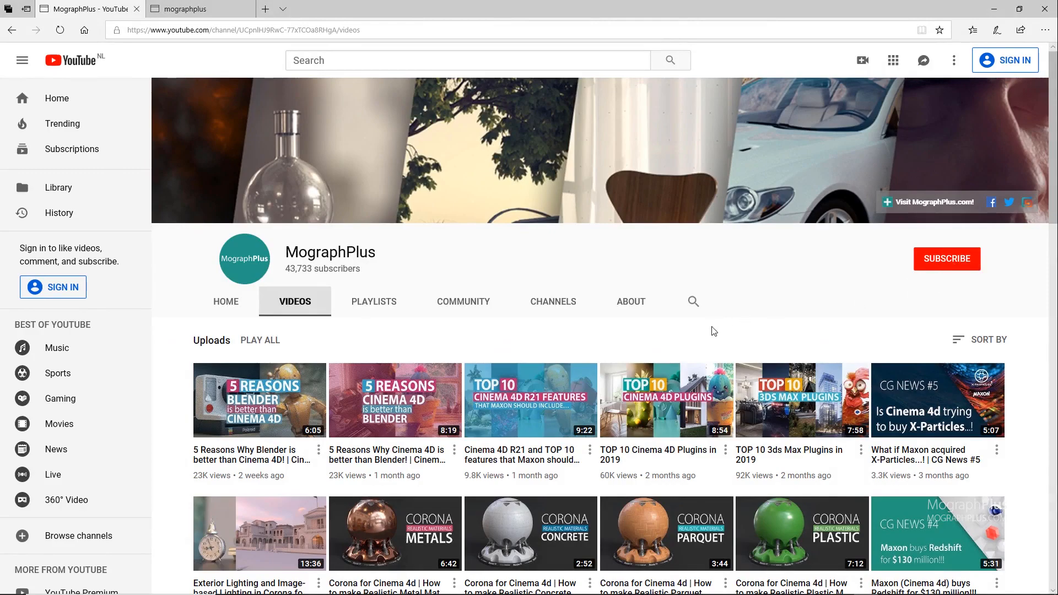
Browse the MographPlus YouTube uploads, the website's featured course banners and the Gumroad product page.
{"action": "scroll", "coordinate": [711, 330], "scroll_direction": "down", "scroll_amount": 1}
{"action": "scroll", "coordinate": [712, 326], "scroll_direction": "down", "scroll_amount": 1}
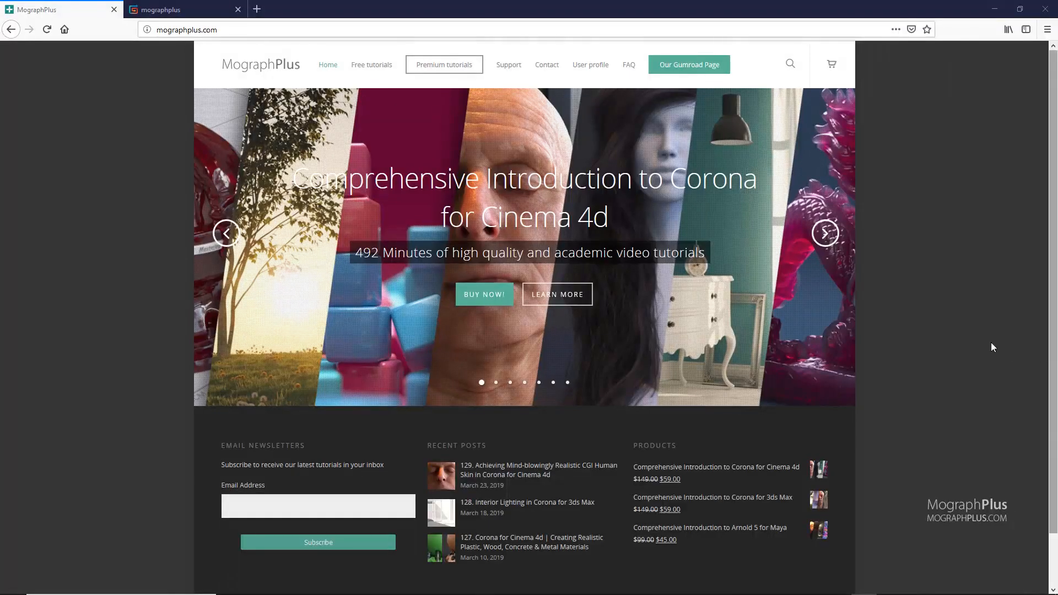
{"action": "left_click", "coordinate": [826, 241]}
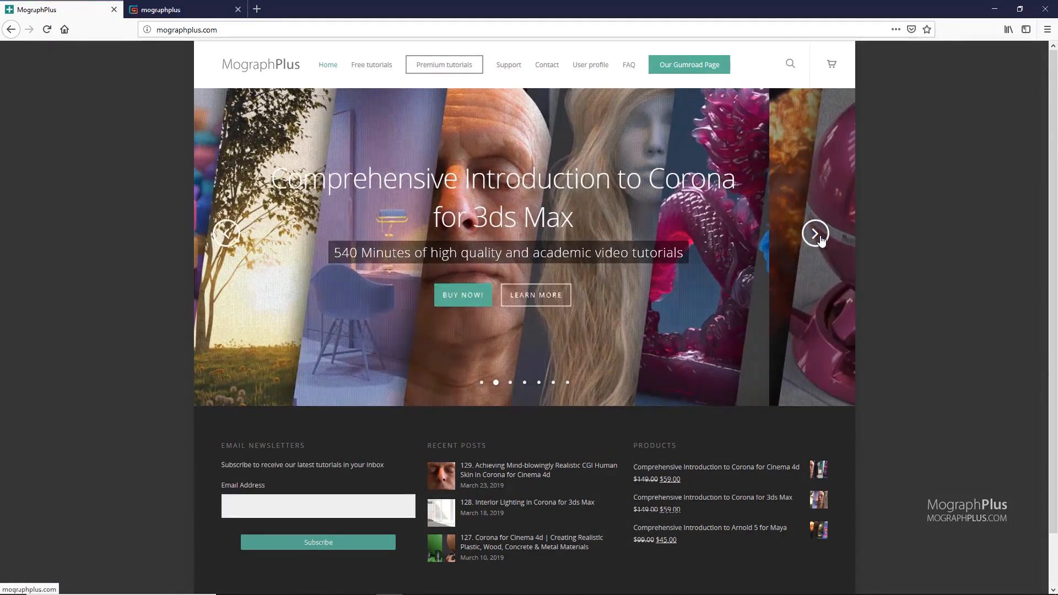
{"action": "left_click", "coordinate": [817, 235]}
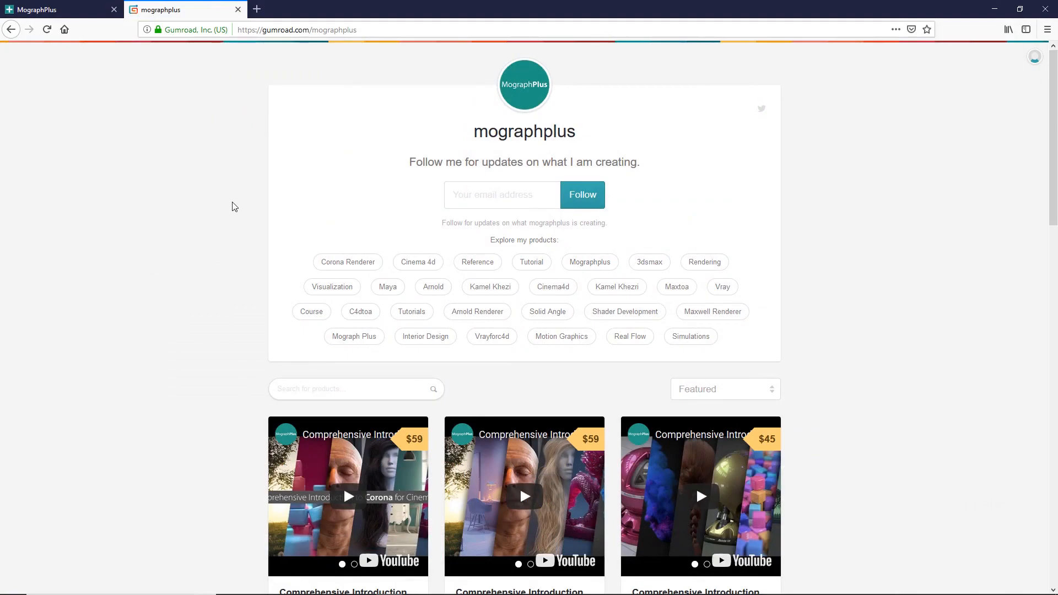
{"action": "scroll", "coordinate": [234, 209], "scroll_direction": "down", "scroll_amount": 5}
{"action": "scroll", "coordinate": [236, 215], "scroll_direction": "down", "scroll_amount": 1}
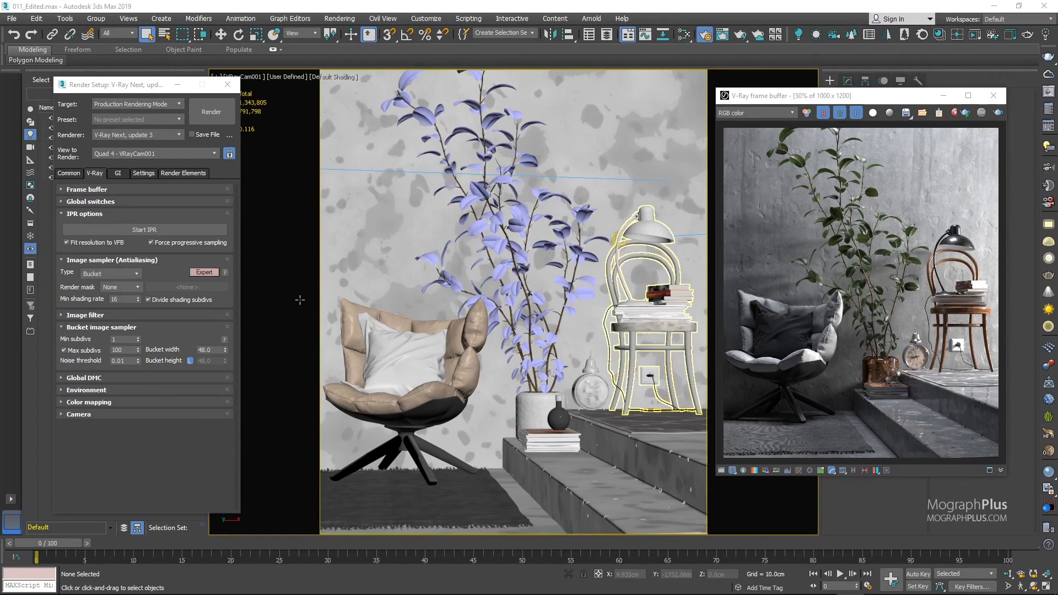
Expand the V-Ray color mapping settings, check the available types and switch the section to Advanced mode.
{"action": "left_click", "coordinate": [117, 403]}
{"action": "left_click", "coordinate": [118, 417]}
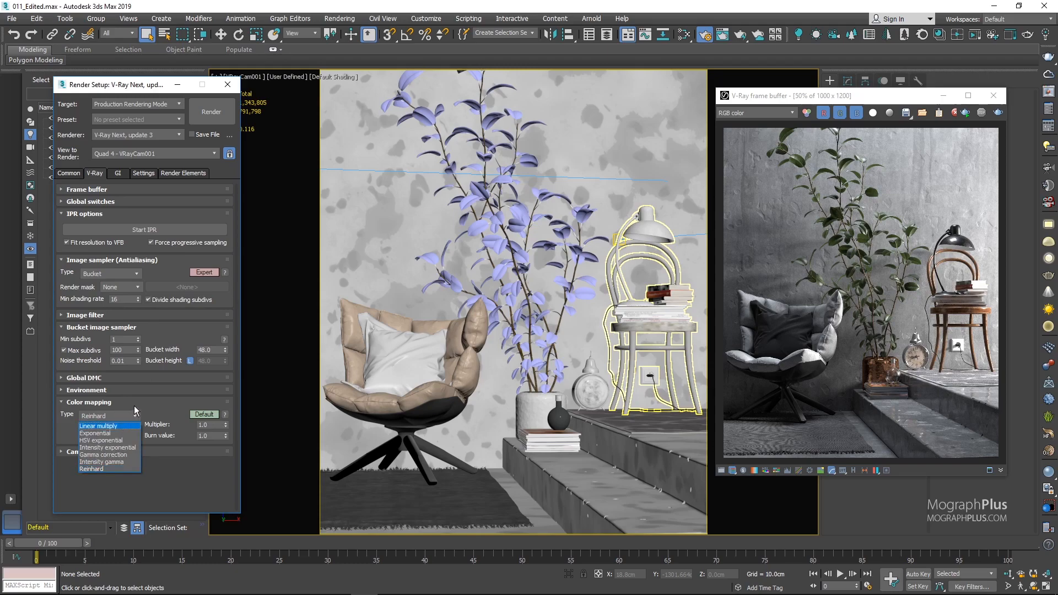
{"action": "left_click", "coordinate": [166, 409]}
{"action": "left_click", "coordinate": [203, 414]}
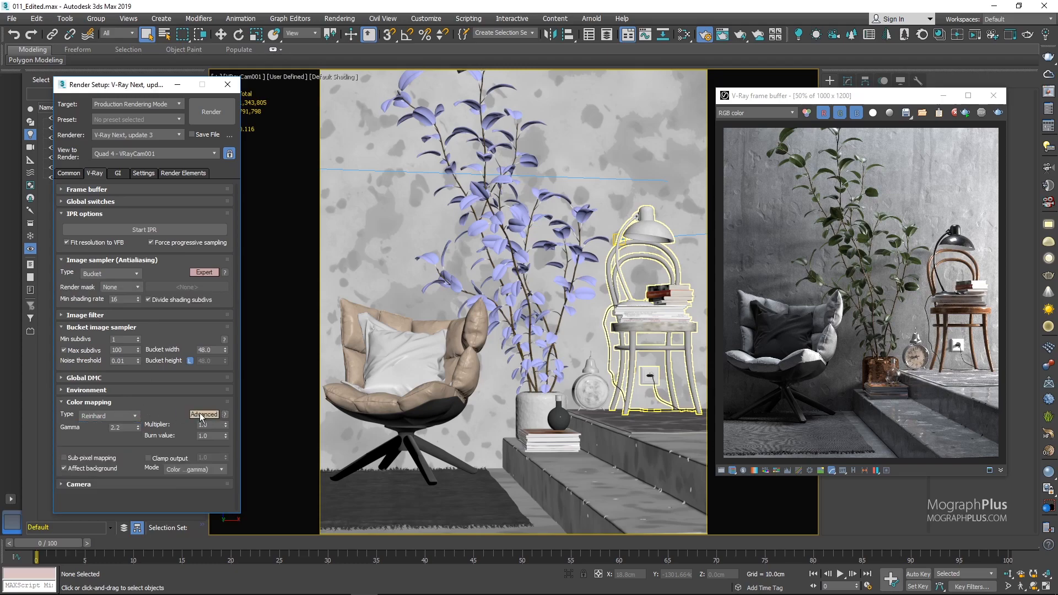
Show the scene's render elements, select VRayGlobalIllumination and check the channels available in the V-Ray frame buffer.
{"action": "left_click", "coordinate": [182, 173]}
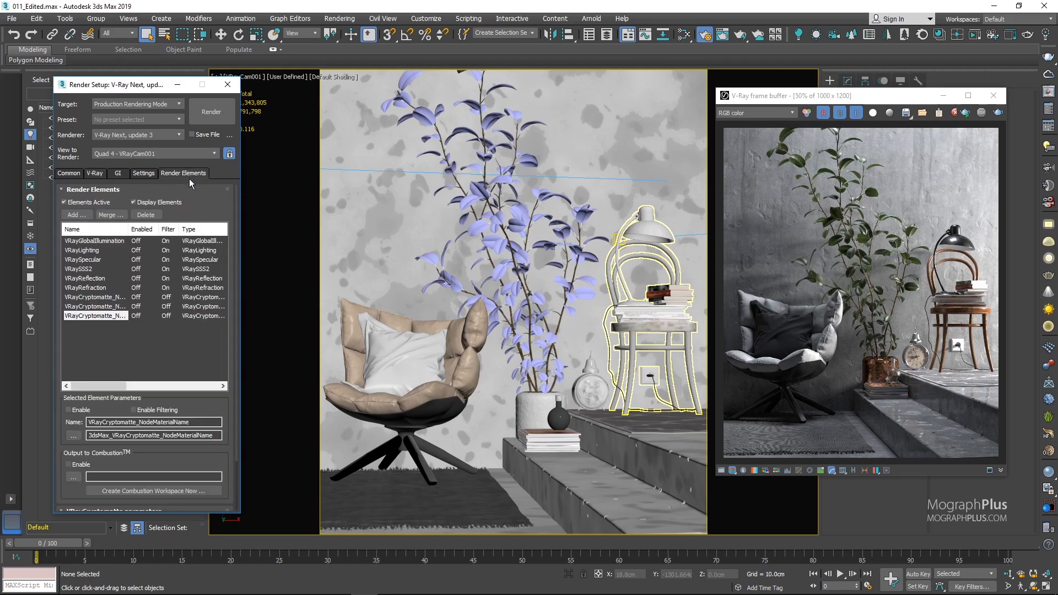
{"action": "left_click", "coordinate": [122, 242]}
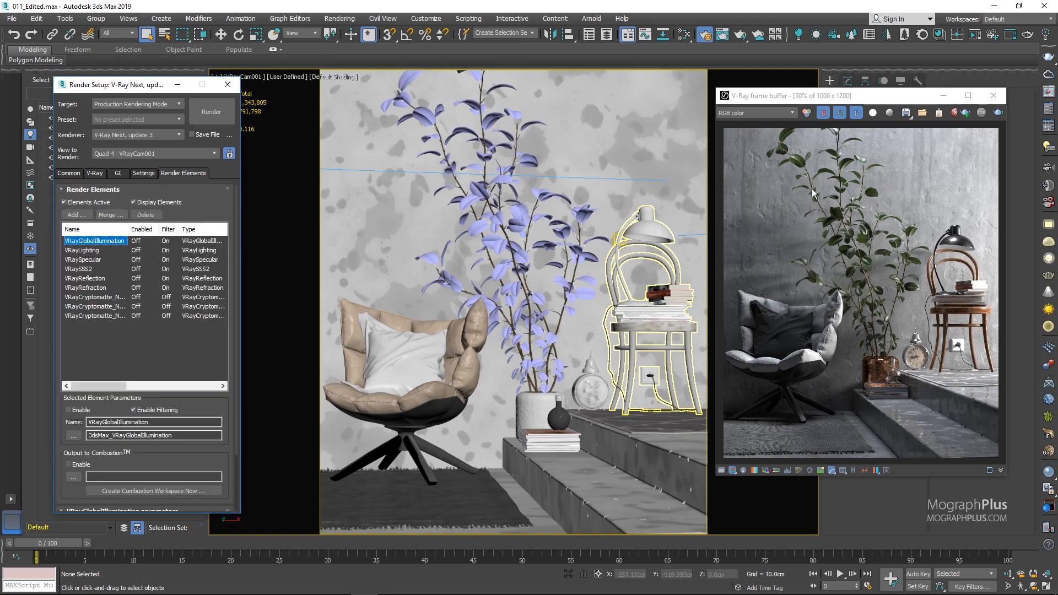
{"action": "left_click_drag", "start_coordinate": [775, 97], "coordinate": [415, 125]}
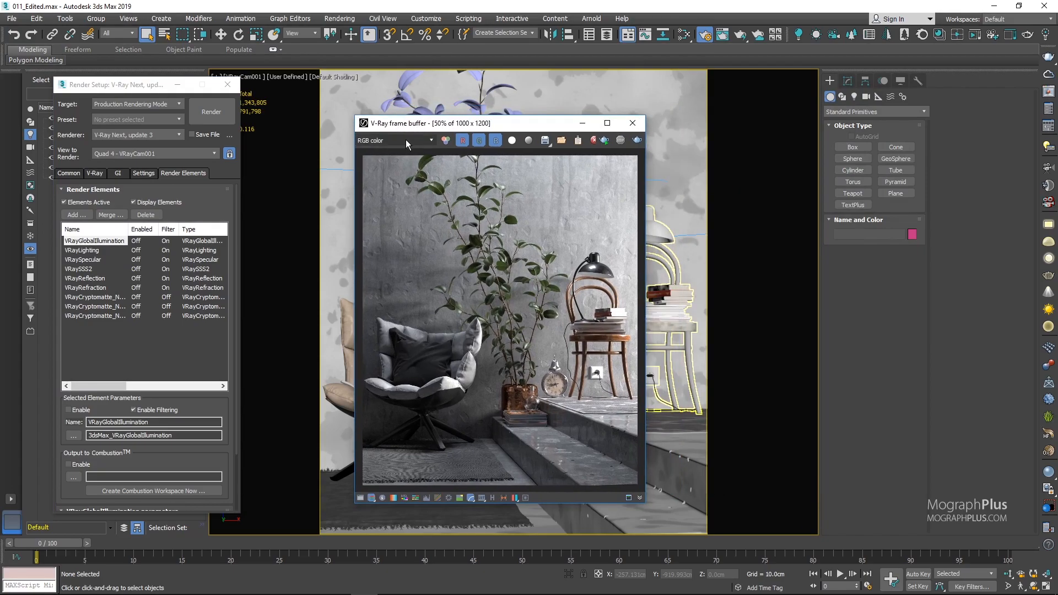
{"action": "left_click", "coordinate": [406, 140]}
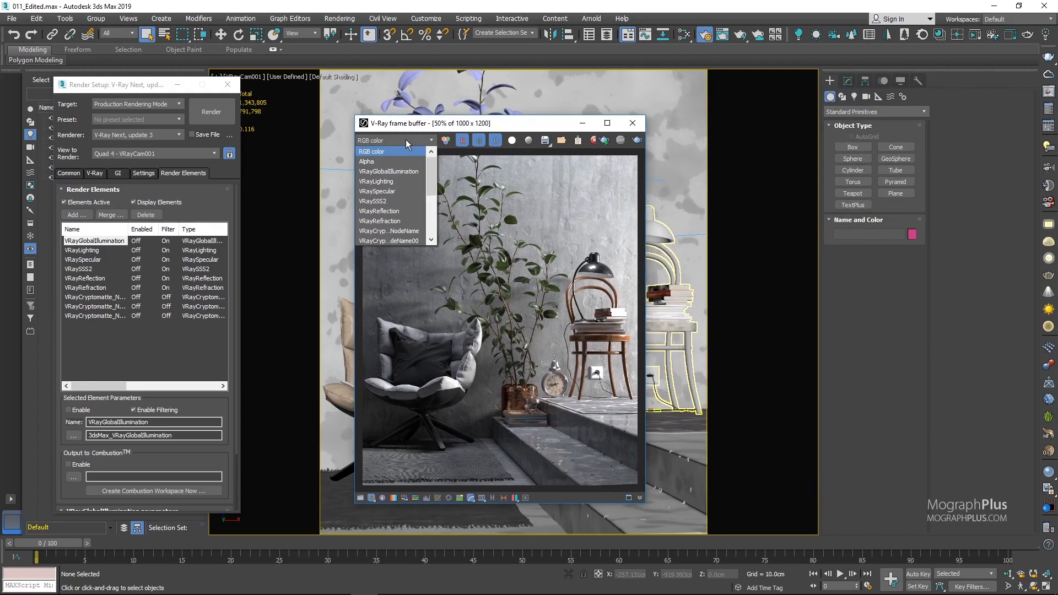
{"action": "left_click", "coordinate": [405, 139]}
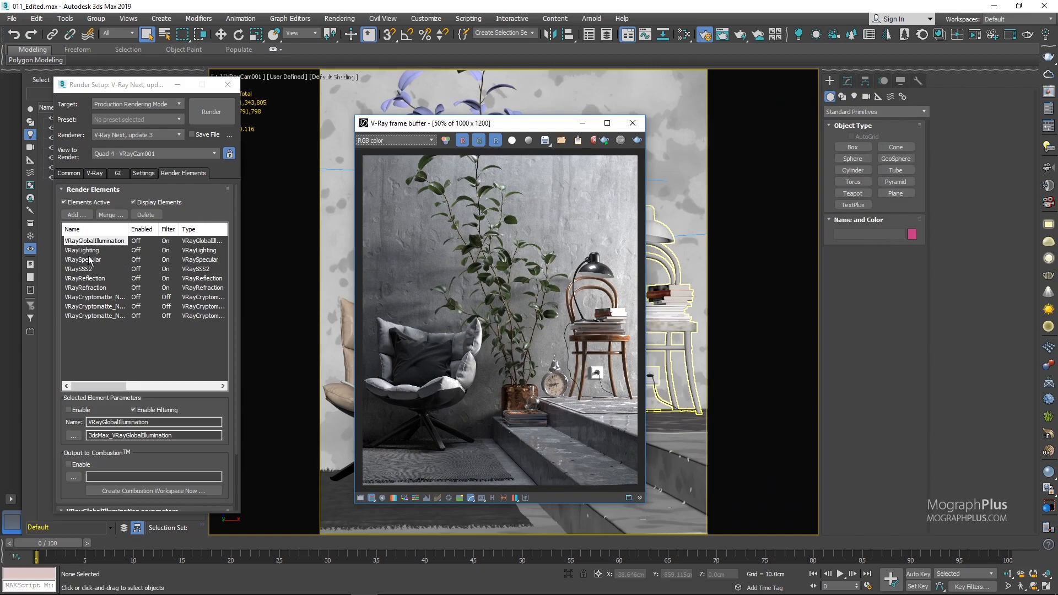
Maximize the frame buffer at 100% zoom and view the VRayLighting, VRayGlobalIllumination and VRayReflection passes.
{"action": "left_click", "coordinate": [607, 123]}
{"action": "double_click", "coordinate": [490, 207]}
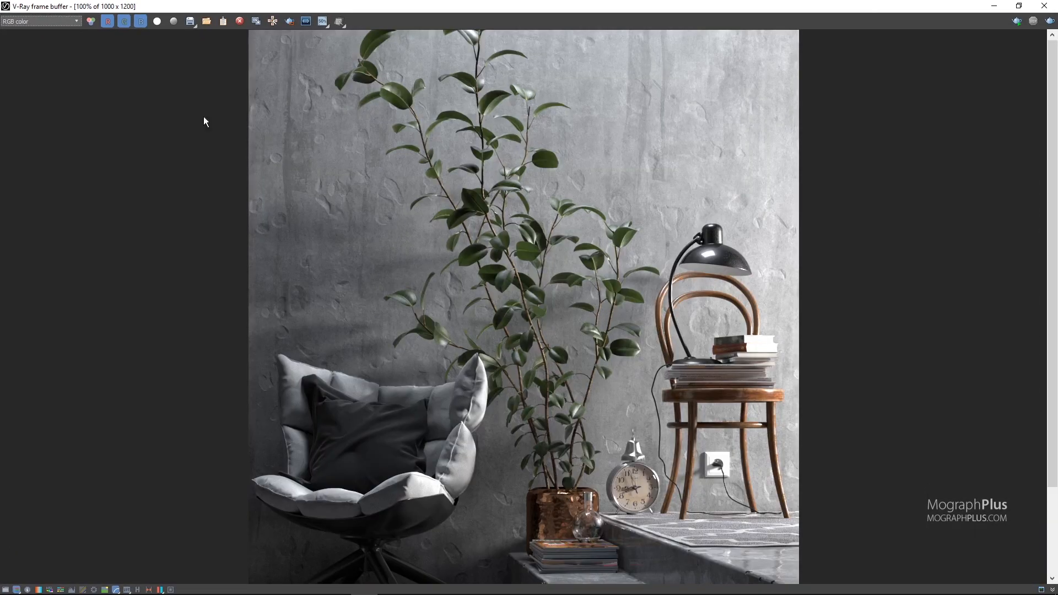
{"action": "left_click", "coordinate": [33, 21]}
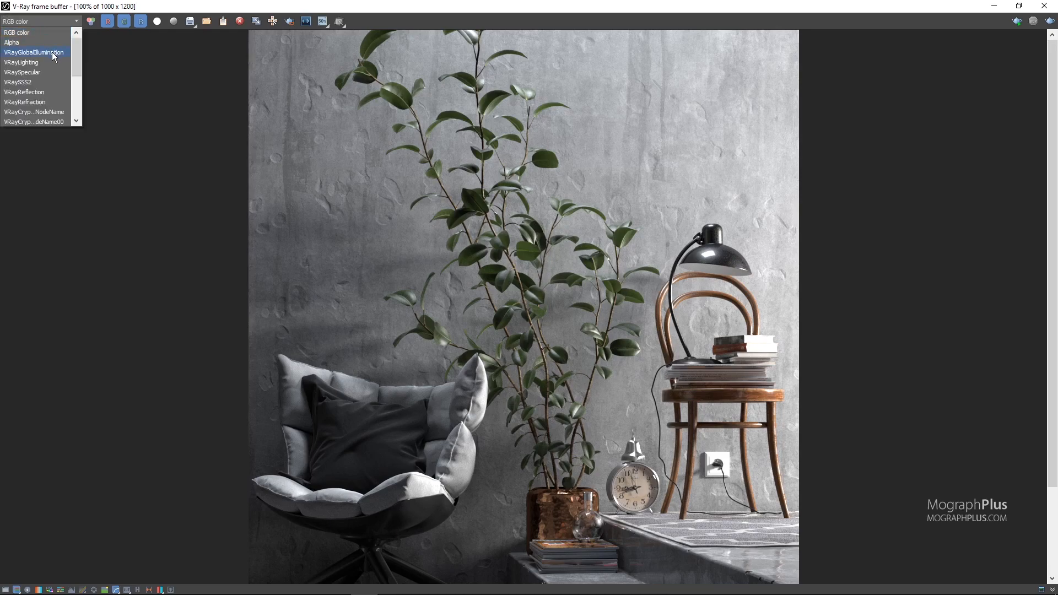
{"action": "left_click", "coordinate": [49, 61]}
{"action": "left_click", "coordinate": [48, 22]}
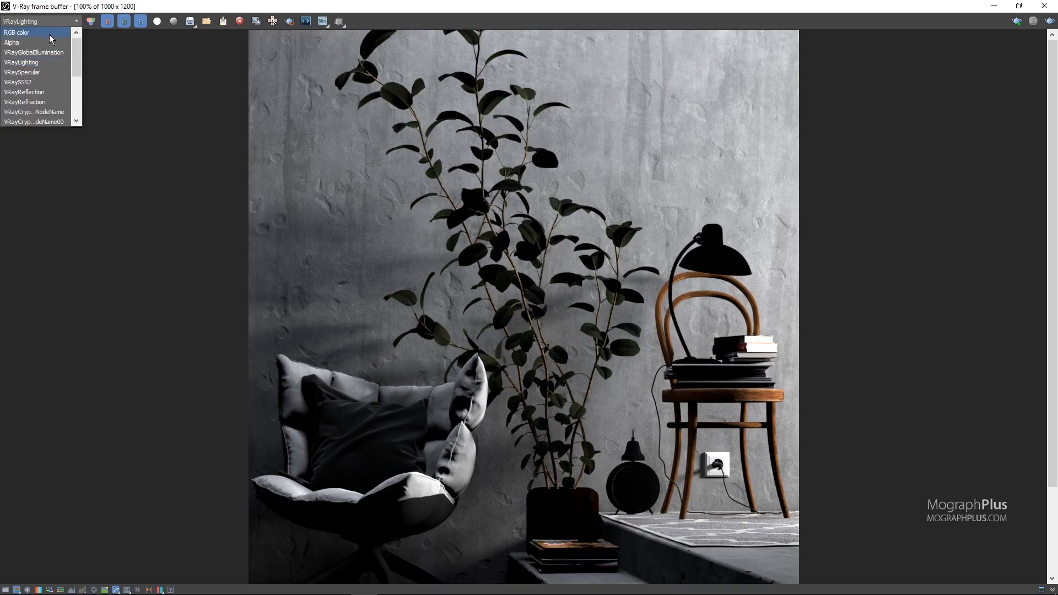
{"action": "left_click", "coordinate": [48, 53]}
{"action": "left_click", "coordinate": [47, 21]}
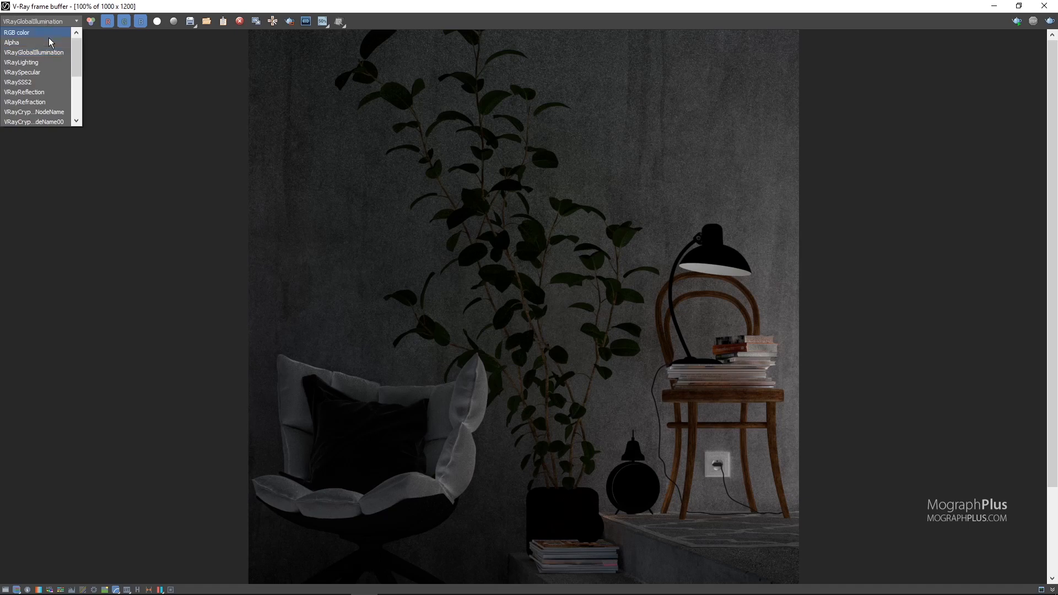
{"action": "left_click", "coordinate": [52, 92]}
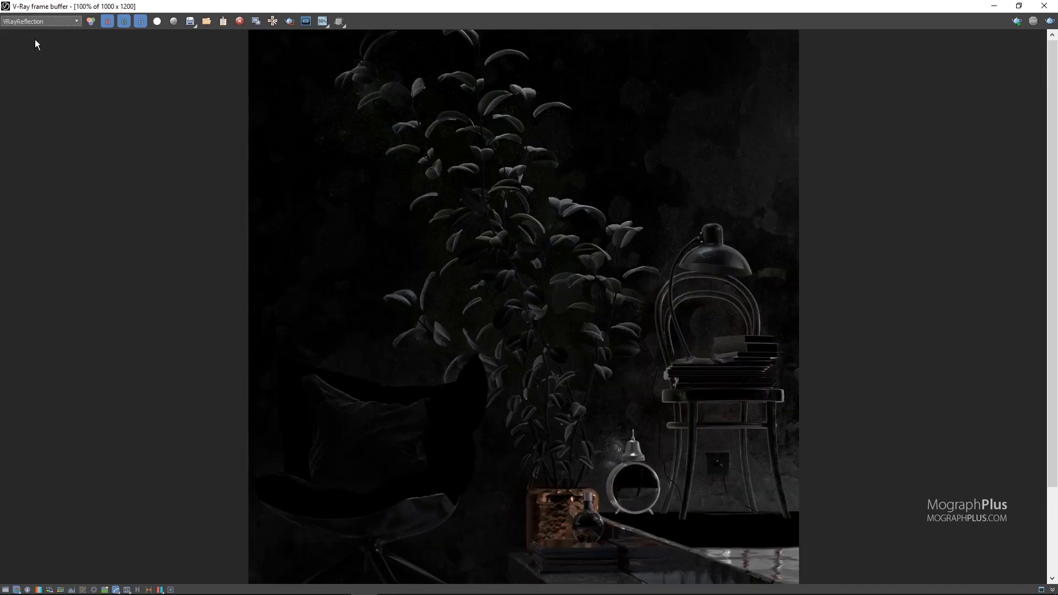
View the VRaySpecular, VRayRefraction and VRaySSS2 passes in the frame buffer.
{"action": "left_click", "coordinate": [39, 22]}
{"action": "left_click", "coordinate": [47, 75]}
{"action": "left_click", "coordinate": [38, 24]}
{"action": "left_click", "coordinate": [44, 102]}
{"action": "left_click", "coordinate": [42, 22]}
{"action": "left_click", "coordinate": [47, 83]}
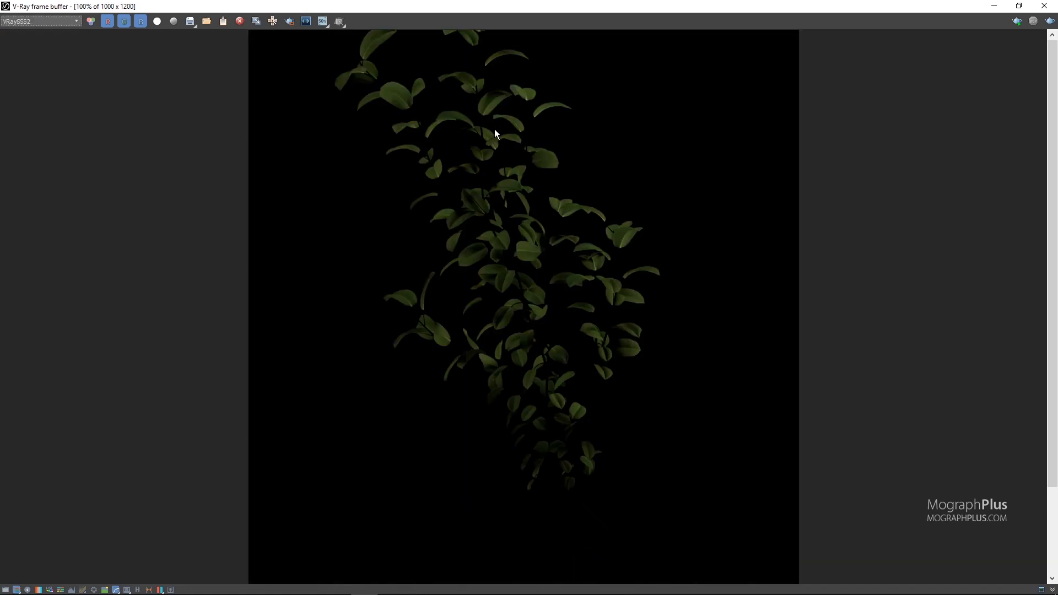
Restore the frame buffer to a floating window beside Render Setup and fit the image at 50% zoom.
{"action": "left_click_drag", "start_coordinate": [495, 4], "coordinate": [642, 139]}
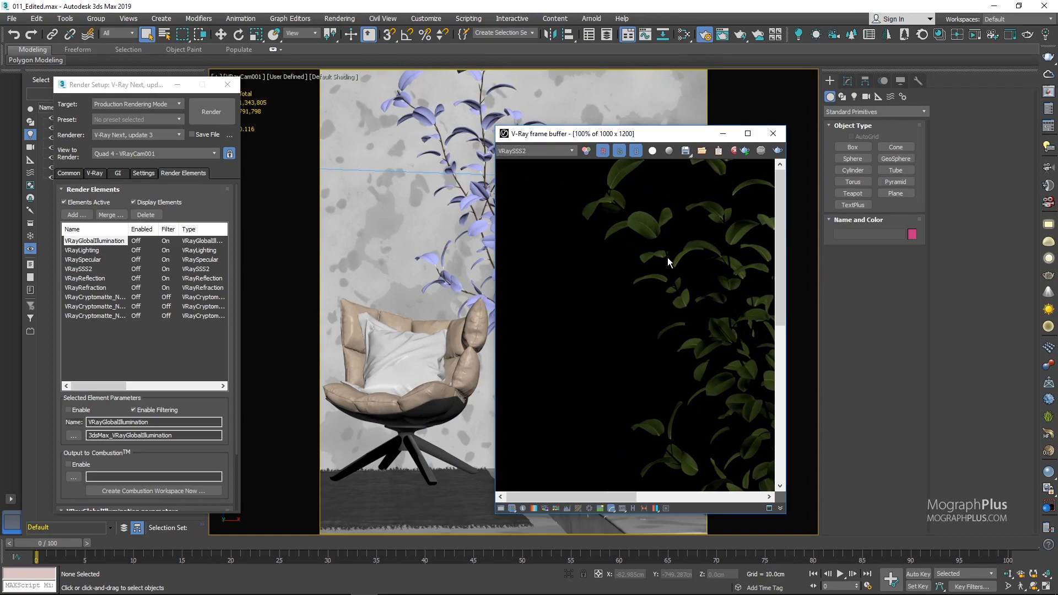
{"action": "scroll", "coordinate": [666, 256], "scroll_direction": "down", "scroll_amount": 2}
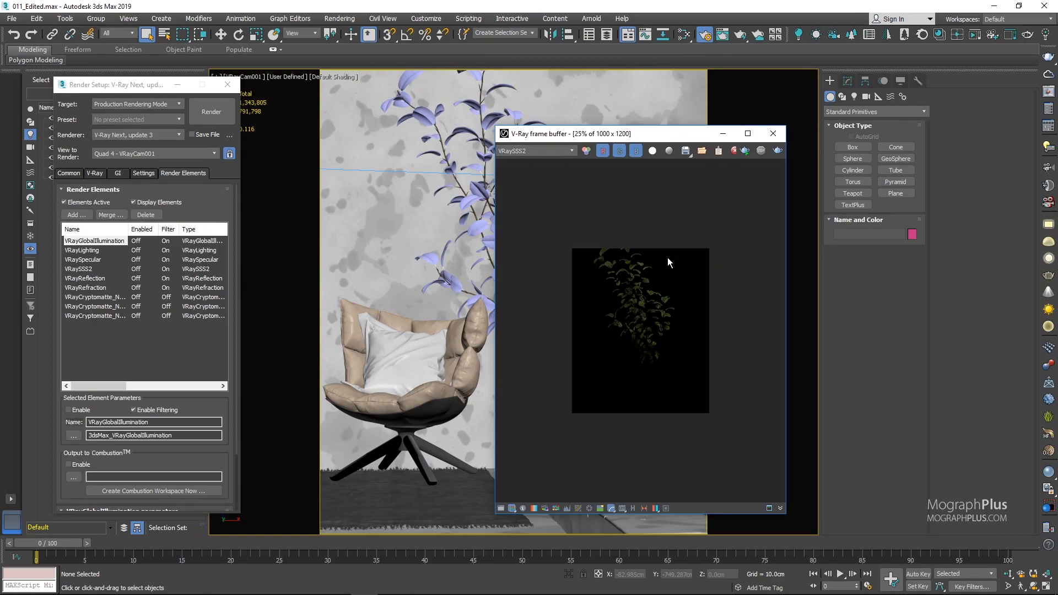
{"action": "scroll", "coordinate": [667, 257], "scroll_direction": "up", "scroll_amount": 1}
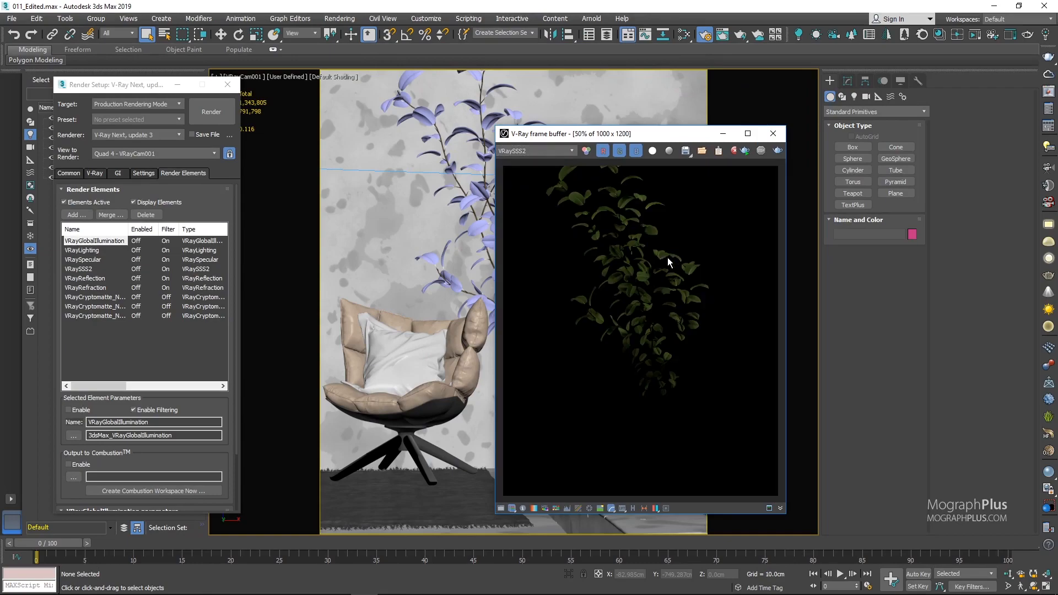
Widen the render element name column and lengthen the Render Setup window to show the VRayCryptomatte_NodeName parameters.
{"action": "left_click", "coordinate": [108, 306]}
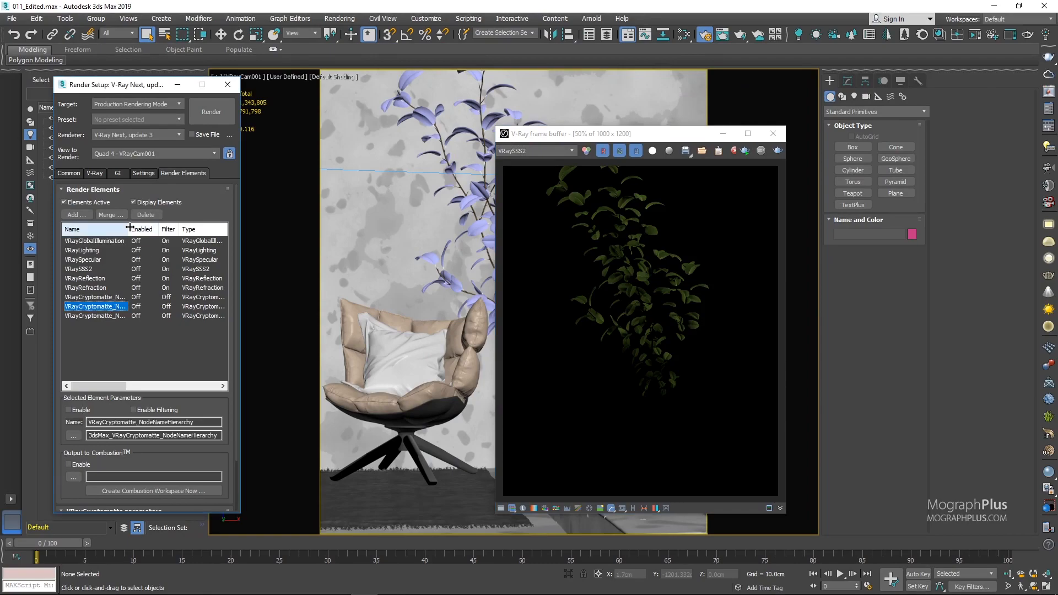
{"action": "left_click_drag", "start_coordinate": [128, 229], "coordinate": [164, 229]}
{"action": "left_click_drag", "start_coordinate": [147, 91], "coordinate": [169, 28]}
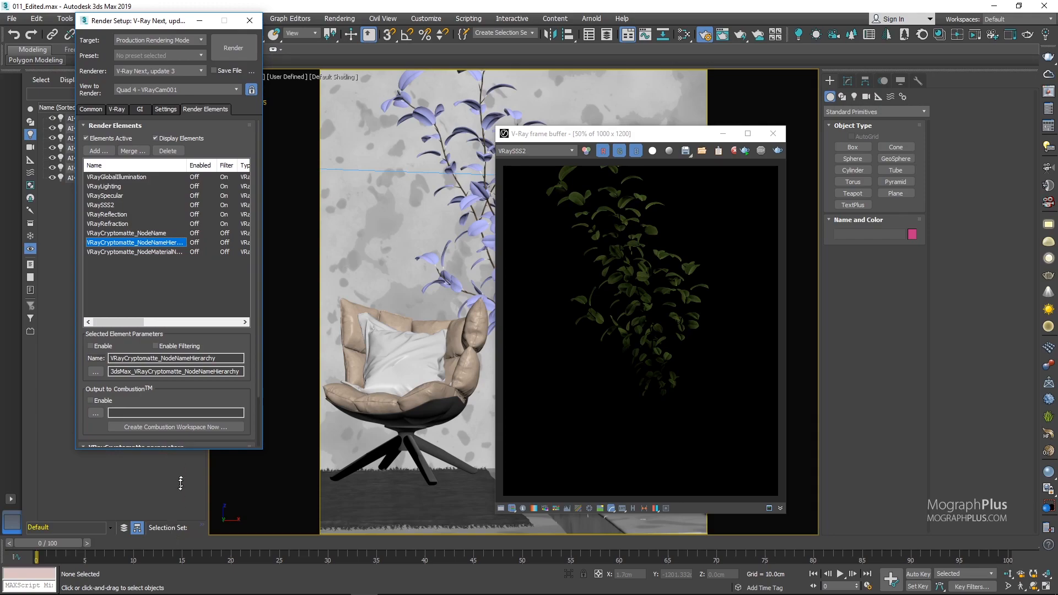
{"action": "left_click_drag", "start_coordinate": [183, 447], "coordinate": [176, 557]}
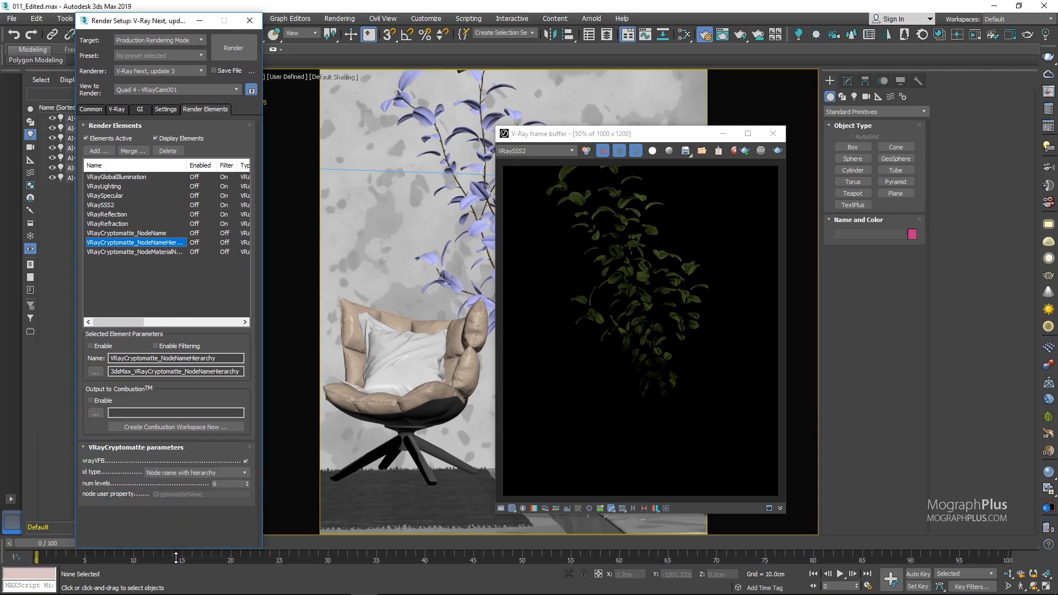
{"action": "left_click", "coordinate": [144, 233]}
{"action": "left_click", "coordinate": [98, 150]}
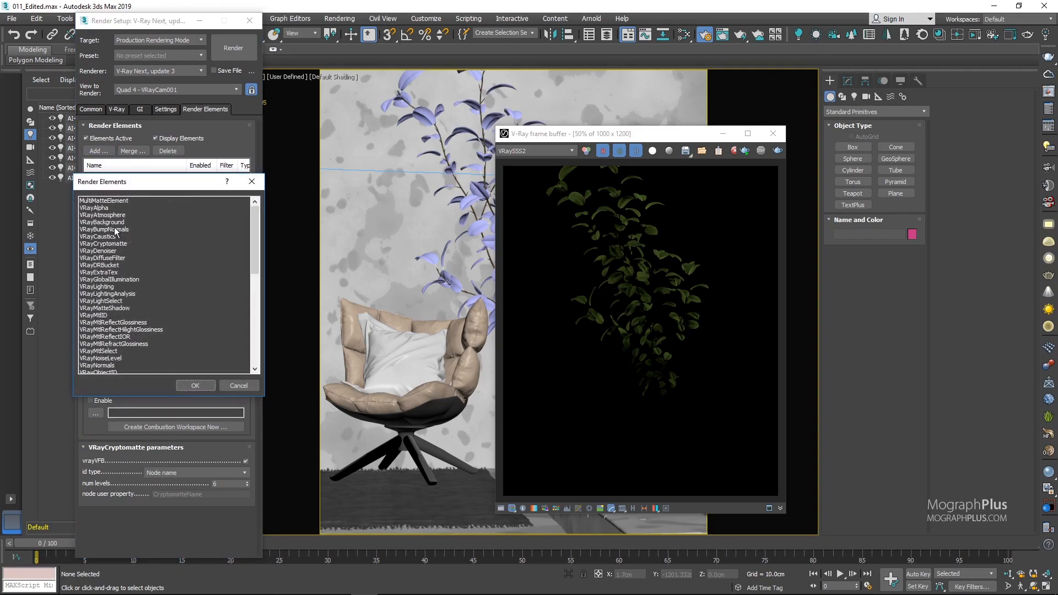
{"action": "left_click", "coordinate": [121, 243]}
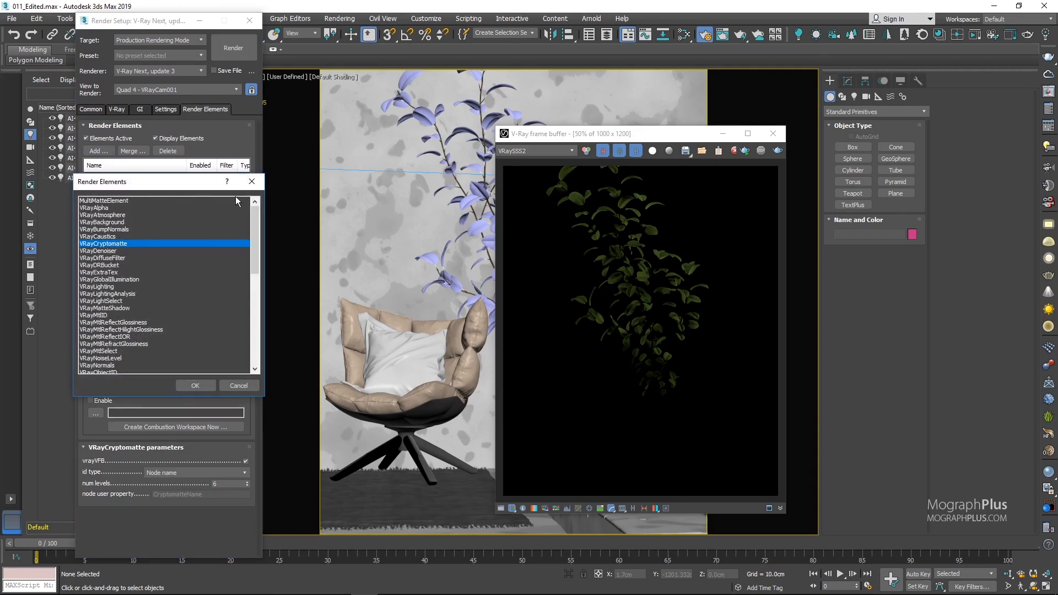
{"action": "left_click", "coordinate": [251, 183]}
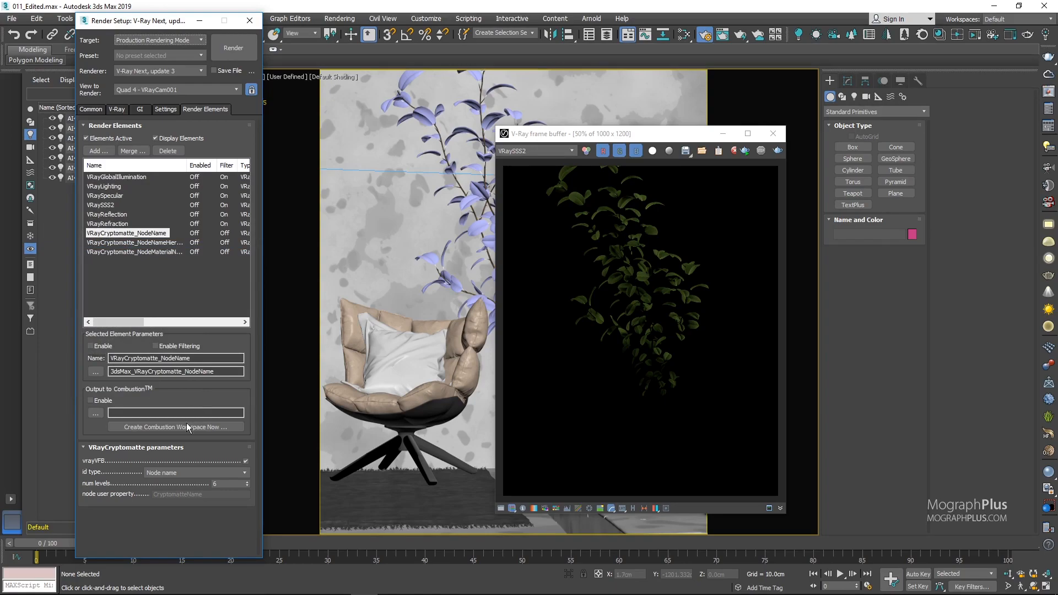
Compare the id type settings of the Cryptomatte NodeName, NodeNameHierarchy and NodeMaterialName elements.
{"action": "left_click", "coordinate": [175, 472]}
{"action": "left_click", "coordinate": [150, 246]}
{"action": "left_click", "coordinate": [150, 243]}
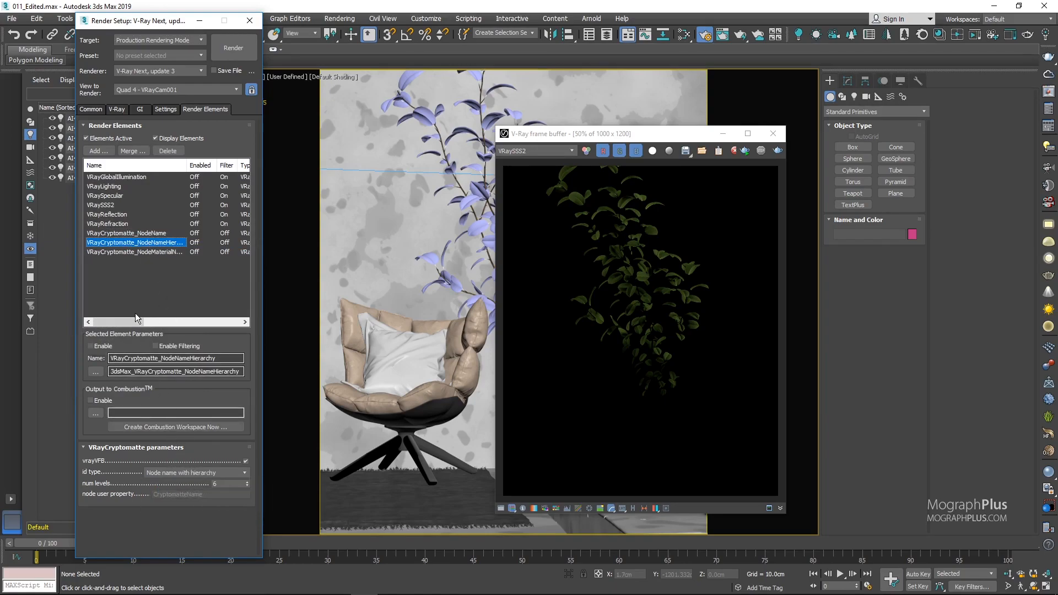
{"action": "left_click", "coordinate": [131, 252]}
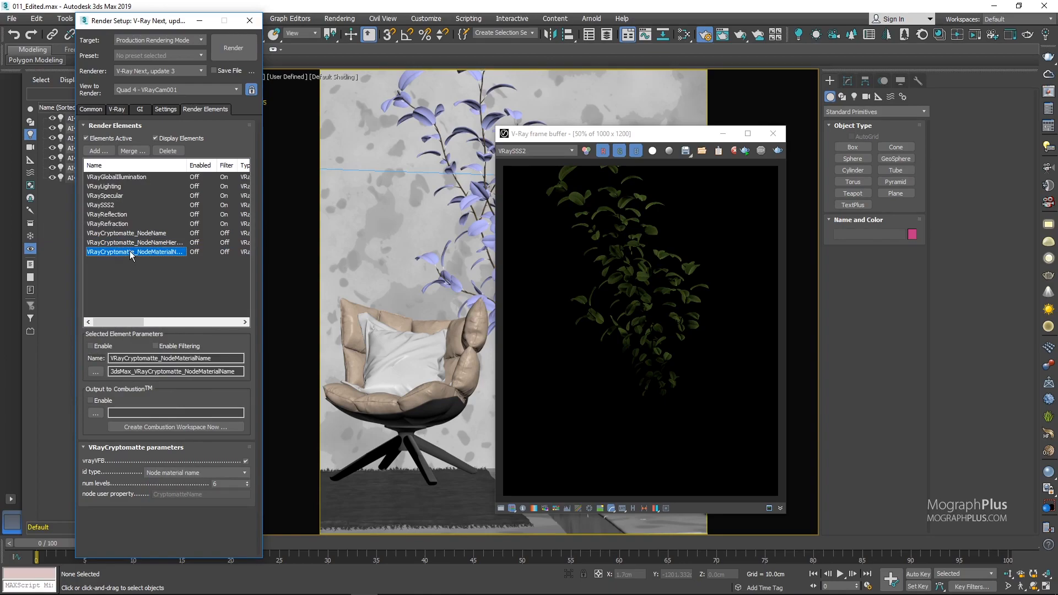
{"action": "left_click", "coordinate": [181, 473]}
{"action": "left_click", "coordinate": [181, 473]}
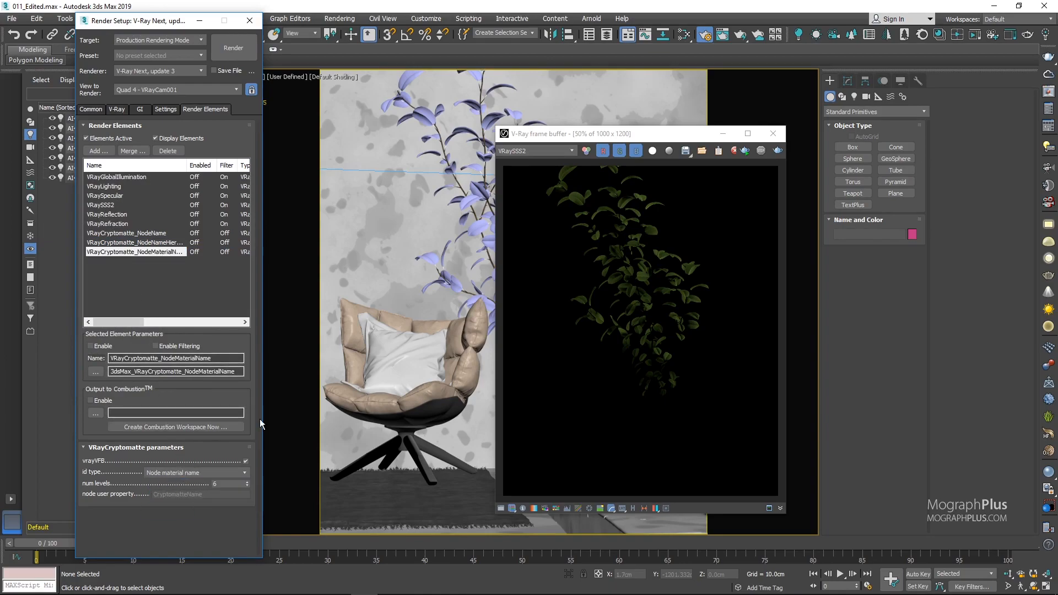
View the Cryptomatte node name, node name hierarchy and node material name passes in the frame buffer.
{"action": "left_click", "coordinate": [534, 149]}
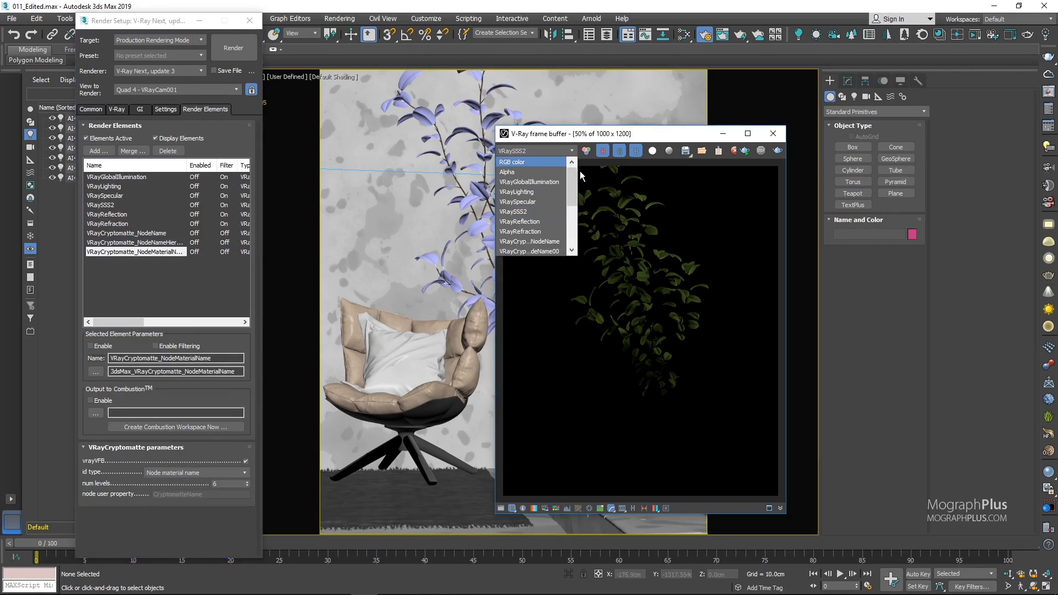
{"action": "left_click", "coordinate": [551, 243]}
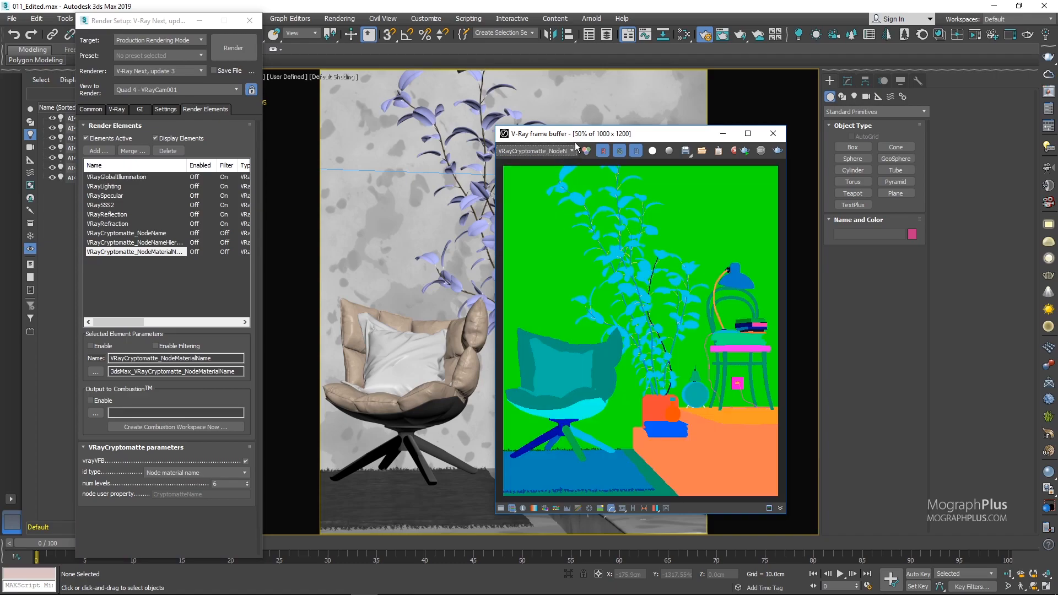
{"action": "left_click_drag", "start_coordinate": [537, 133], "coordinate": [465, 122]}
{"action": "left_click", "coordinate": [485, 141]}
{"action": "left_click_drag", "start_coordinate": [497, 169], "coordinate": [501, 196]}
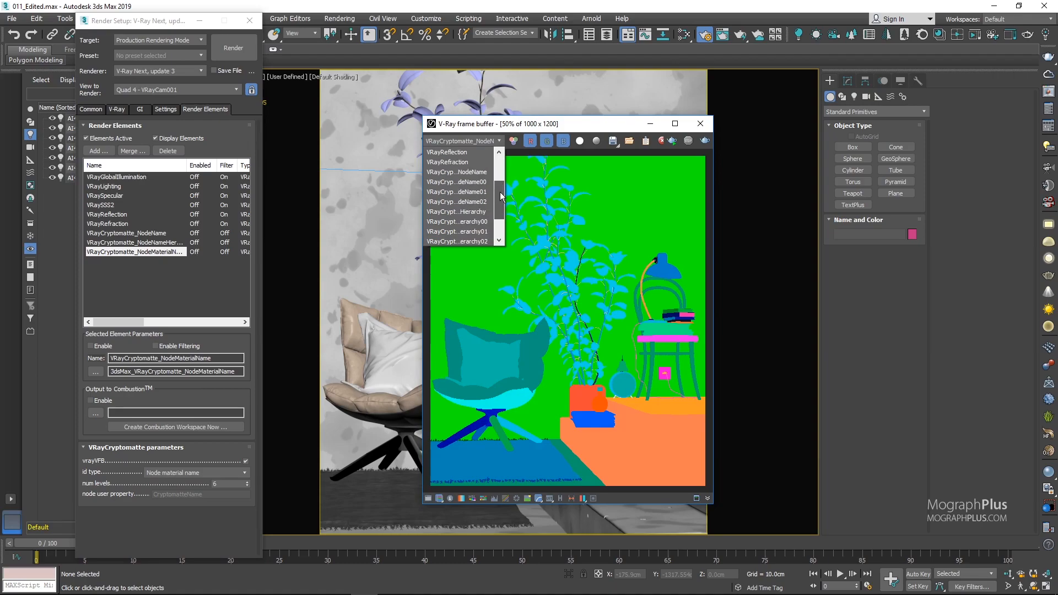
{"action": "left_click", "coordinate": [469, 212]}
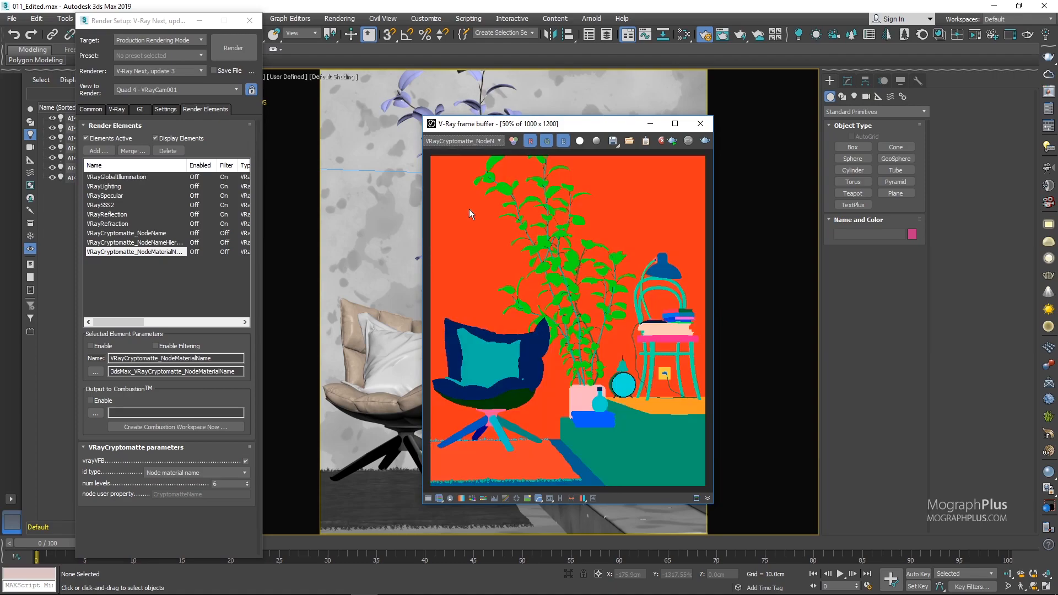
{"action": "left_click", "coordinate": [469, 141]}
{"action": "scroll", "coordinate": [484, 194], "scroll_direction": "down", "scroll_amount": 2}
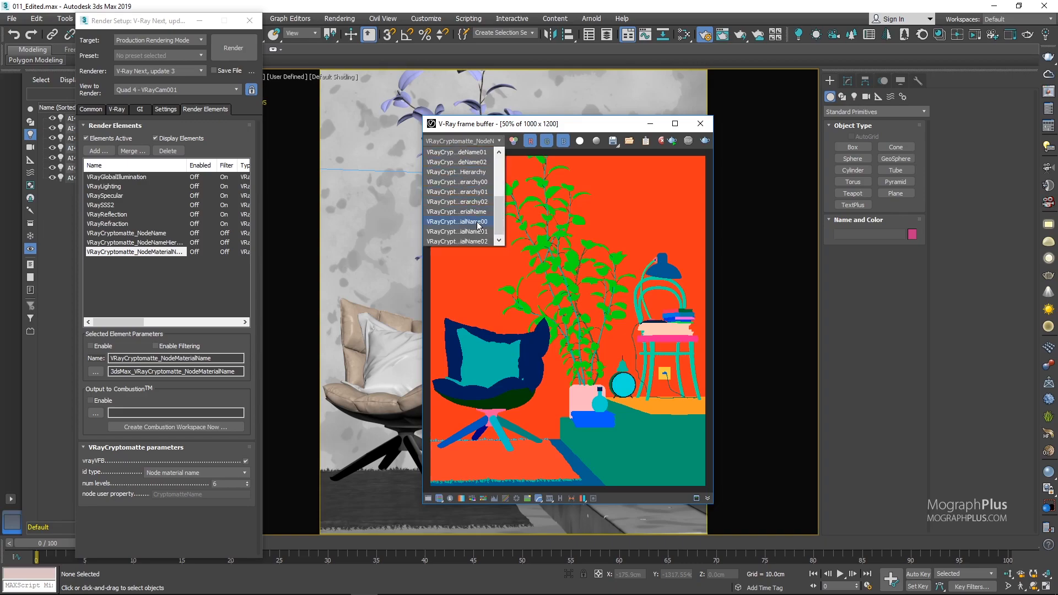
{"action": "left_click", "coordinate": [477, 213]}
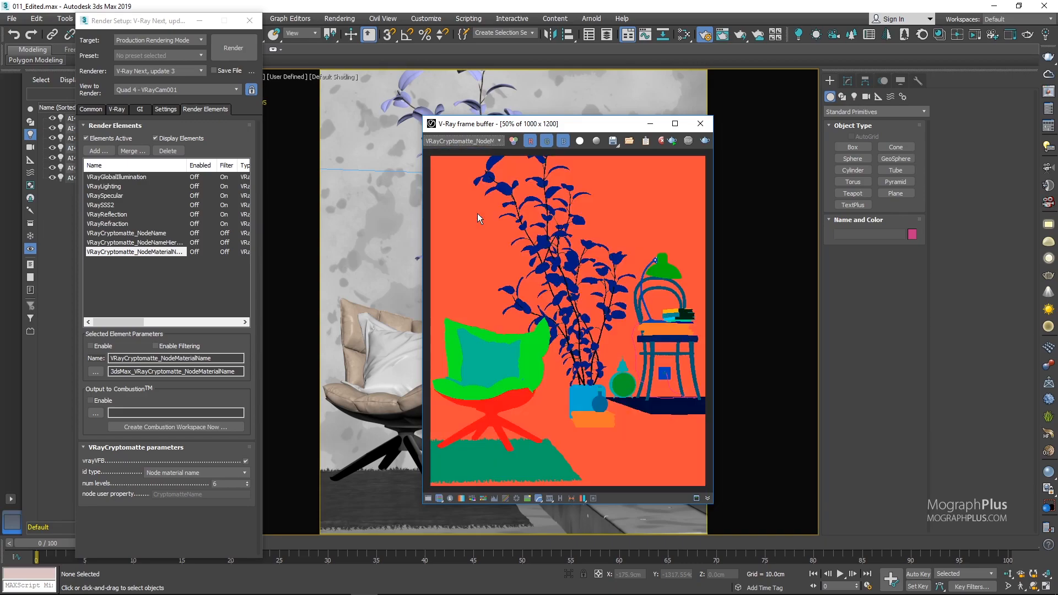
Display the Cryptomatte node name pass again, followed by one of the numbered Cryptomatte sub-passes, in the frame buffer.
{"action": "left_click", "coordinate": [462, 142]}
{"action": "left_click_drag", "start_coordinate": [498, 209], "coordinate": [497, 158]}
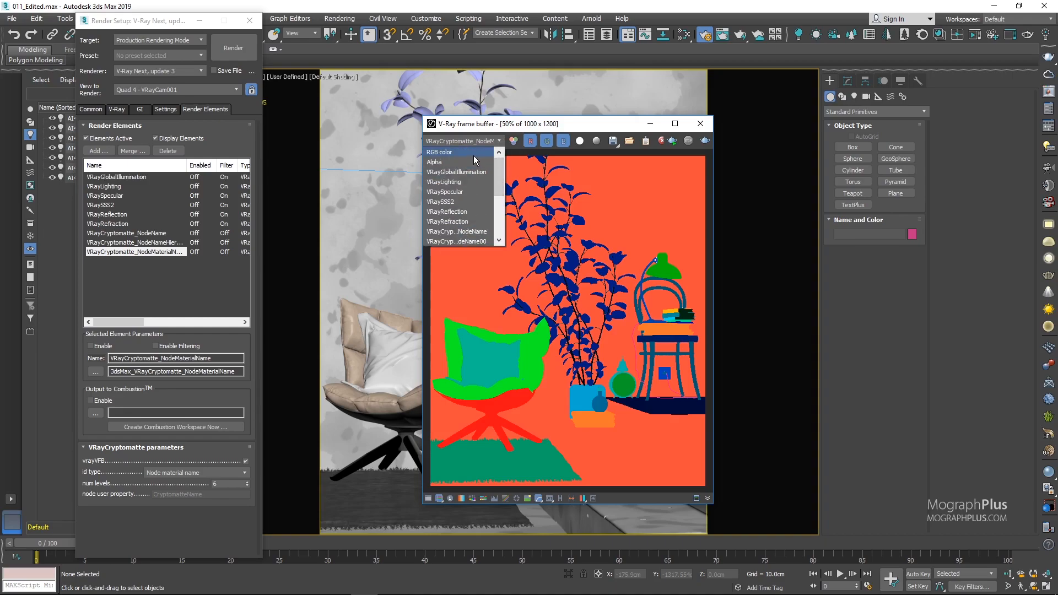
{"action": "left_click", "coordinate": [475, 232]}
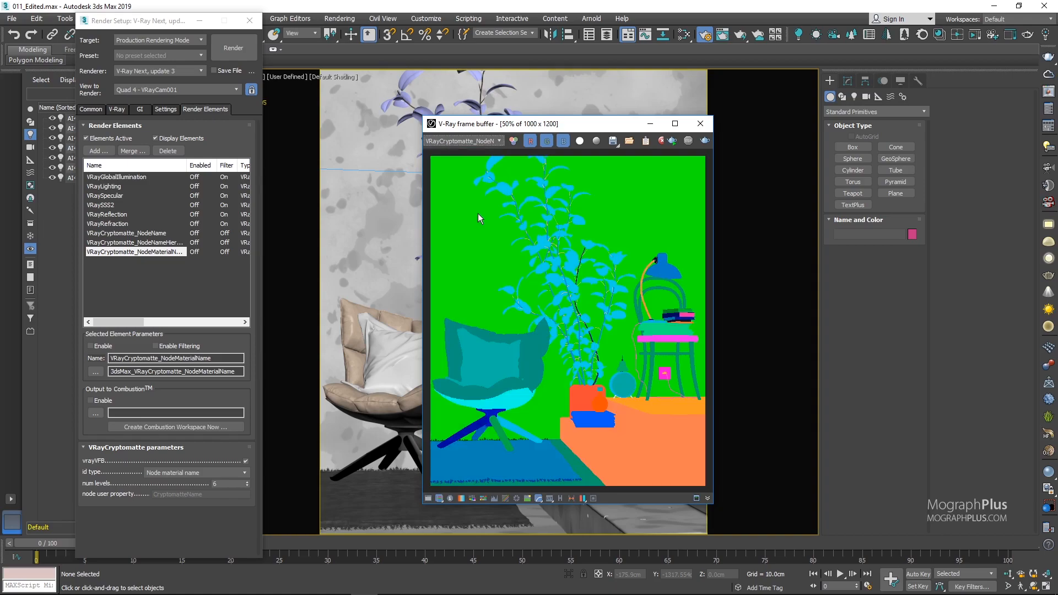
{"action": "left_click", "coordinate": [474, 142]}
{"action": "scroll", "coordinate": [473, 182], "scroll_direction": "down", "scroll_amount": 2}
{"action": "left_click", "coordinate": [474, 221]}
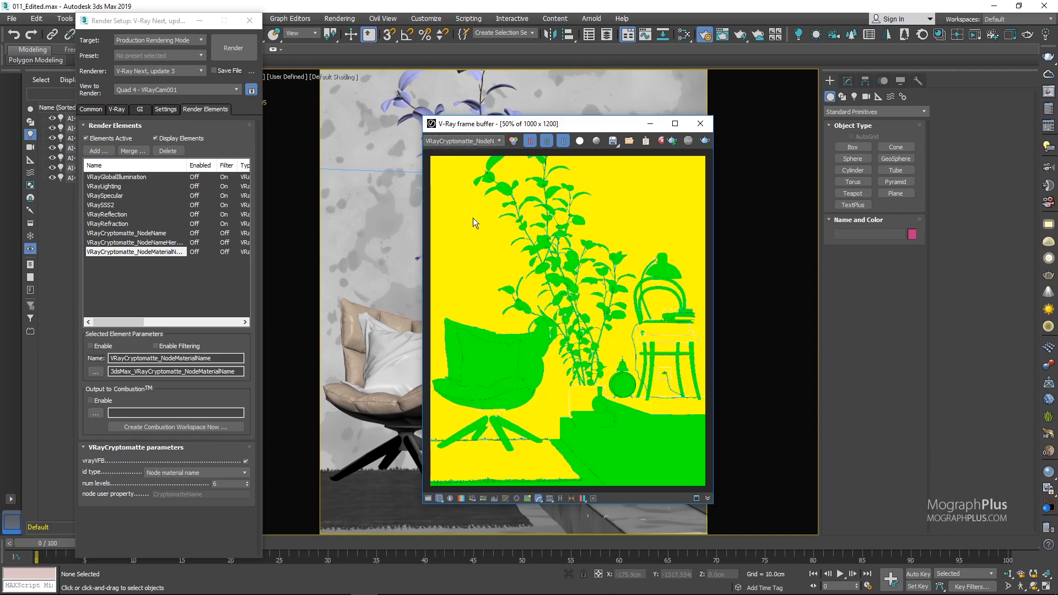
Display the Cryptomatte node name hierarchy and node material name passes, and return the frame buffer to RGB color.
{"action": "left_click", "coordinate": [472, 141]}
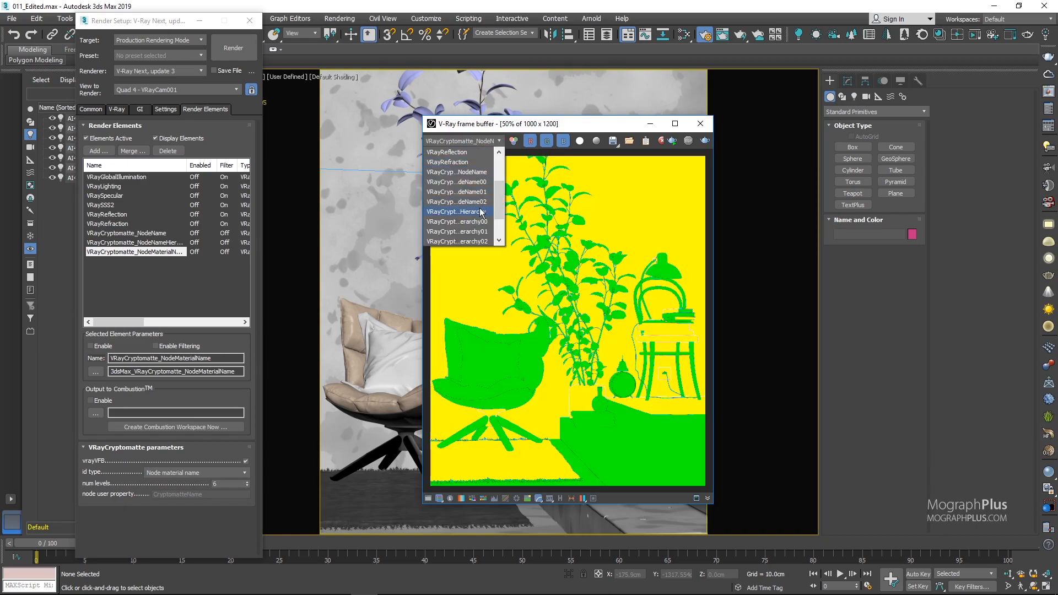
{"action": "left_click", "coordinate": [484, 202]}
{"action": "left_click", "coordinate": [464, 142]}
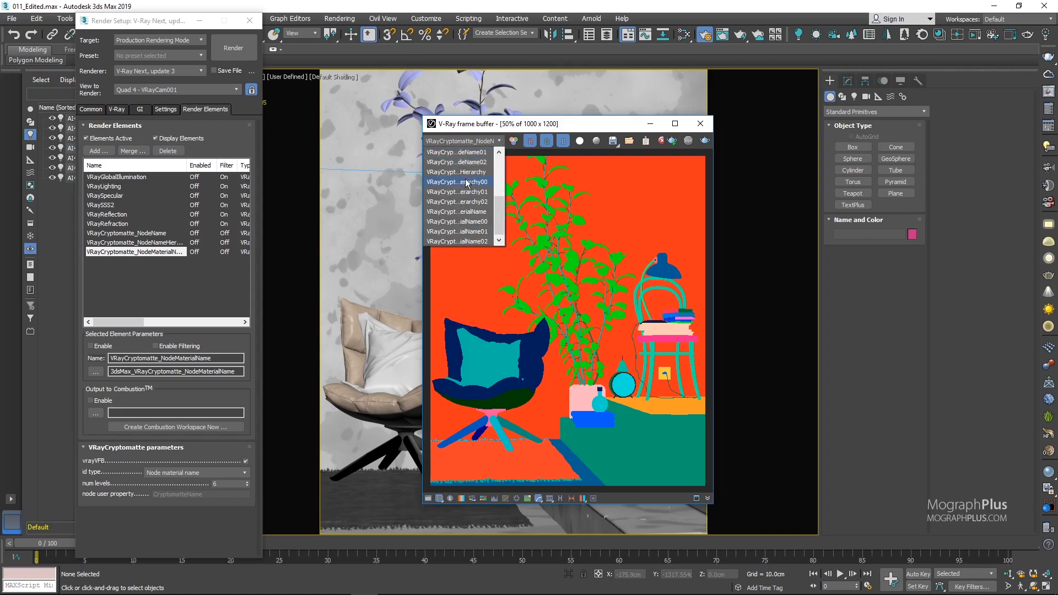
{"action": "left_click", "coordinate": [469, 212]}
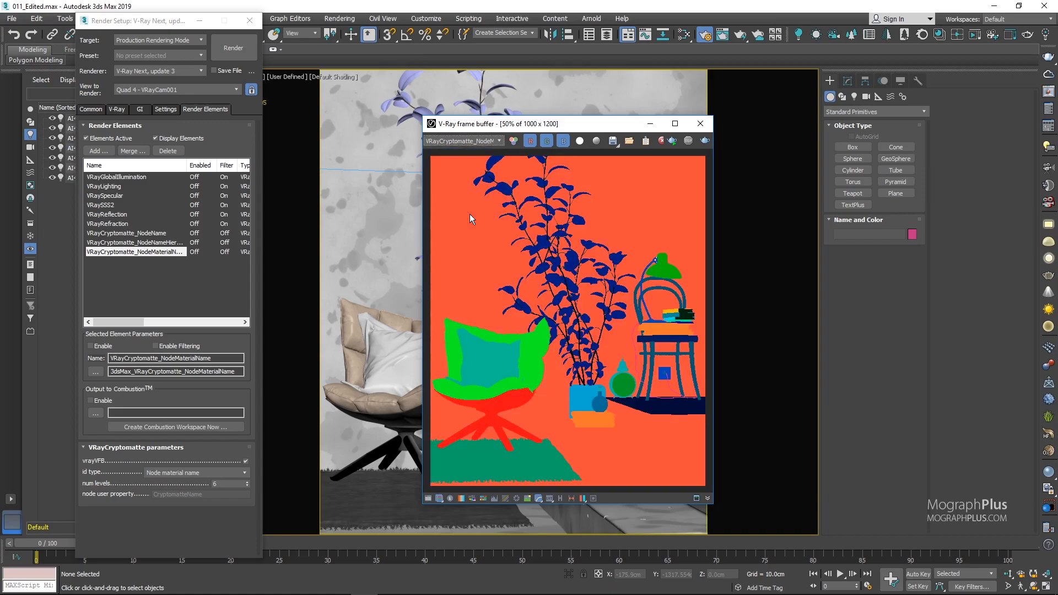
{"action": "left_click", "coordinate": [473, 141]}
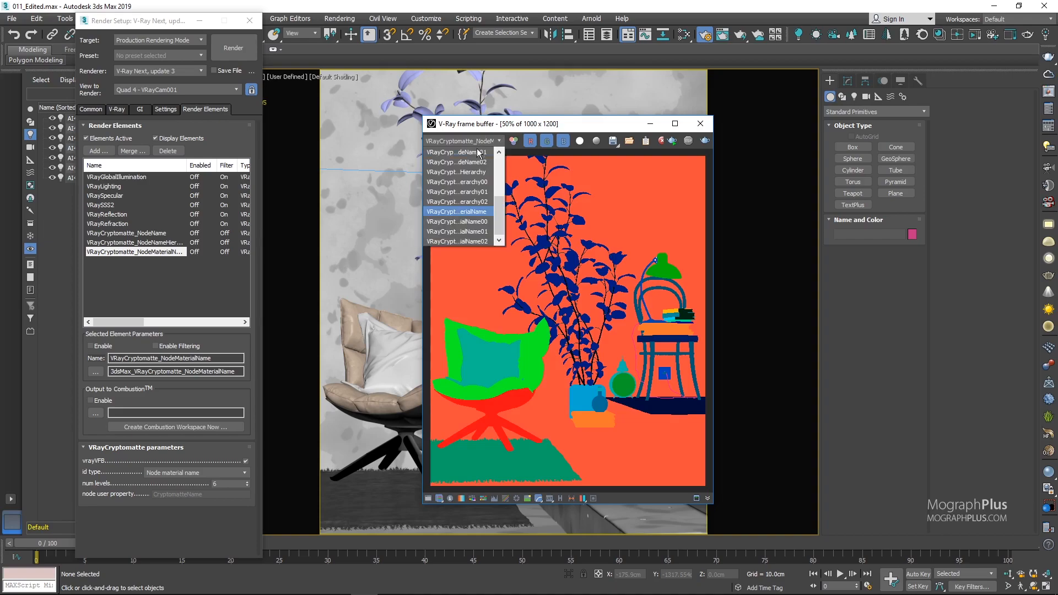
{"action": "left_click", "coordinate": [467, 154]}
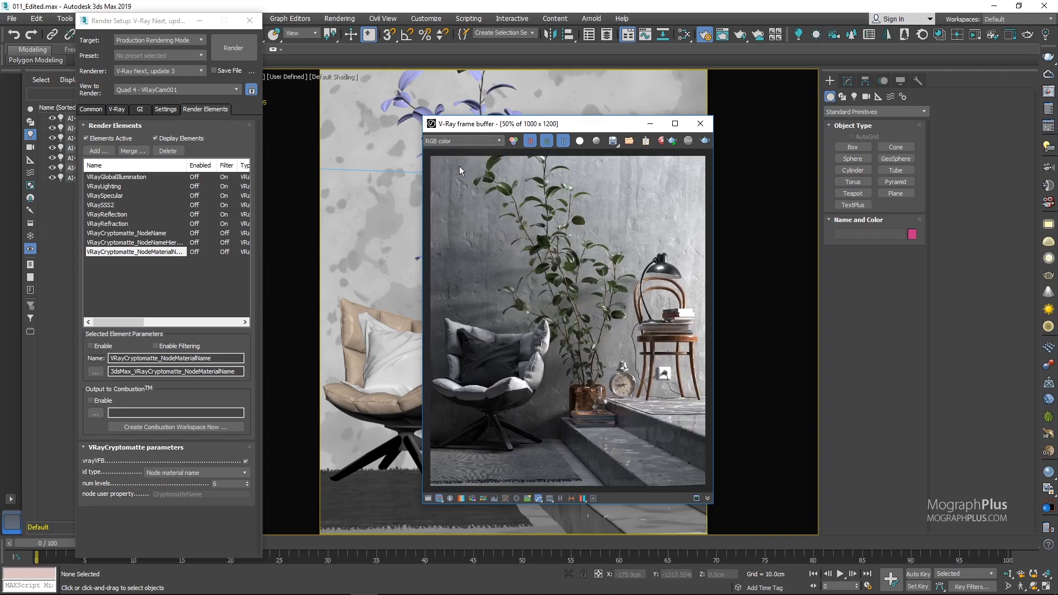
Clear the output path of the V-Ray raw image file in the Frame buffer settings.
{"action": "left_click", "coordinate": [117, 109]}
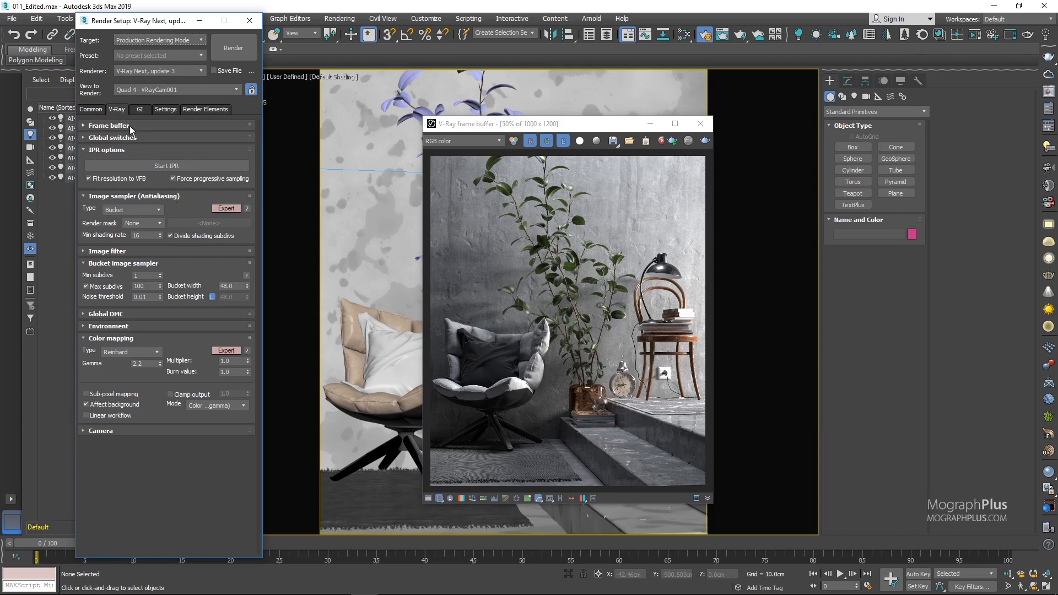
{"action": "left_click", "coordinate": [130, 125]}
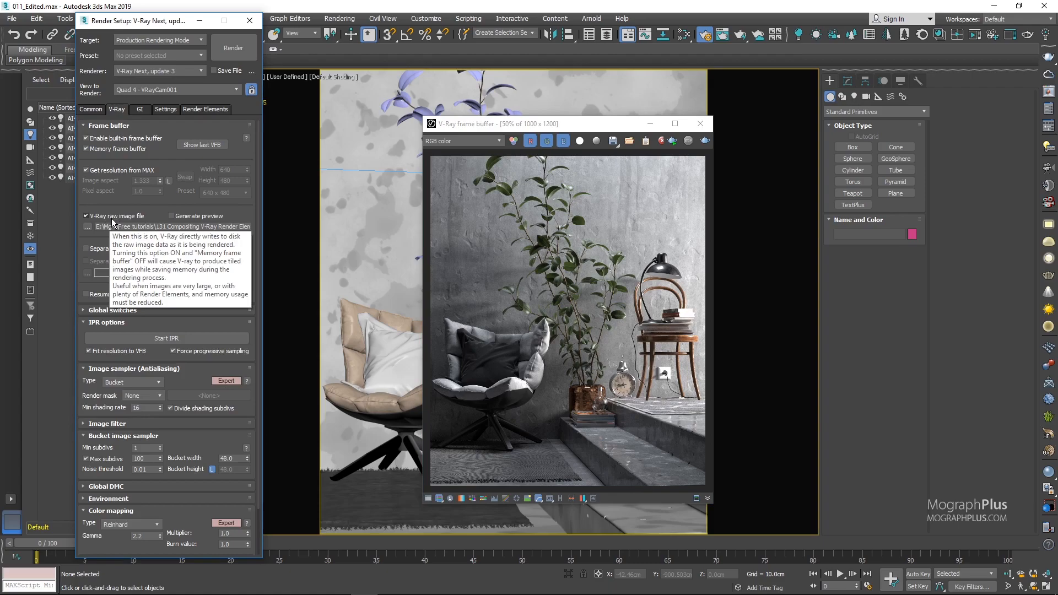
{"action": "double_click", "coordinate": [111, 227]}
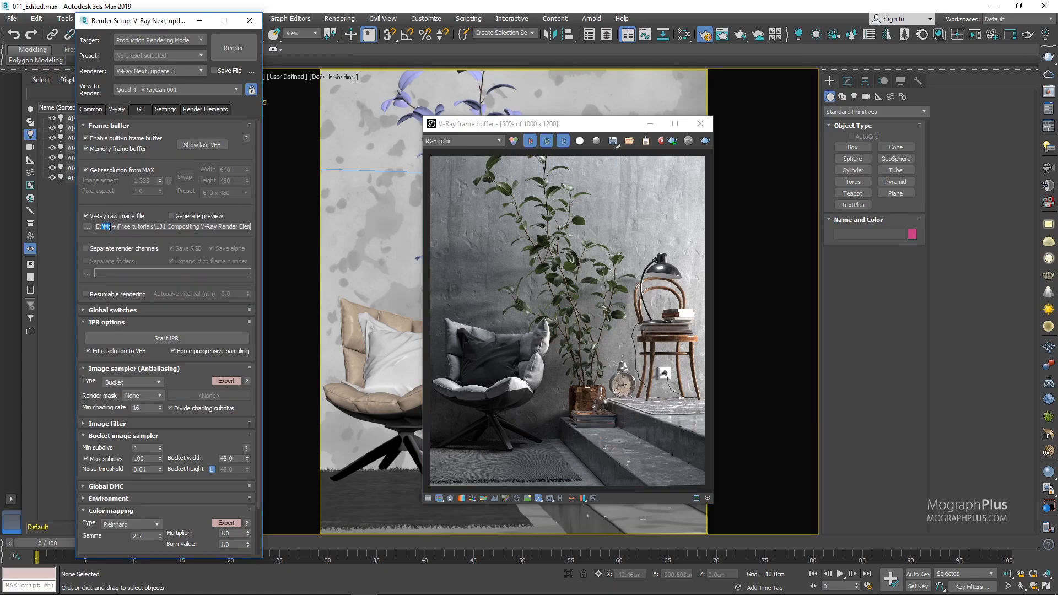
{"action": "left_click_drag", "start_coordinate": [110, 227], "coordinate": [328, 226]}
{"action": "key", "text": "Delete"}
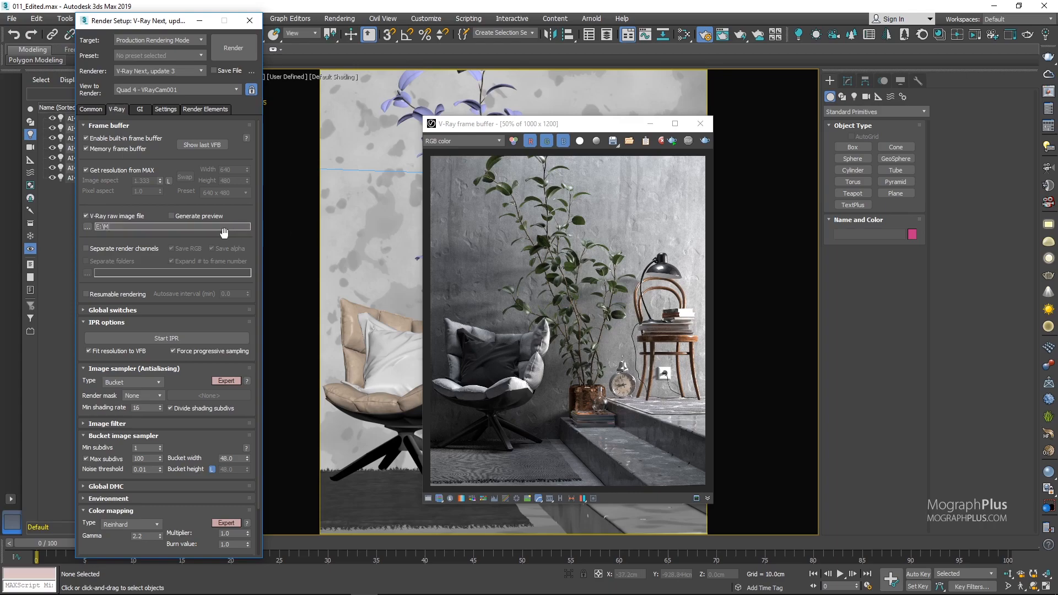
{"action": "left_click_drag", "start_coordinate": [134, 227], "coordinate": [69, 226]}
{"action": "key", "text": "Delete"}
Examine the file type and EXR options for saving the V-Ray raw image file, cancel, and collapse the Frame buffer settings.
{"action": "left_click", "coordinate": [87, 227]}
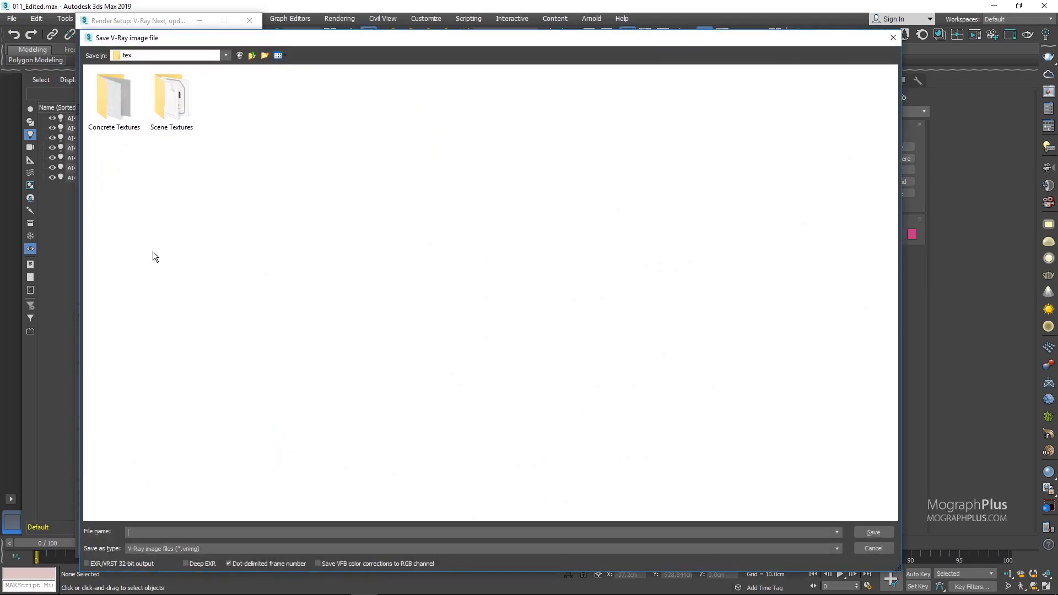
{"action": "left_click", "coordinate": [160, 546]}
{"action": "left_click", "coordinate": [219, 565]}
{"action": "left_click", "coordinate": [872, 548]}
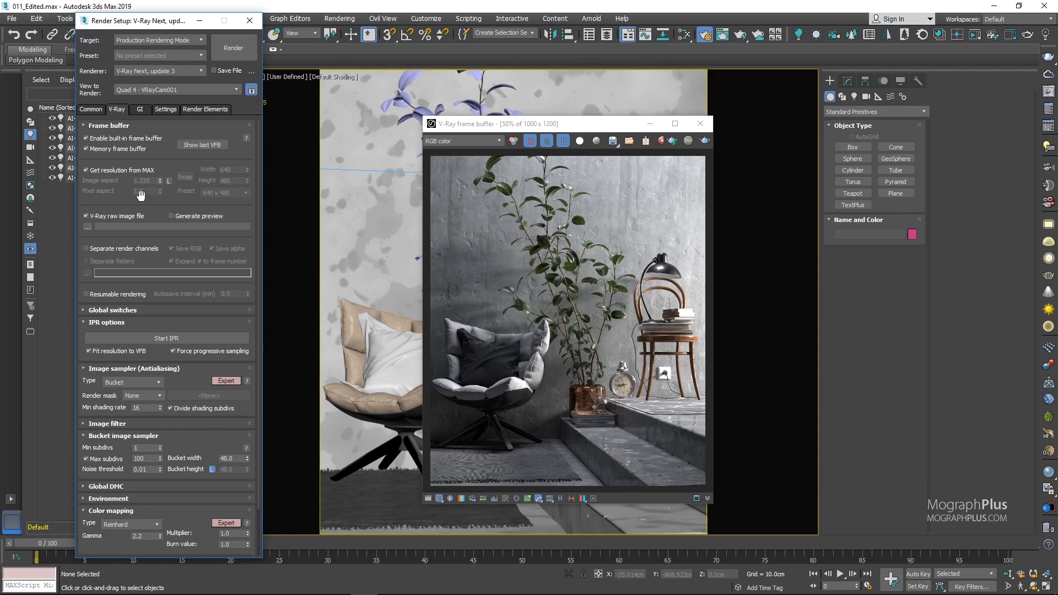
{"action": "left_click", "coordinate": [114, 126]}
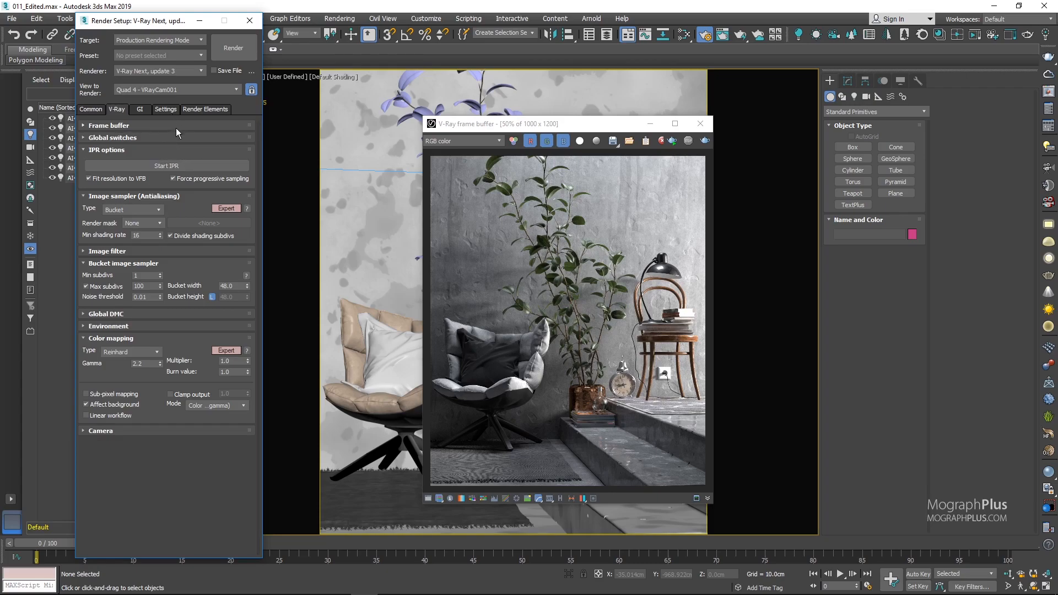
Try Linear multiply as the color mapping type and restore it to Reinhard.
{"action": "left_click", "coordinate": [139, 352]}
{"action": "left_click", "coordinate": [136, 363]}
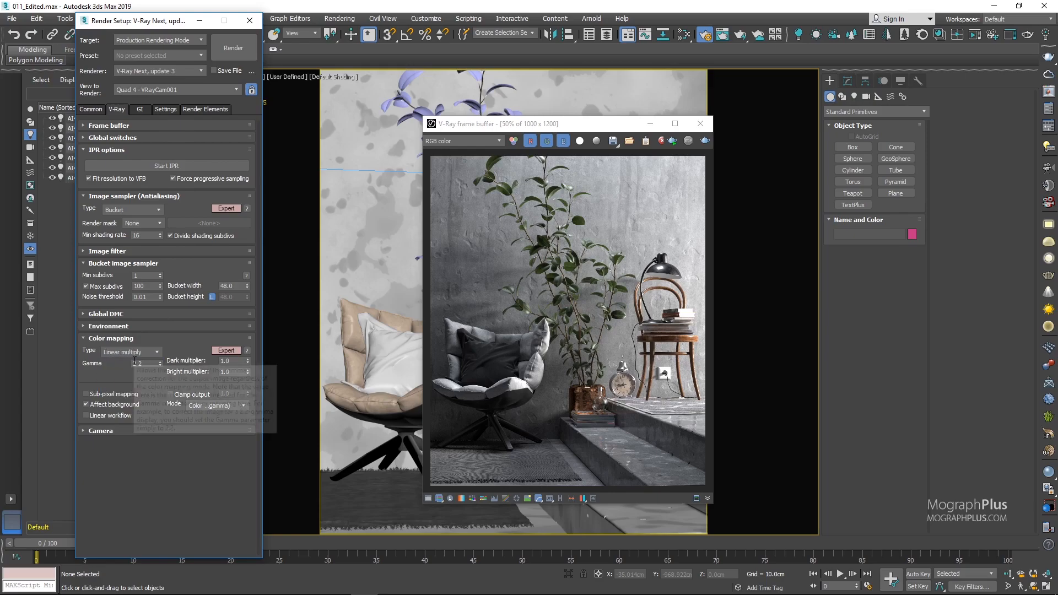
{"action": "left_click", "coordinate": [130, 352]}
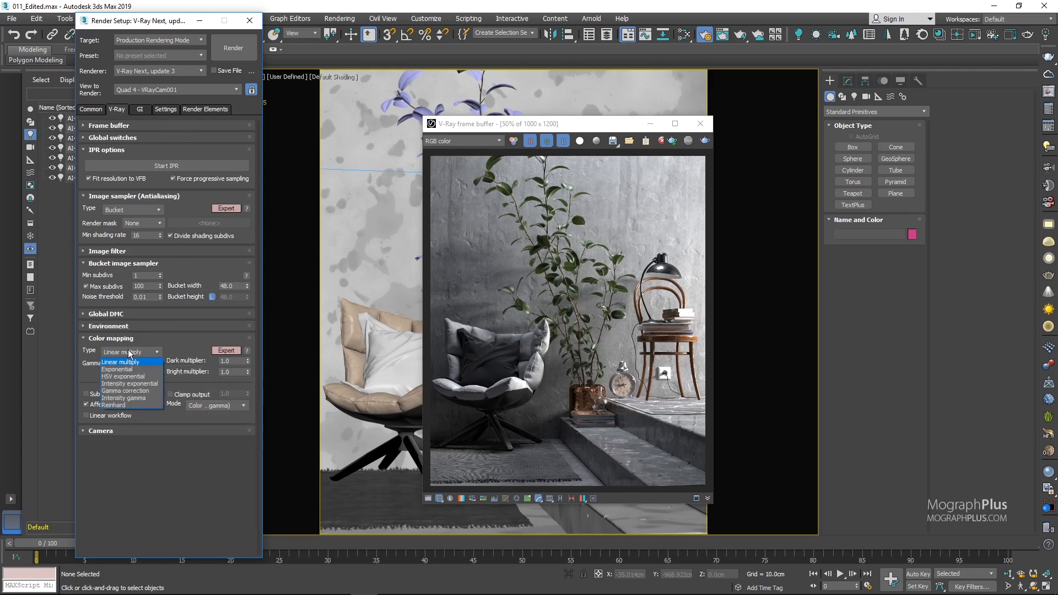
{"action": "left_click", "coordinate": [124, 404]}
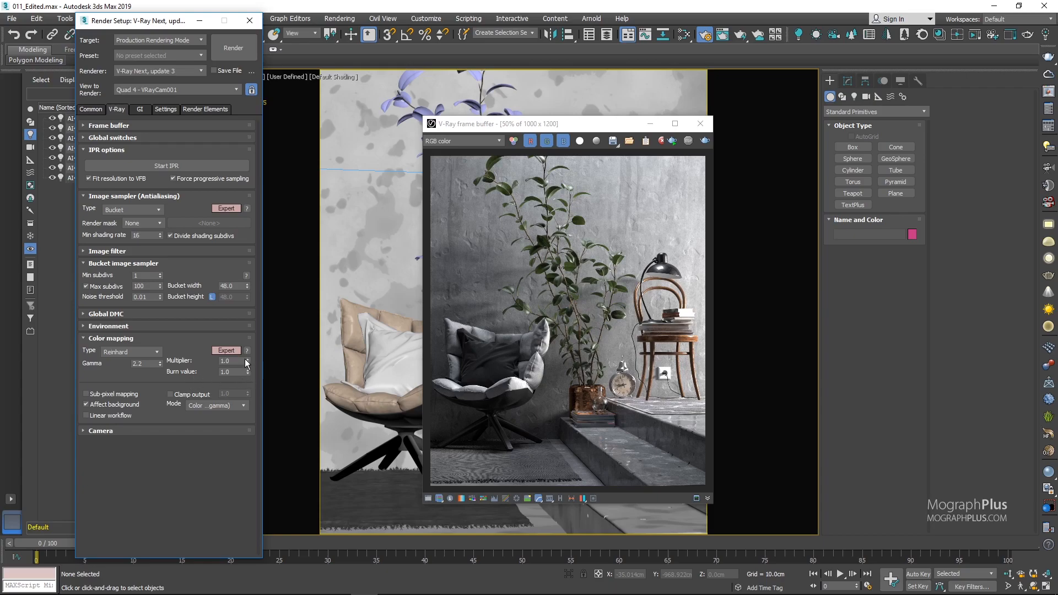
{"action": "left_click_drag", "start_coordinate": [249, 385], "coordinate": [249, 373]}
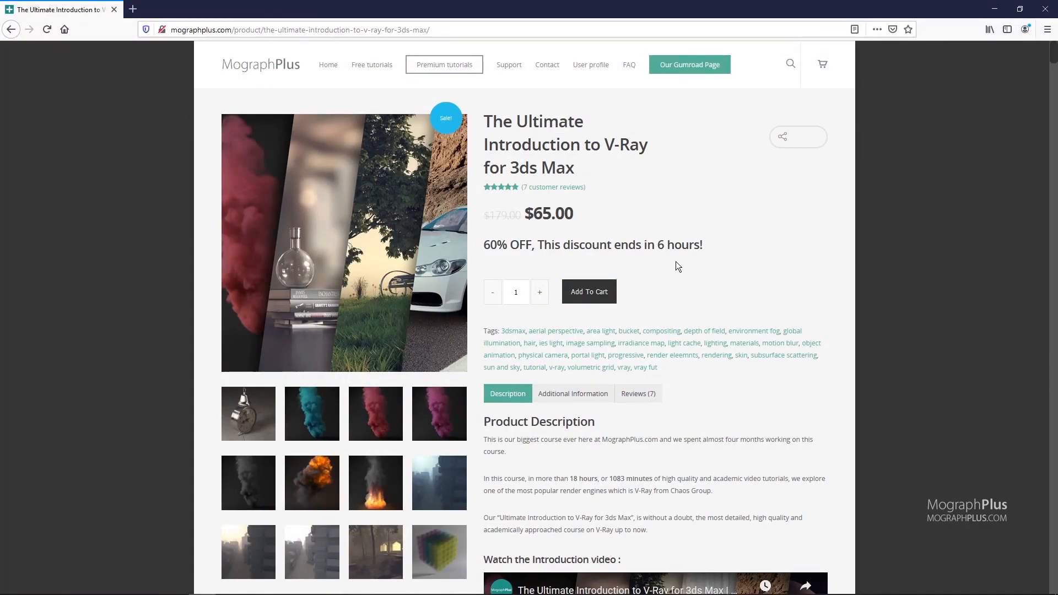
Look over the web page of The Ultimate Introduction to V-Ray for 3ds Max course.
{"action": "scroll", "coordinate": [687, 315], "scroll_direction": "down", "scroll_amount": 3}
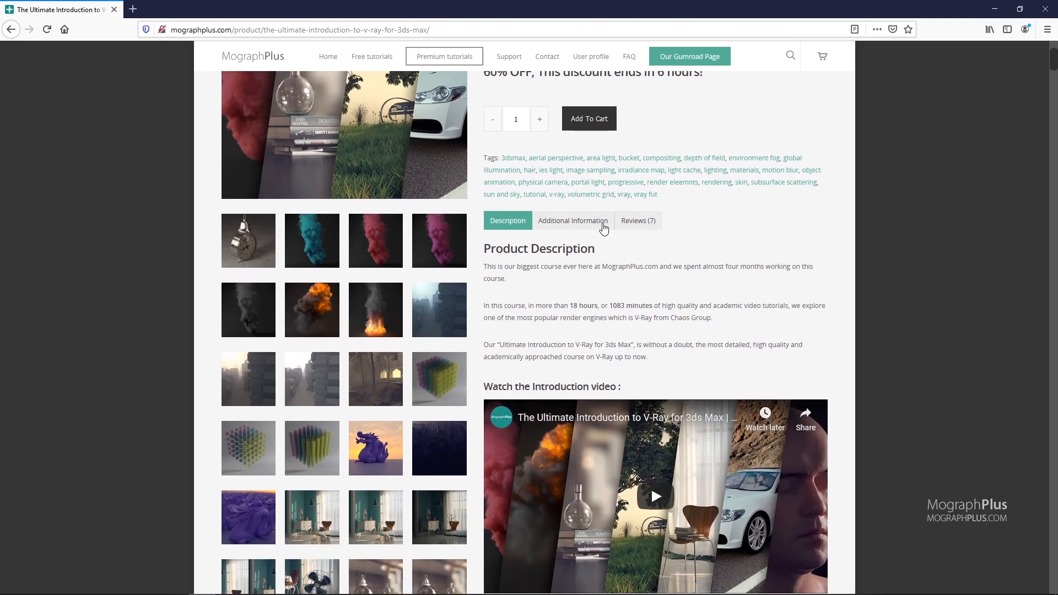
{"action": "scroll", "coordinate": [587, 226], "scroll_direction": "down", "scroll_amount": 2}
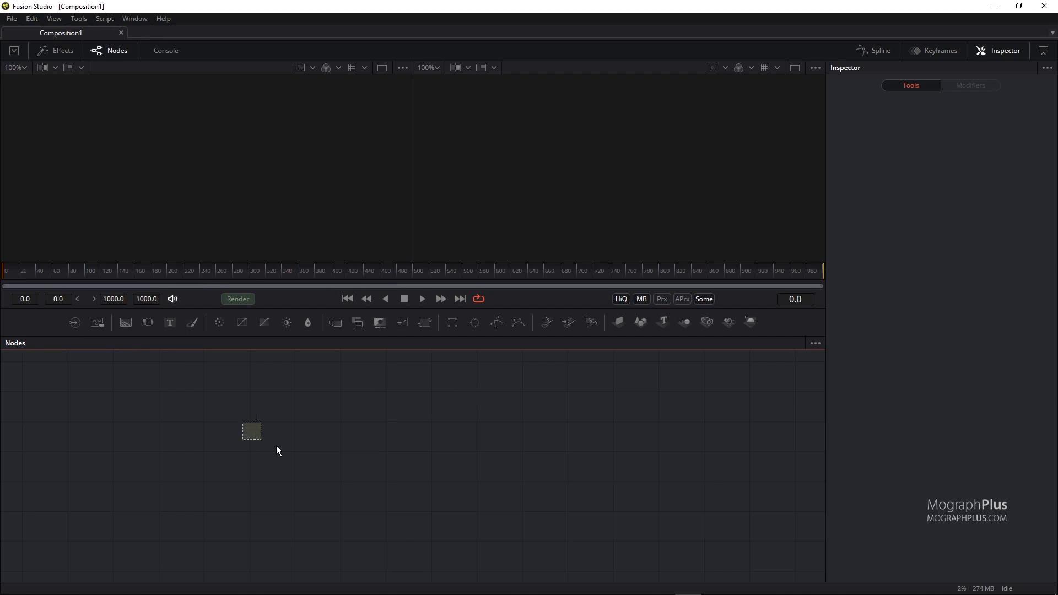
{"action": "right_click", "coordinate": [290, 406]}
{"action": "left_click", "coordinate": [229, 404]}
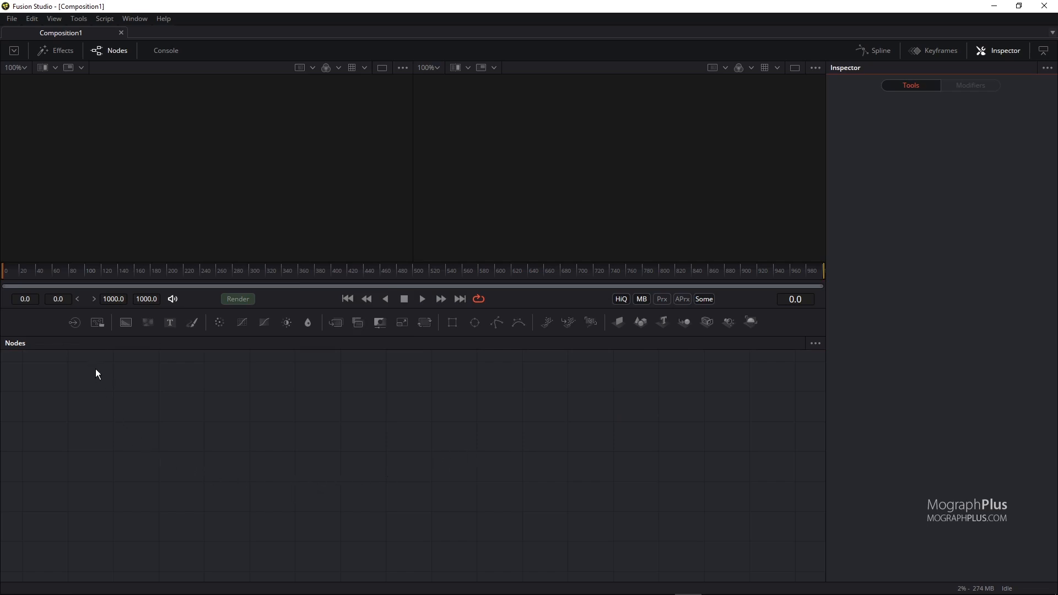
{"action": "left_click", "coordinate": [80, 19]}
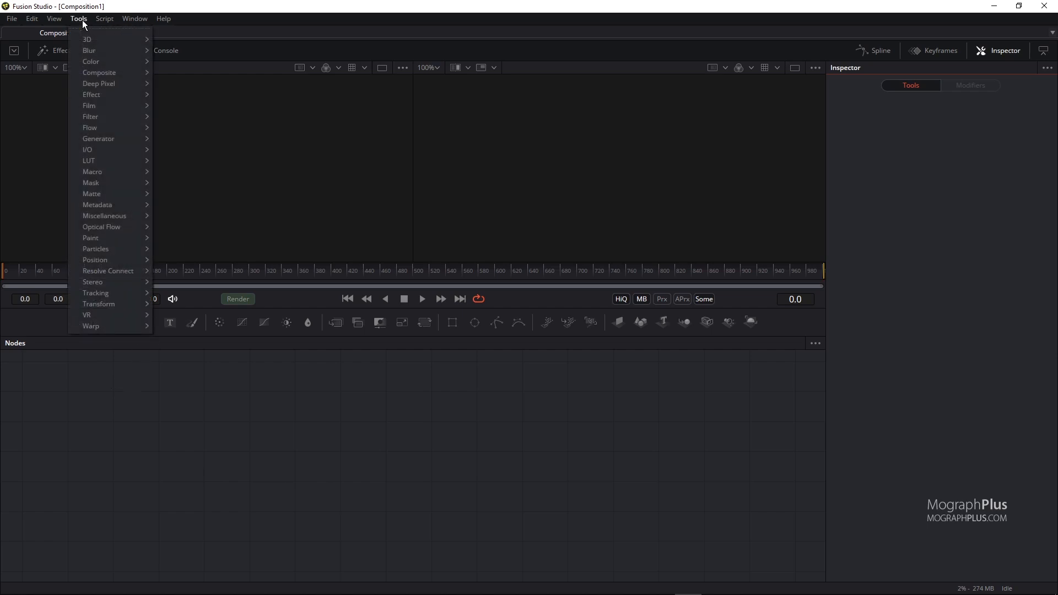
{"action": "mouse_move", "coordinate": [91, 55]}
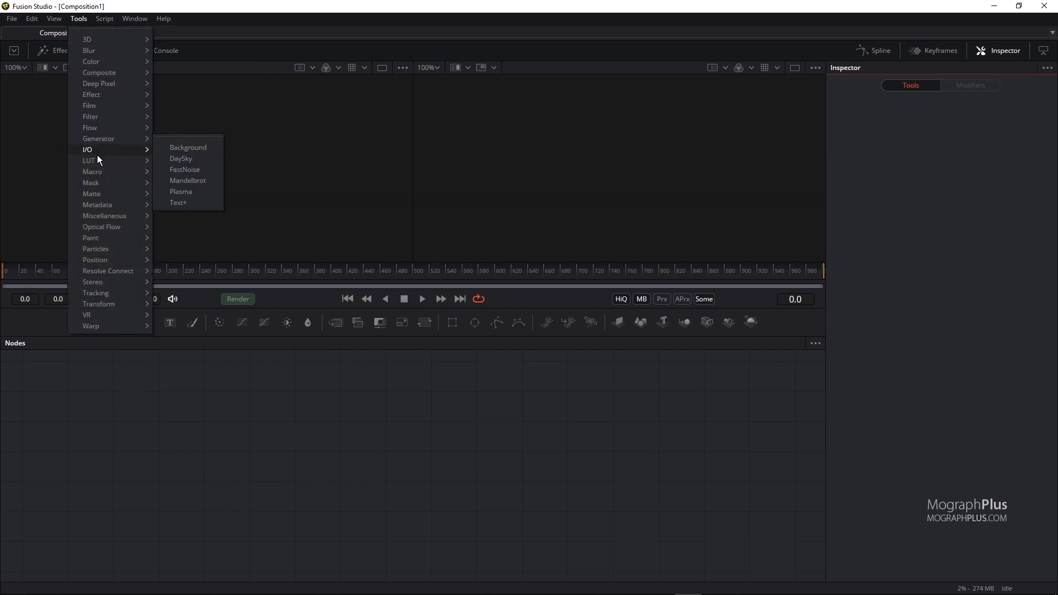
{"action": "mouse_move", "coordinate": [101, 156]}
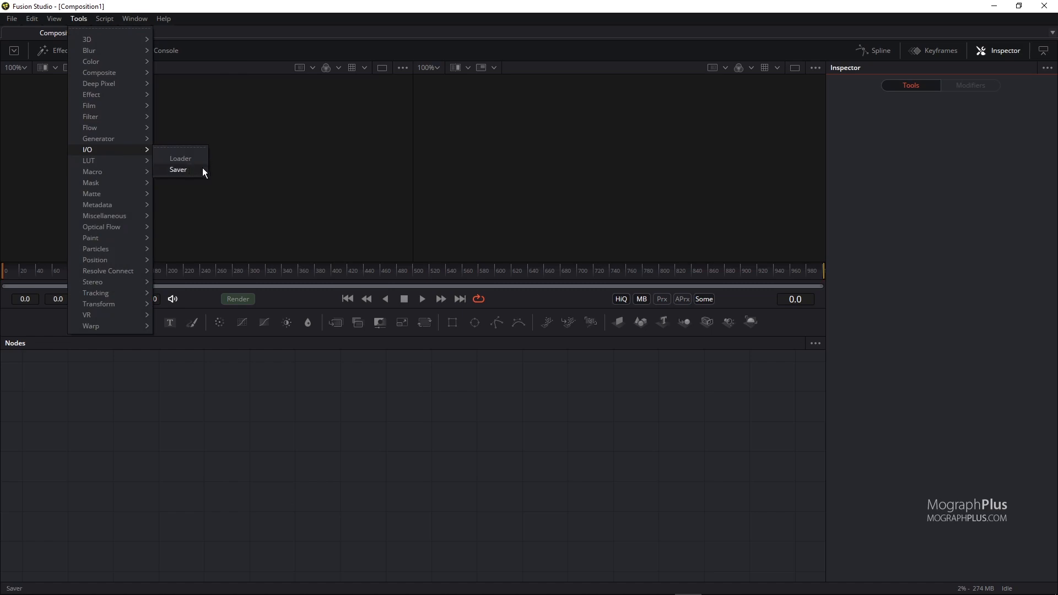
{"action": "left_click", "coordinate": [261, 424]}
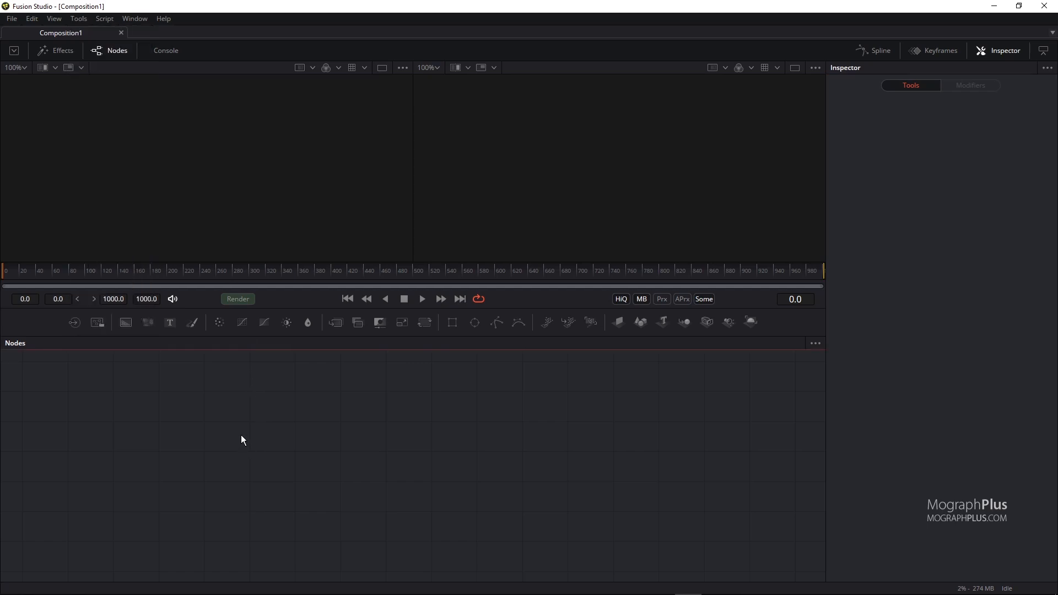
Add a Loader to the Fusion node flow and load Ever_49_FINAL.exr into it.
{"action": "right_click", "coordinate": [240, 435]}
{"action": "mouse_move", "coordinate": [340, 250]}
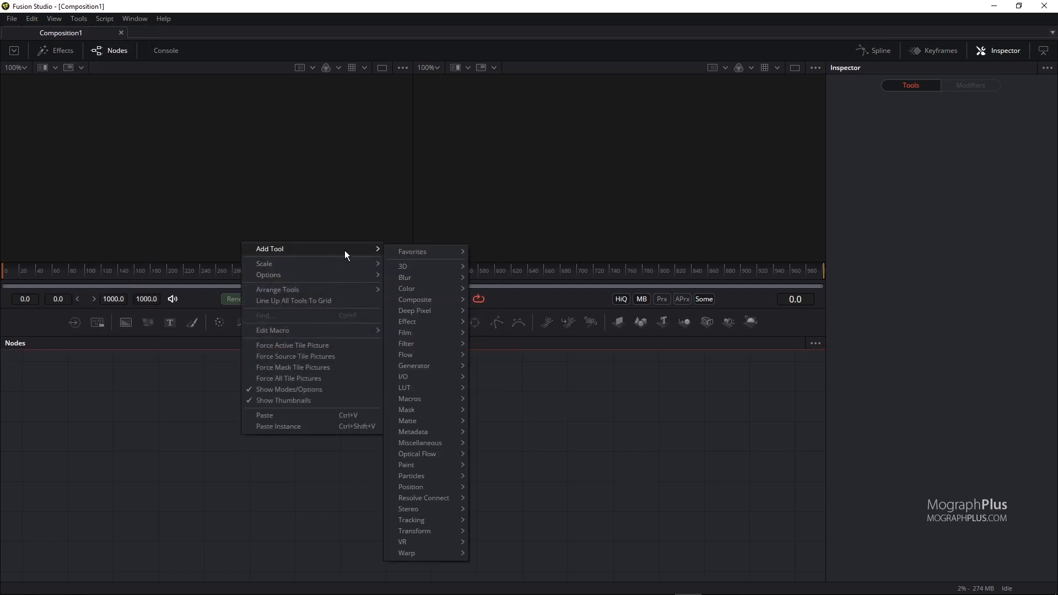
{"action": "mouse_move", "coordinate": [434, 268]}
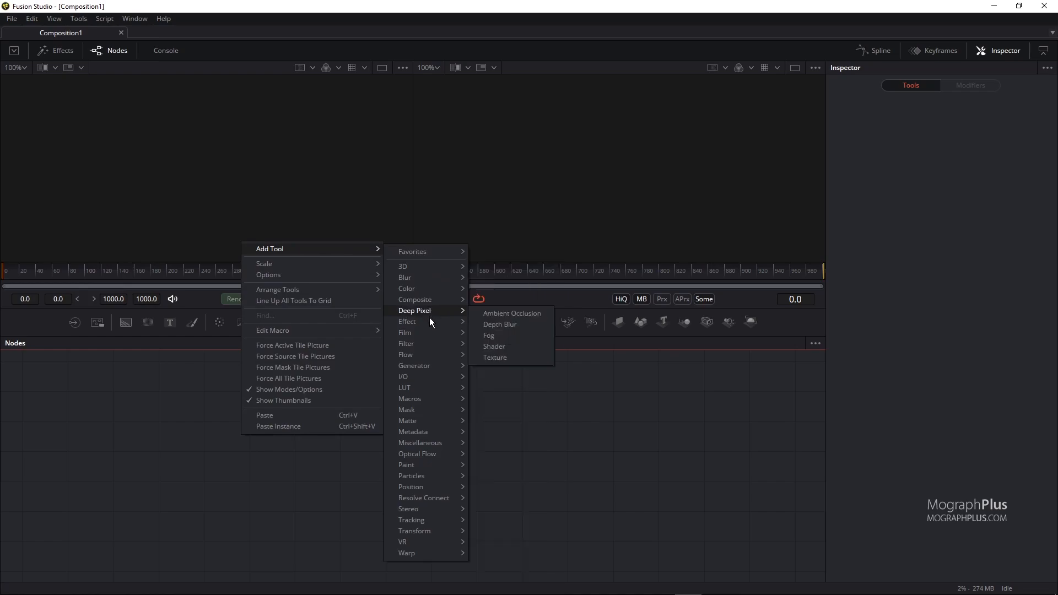
{"action": "mouse_move", "coordinate": [430, 379]}
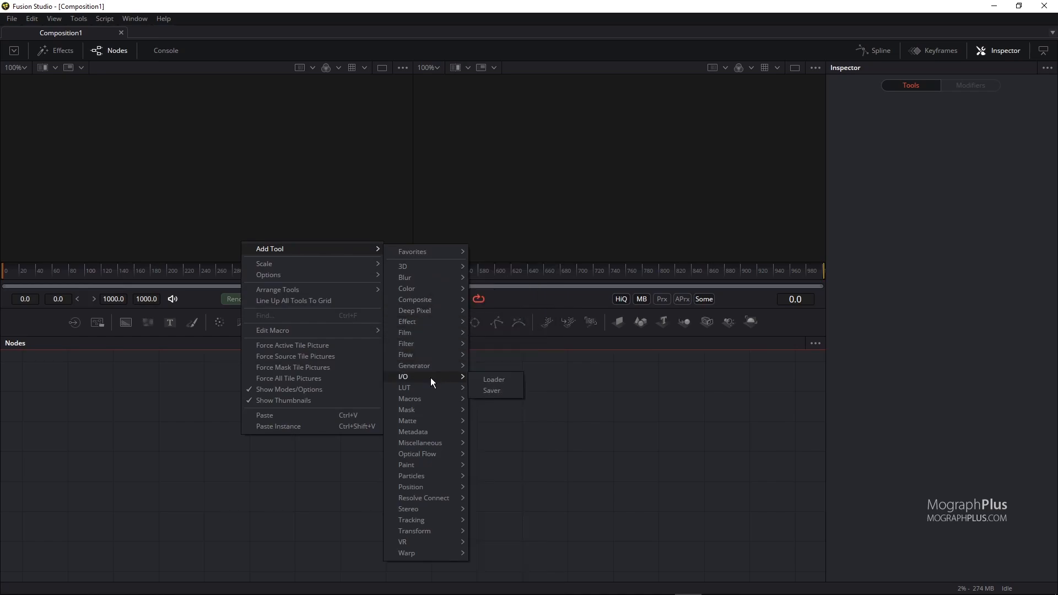
{"action": "left_click", "coordinate": [493, 380]}
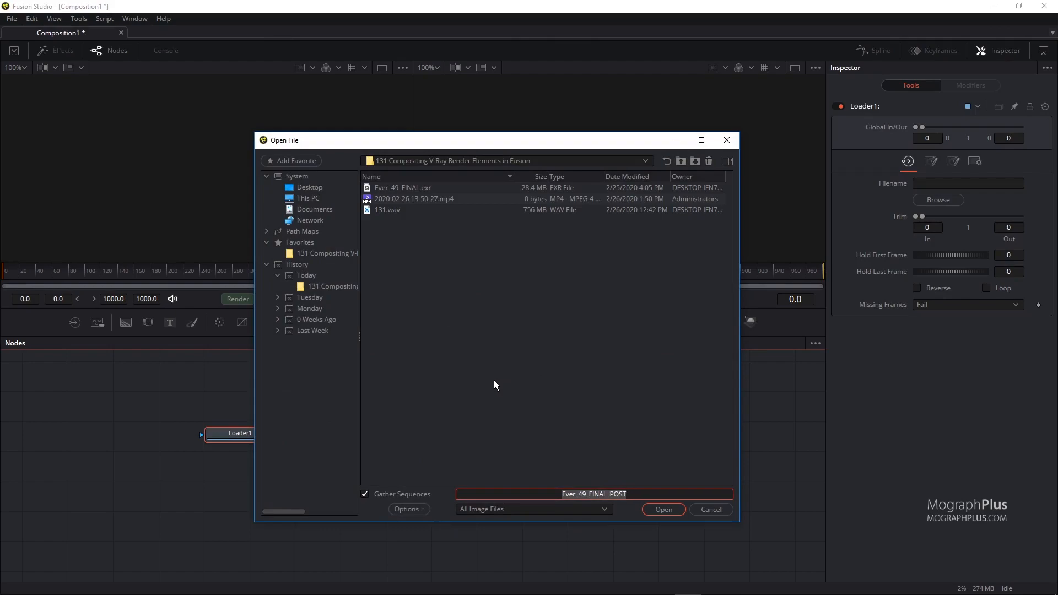
{"action": "left_click", "coordinate": [408, 191]}
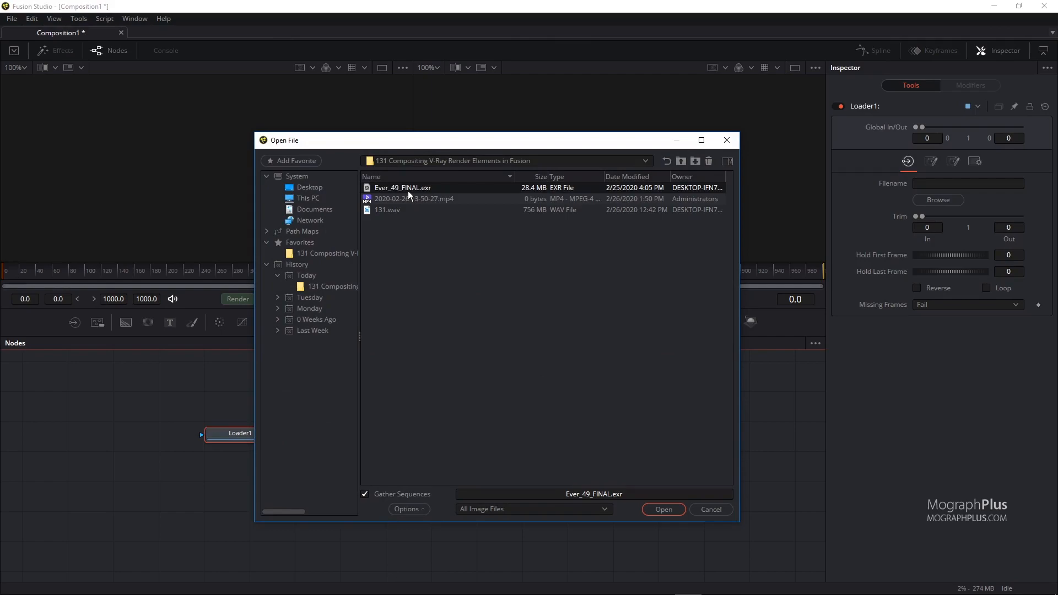
{"action": "left_click", "coordinate": [662, 509]}
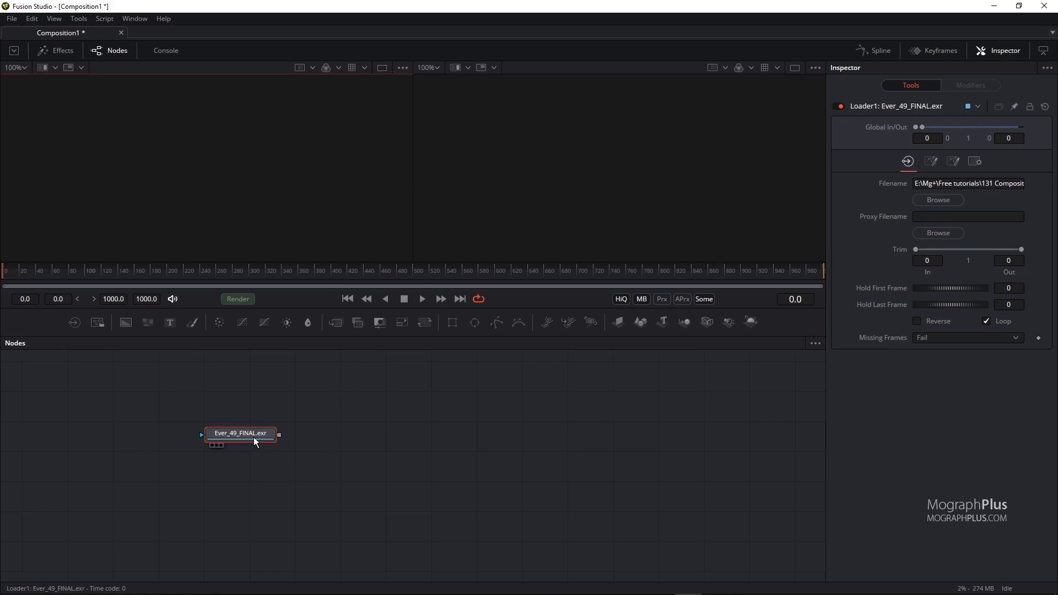
Show the Ever_49_FINAL.exr loader in the first viewer and make the viewer area taller.
{"action": "left_click_drag", "start_coordinate": [253, 434], "coordinate": [369, 427]}
{"action": "key", "text": "ctrl+z"}
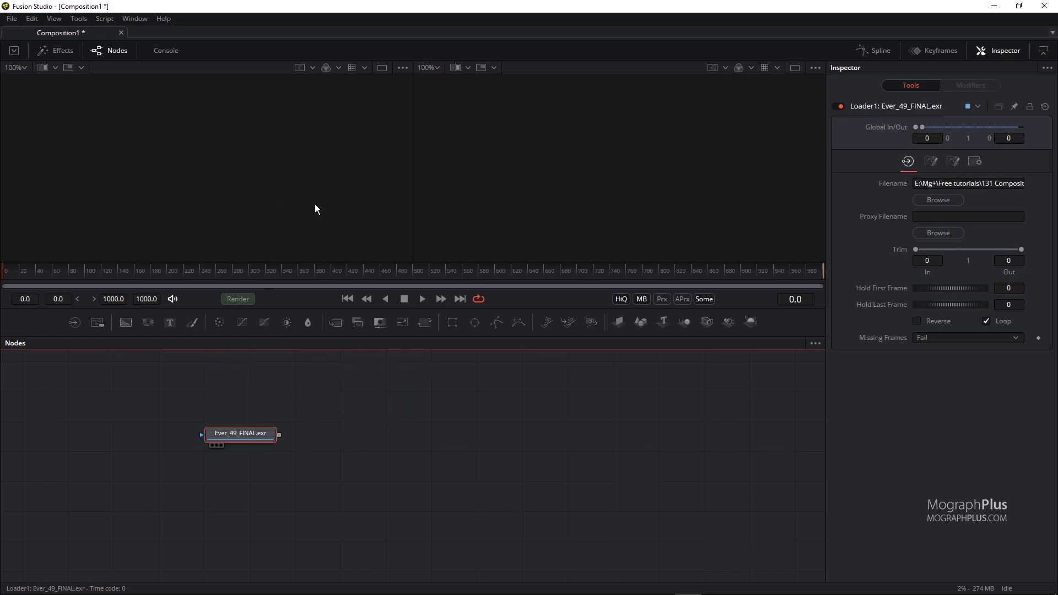
{"action": "key", "text": "1"}
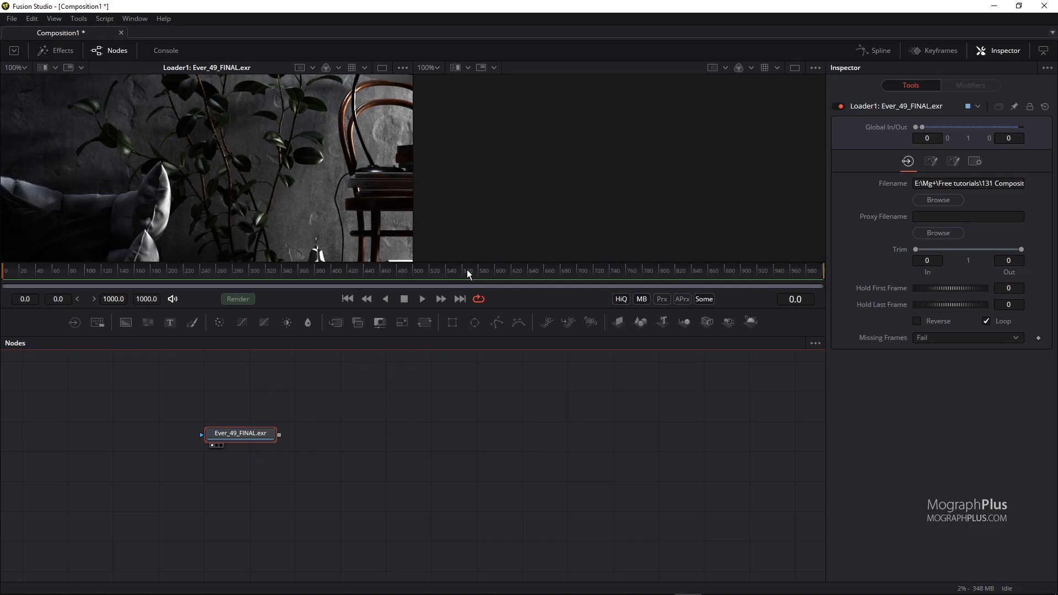
{"action": "left_click_drag", "start_coordinate": [457, 263], "coordinate": [468, 334]}
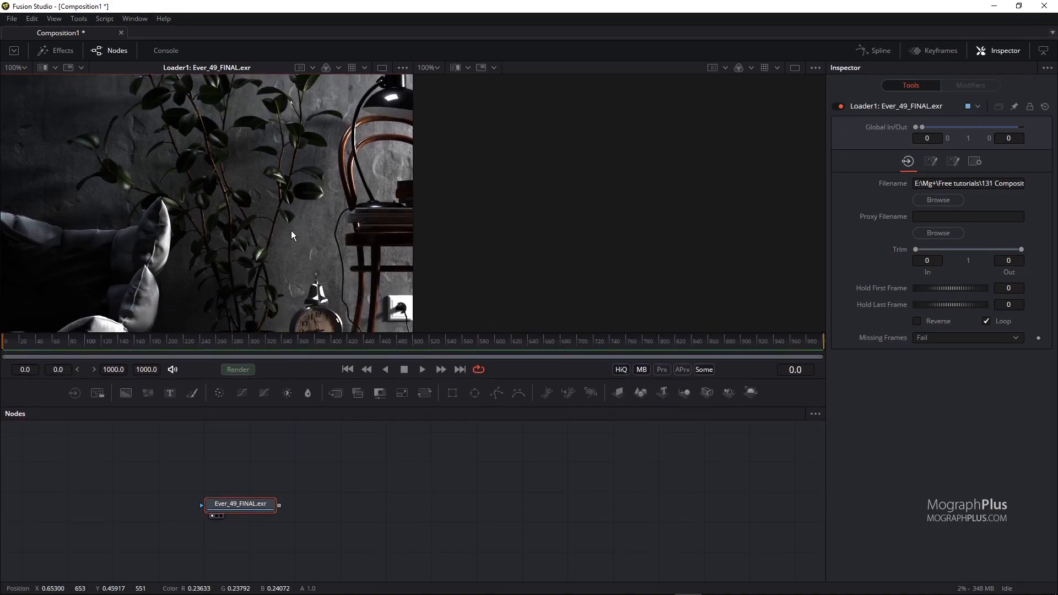
Scale the Ever_49_FINAL.exr image to fit the first viewer and check the viewer's scale options.
{"action": "key", "text": "ctrl+f"}
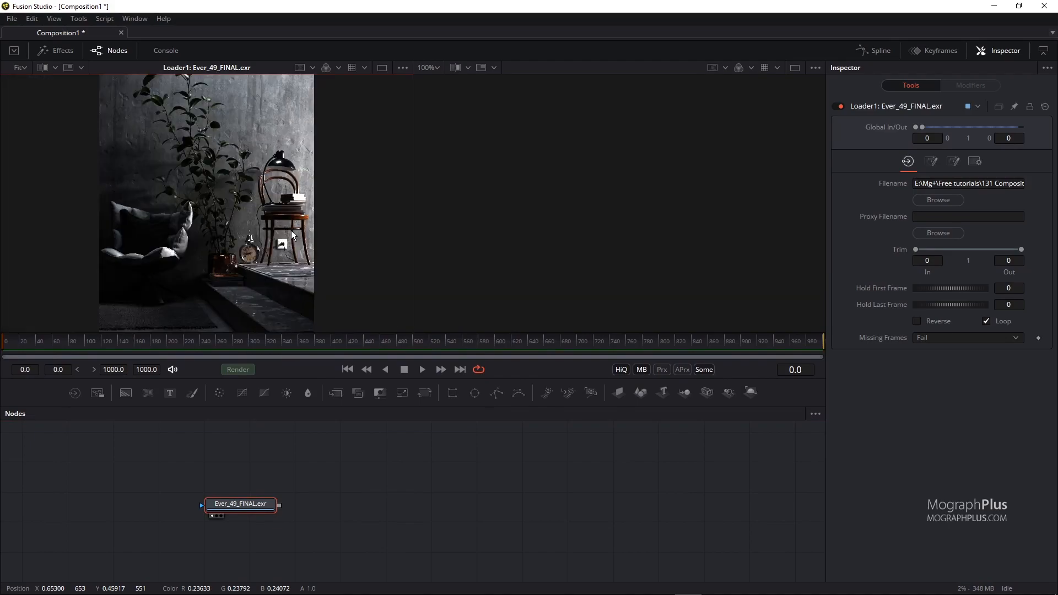
{"action": "right_click", "coordinate": [288, 221]}
{"action": "mouse_move", "coordinate": [317, 230]}
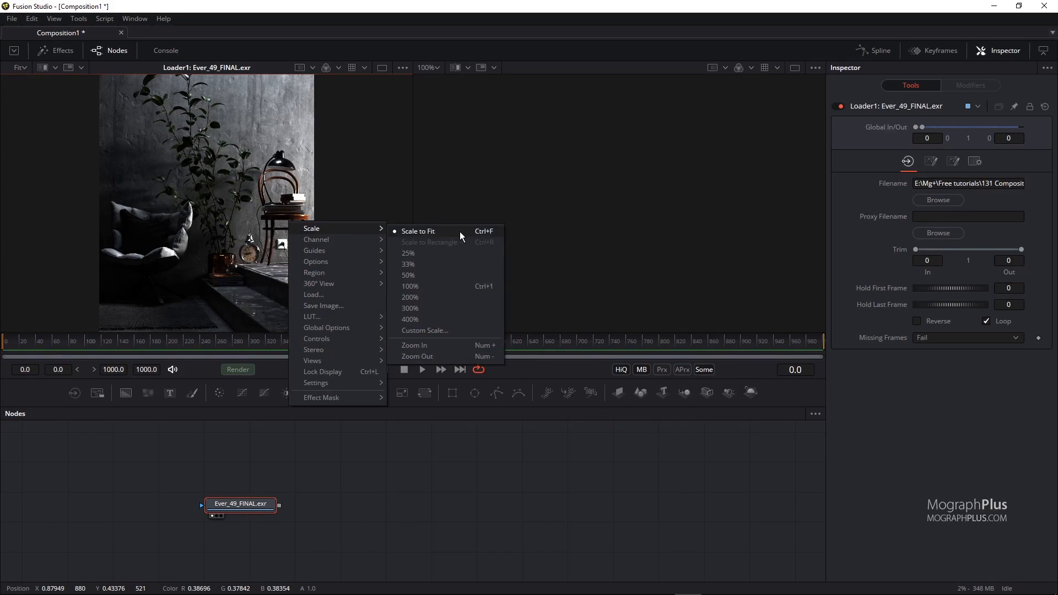
{"action": "left_click", "coordinate": [333, 7]}
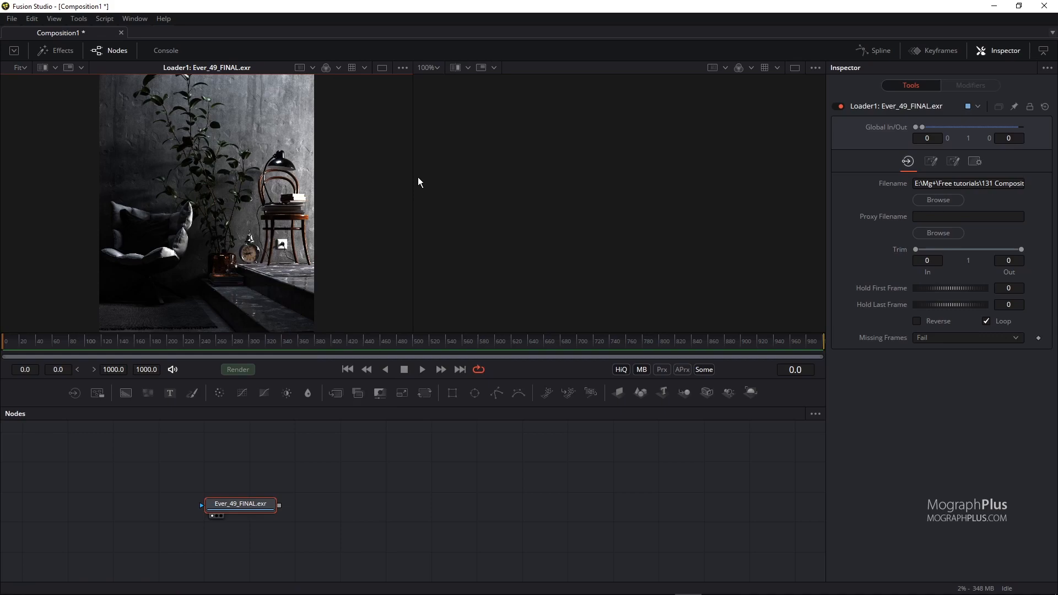
Open the Frame Format preferences of Composition1.
{"action": "left_click", "coordinate": [12, 18]}
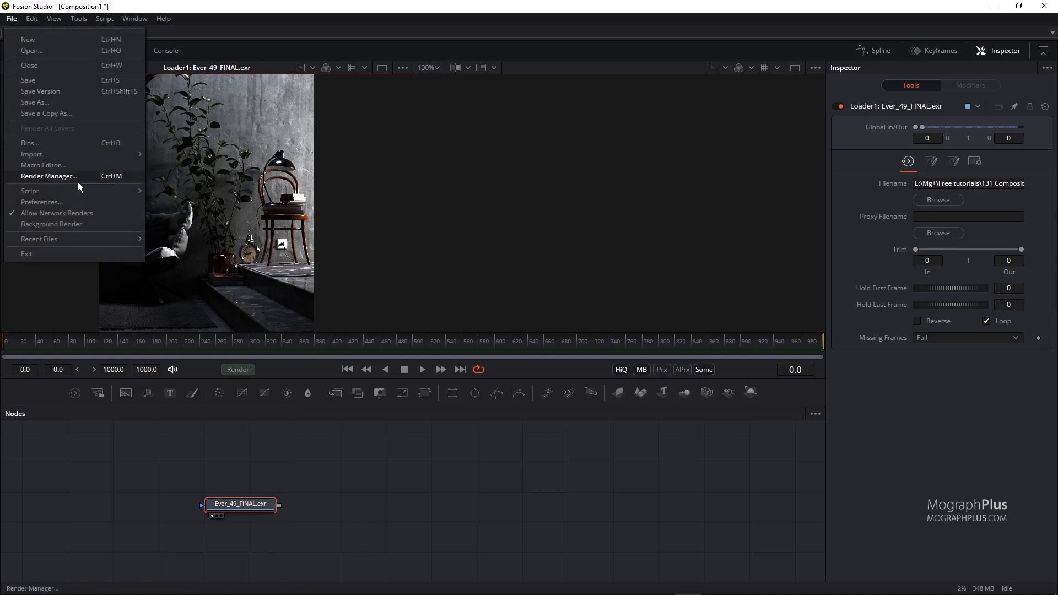
{"action": "left_click", "coordinate": [97, 201]}
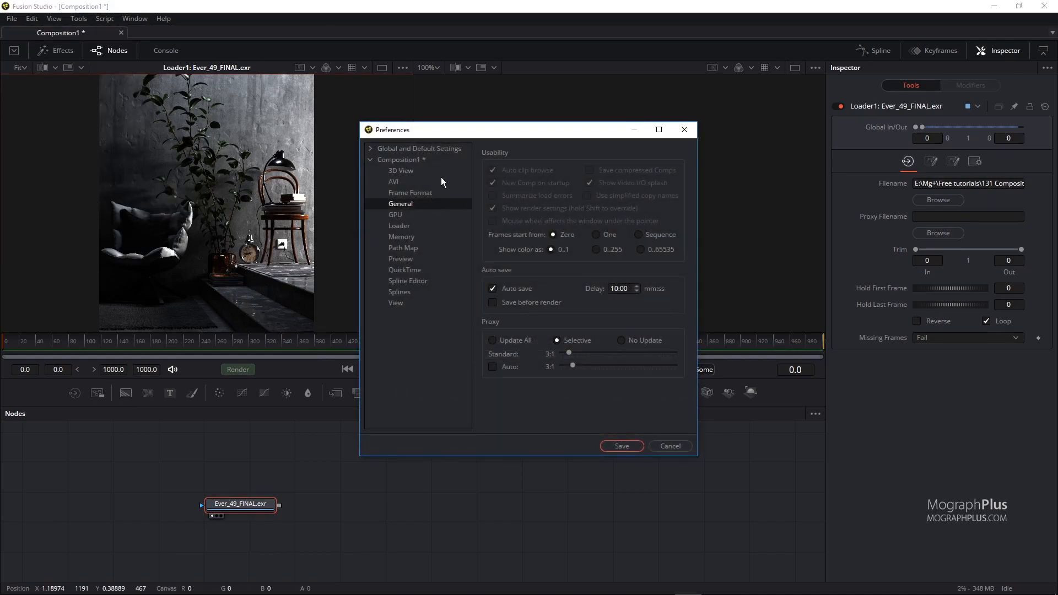
{"action": "left_click", "coordinate": [370, 149]}
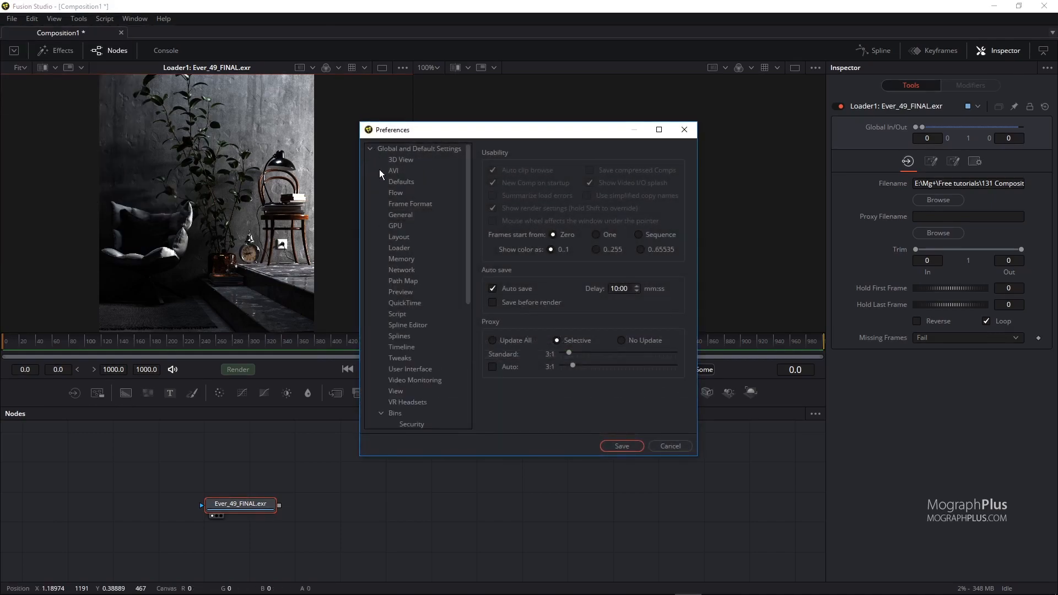
{"action": "left_click", "coordinate": [370, 148]}
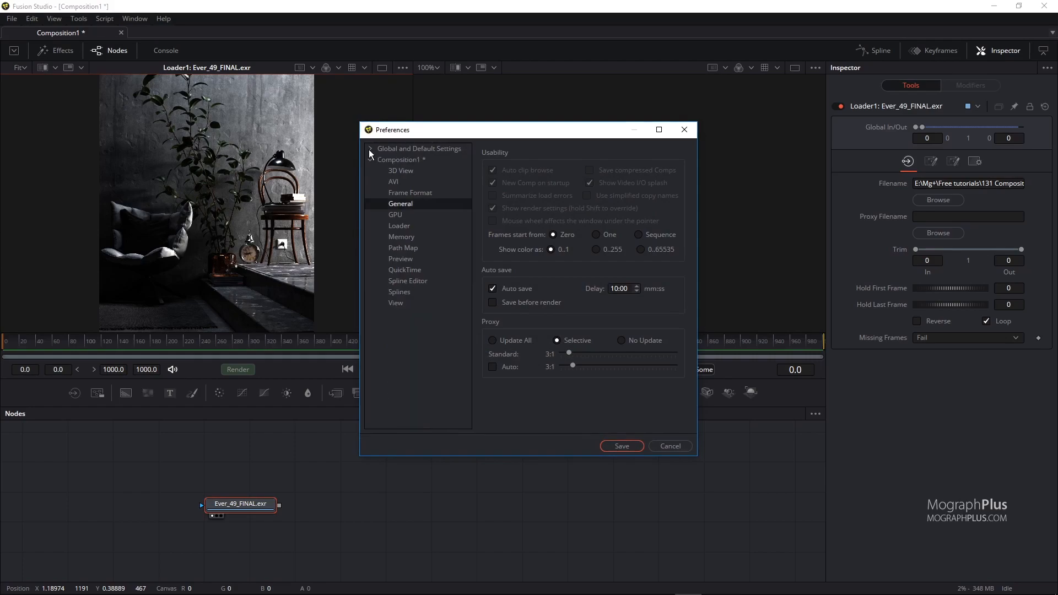
{"action": "left_click", "coordinate": [397, 162]}
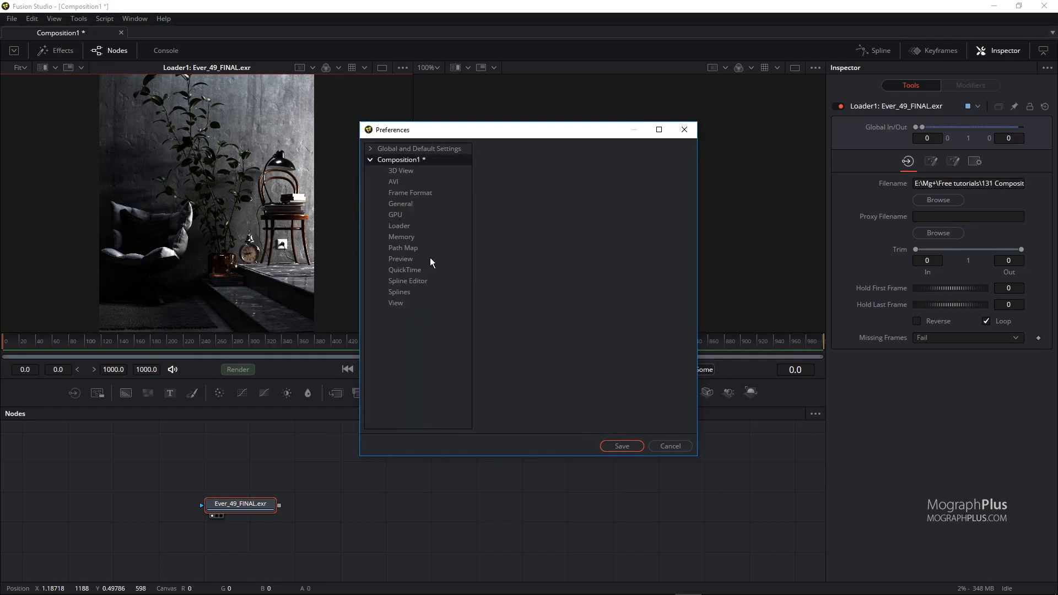
{"action": "left_click", "coordinate": [426, 197]}
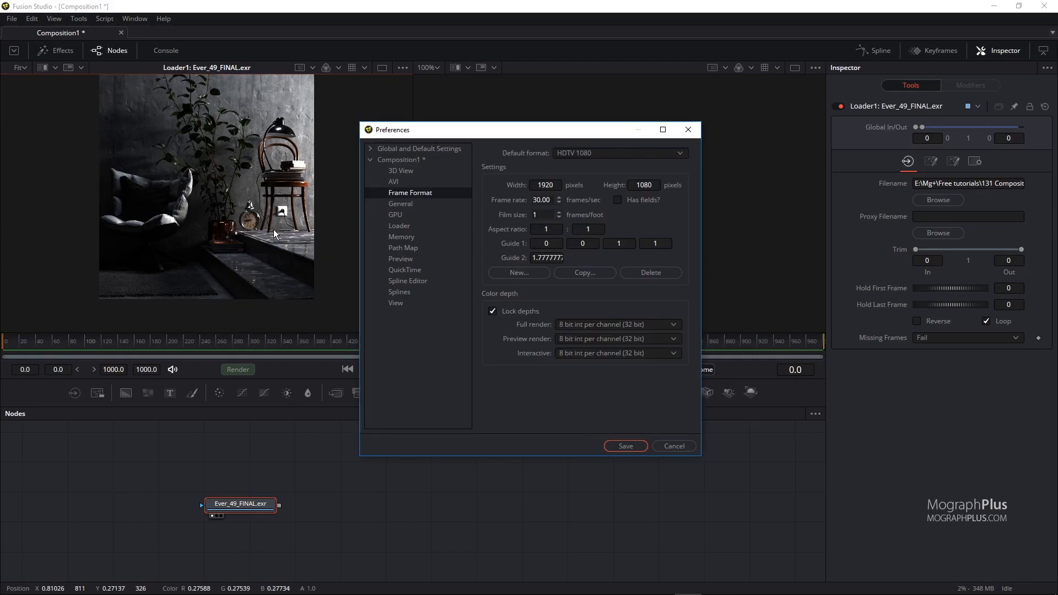
Check the render's resolution in the first viewer and set the composition's frame size to 1000 by 1200 pixels.
{"action": "left_click_drag", "start_coordinate": [260, 236], "coordinate": [265, 286]}
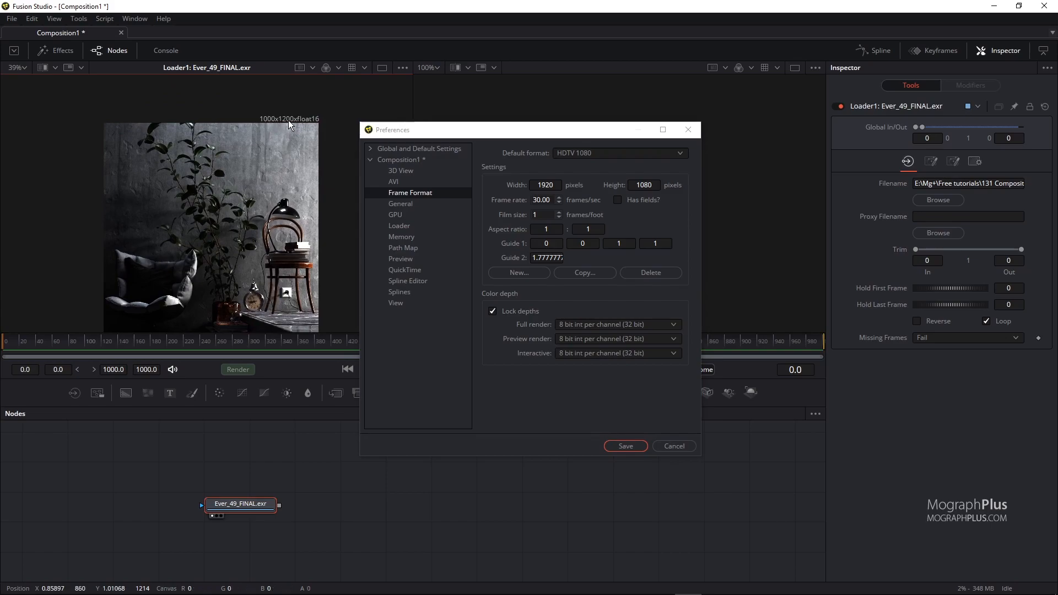
{"action": "scroll", "coordinate": [252, 161], "scroll_direction": "down", "scroll_amount": 2}
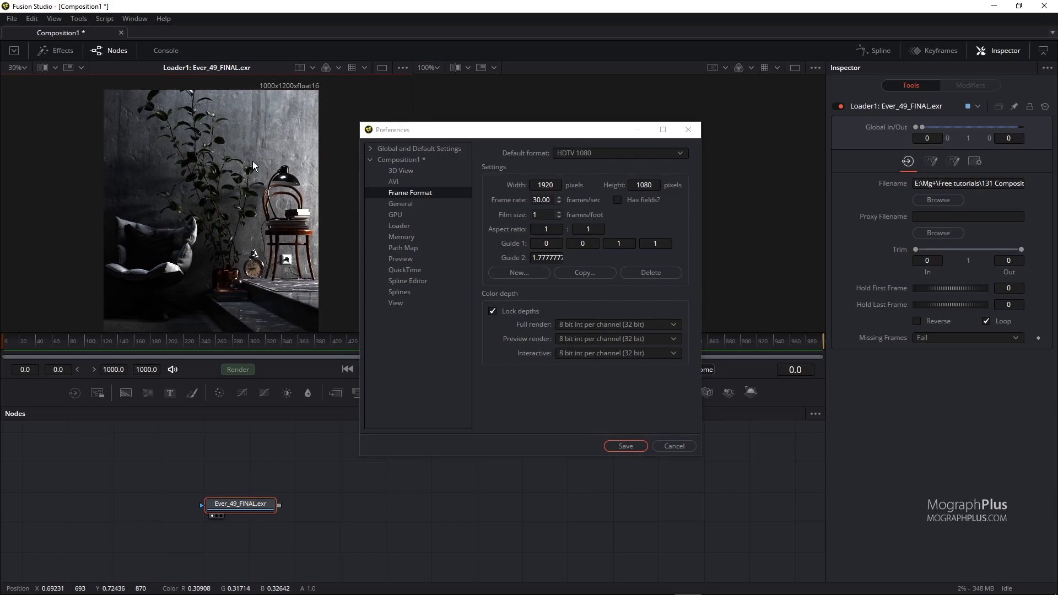
{"action": "left_click", "coordinate": [541, 185]}
{"action": "type", "text": "1000"}
{"action": "left_click", "coordinate": [643, 186]}
{"action": "type", "text": "12"}
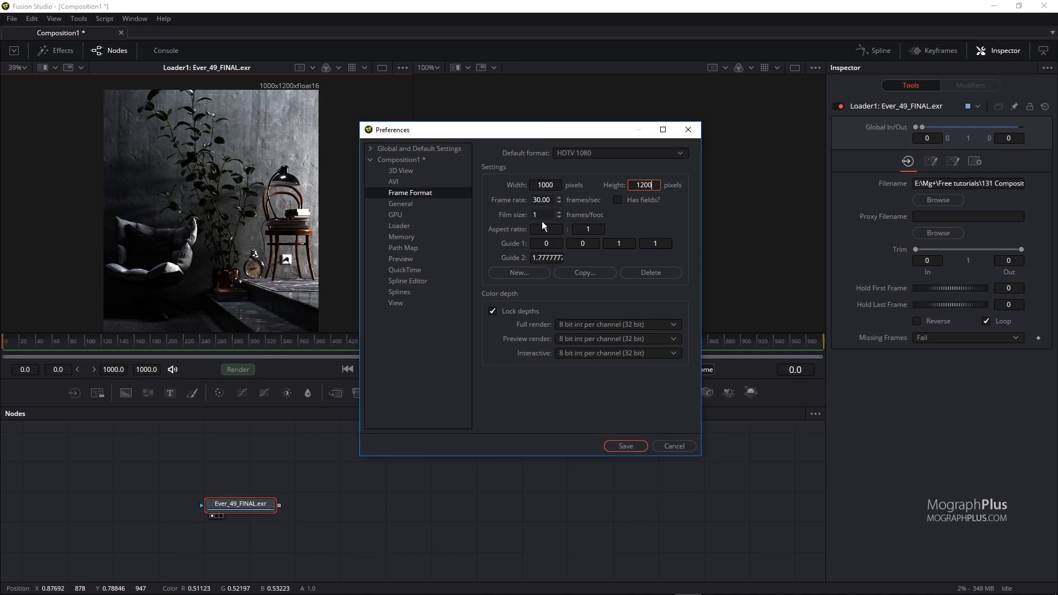
Set the full render color depth to 16 bit float per channel (64 bit) and save the preferences.
{"action": "left_click", "coordinate": [587, 325]}
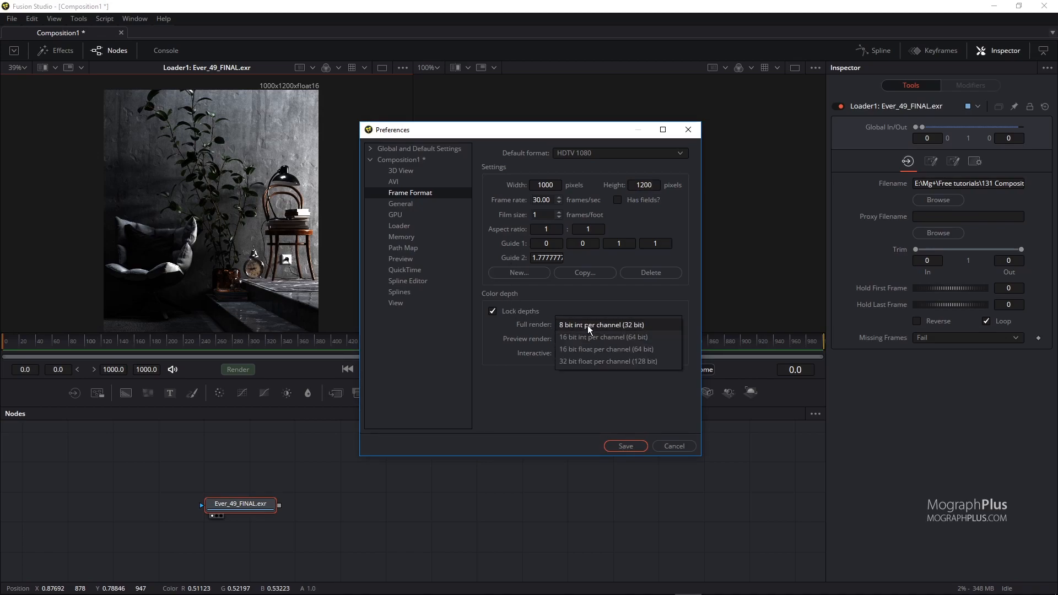
{"action": "left_click", "coordinate": [568, 350]}
{"action": "left_click", "coordinate": [613, 446]}
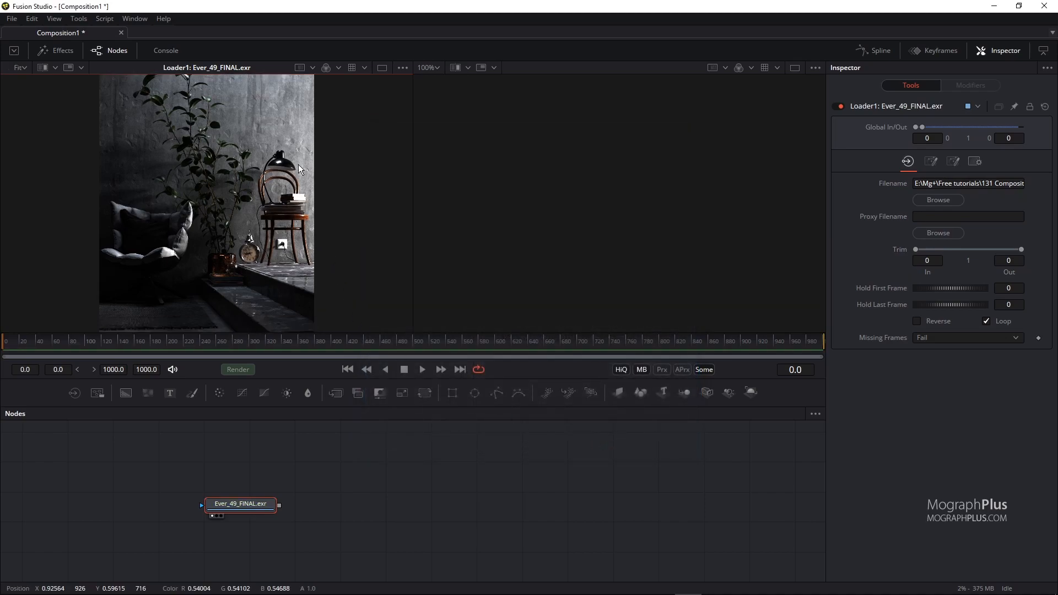
{"action": "scroll", "coordinate": [323, 160], "scroll_direction": "down", "scroll_amount": 4}
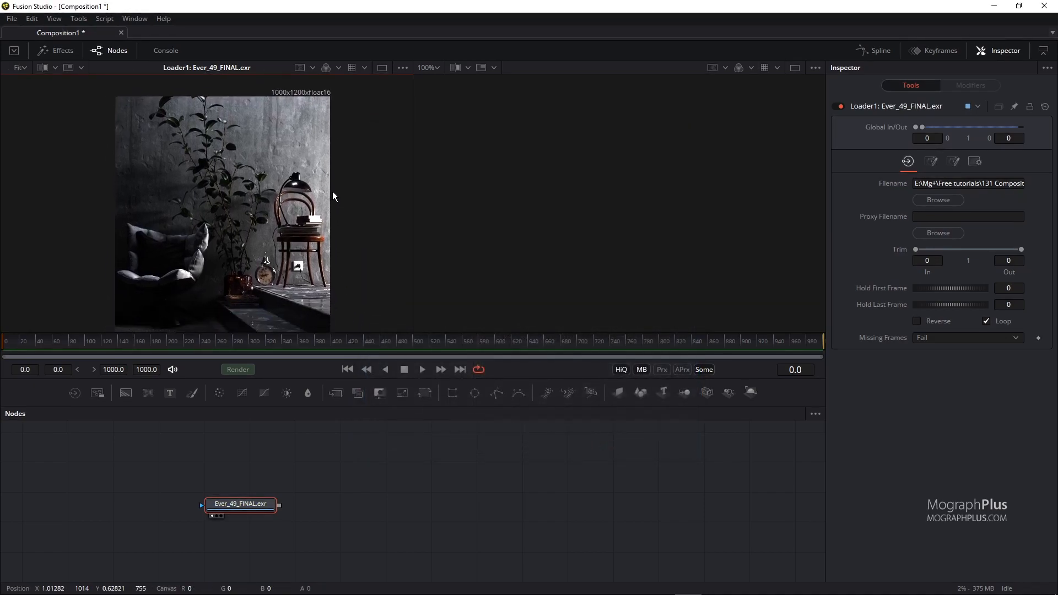
{"action": "left_click_drag", "start_coordinate": [327, 173], "coordinate": [318, 176]}
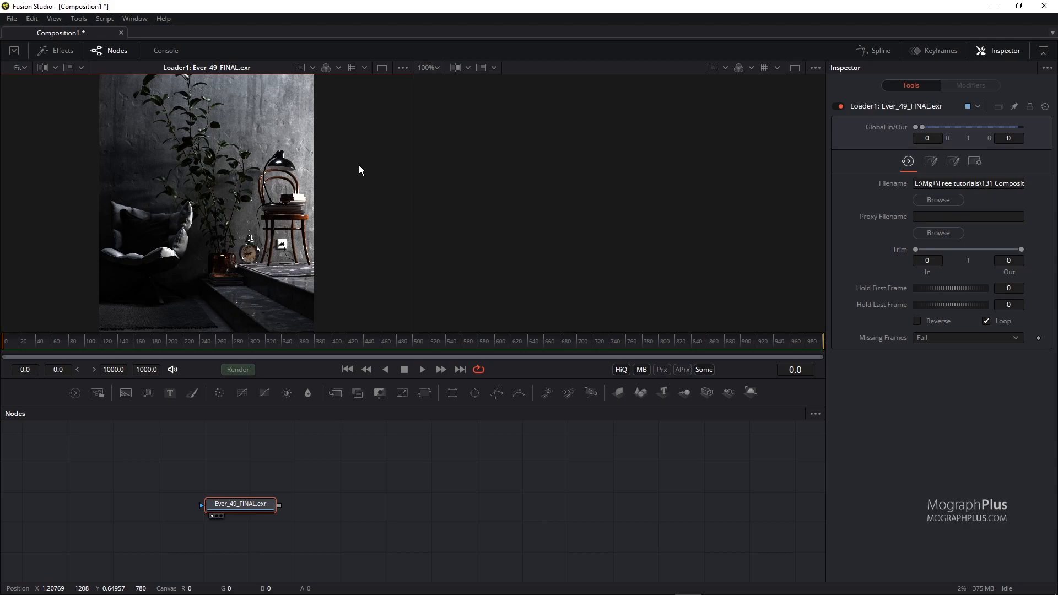
Turn on the view LUT for the first viewer and open its LUT editor beside the image.
{"action": "left_click", "coordinate": [351, 67]}
{"action": "left_click", "coordinate": [364, 67]}
{"action": "left_click", "coordinate": [388, 164]}
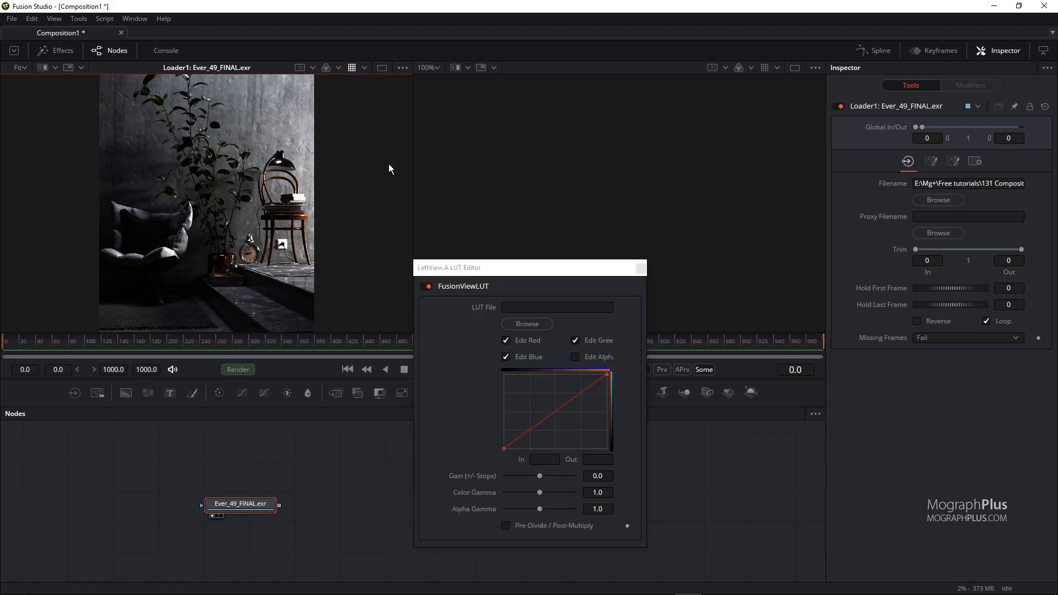
{"action": "left_click_drag", "start_coordinate": [498, 270], "coordinate": [421, 160]}
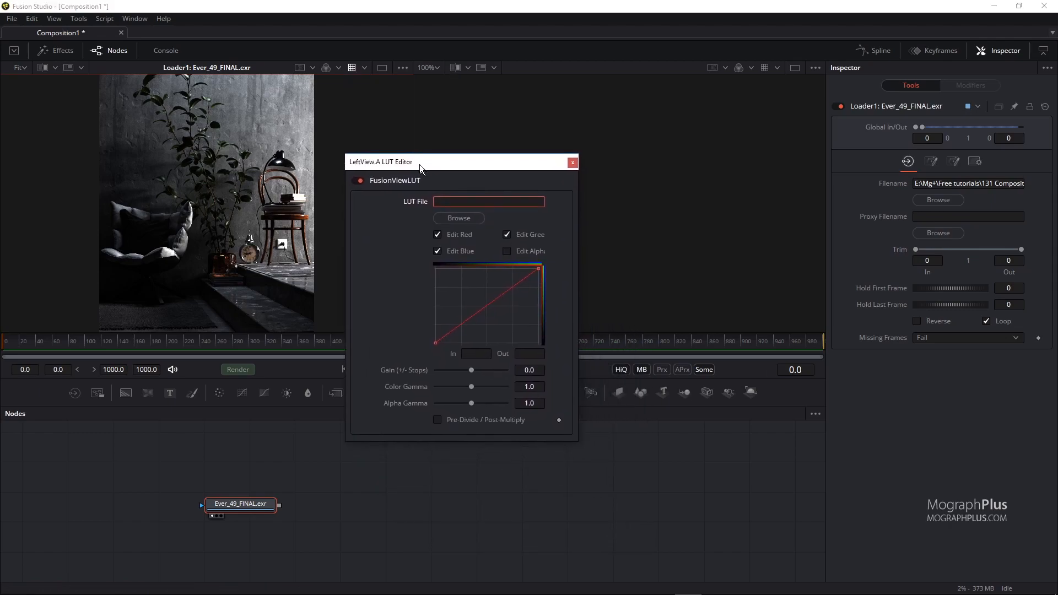
{"action": "left_click", "coordinate": [364, 67]}
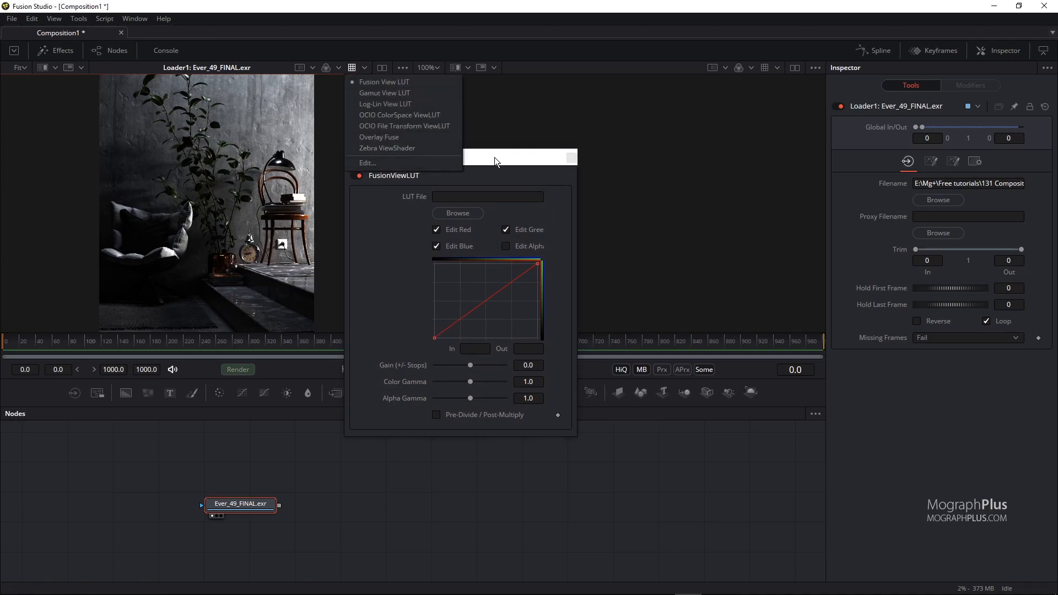
{"action": "left_click", "coordinate": [432, 164]}
Set the first viewer LUT's Color Gamma to 2.2 and close the LUT editor.
{"action": "left_click", "coordinate": [531, 382]}
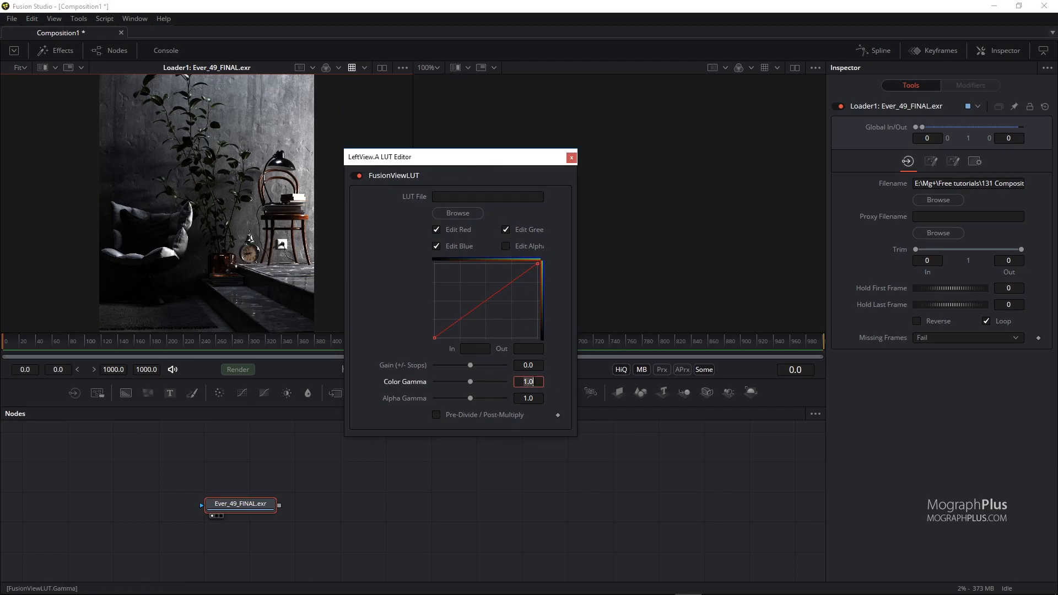
{"action": "type", "text": "2.2"}
{"action": "key", "text": "Return"}
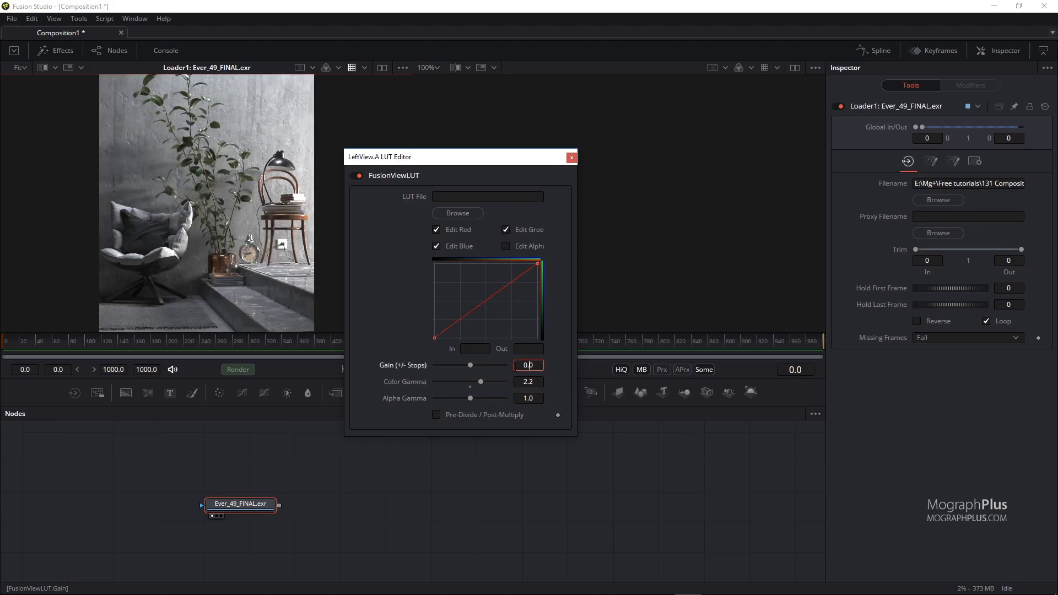
{"action": "left_click", "coordinate": [571, 158]}
Show the Ever_49_FINAL.exr loader in the second viewer as well.
{"action": "left_click_drag", "start_coordinate": [235, 504], "coordinate": [564, 295]}
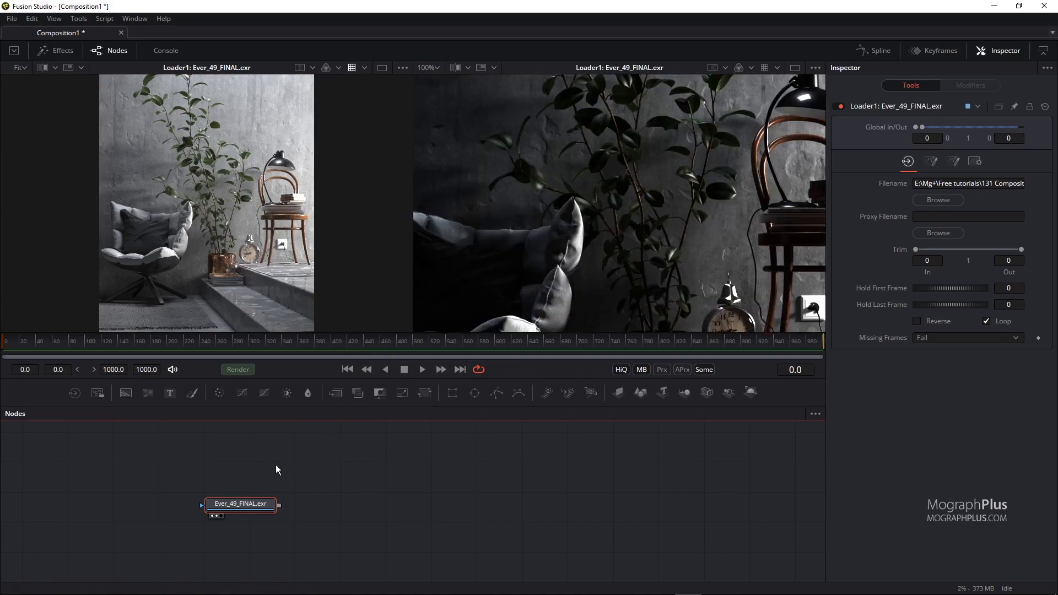
{"action": "left_click_drag", "start_coordinate": [346, 456], "coordinate": [382, 475]}
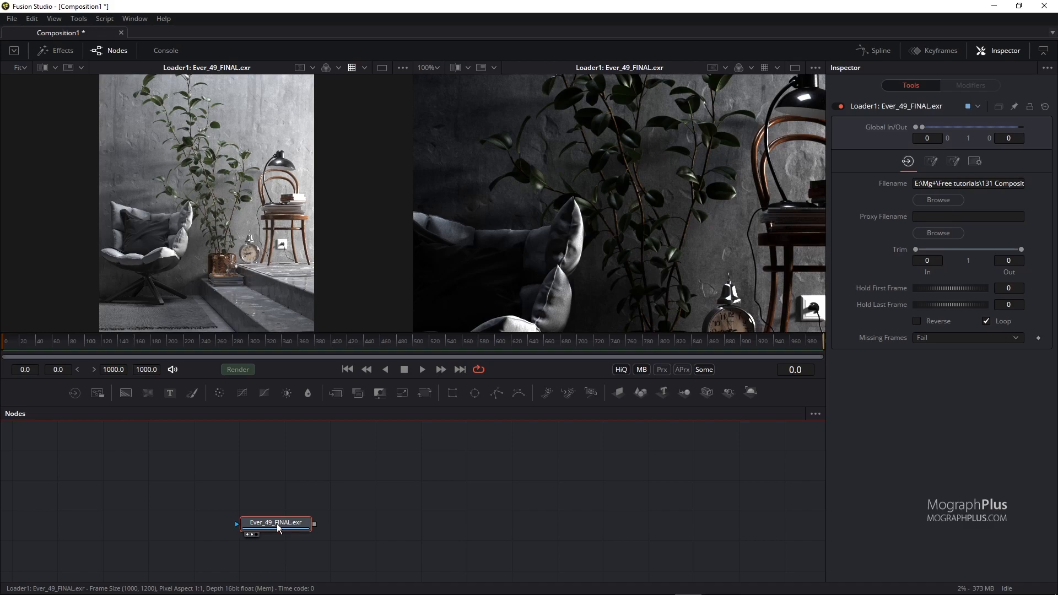
Try toggling the loader's display off and on in both viewers.
{"action": "key", "text": "2"}
{"action": "key", "text": "2"}
{"action": "key", "text": "2"}
{"action": "key", "text": "2"}
{"action": "key", "text": "1"}
{"action": "key", "text": "2"}
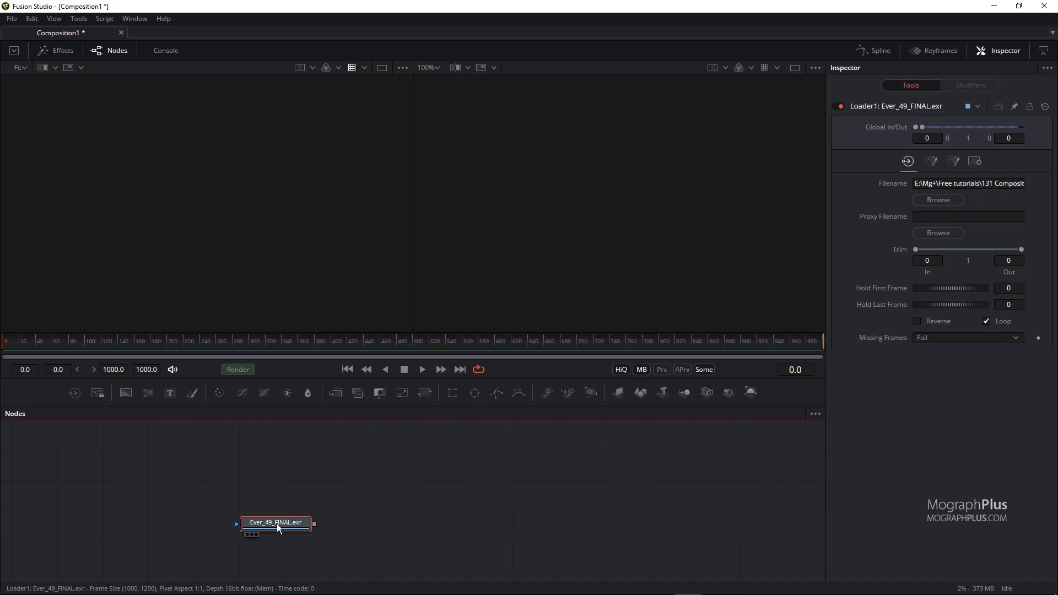
{"action": "key", "text": "1"}
{"action": "key", "text": "2"}
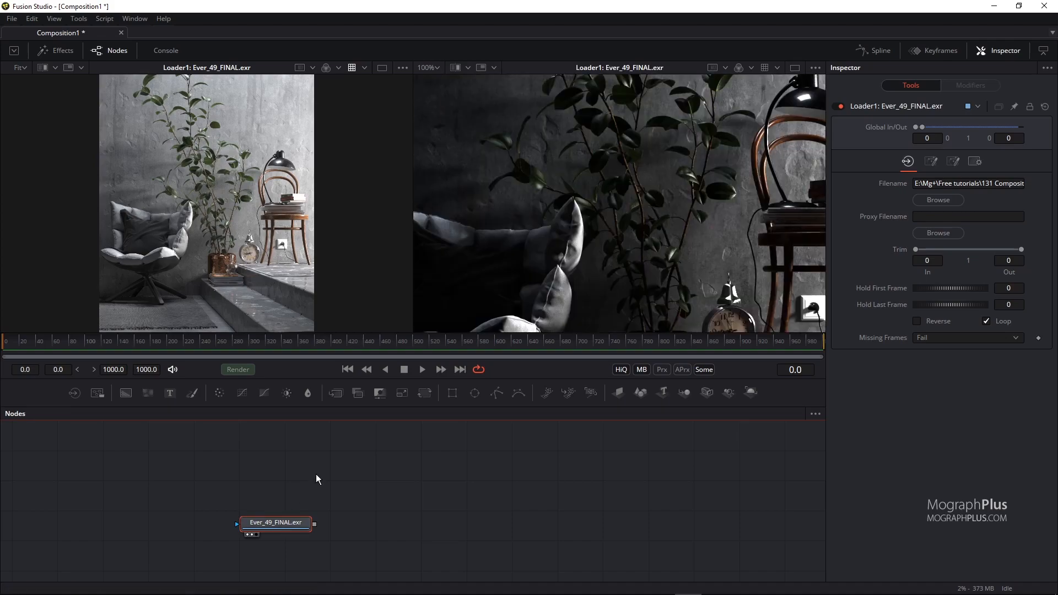
Scale the image to fit the second viewer and set that viewer's LUT Color Gamma to 2.2.
{"action": "key", "text": "ctrl+f"}
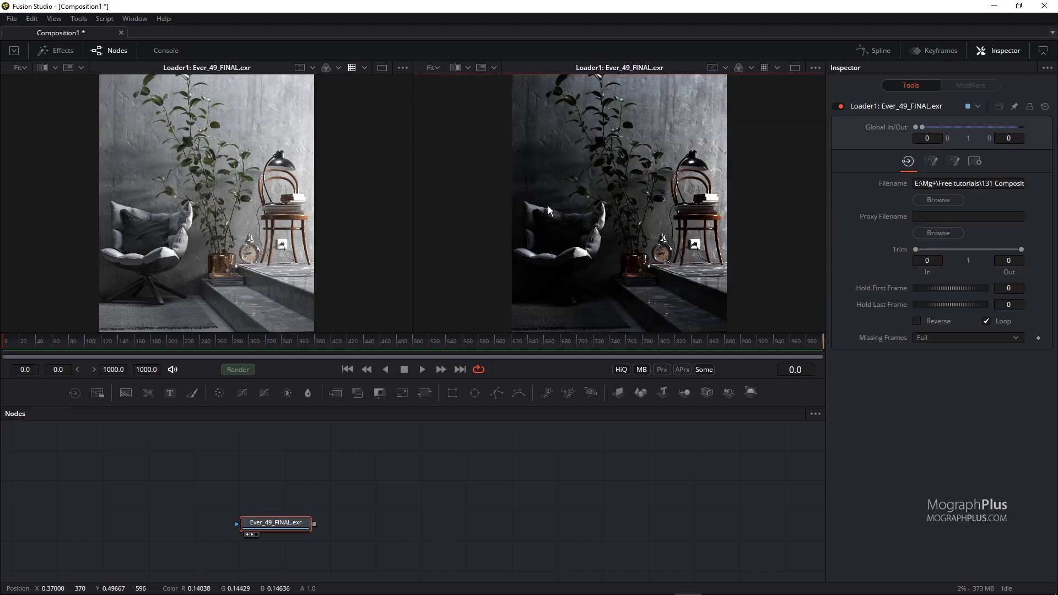
{"action": "left_click", "coordinate": [777, 68]}
{"action": "left_click", "coordinate": [782, 162]}
{"action": "left_click", "coordinate": [595, 492]}
{"action": "type", "text": "2.2"}
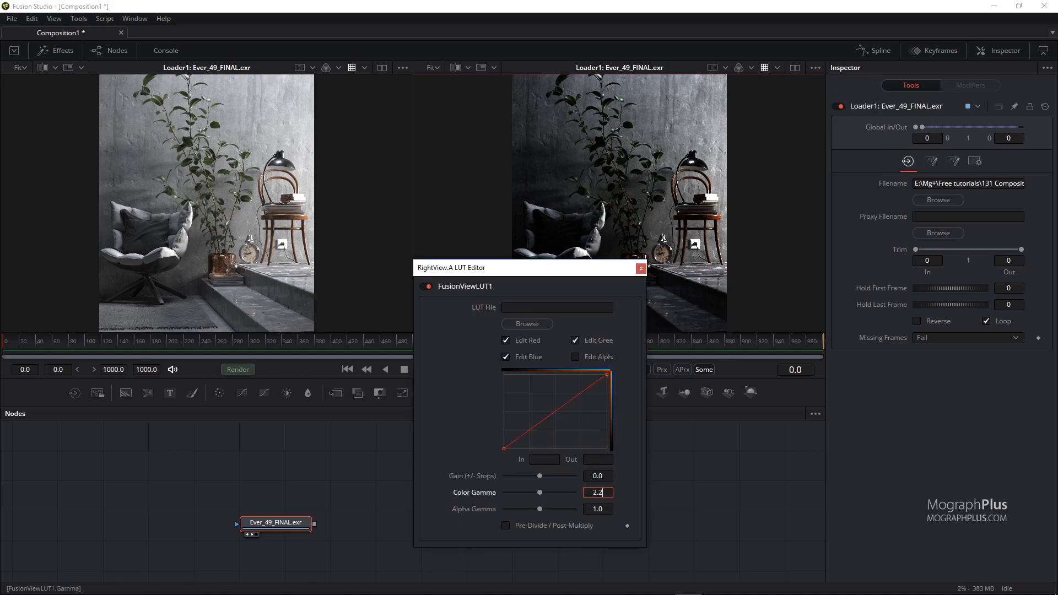
{"action": "key", "text": "Tab"}
{"action": "left_click", "coordinate": [639, 268]}
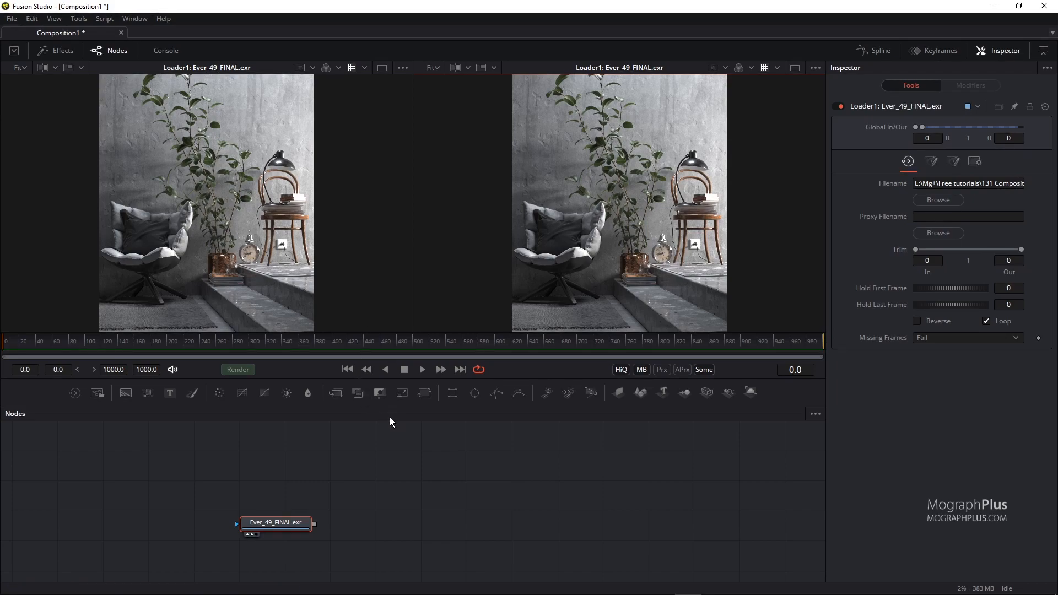
Select the Ever_49_FINAL.exr loader and expand the OpenEXR channel assignments in its format settings.
{"action": "left_click", "coordinate": [282, 522]}
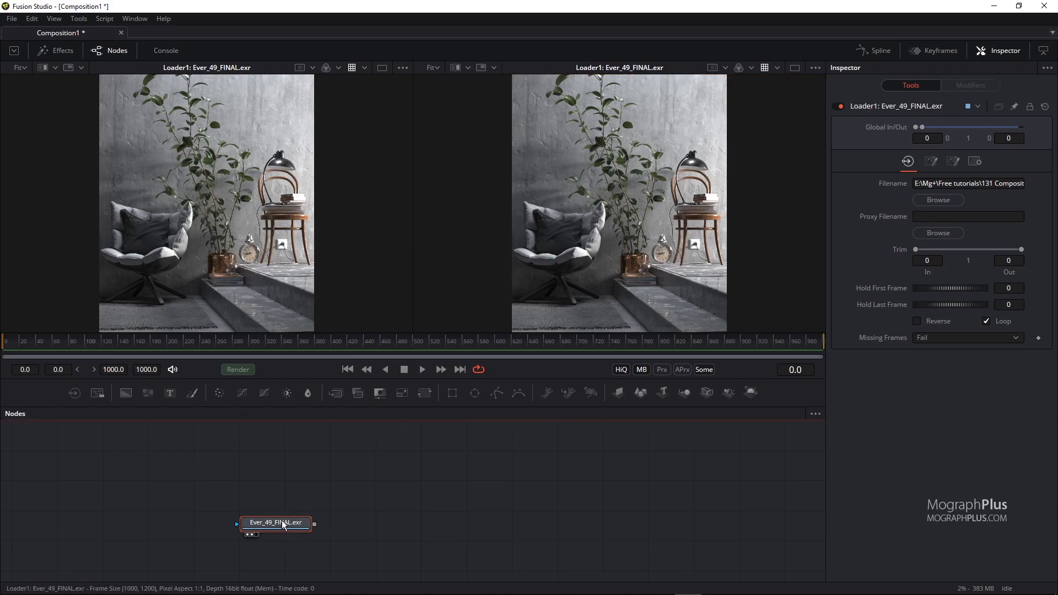
{"action": "left_click", "coordinate": [952, 166]}
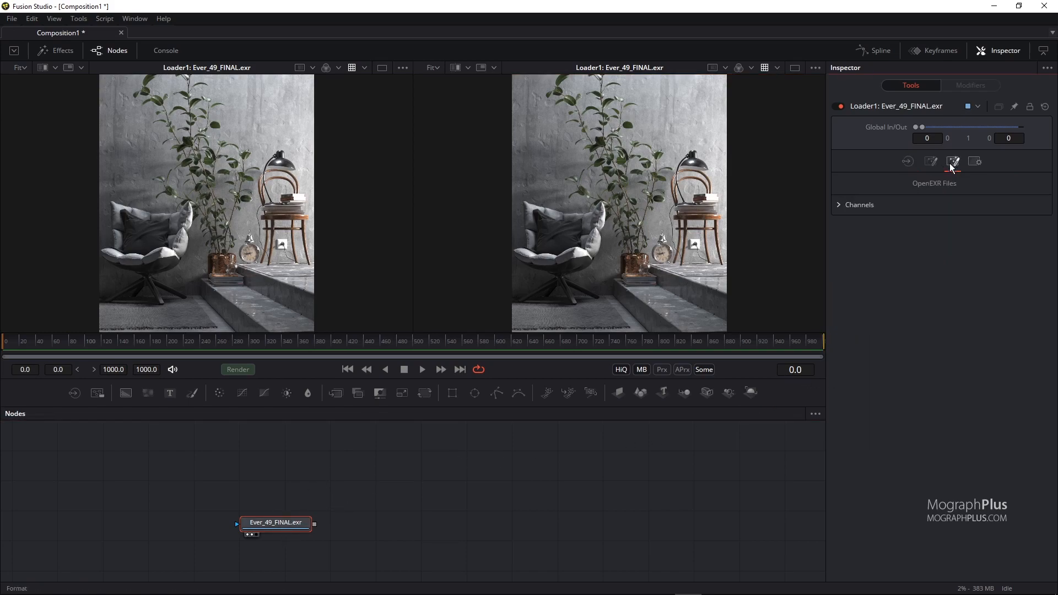
{"action": "left_click", "coordinate": [839, 205]}
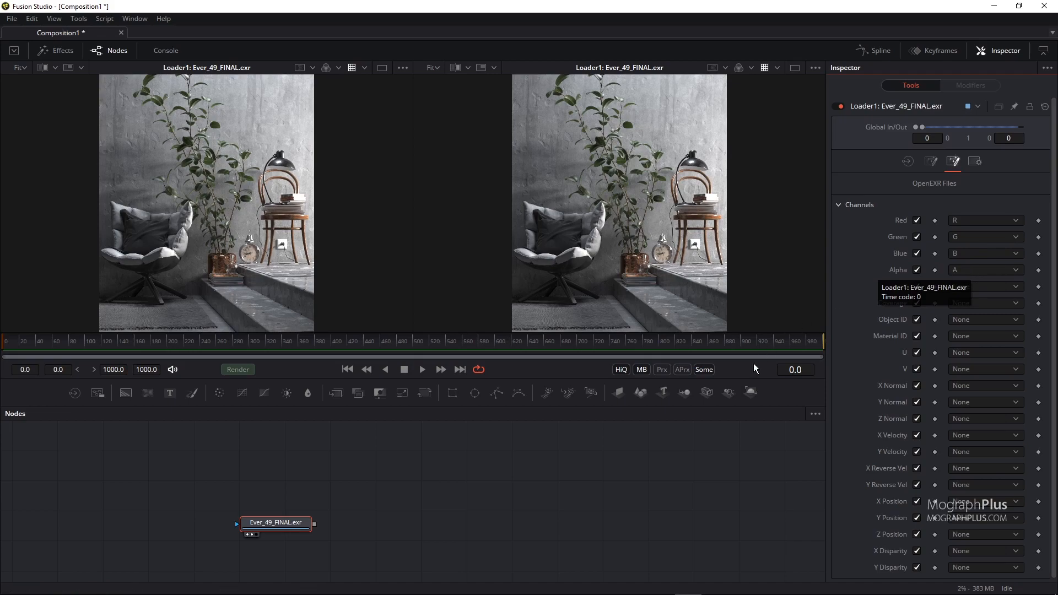
Assign VRayLighting.R to the loader's Red channel and VRayLighting.G to its Green channel.
{"action": "left_click", "coordinate": [974, 220]}
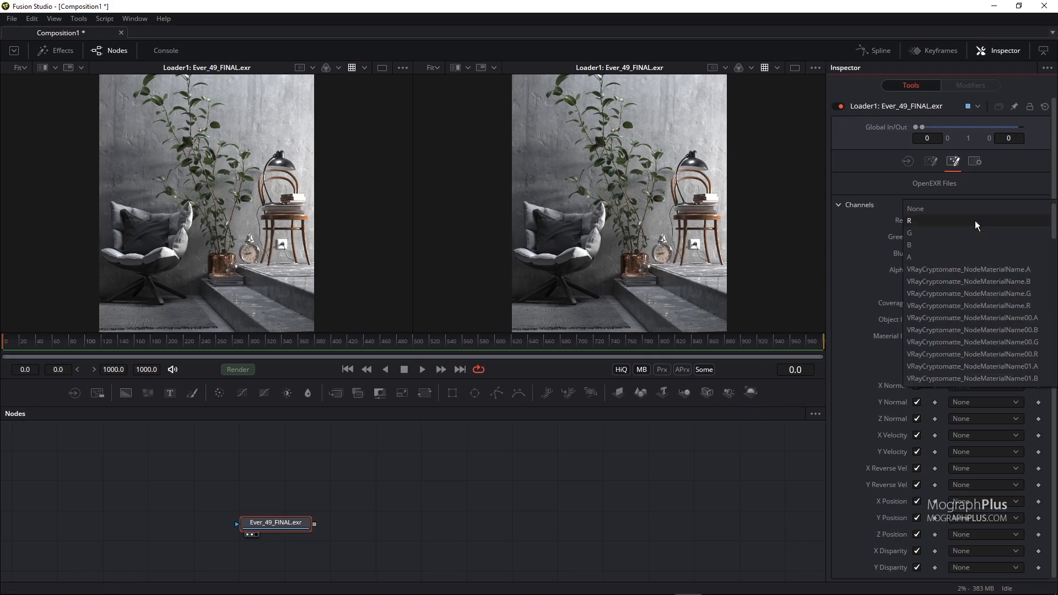
{"action": "scroll", "coordinate": [972, 286], "scroll_direction": "down", "scroll_amount": 12}
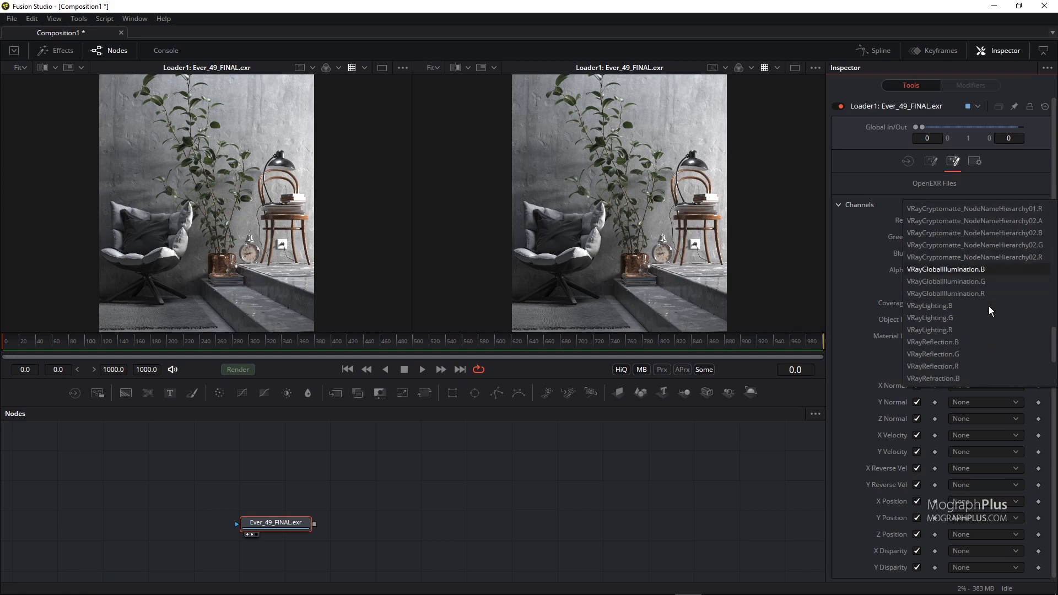
{"action": "left_click", "coordinate": [973, 331]}
{"action": "left_click", "coordinate": [986, 241]}
{"action": "scroll", "coordinate": [996, 315], "scroll_direction": "down", "scroll_amount": 15}
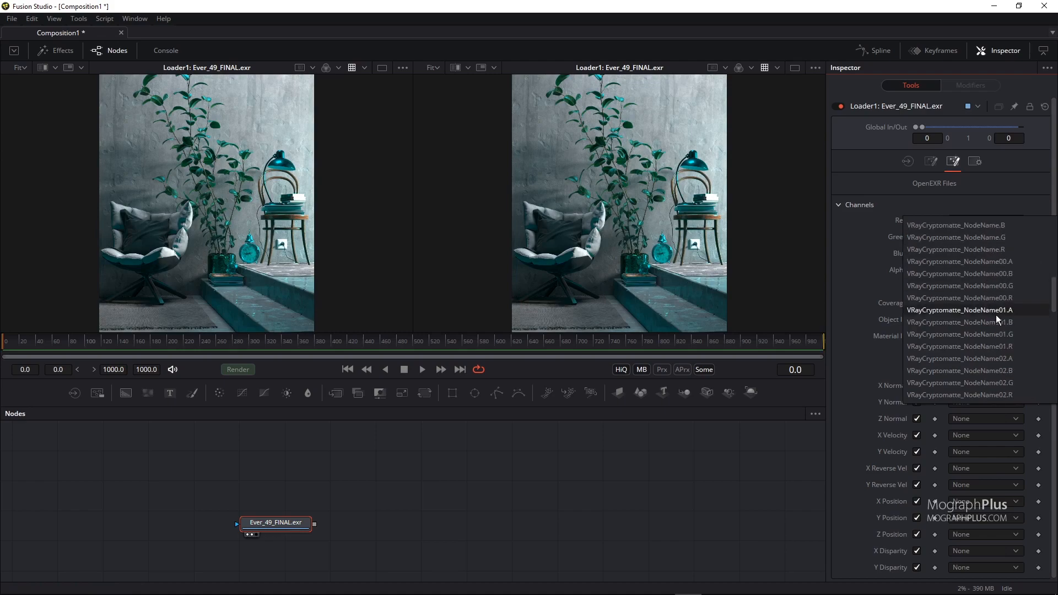
{"action": "scroll", "coordinate": [983, 361], "scroll_direction": "down", "scroll_amount": 1}
{"action": "left_click", "coordinate": [979, 291]}
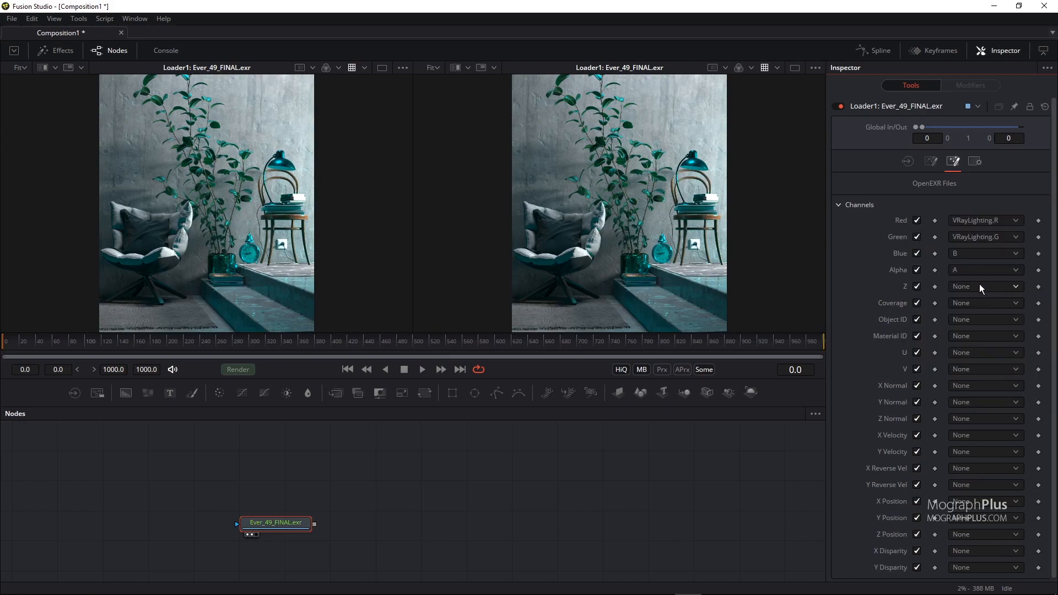
Assign VRayLighting.B to the Ever_49_FINAL.exr loader's Blue channel.
{"action": "left_click", "coordinate": [983, 255]}
{"action": "scroll", "coordinate": [985, 344], "scroll_direction": "down", "scroll_amount": 10}
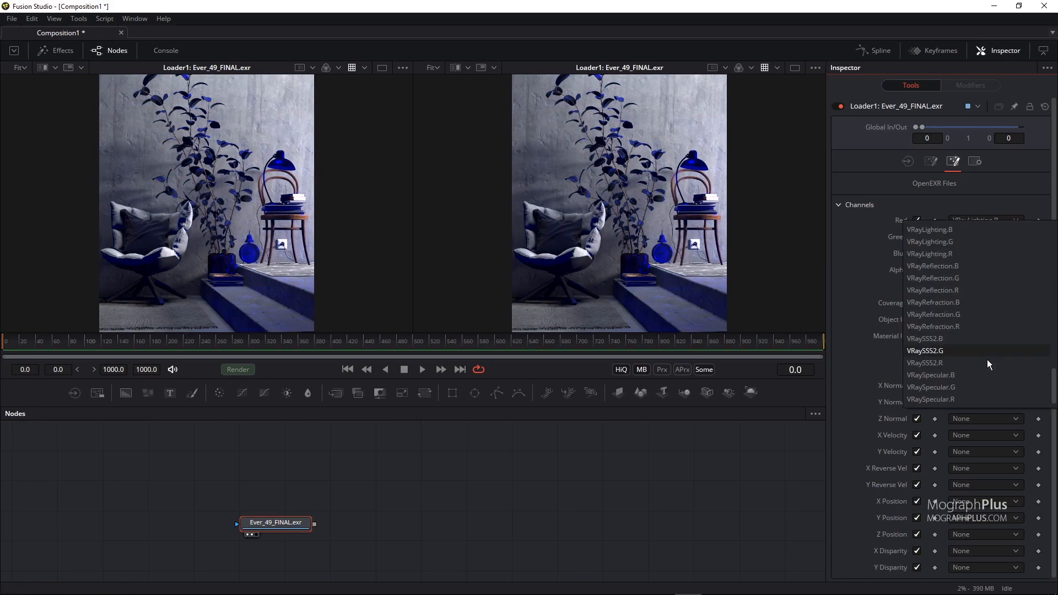
{"action": "left_click", "coordinate": [952, 232]}
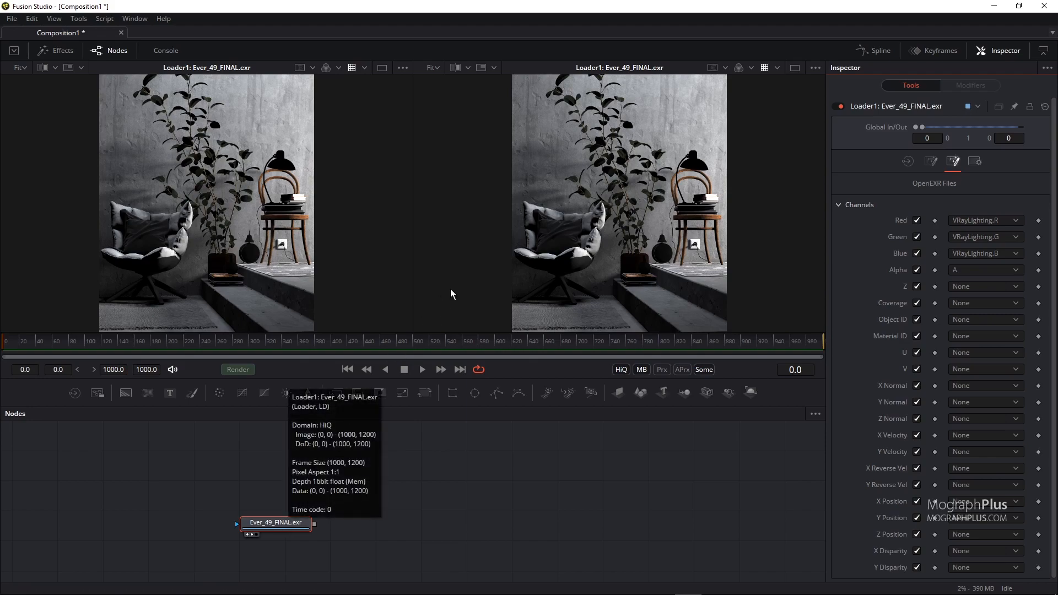
Inspect the red, green, blue and alpha channels individually in the second viewer and return it to full color.
{"action": "left_click", "coordinate": [464, 256]}
{"action": "key", "text": "r"}
{"action": "key", "text": "g"}
{"action": "key", "text": "b"}
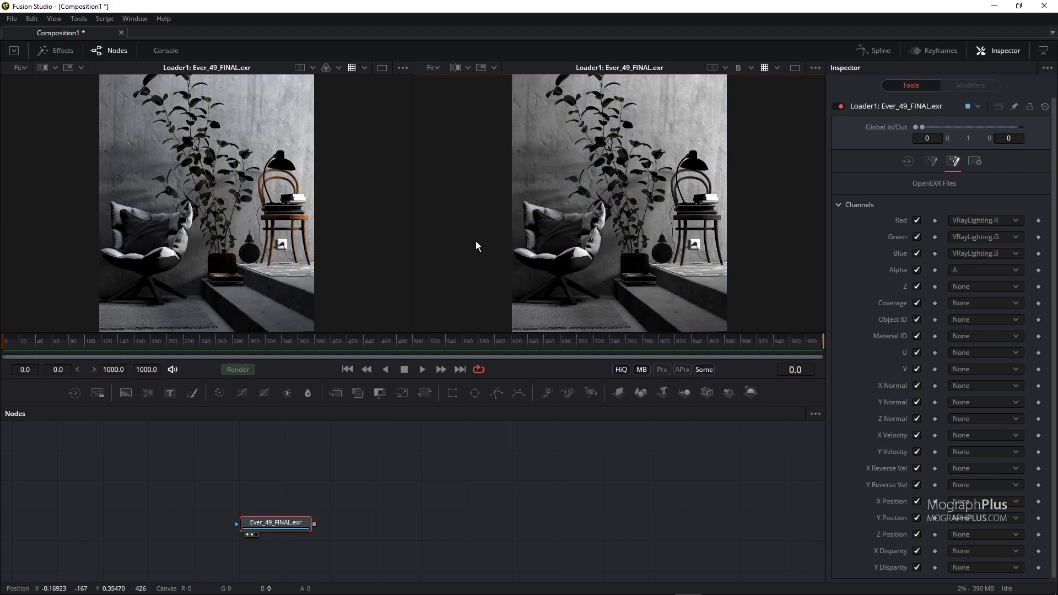
{"action": "key", "text": "a"}
{"action": "key", "text": "c"}
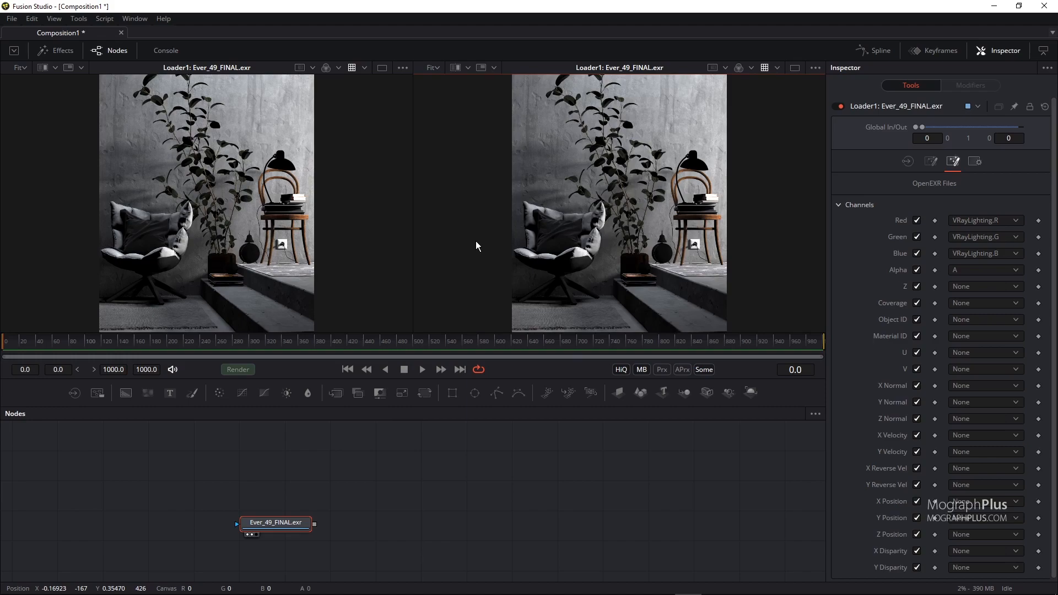
{"action": "left_click", "coordinate": [750, 68]}
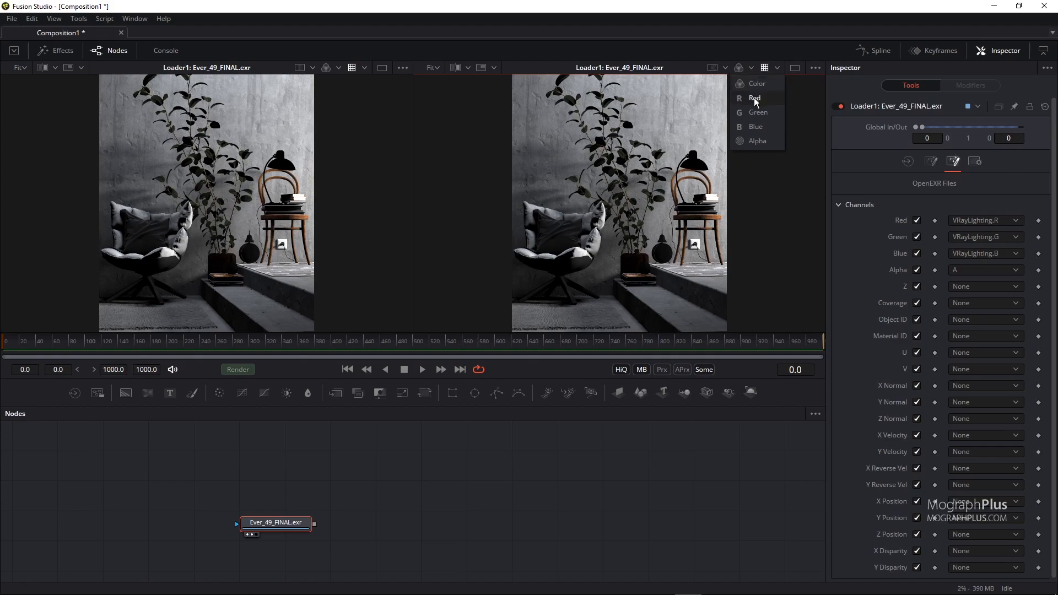
{"action": "left_click", "coordinate": [753, 98]}
{"action": "left_click", "coordinate": [750, 69]}
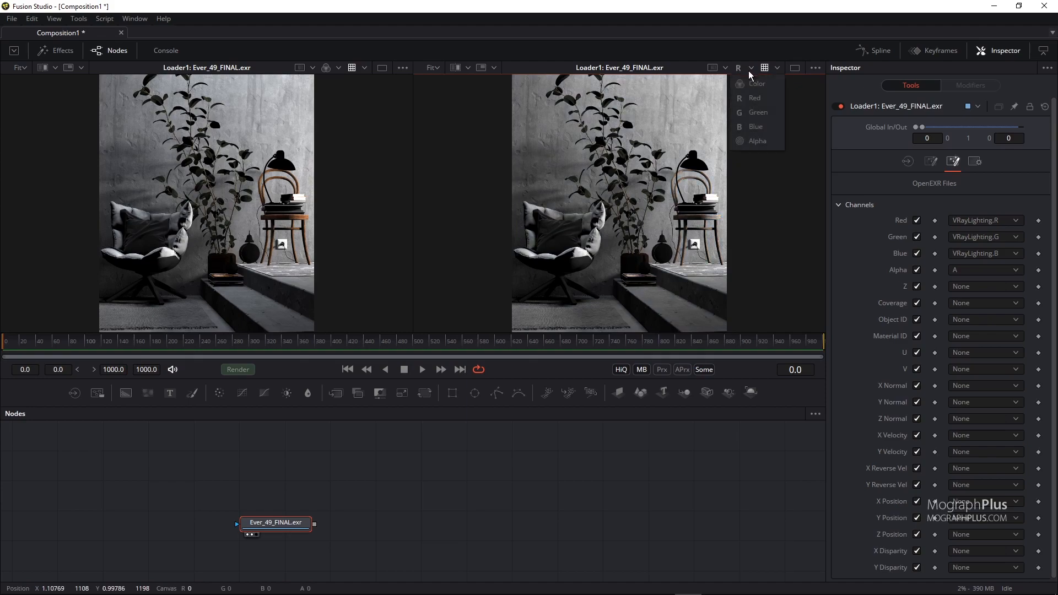
{"action": "left_click", "coordinate": [744, 84]}
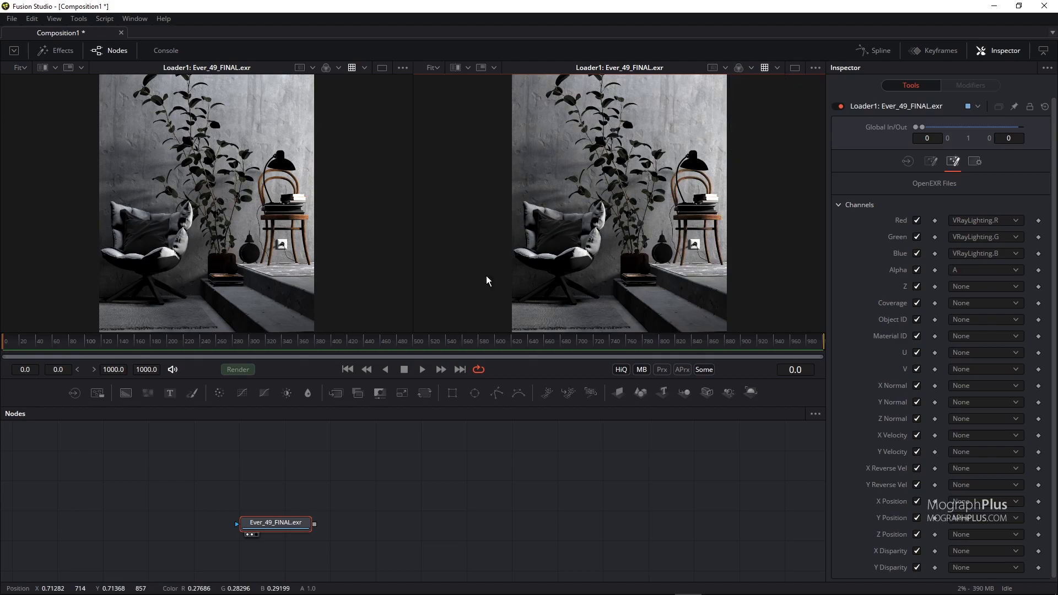
Rename the Ever_49_FINAL.exr loader as Lighting.
{"action": "right_click", "coordinate": [273, 527]}
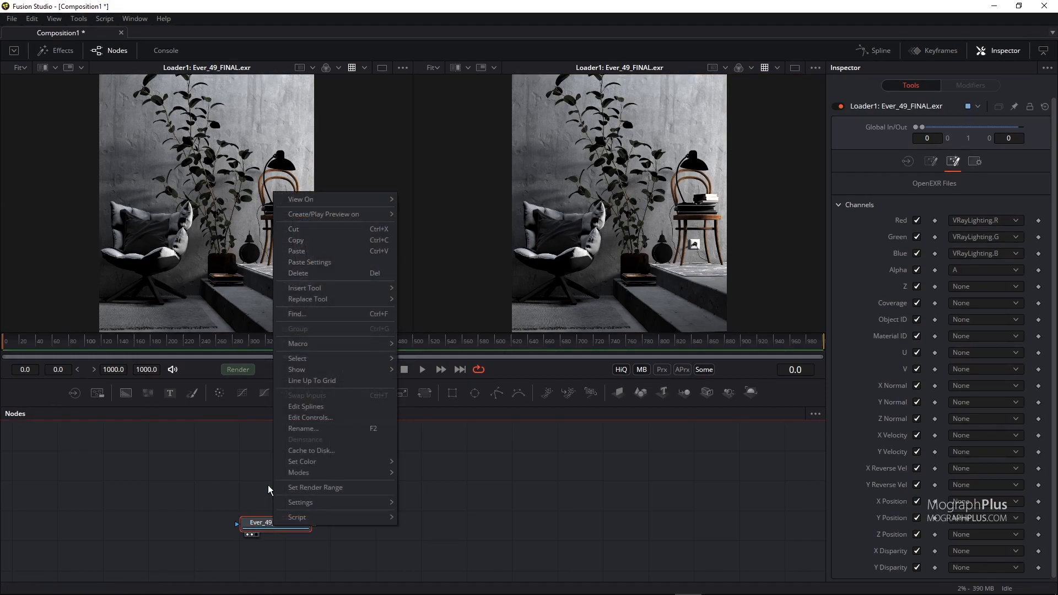
{"action": "left_click", "coordinate": [324, 428]}
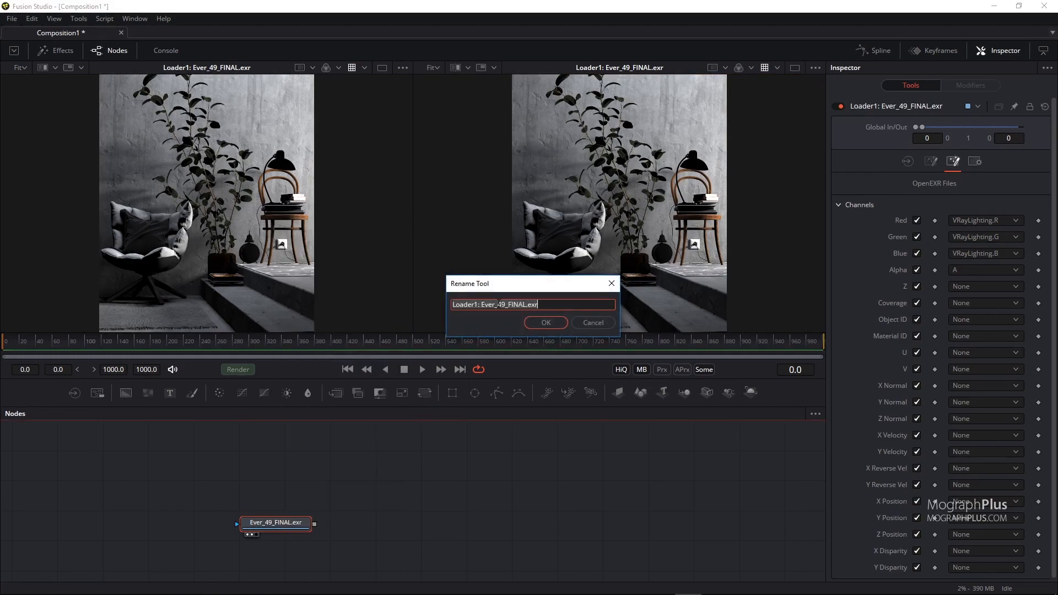
{"action": "type", "text": "Lighting"}
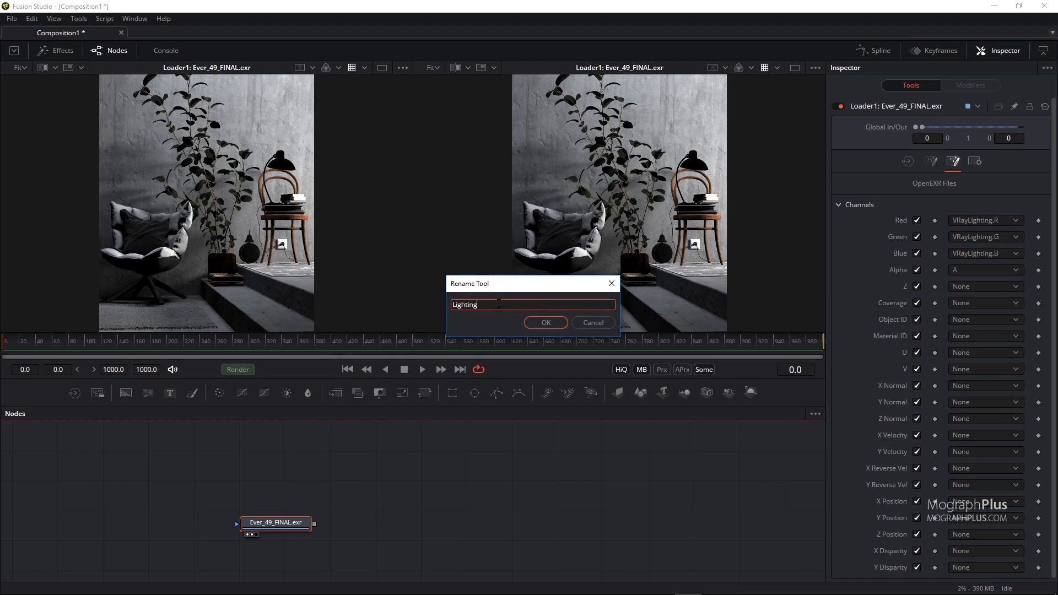
{"action": "left_click", "coordinate": [550, 323]}
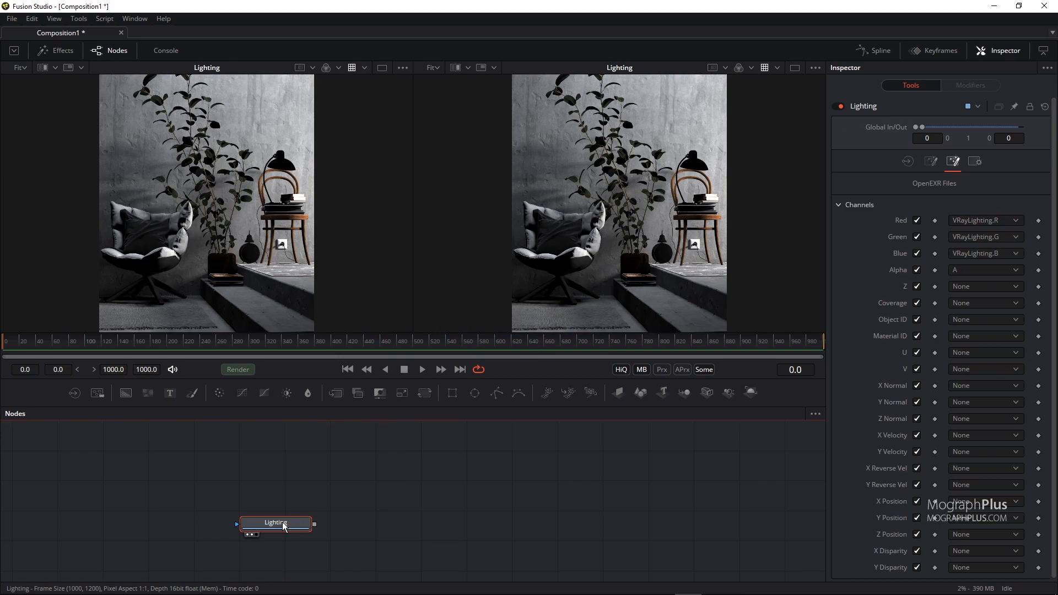
Duplicate the Lighting loader, rename the copy GI, and place it above and beside the original.
{"action": "left_click", "coordinate": [357, 471]}
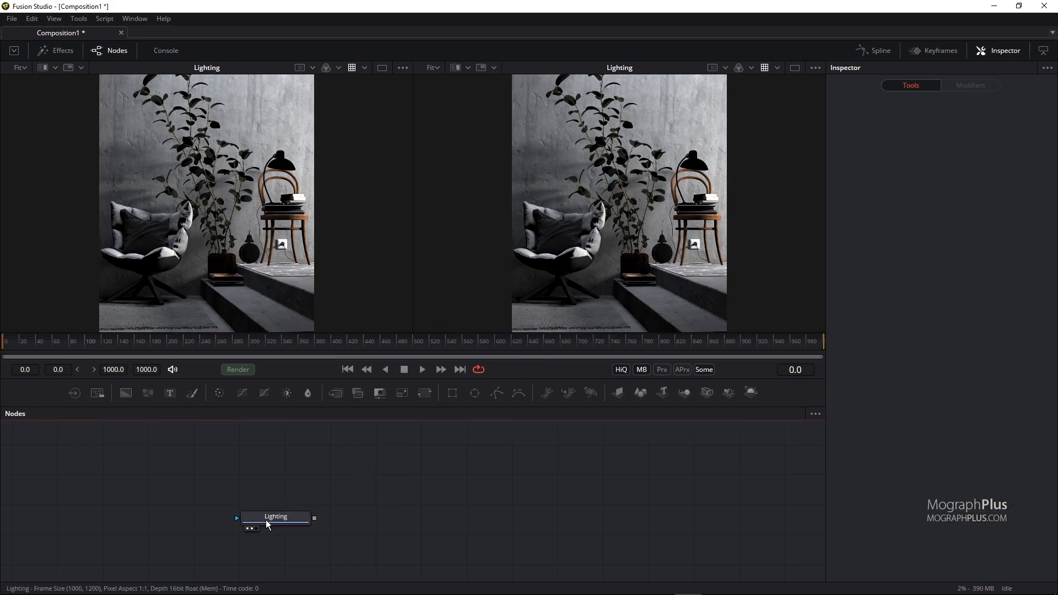
{"action": "left_click_drag", "start_coordinate": [266, 526], "coordinate": [265, 520]}
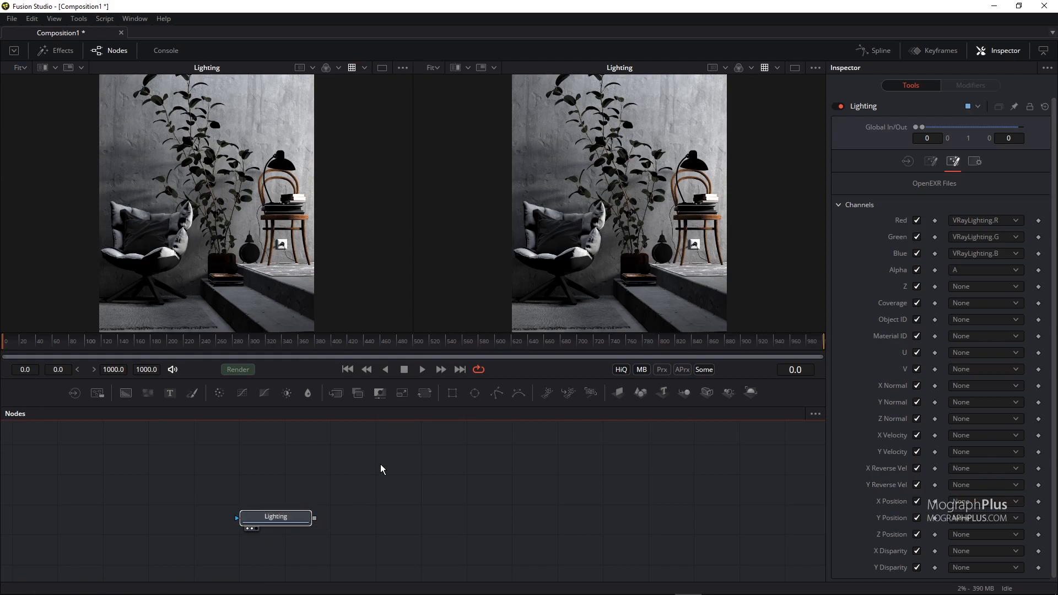
{"action": "key", "text": "ctrl+v"}
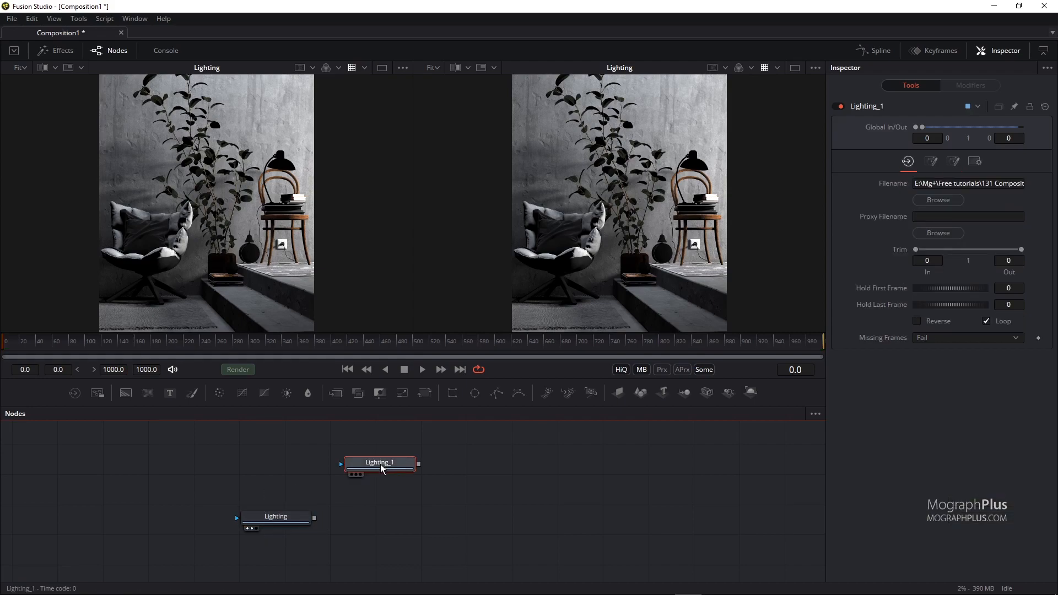
{"action": "key", "text": "F2"}
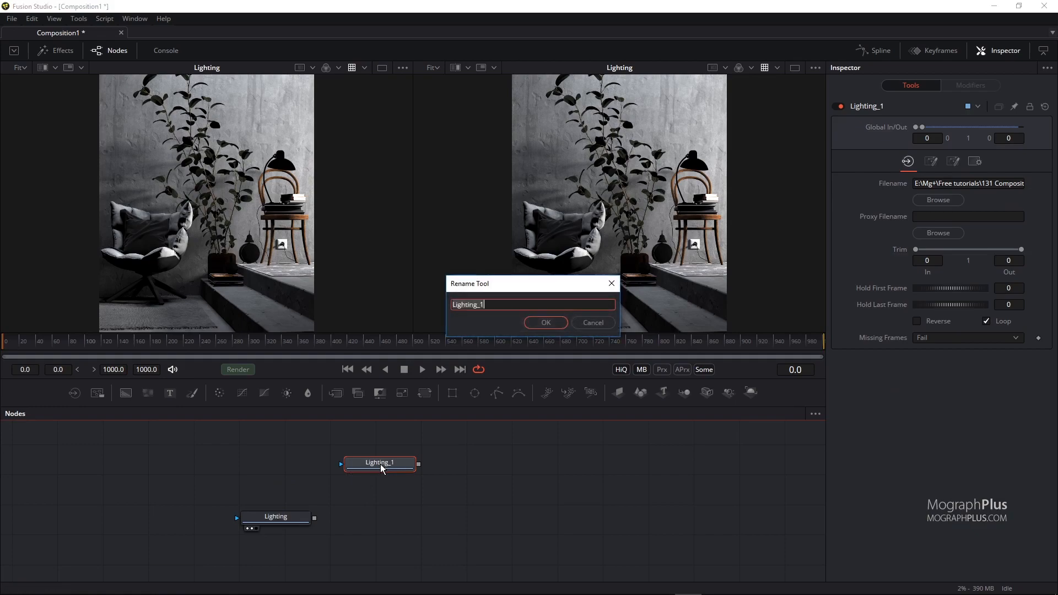
{"action": "type", "text": "GI"}
{"action": "key", "text": "Return"}
{"action": "left_click_drag", "start_coordinate": [381, 468], "coordinate": [382, 486]}
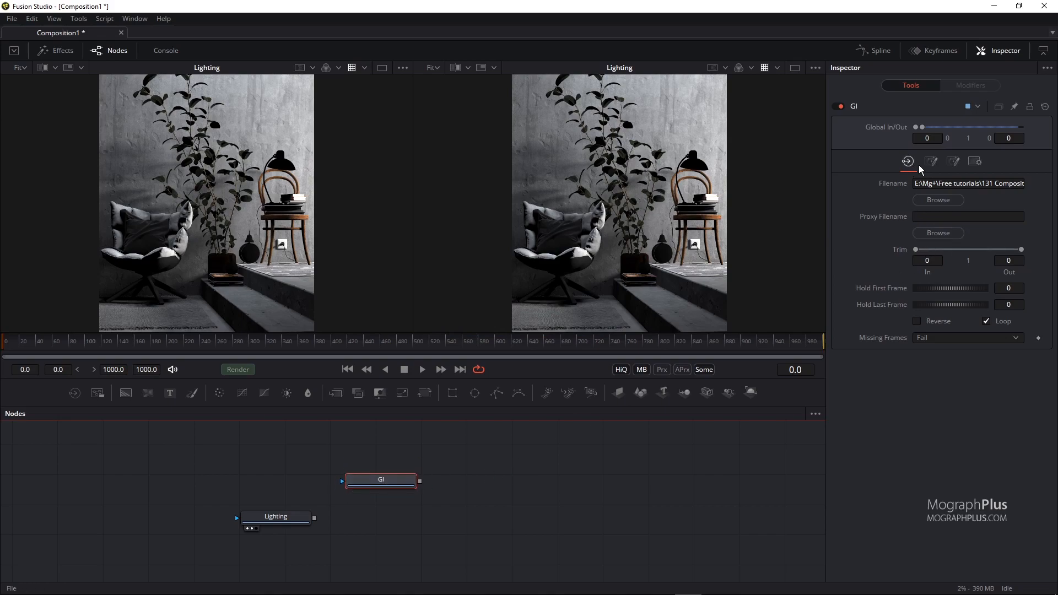
Assign VRayGlobalIllumination.R, VRayGlobalIllumination.G and VRayGlobalIllumination.B to the GI loader's Red, Green and Blue channels.
{"action": "left_click", "coordinate": [953, 162]}
{"action": "left_click", "coordinate": [980, 221]}
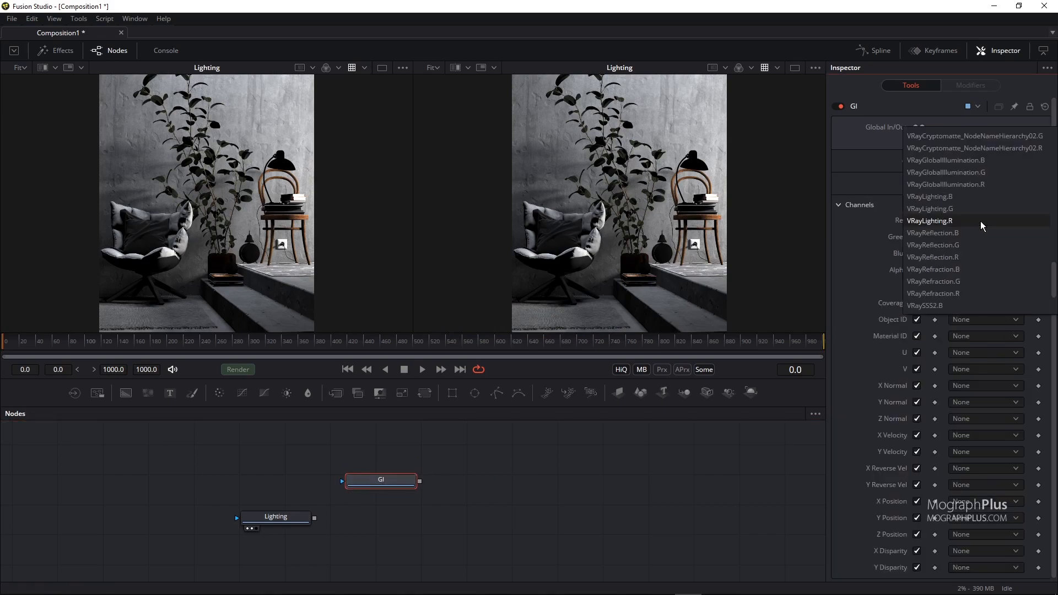
{"action": "left_click", "coordinate": [988, 191]}
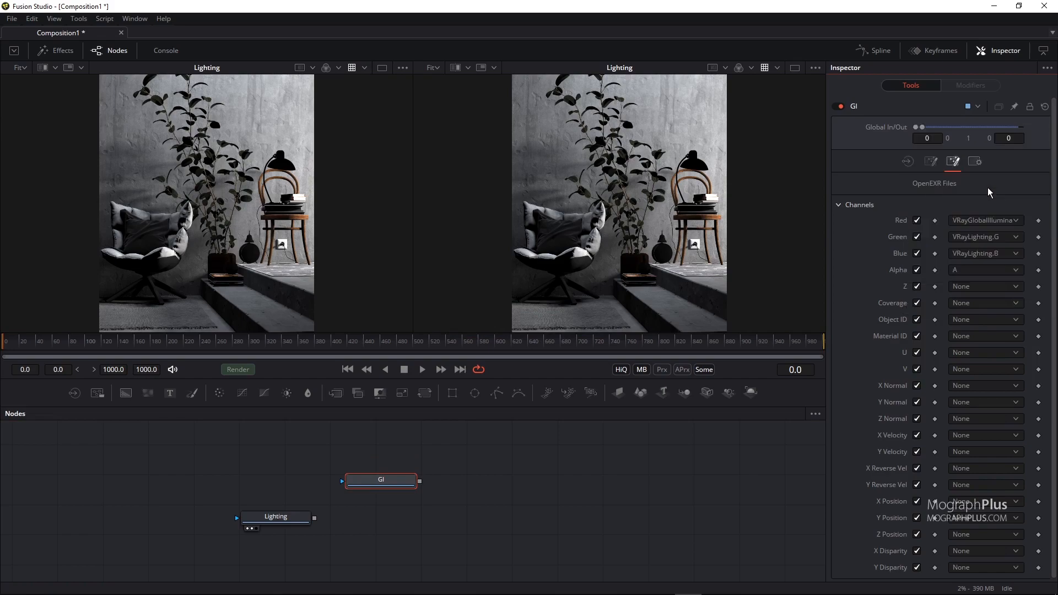
{"action": "left_click", "coordinate": [986, 237]}
{"action": "left_click", "coordinate": [988, 205]}
{"action": "left_click", "coordinate": [994, 254]}
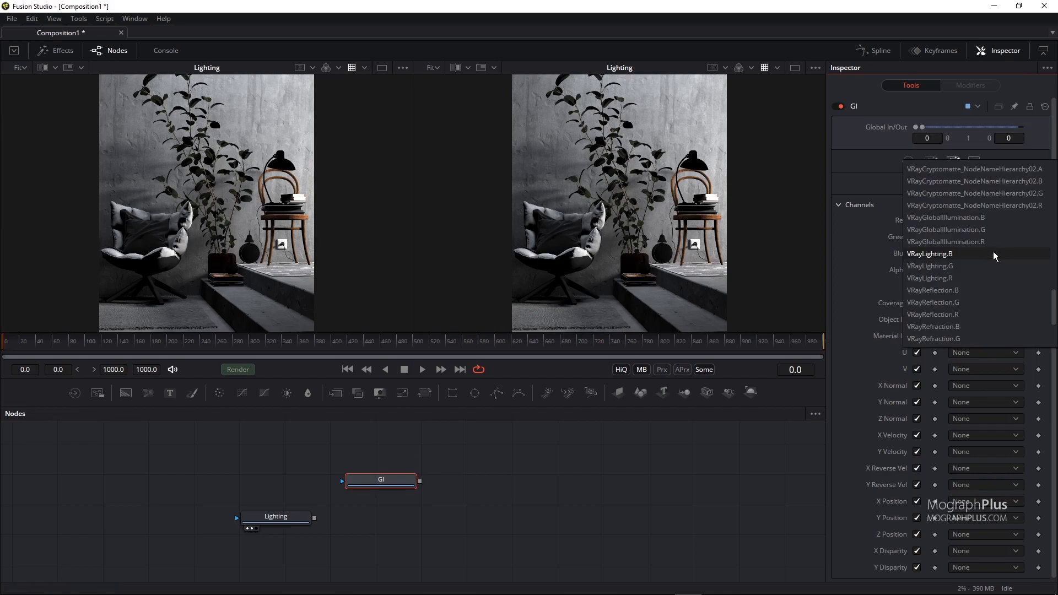
{"action": "left_click", "coordinate": [992, 219]}
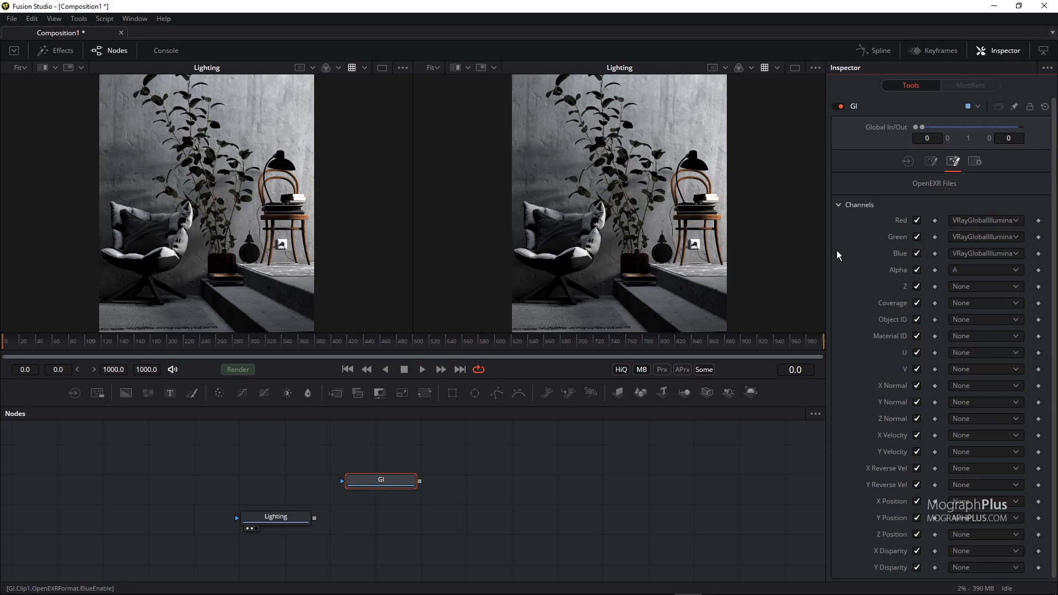
Widen the Inspector to fit the full channel names and display the GI loader in the second viewer.
{"action": "left_click_drag", "start_coordinate": [826, 254], "coordinate": [779, 253]}
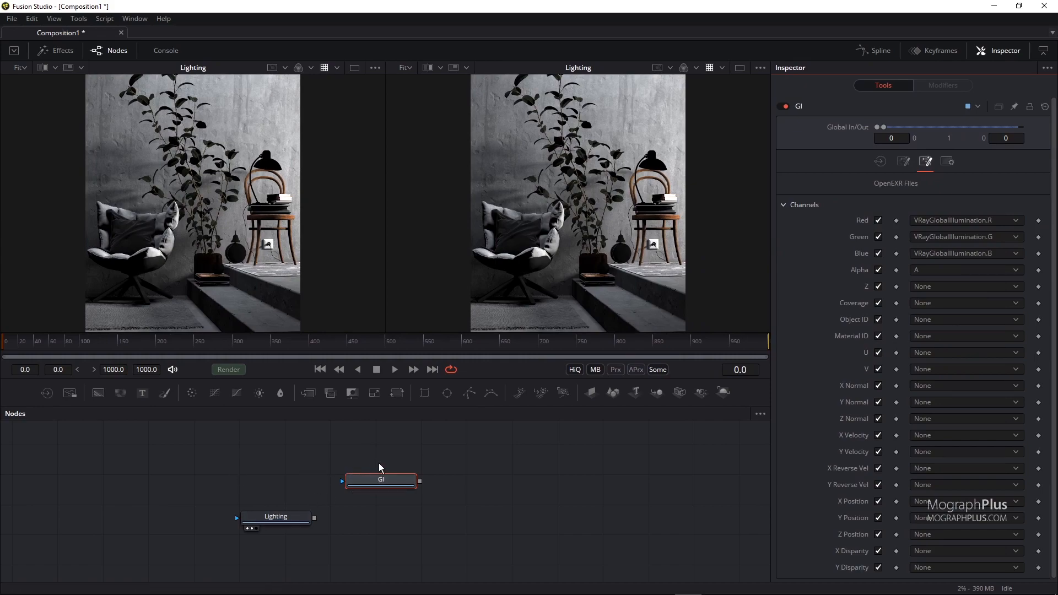
{"action": "left_click", "coordinate": [385, 482]}
{"action": "left_click_drag", "start_coordinate": [386, 482], "coordinate": [449, 332]}
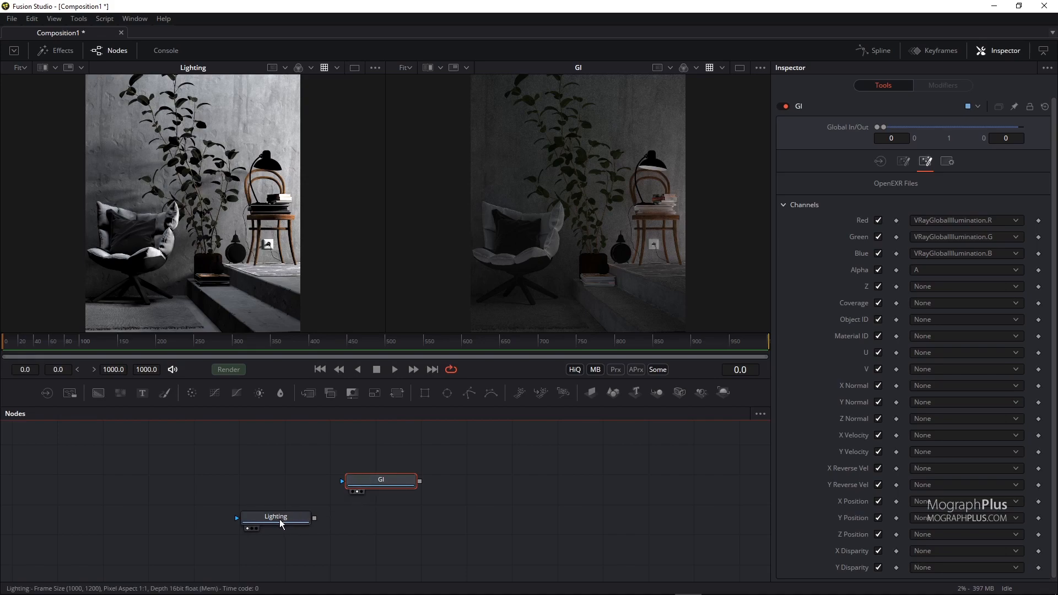
Try displaying the GI loader in both viewers and put Lighting back in the first viewer.
{"action": "mouse_move", "coordinate": [280, 522]}
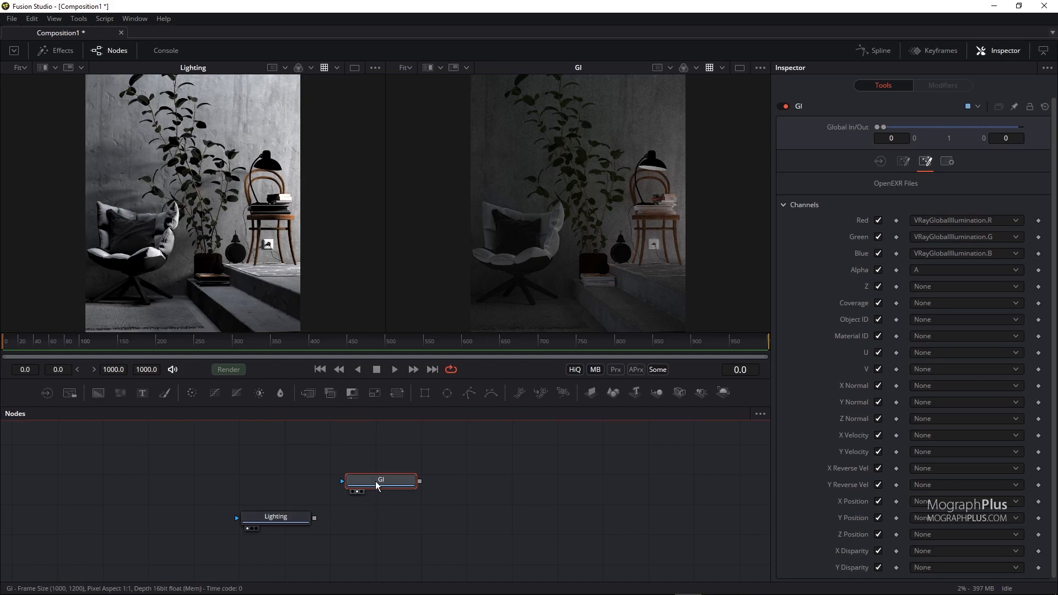
{"action": "key", "text": "1"}
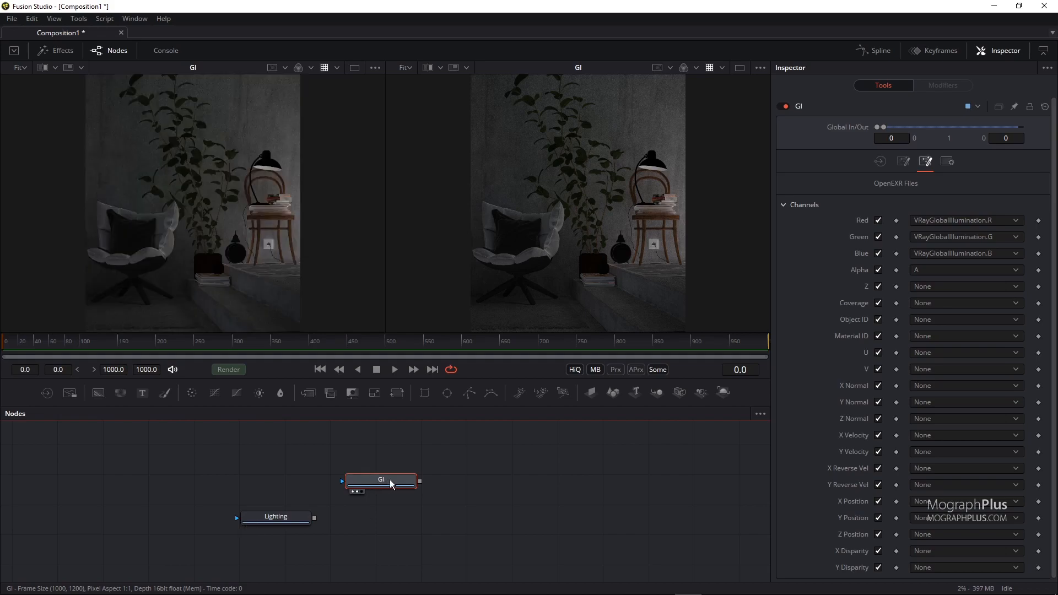
{"action": "key", "text": "2"}
{"action": "key", "text": "2"}
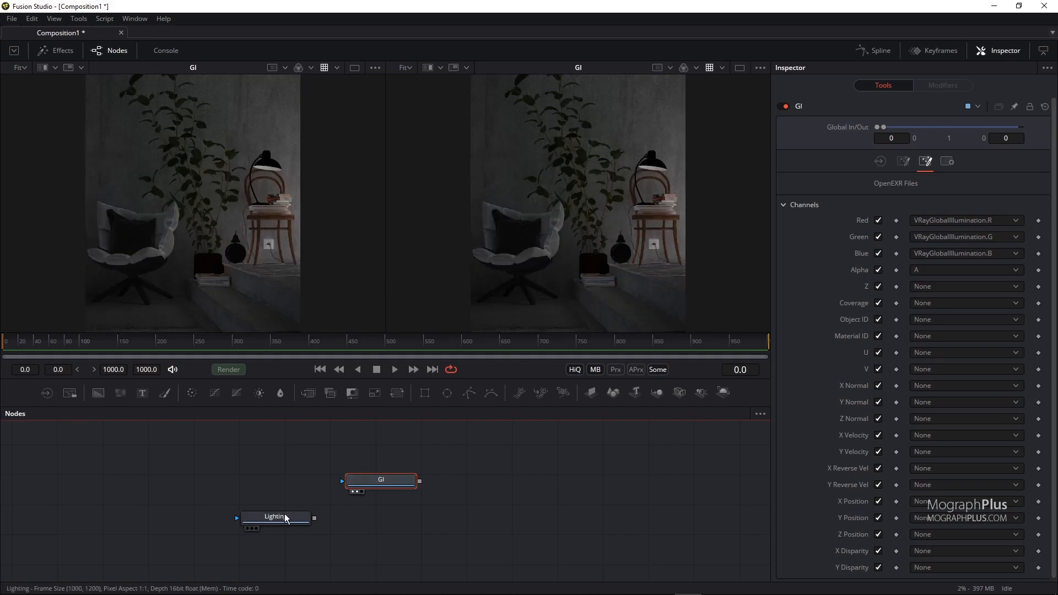
{"action": "left_click", "coordinate": [278, 518]}
{"action": "key", "text": "1"}
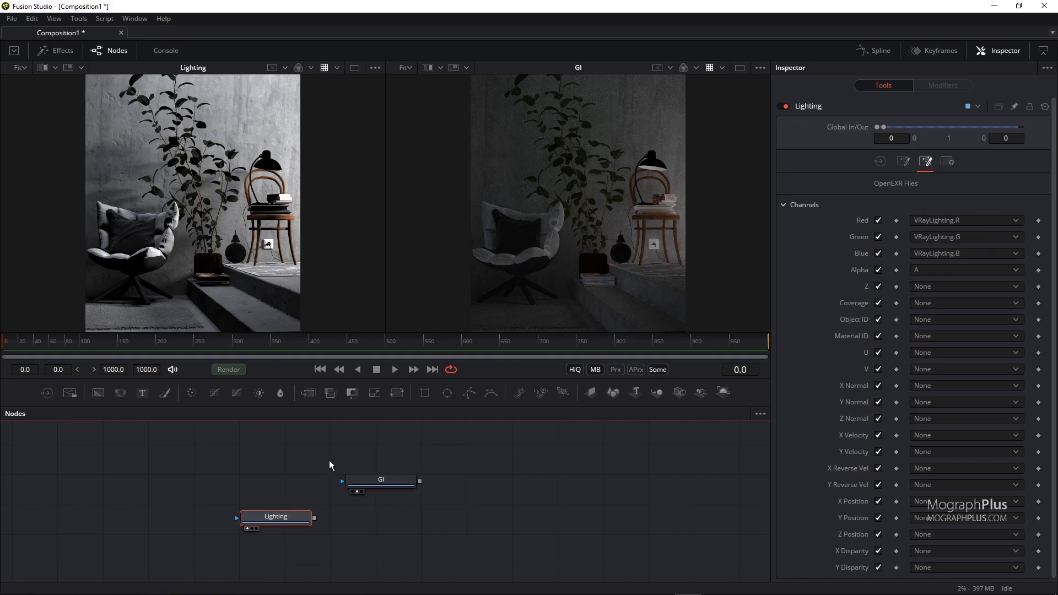
Move the Lighting node up so it sits roughly in a row with the GI node.
{"action": "left_click_drag", "start_coordinate": [340, 465], "coordinate": [260, 464]}
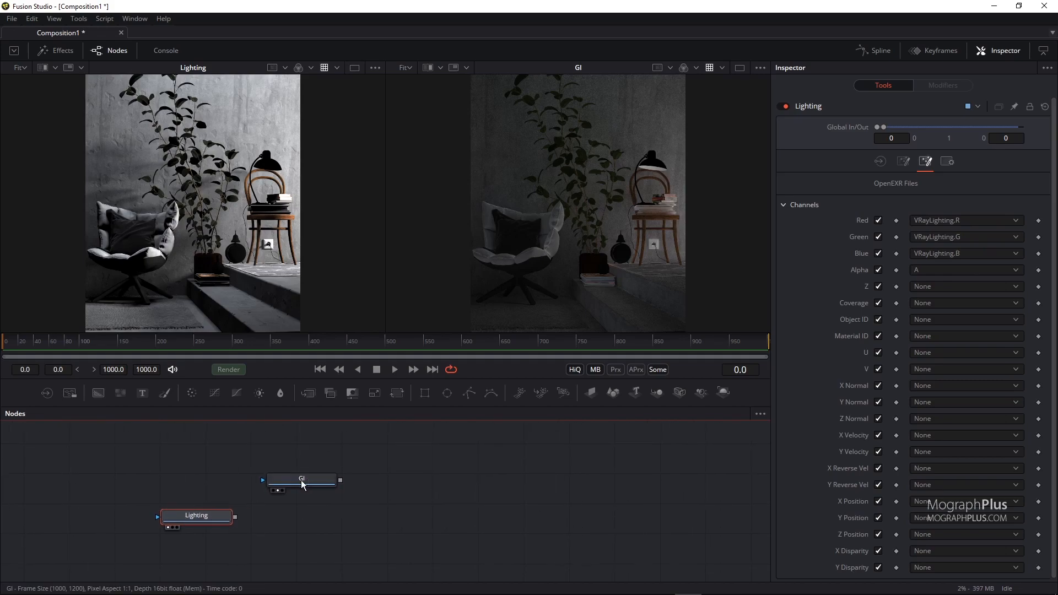
{"action": "left_click", "coordinate": [301, 484]}
{"action": "left_click_drag", "start_coordinate": [200, 517], "coordinate": [191, 484]}
Duplicate the GI loader, placing the copy further along the row, and rename it Specular.
{"action": "left_click", "coordinate": [303, 476]}
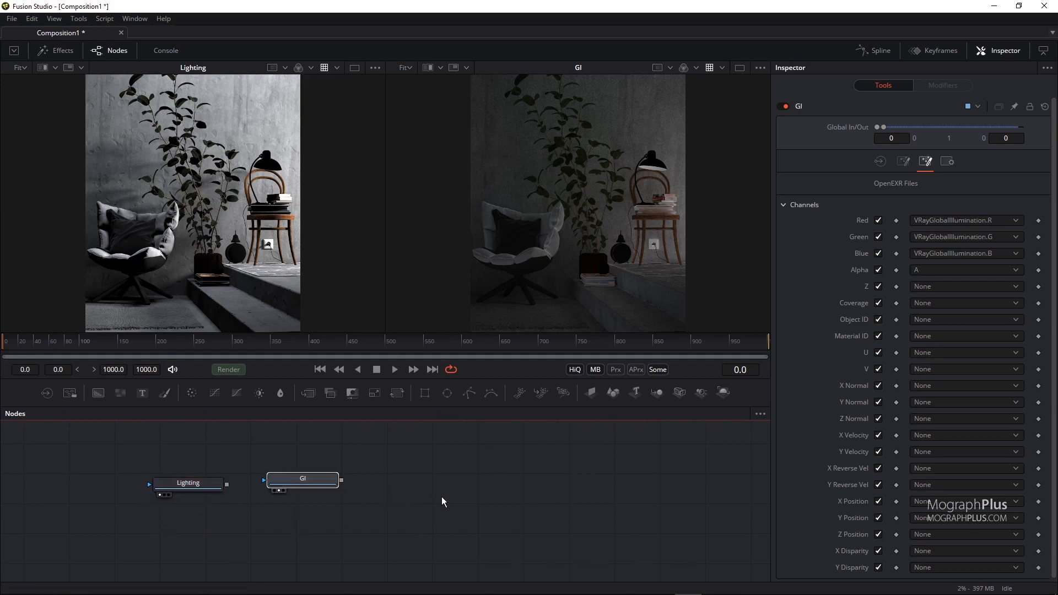
{"action": "key", "text": "ctrl+v"}
{"action": "key", "text": "F2"}
{"action": "type", "text": "Specular"}
{"action": "key", "text": "Return"}
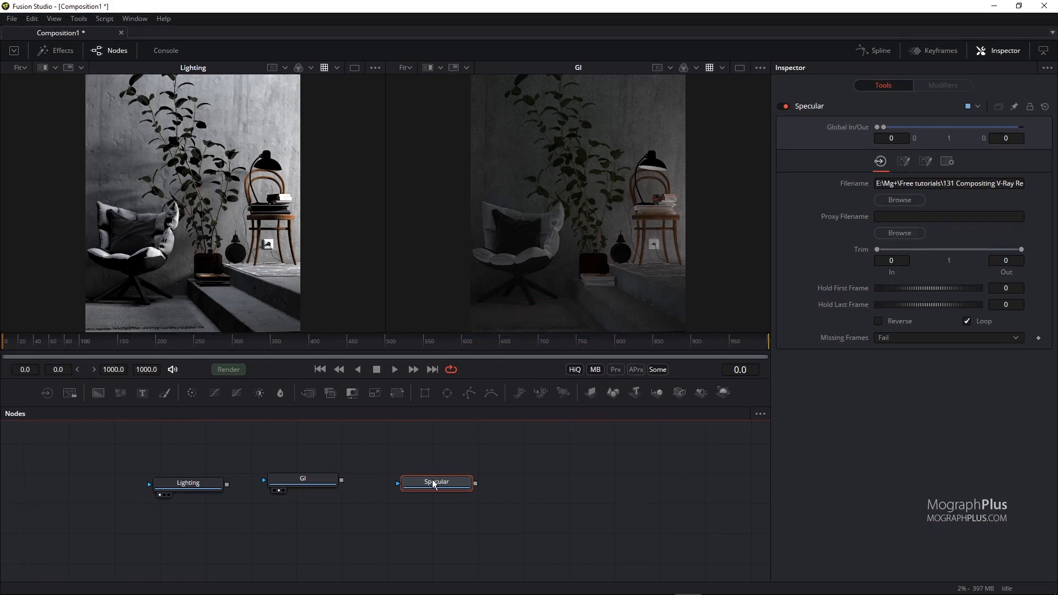
Assign VRaySpecular.R, VRaySpecular.G and VRaySpecular.B to the Specular loader's Red, Green and Blue channels and show it in the second viewer.
{"action": "left_click", "coordinate": [946, 160]}
{"action": "left_click", "coordinate": [947, 218]}
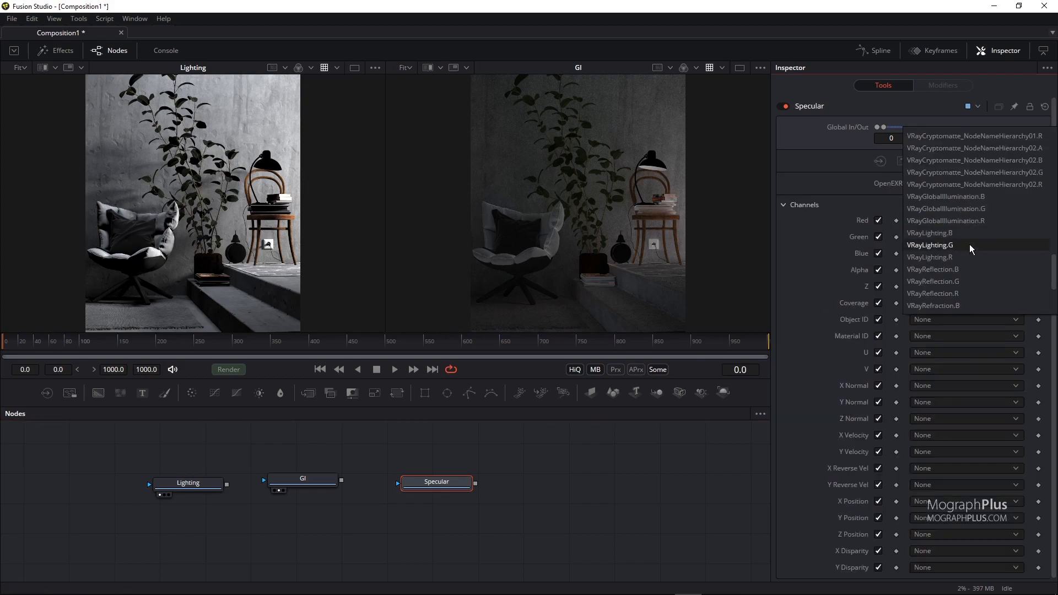
{"action": "scroll", "coordinate": [973, 251], "scroll_direction": "down", "scroll_amount": 3}
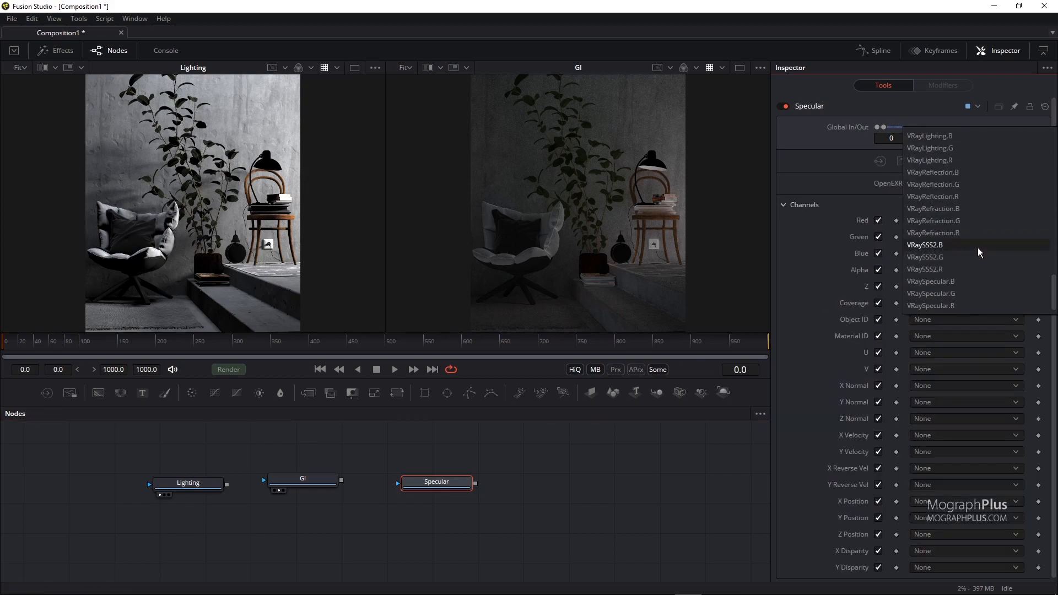
{"action": "left_click", "coordinate": [970, 305]}
{"action": "left_click", "coordinate": [965, 252]}
{"action": "scroll", "coordinate": [964, 253], "scroll_direction": "up", "scroll_amount": 1}
{"action": "left_click", "coordinate": [973, 306]}
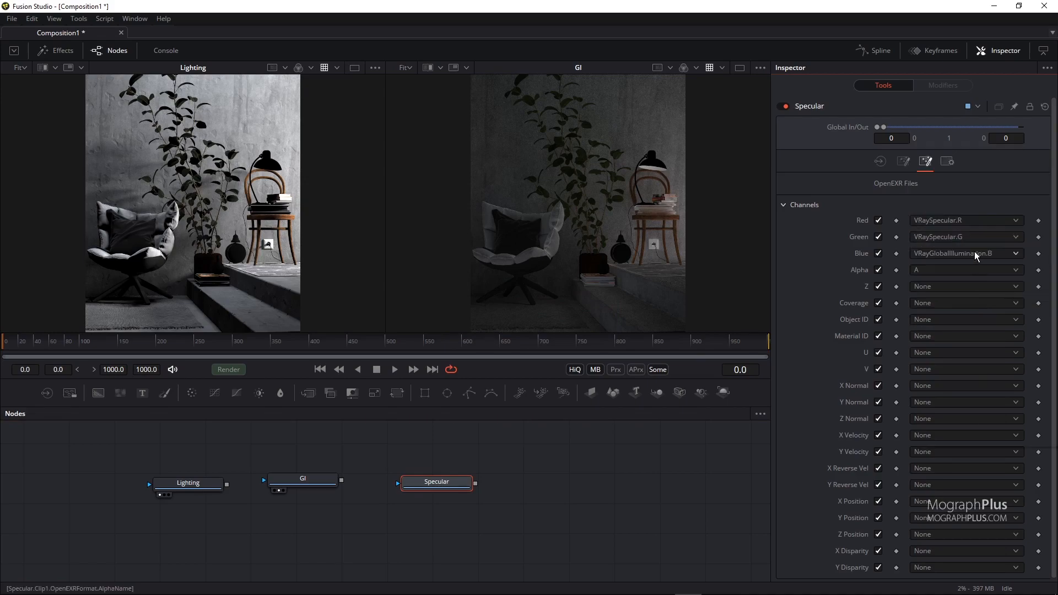
{"action": "left_click", "coordinate": [974, 254]}
{"action": "scroll", "coordinate": [976, 308], "scroll_direction": "down", "scroll_amount": 1}
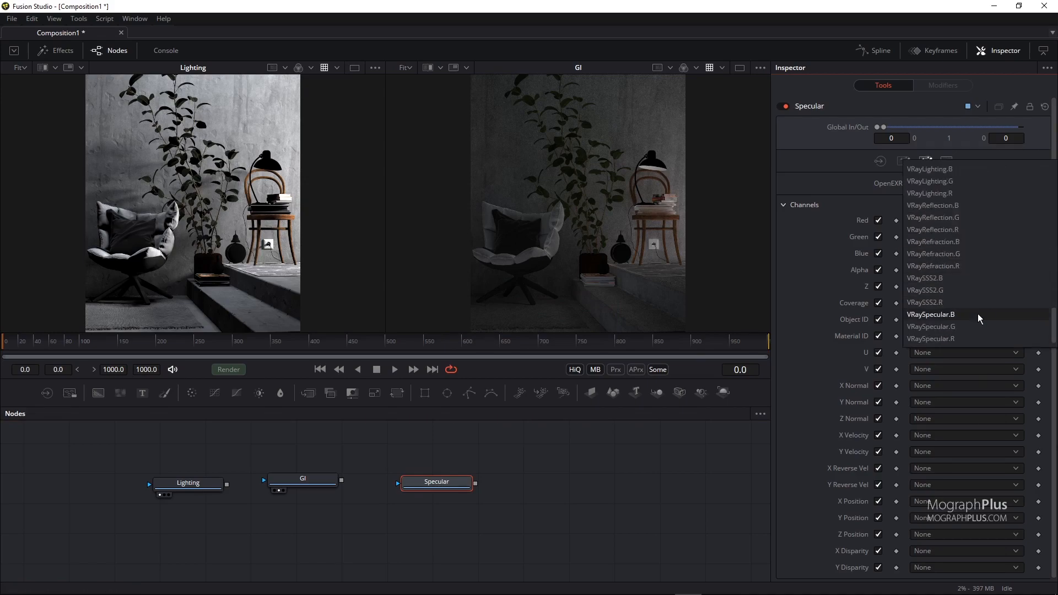
{"action": "left_click", "coordinate": [979, 319]}
{"action": "left_click", "coordinate": [451, 482]}
{"action": "key", "text": "2"}
Duplicate the Specular loader, place the copy further along the row, and rename it Reflection.
{"action": "left_click_drag", "start_coordinate": [552, 481], "coordinate": [506, 487]}
{"action": "left_click", "coordinate": [449, 464]}
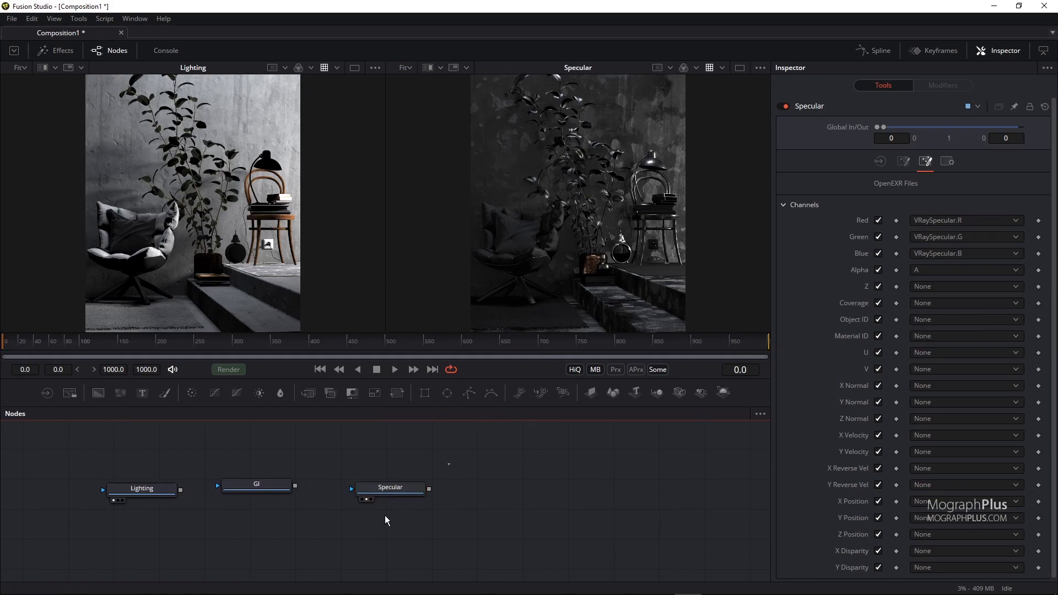
{"action": "key", "text": "ctrl+v"}
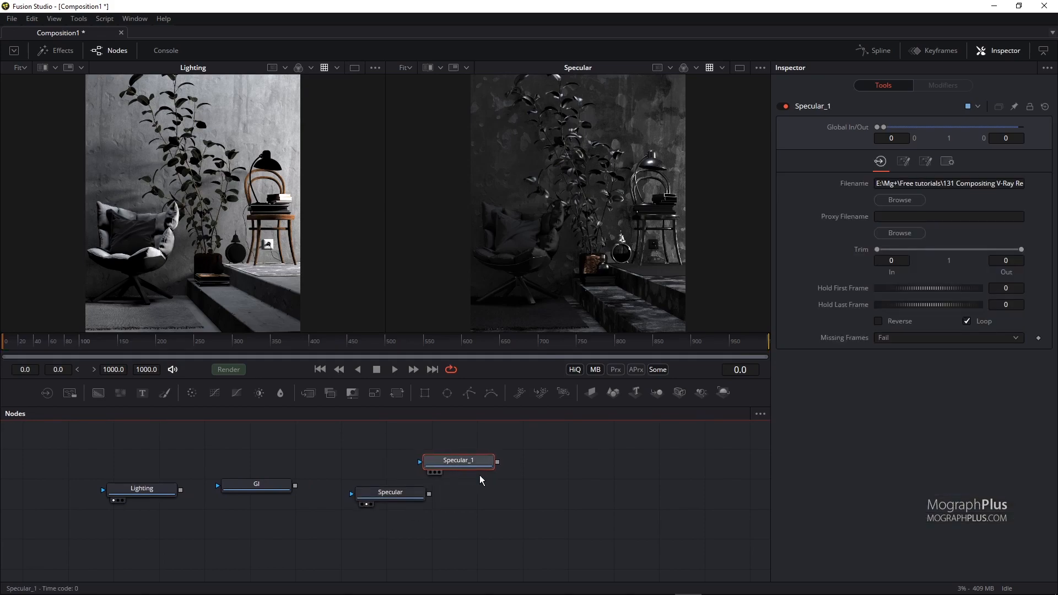
{"action": "left_click_drag", "start_coordinate": [454, 465], "coordinate": [506, 500]}
{"action": "key", "text": "F2"}
{"action": "type", "text": "Re"}
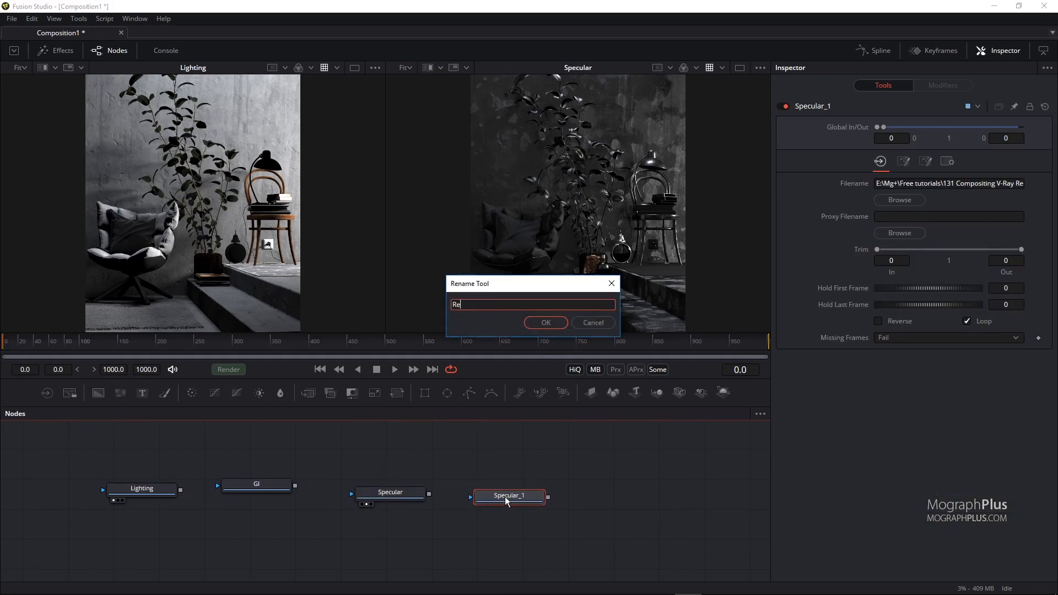
{"action": "type", "text": "flection"}
{"action": "key", "text": "Return"}
Assign VRayReflection.R, VRayReflection.G and VRayReflection.B to the Reflection loader's Red, Green and Blue channels and show it in the second viewer.
{"action": "left_click", "coordinate": [947, 160]}
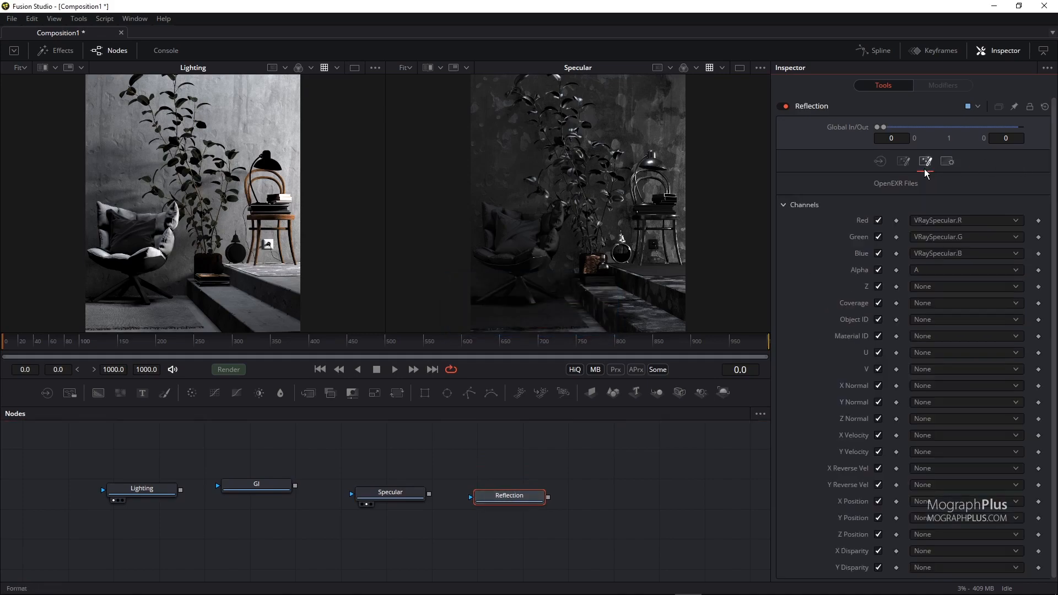
{"action": "left_click", "coordinate": [937, 220]}
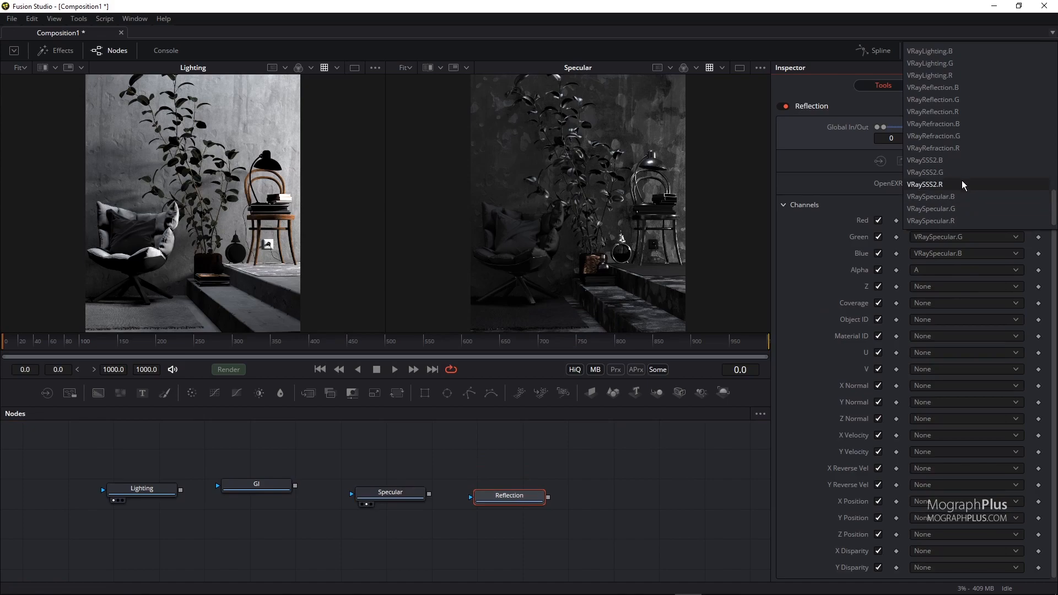
{"action": "left_click", "coordinate": [965, 112]}
{"action": "left_click", "coordinate": [964, 237]}
{"action": "left_click", "coordinate": [974, 129]}
{"action": "left_click", "coordinate": [966, 253]}
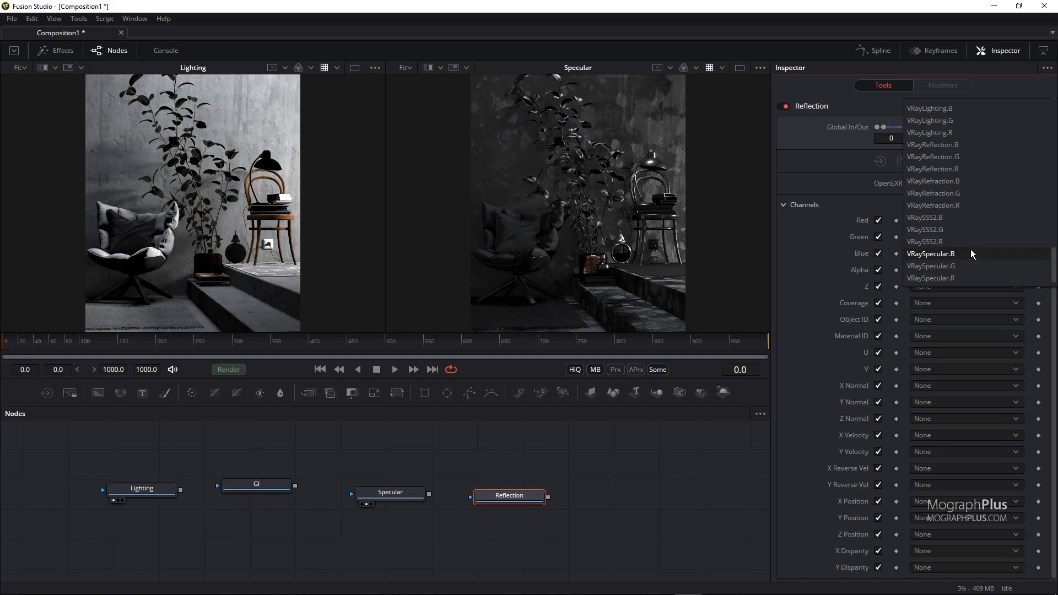
{"action": "left_click", "coordinate": [982, 145]}
{"action": "left_click_drag", "start_coordinate": [485, 496], "coordinate": [584, 283]}
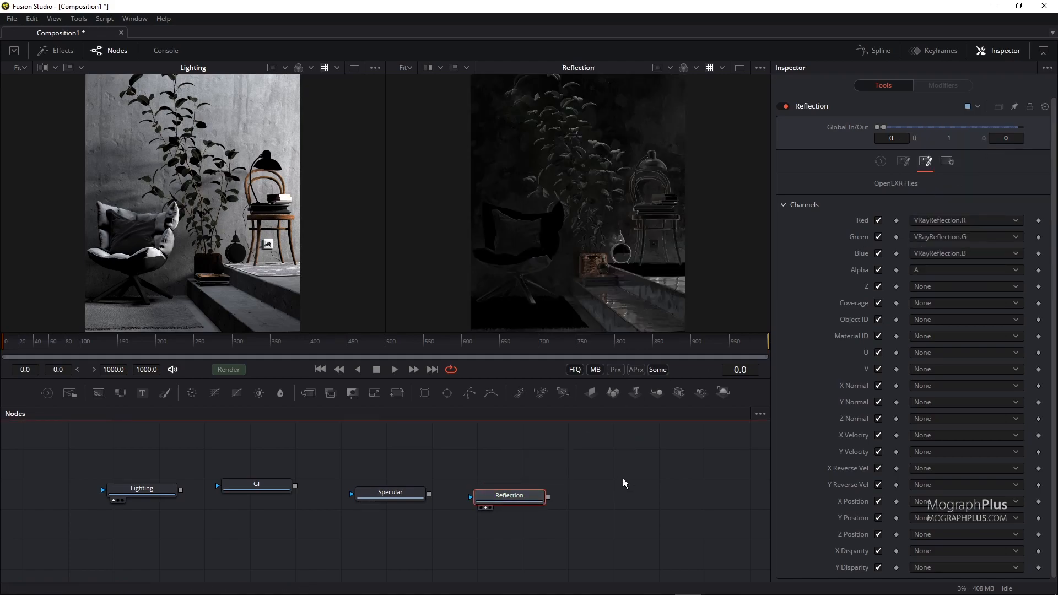
Duplicate the Reflection loader, place the copy further along the row, and rename it Refraction.
{"action": "left_click_drag", "start_coordinate": [624, 482], "coordinate": [517, 490]}
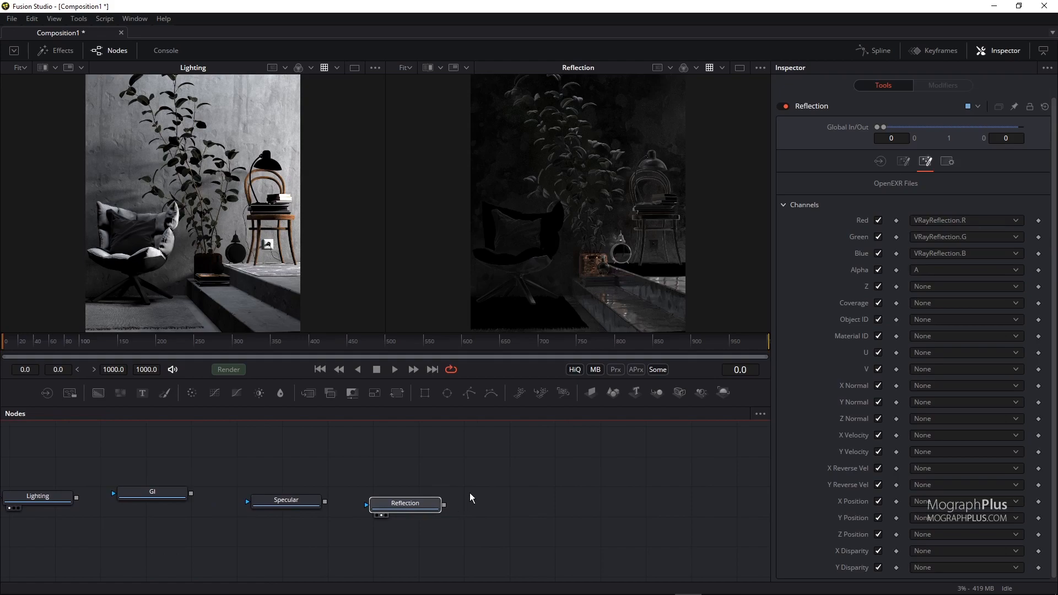
{"action": "key", "text": "ctrl+v"}
{"action": "left_click_drag", "start_coordinate": [446, 468], "coordinate": [544, 503]}
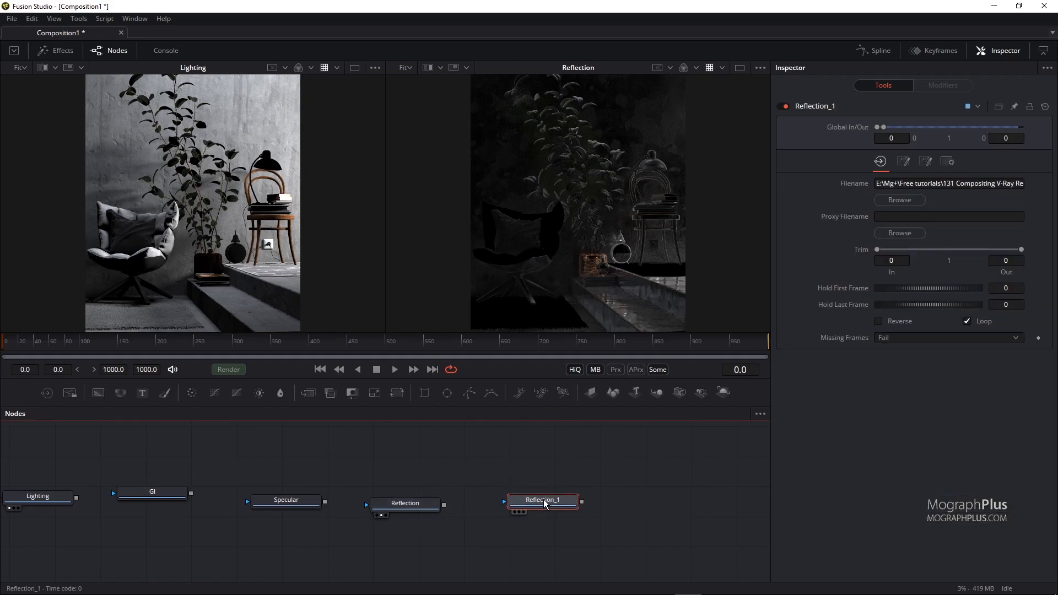
{"action": "key", "text": "F2"}
{"action": "type", "text": "Ref"}
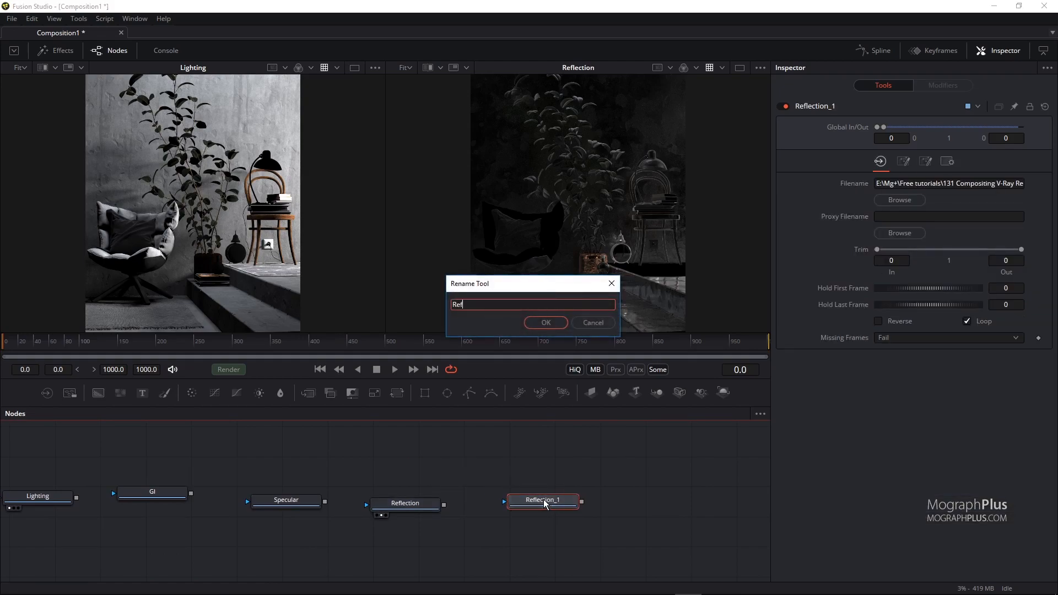
{"action": "type", "text": "raction"}
{"action": "key", "text": "Return"}
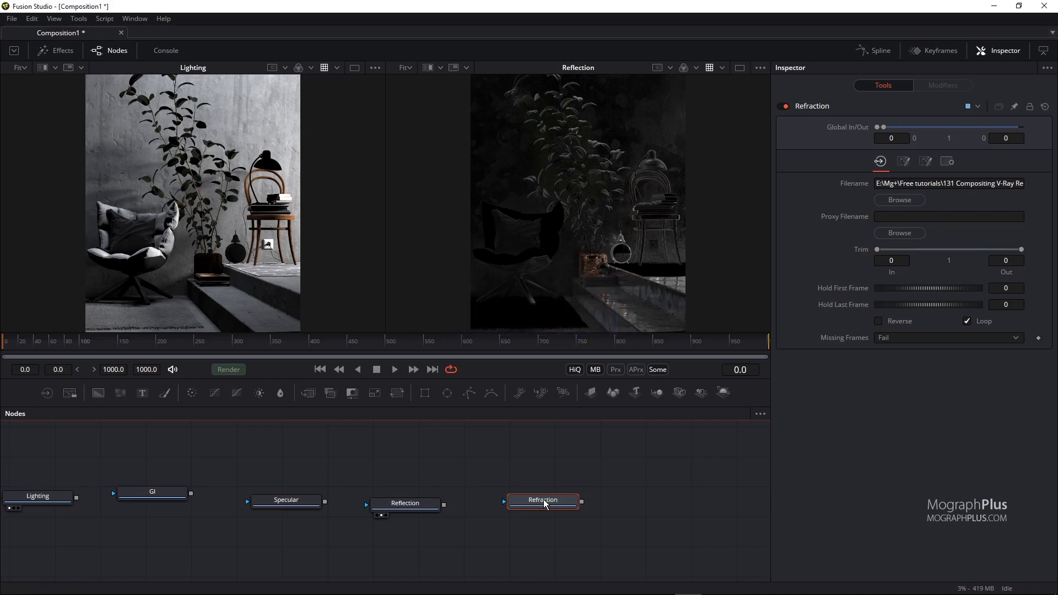
Assign VRayRefraction.R, VRayRefraction.G and VRayRefraction.B to the Refraction loader's Red, Green and Blue channels and show it in the second viewer.
{"action": "left_click", "coordinate": [925, 161]}
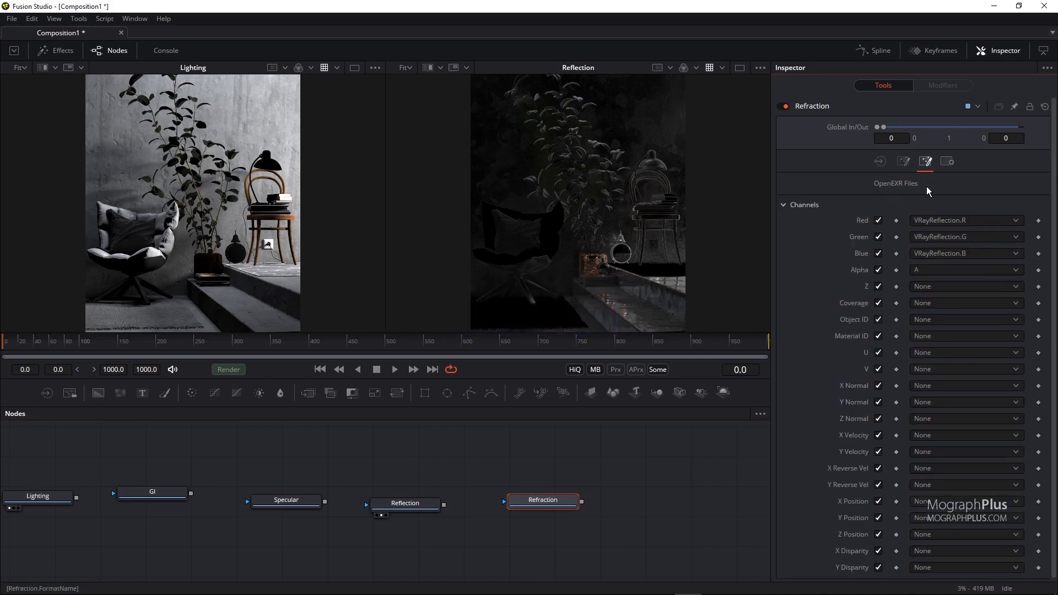
{"action": "left_click", "coordinate": [965, 220]}
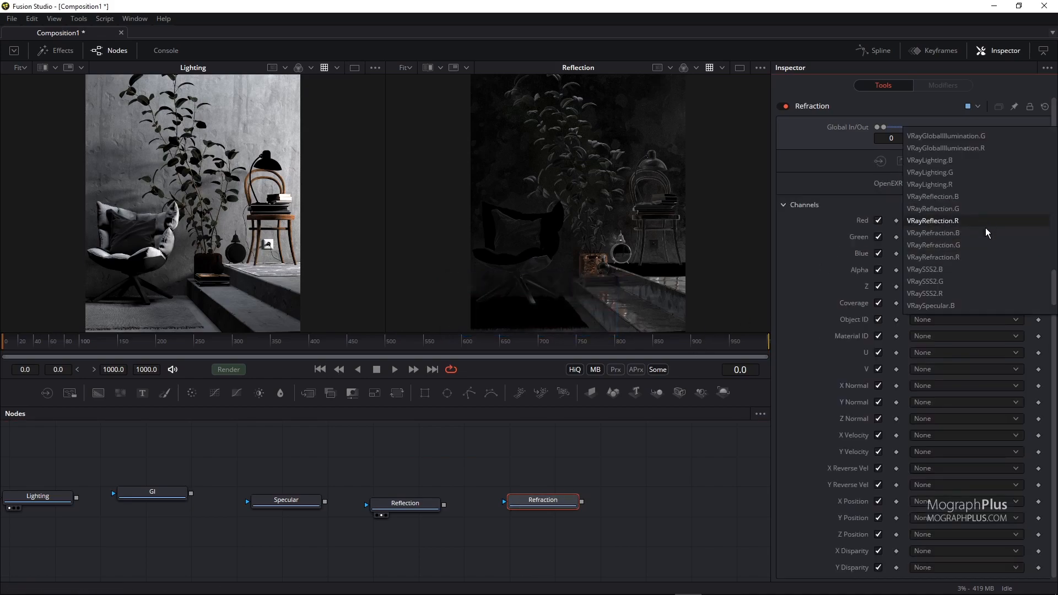
{"action": "left_click", "coordinate": [981, 256]}
{"action": "left_click", "coordinate": [973, 236]}
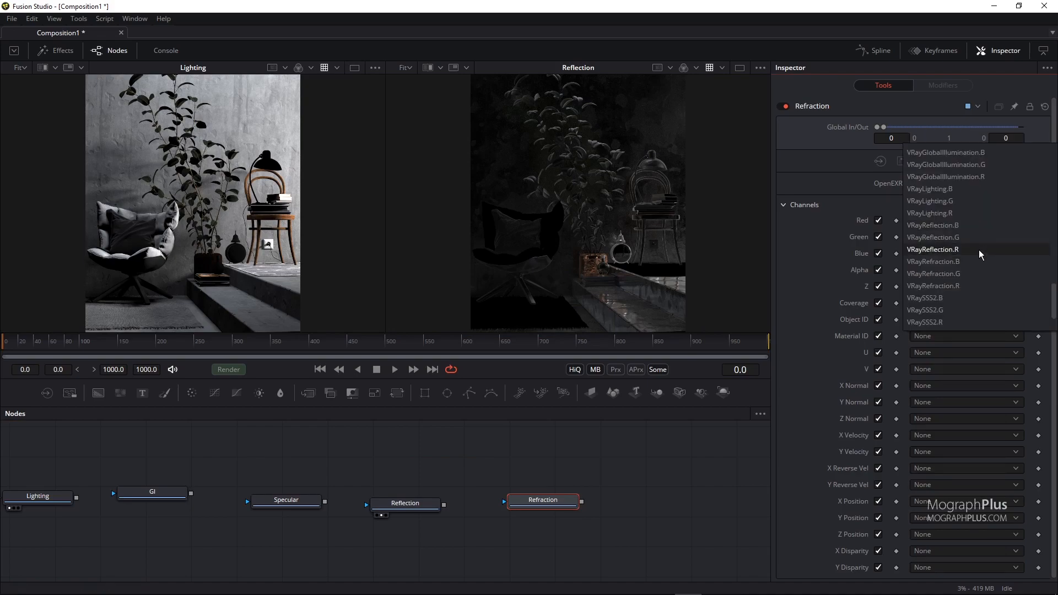
{"action": "left_click", "coordinate": [983, 276]}
{"action": "left_click", "coordinate": [979, 254]}
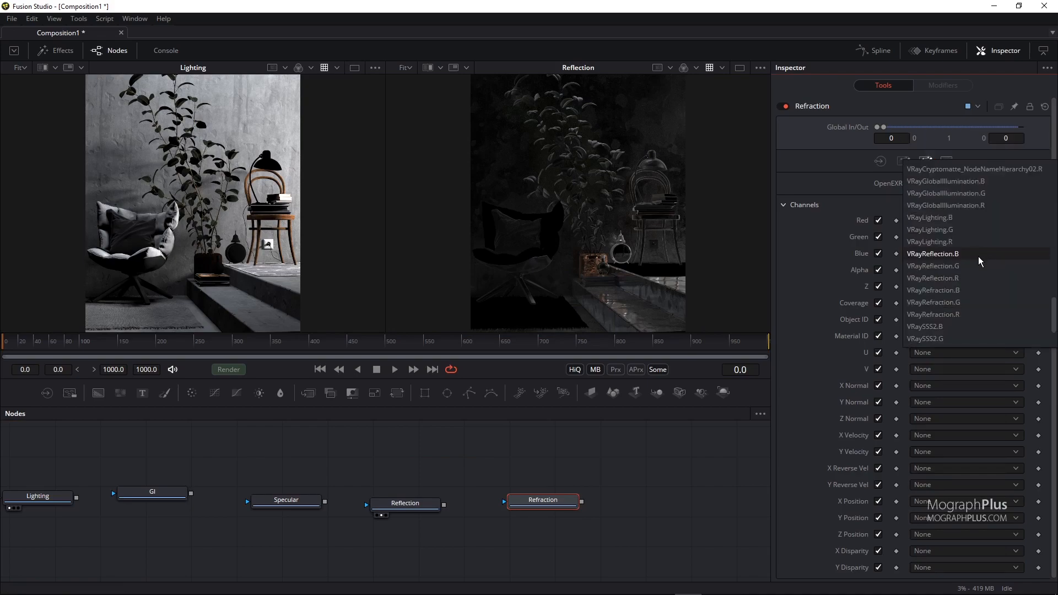
{"action": "left_click", "coordinate": [984, 291]}
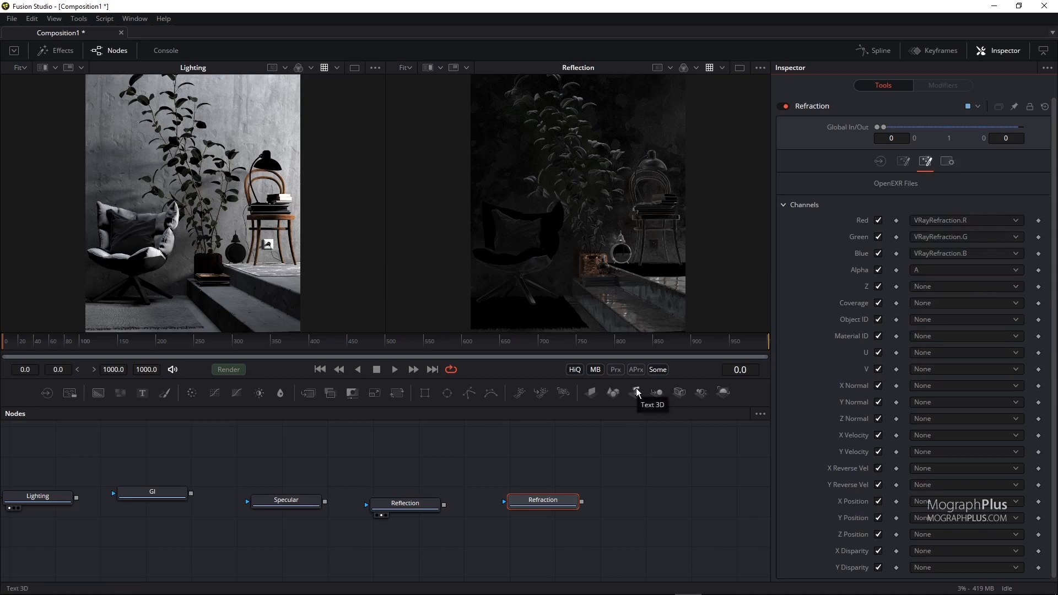
{"action": "left_click_drag", "start_coordinate": [524, 497], "coordinate": [573, 294]}
Duplicate the Refraction loader at the end of the row and rename the copy SSS.
{"action": "left_click_drag", "start_coordinate": [650, 468], "coordinate": [538, 506]}
{"action": "key", "text": "ctrl+c"}
{"action": "key", "text": "ctrl+v"}
{"action": "key", "text": "F2"}
{"action": "type", "text": "SSS"}
{"action": "key", "text": "Return"}
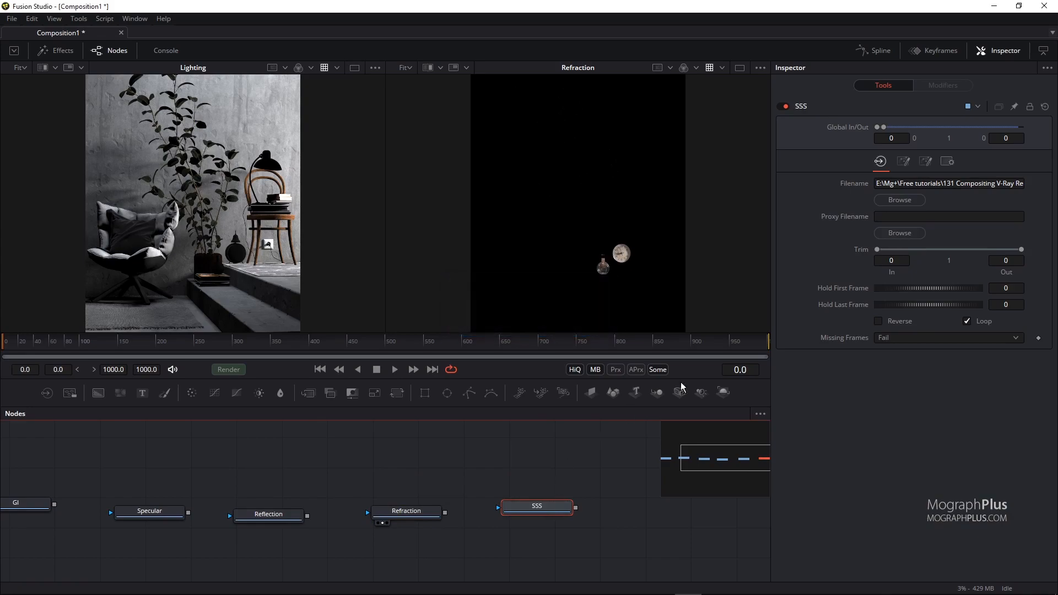
Assign VRaySSS2.R, VRaySSS2.G and VRaySSS2.B to the SSS loader's Red, Green and Blue channels and show it in the second viewer.
{"action": "left_click", "coordinate": [925, 161]}
{"action": "left_click", "coordinate": [971, 222]}
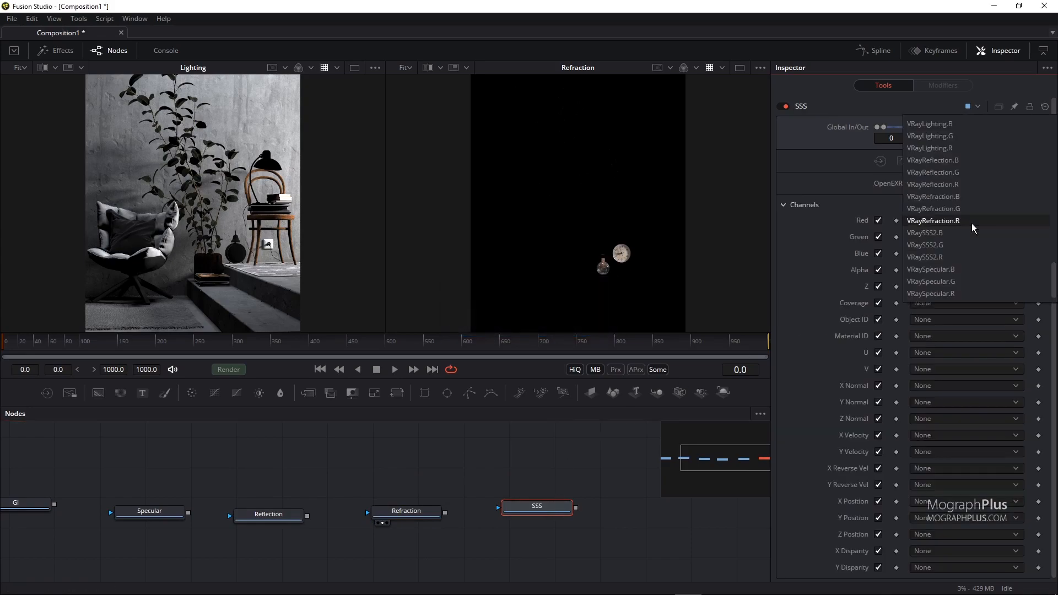
{"action": "left_click", "coordinate": [972, 257]}
{"action": "left_click", "coordinate": [967, 238]}
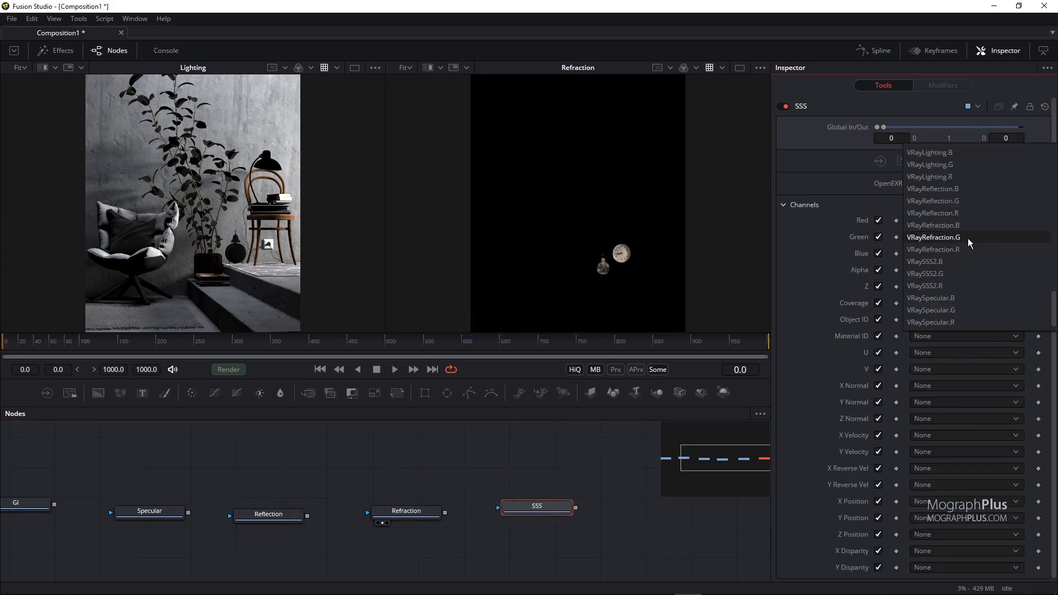
{"action": "left_click", "coordinate": [971, 273]}
{"action": "left_click", "coordinate": [968, 255]}
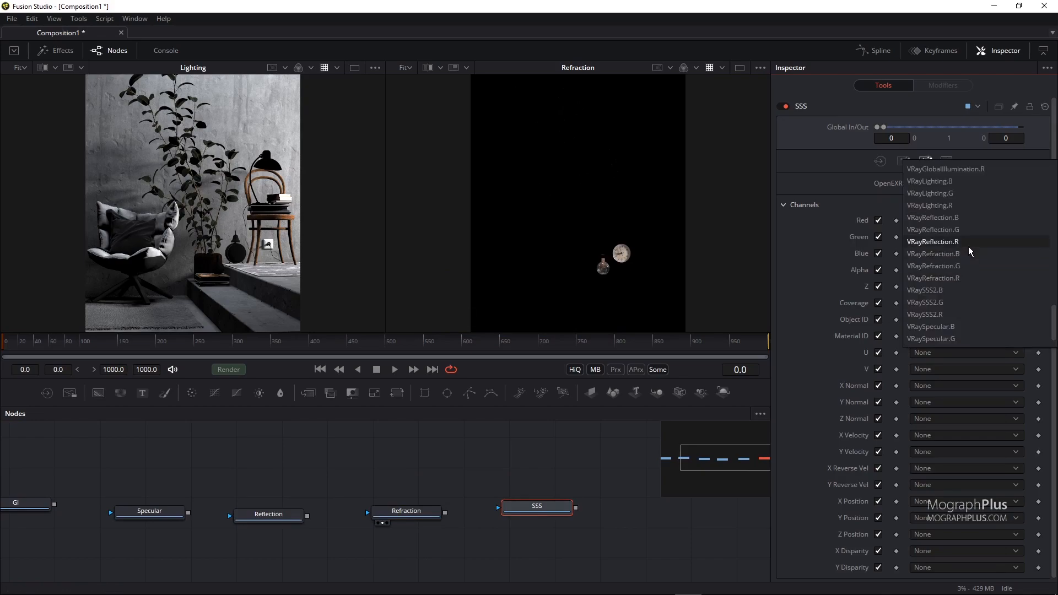
{"action": "left_click", "coordinate": [966, 290]}
{"action": "left_click", "coordinate": [547, 515]}
{"action": "key", "text": "2"}
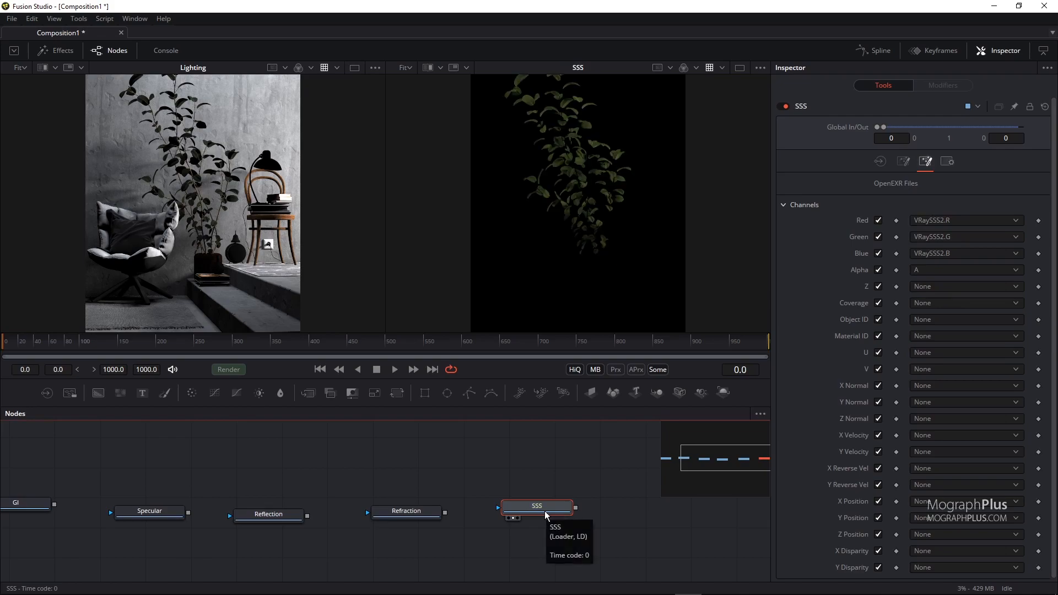
Review the Refraction, Reflection and SSS loaders one after another in the second viewer.
{"action": "left_click", "coordinate": [413, 511]}
{"action": "key", "text": "2"}
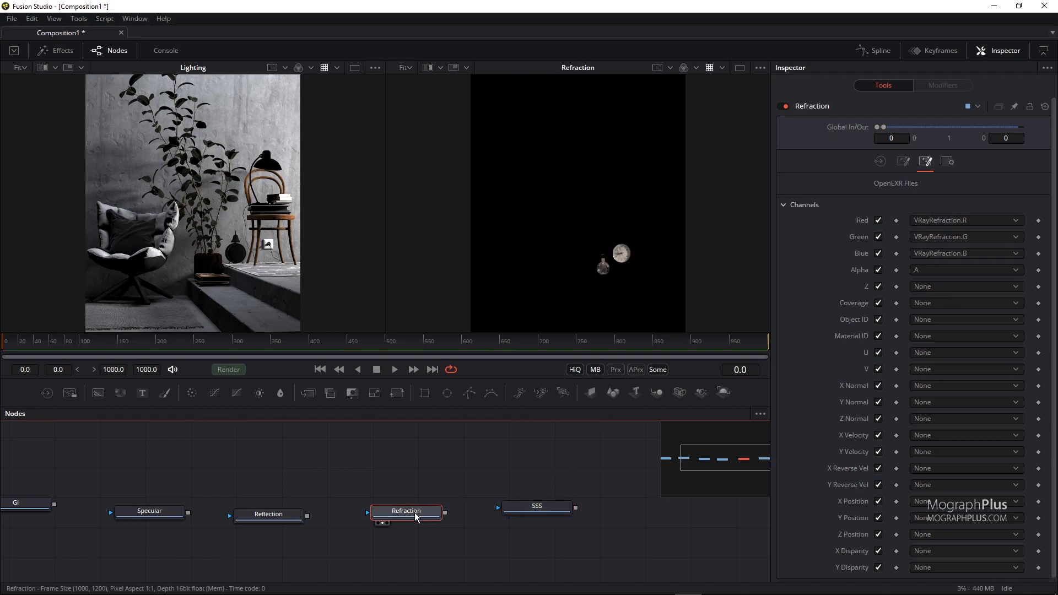
{"action": "left_click", "coordinate": [285, 518]}
{"action": "key", "text": "2"}
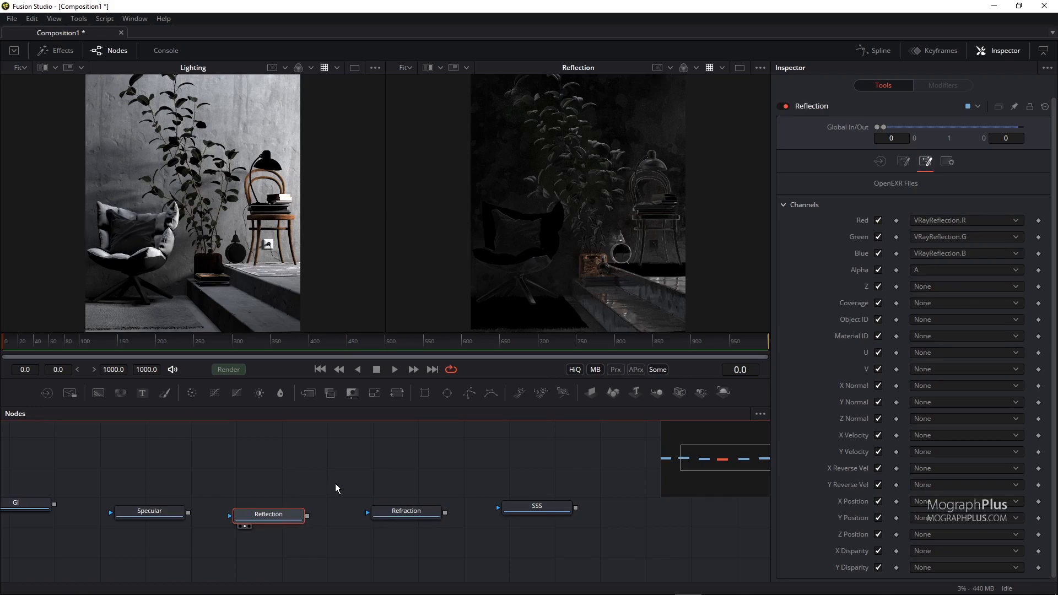
{"action": "left_click", "coordinate": [533, 506]}
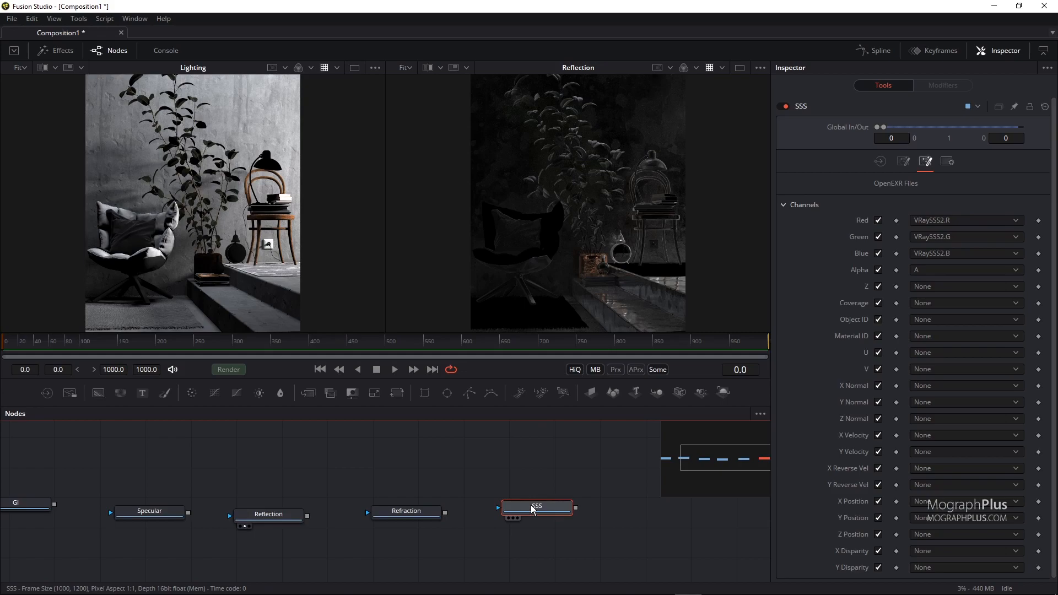
{"action": "key", "text": "2"}
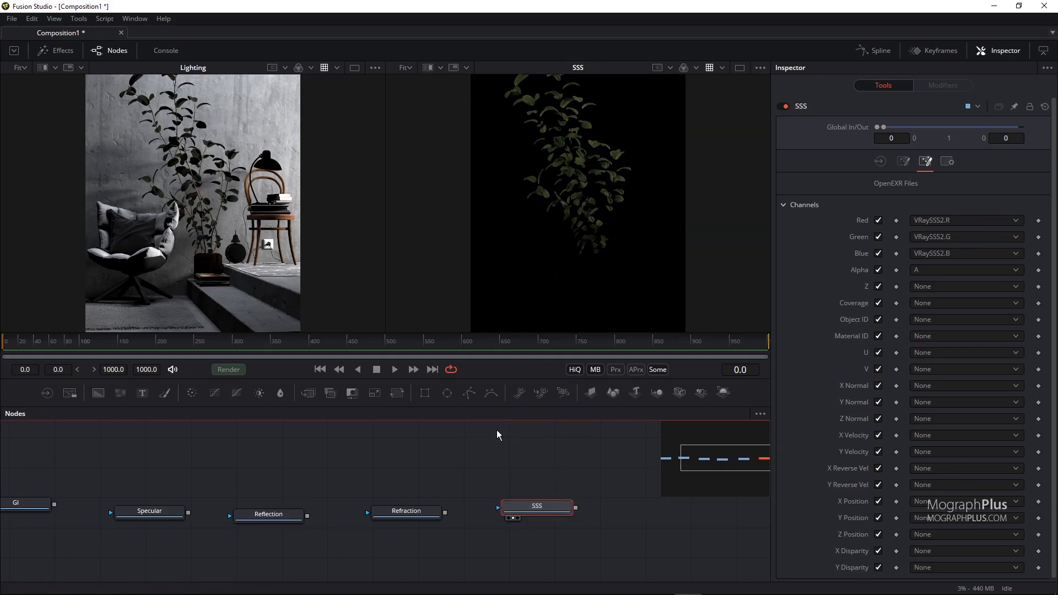
Set the node graph to arrange tools to the grid.
{"action": "left_click_drag", "start_coordinate": [402, 441], "coordinate": [458, 431]}
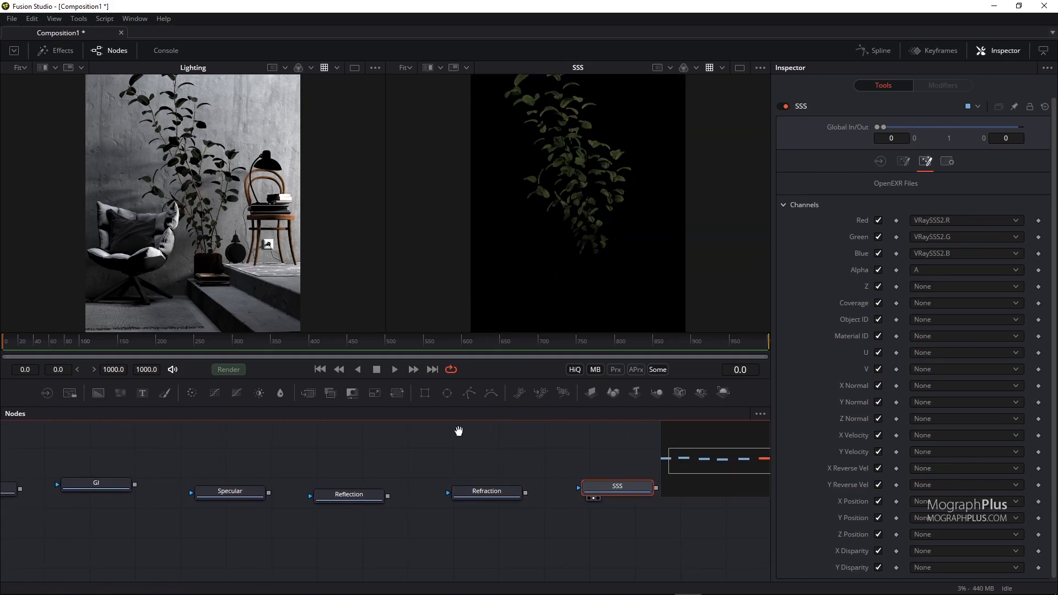
{"action": "scroll", "coordinate": [403, 445], "scroll_direction": "down", "scroll_amount": 2}
{"action": "left_click_drag", "start_coordinate": [376, 443], "coordinate": [411, 446]}
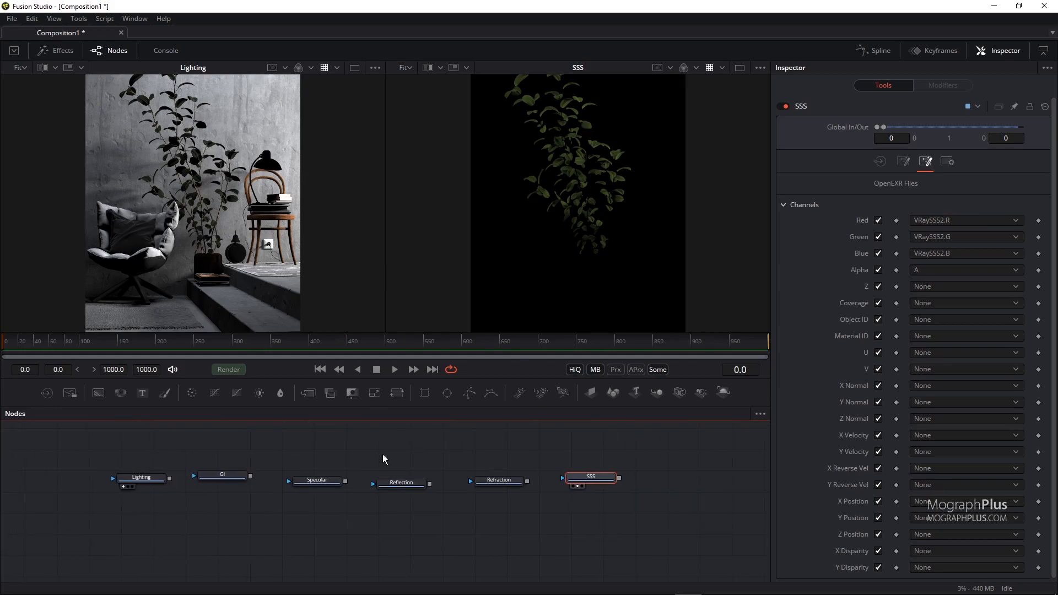
{"action": "scroll", "coordinate": [201, 490], "scroll_direction": "up", "scroll_amount": 2}
{"action": "left_click_drag", "start_coordinate": [369, 494], "coordinate": [274, 474]}
{"action": "right_click", "coordinate": [282, 515]}
{"action": "mouse_move", "coordinate": [361, 372]}
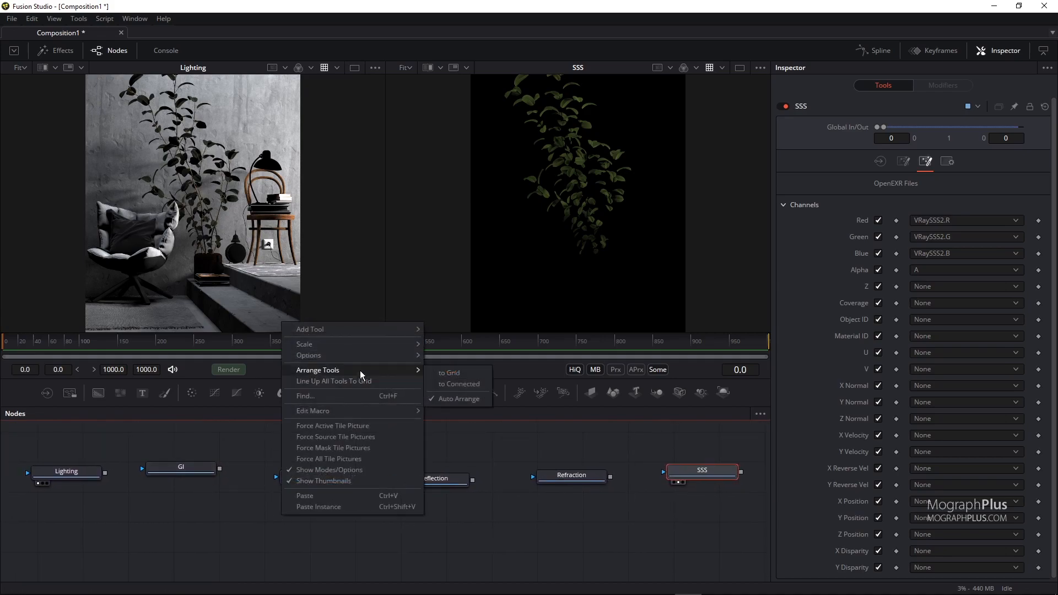
{"action": "left_click", "coordinate": [466, 375]}
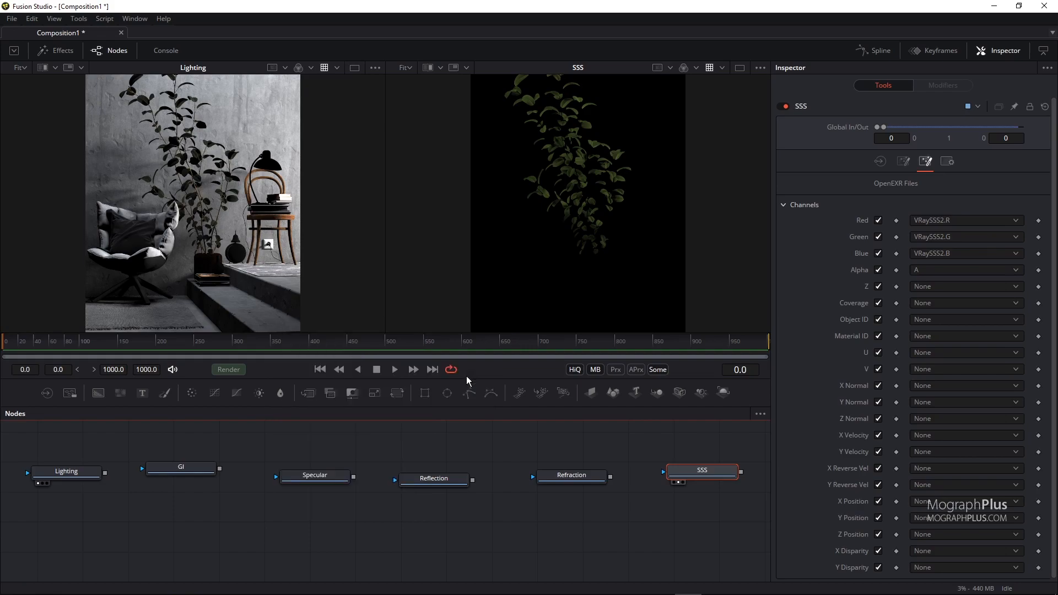
Line up the SSS, Refraction, Reflection, Specular, GI and Lighting nodes in one evenly spaced row.
{"action": "left_click_drag", "start_coordinate": [695, 475], "coordinate": [668, 466]}
{"action": "left_click_drag", "start_coordinate": [589, 483], "coordinate": [555, 469]}
{"action": "mouse_move", "coordinate": [444, 482]}
{"action": "left_mouse_down"}
{"action": "mouse_move", "coordinate": [425, 472]}
{"action": "mouse_move", "coordinate": [445, 472]}
{"action": "left_mouse_up"}
{"action": "left_click_drag", "start_coordinate": [693, 462], "coordinate": [644, 467]}
{"action": "left_click_drag", "start_coordinate": [318, 478], "coordinate": [359, 462]}
{"action": "left_click_drag", "start_coordinate": [188, 473], "coordinate": [272, 464]}
{"action": "left_click_drag", "start_coordinate": [78, 477], "coordinate": [185, 466]}
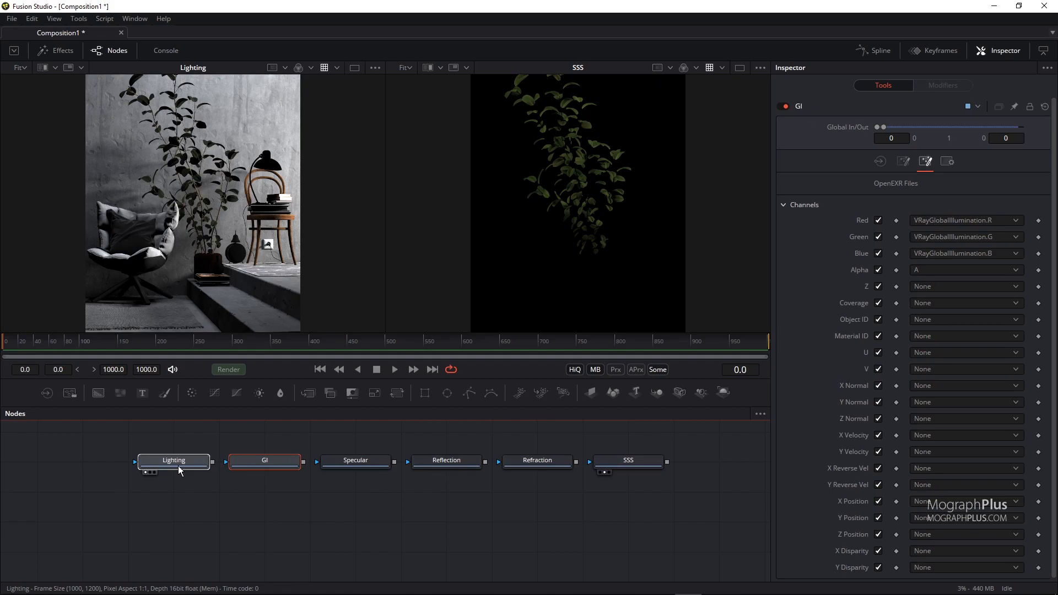
Move the Lighting node out of the row to a spot below and to the left of GI.
{"action": "left_click_drag", "start_coordinate": [264, 491], "coordinate": [289, 477]}
{"action": "left_click_drag", "start_coordinate": [206, 448], "coordinate": [165, 528]}
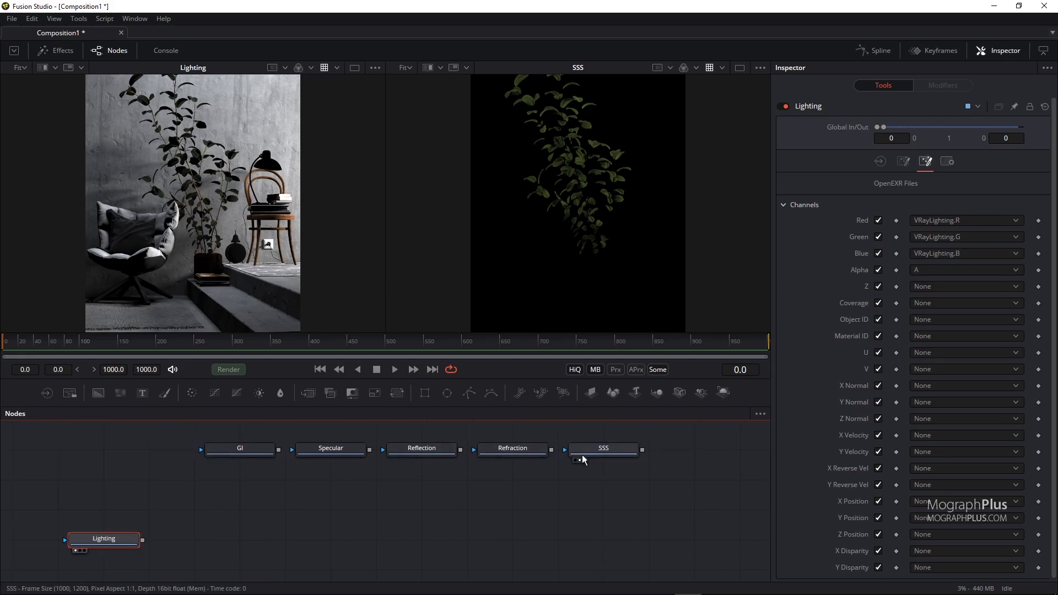
{"action": "left_click_drag", "start_coordinate": [588, 456], "coordinate": [634, 455]}
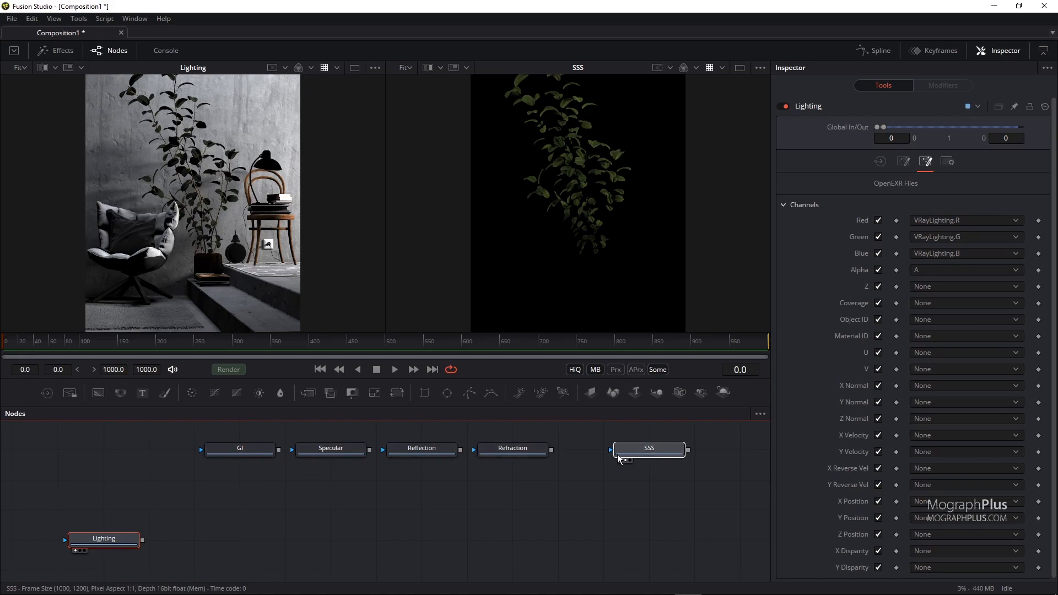
{"action": "left_click", "coordinate": [515, 449]}
{"action": "left_click_drag", "start_coordinate": [634, 455], "coordinate": [588, 456]}
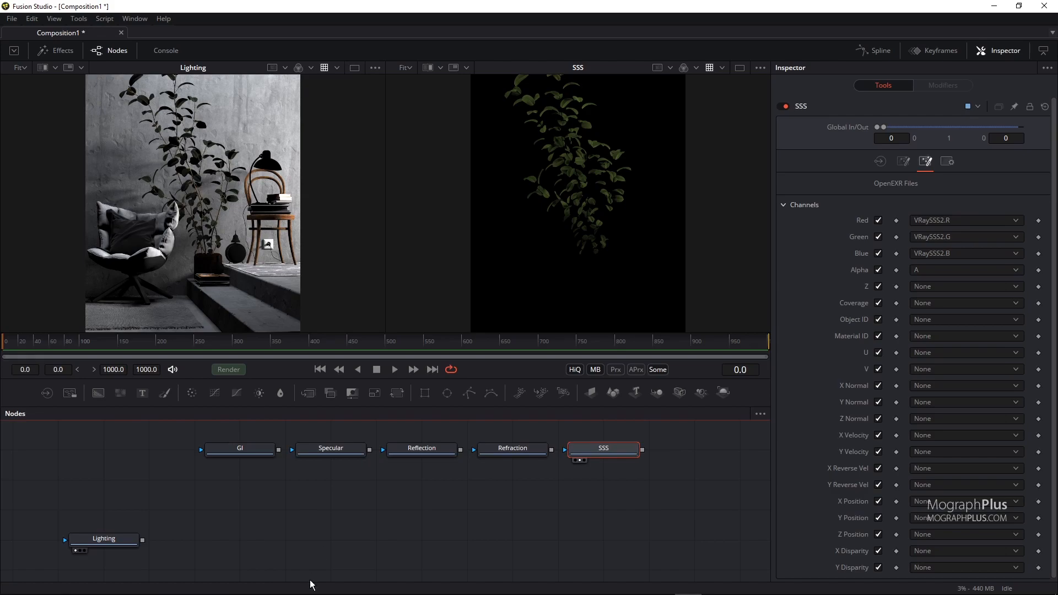
{"action": "right_click", "coordinate": [209, 533]}
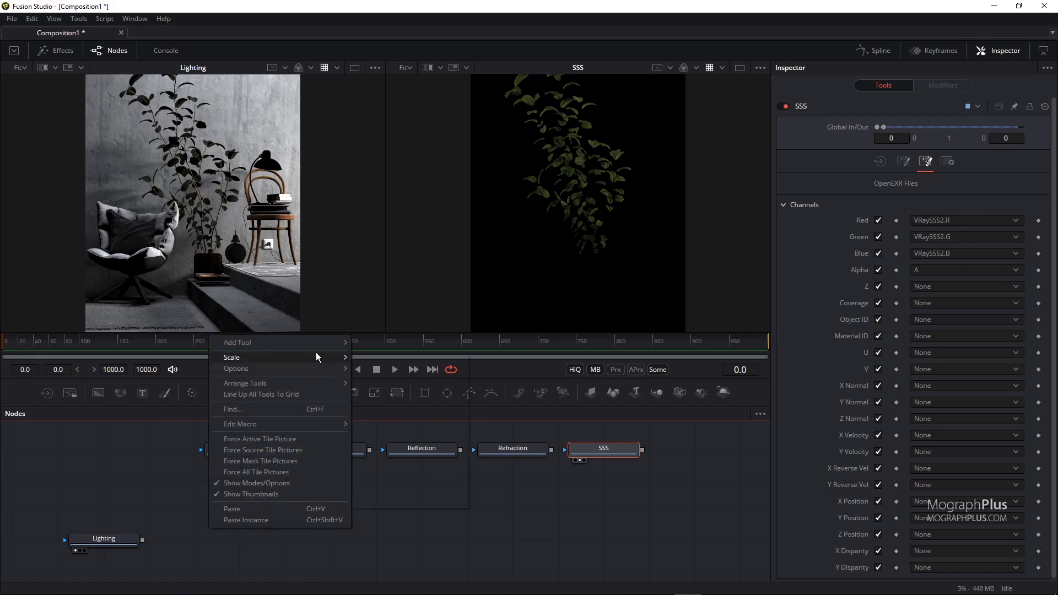
{"action": "mouse_move", "coordinate": [318, 344]}
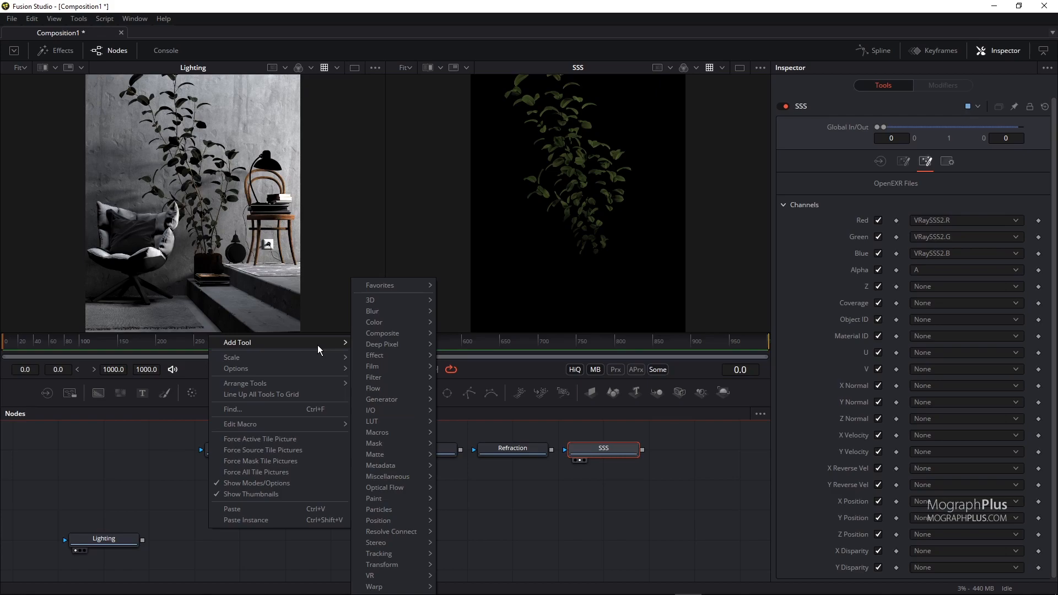
{"action": "mouse_move", "coordinate": [384, 325]}
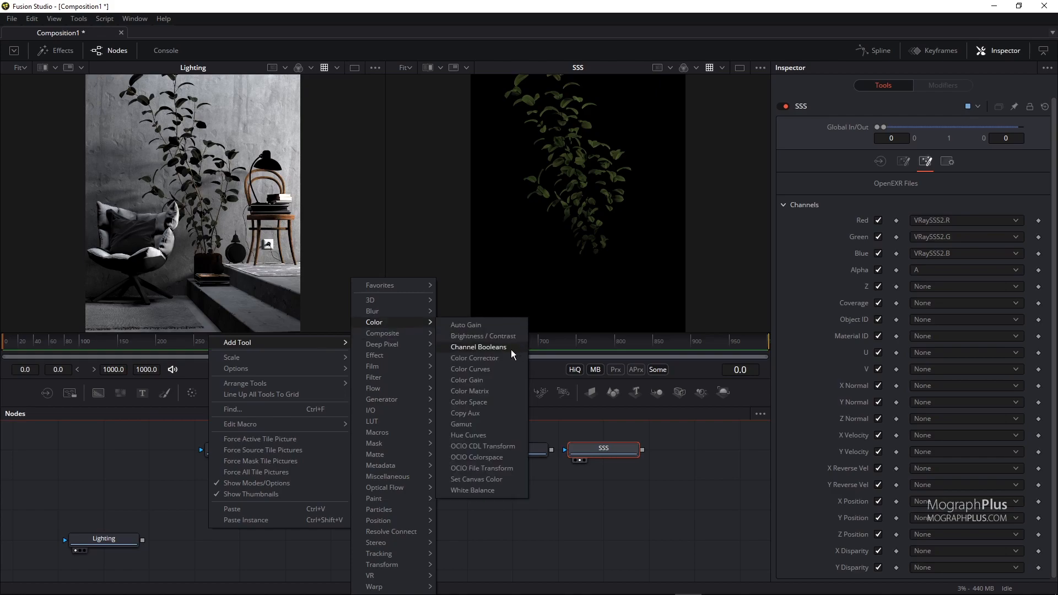
Add a Channel Booleans node and place it directly below GI, in line with Lighting.
{"action": "left_click", "coordinate": [570, 537]}
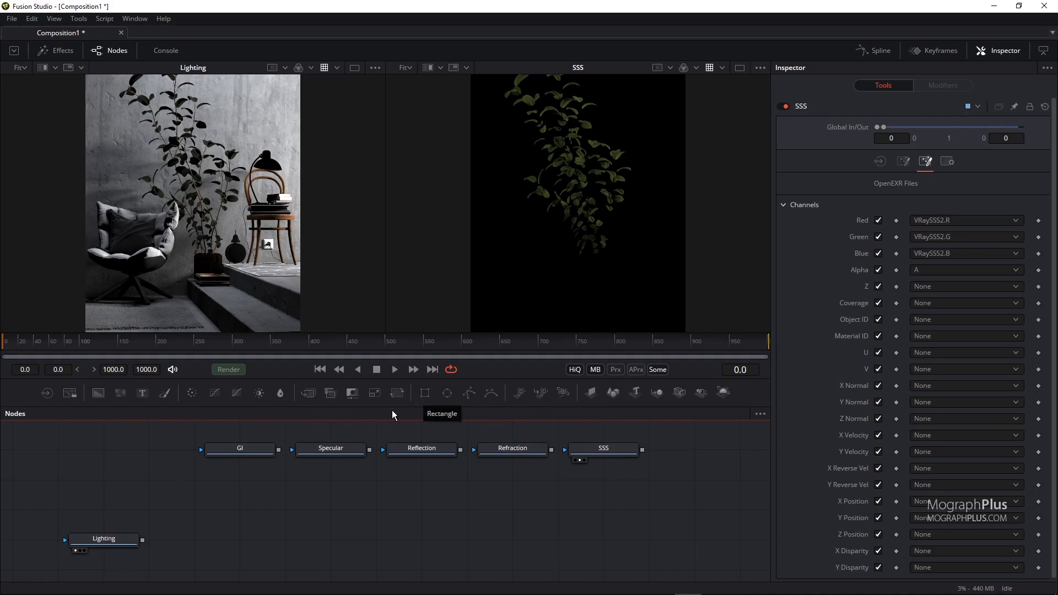
{"action": "left_click", "coordinate": [331, 394]}
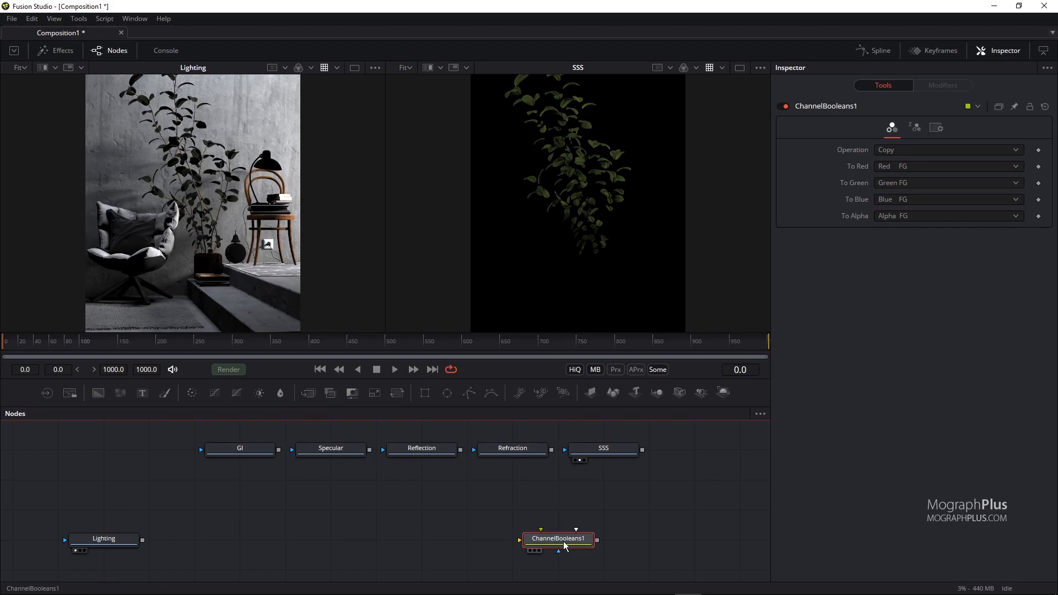
{"action": "left_click_drag", "start_coordinate": [563, 545], "coordinate": [260, 549]}
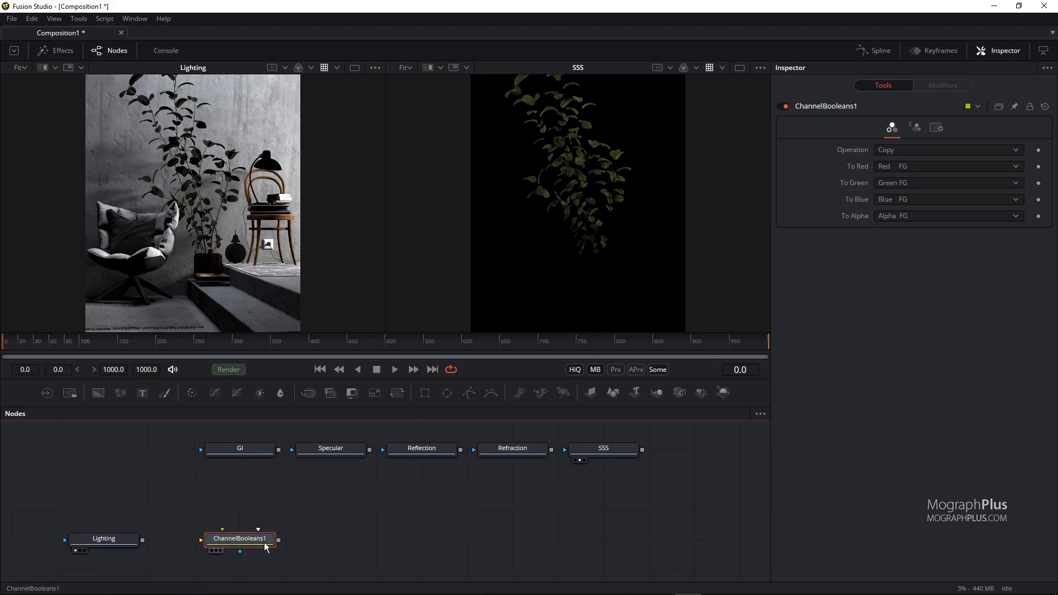
Connect Lighting as the background and GI as the foreground of the Channel Booleans node, and show it in the second viewer.
{"action": "left_click_drag", "start_coordinate": [278, 540], "coordinate": [329, 547]}
{"action": "left_click_drag", "start_coordinate": [145, 540], "coordinate": [201, 547]}
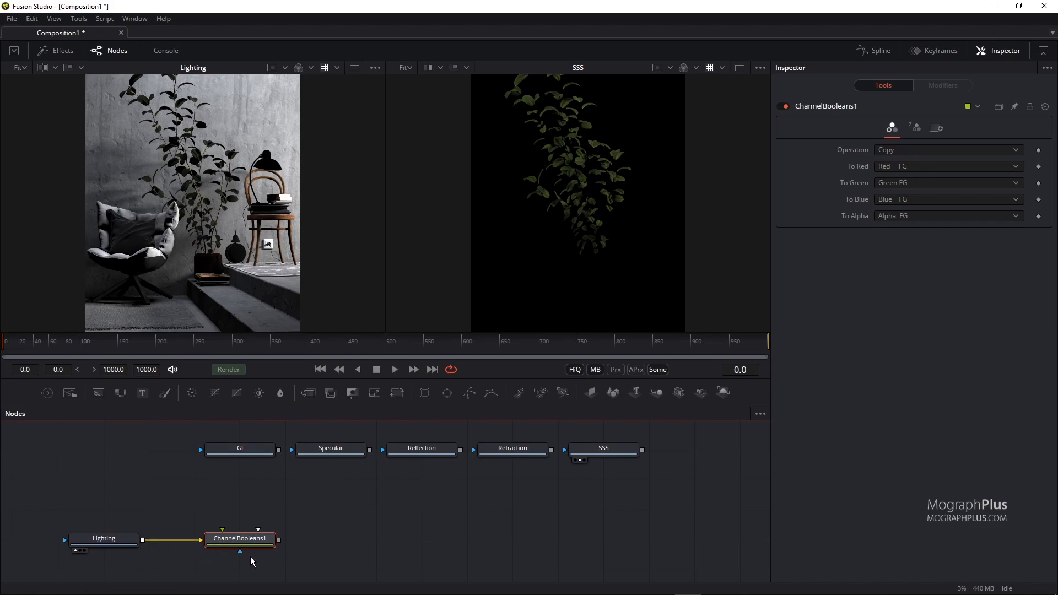
{"action": "left_click_drag", "start_coordinate": [279, 449], "coordinate": [223, 530]}
{"action": "left_click_drag", "start_coordinate": [265, 539], "coordinate": [520, 316]}
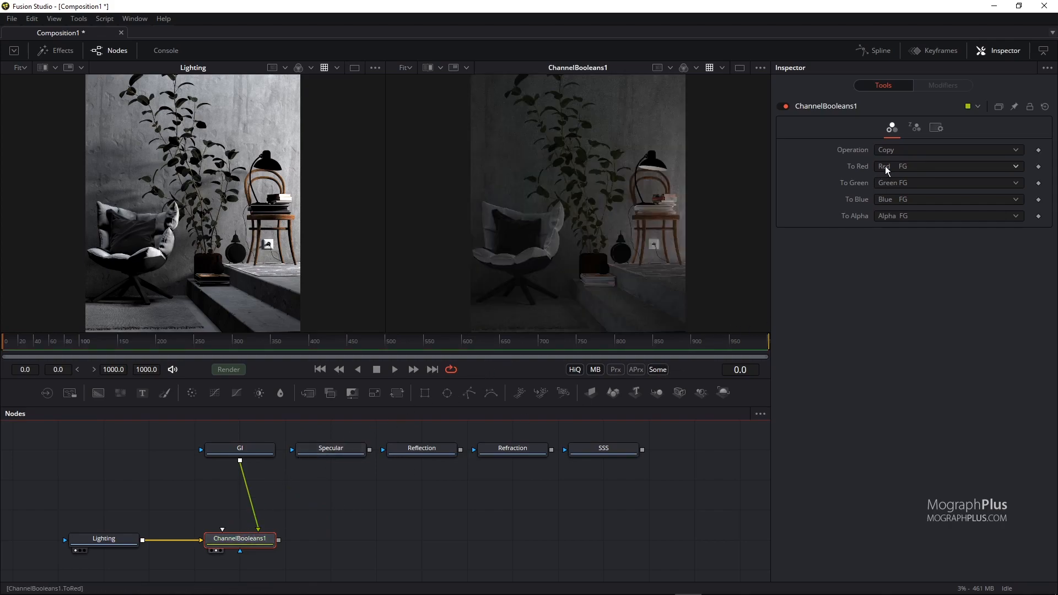
Set the Channel Booleans operation to Add and, while checking the alpha channel in the second viewer, set To Alpha to Do Nothing.
{"action": "left_click", "coordinate": [899, 151]}
{"action": "left_click", "coordinate": [914, 161]}
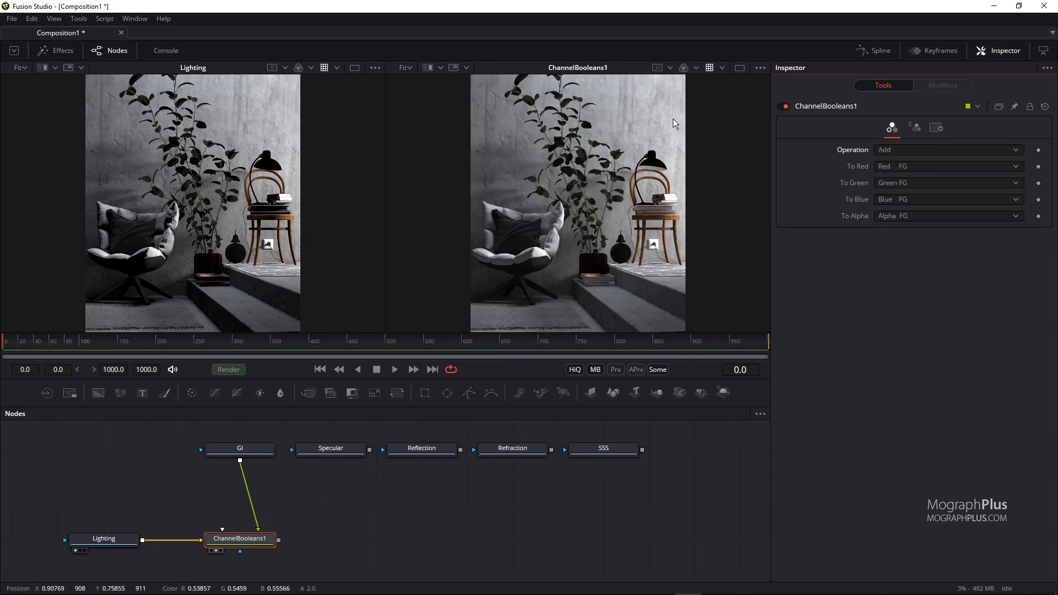
{"action": "left_click", "coordinate": [695, 70]}
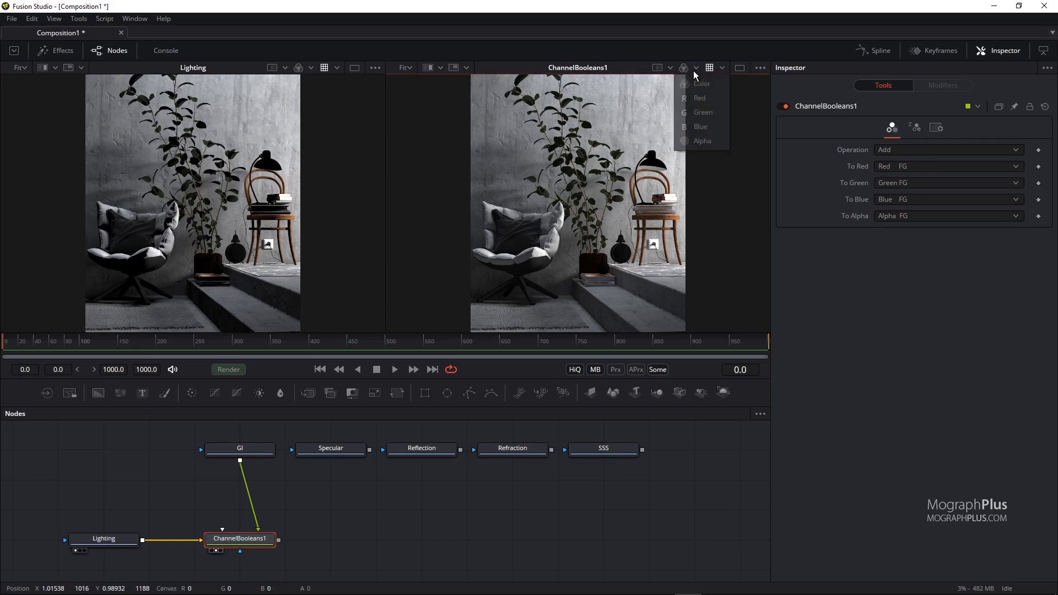
{"action": "left_click", "coordinate": [705, 141]}
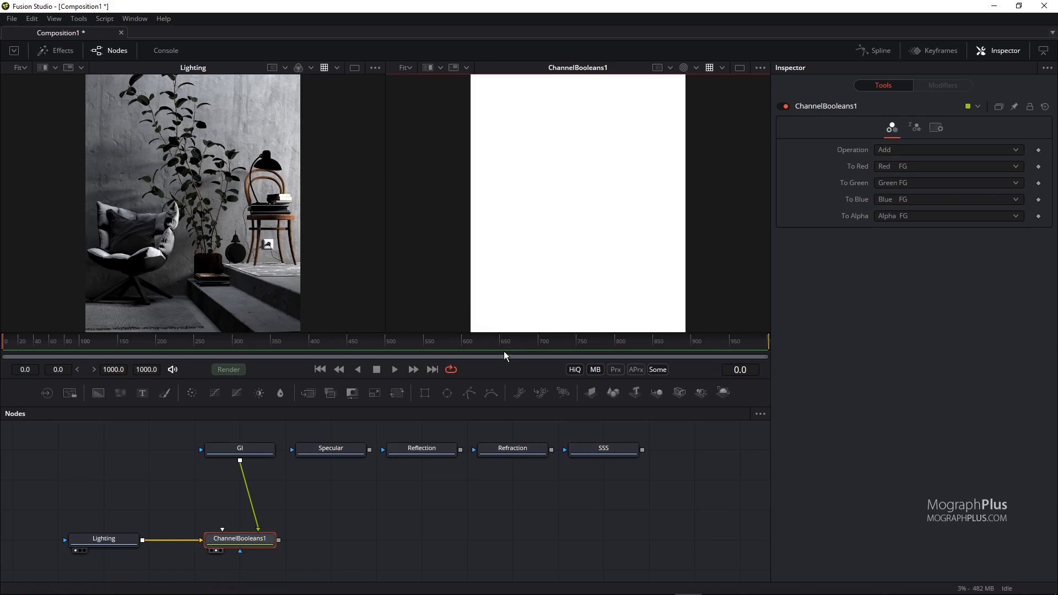
{"action": "left_click", "coordinate": [904, 216]}
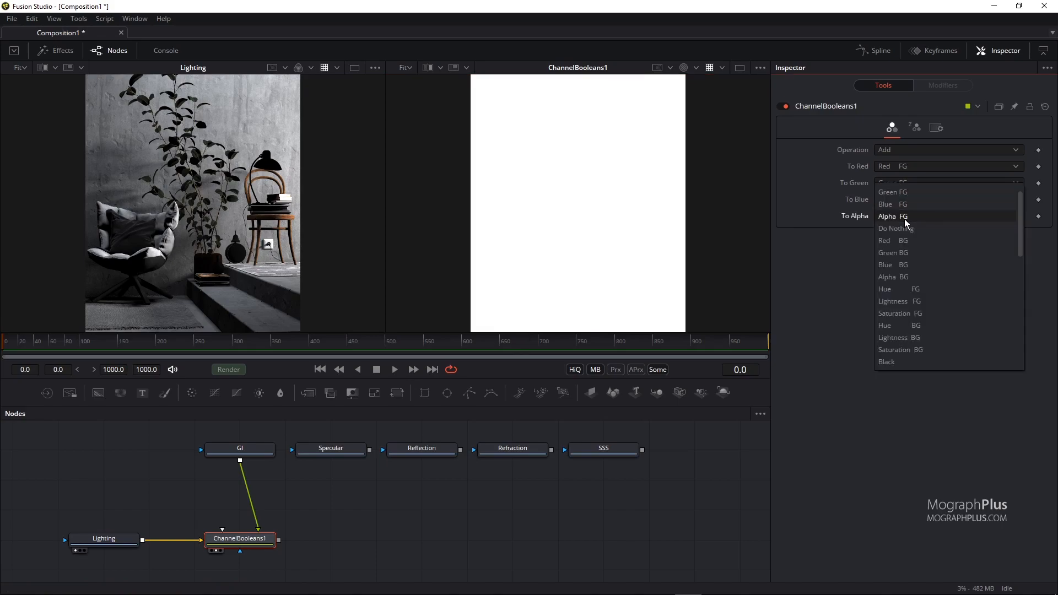
{"action": "left_click", "coordinate": [912, 241]}
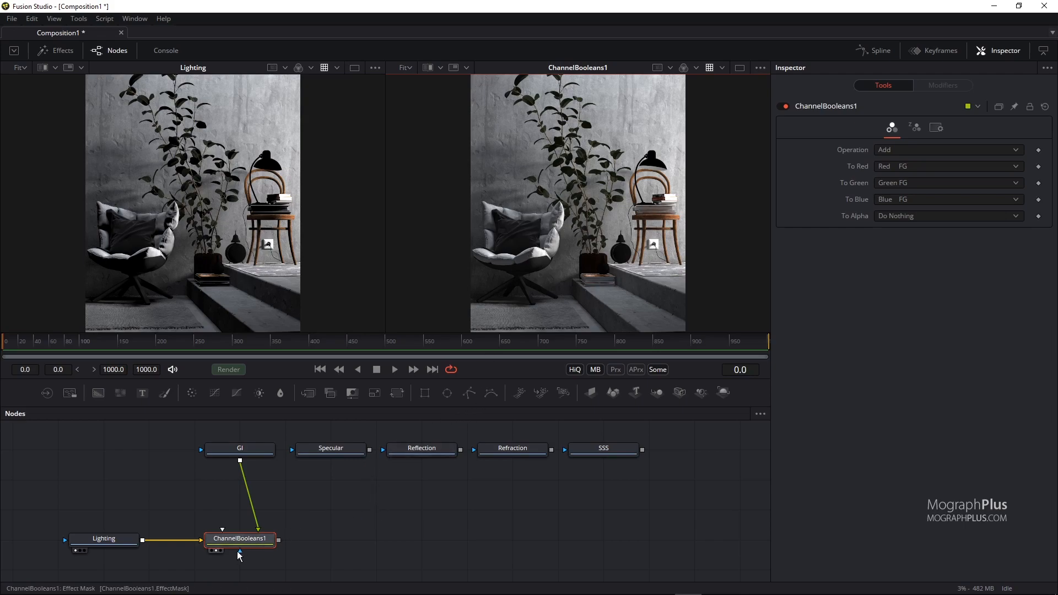
Chain a copy of the Channel Booleans node after the first, with Specular as its foreground, and show it in the second viewer.
{"action": "left_click_drag", "start_coordinate": [305, 515], "coordinate": [242, 552]}
{"action": "key", "text": "ctrl+c"}
{"action": "left_click", "coordinate": [293, 529]}
{"action": "key", "text": "ctrl+v"}
{"action": "left_click_drag", "start_coordinate": [307, 515], "coordinate": [292, 540]}
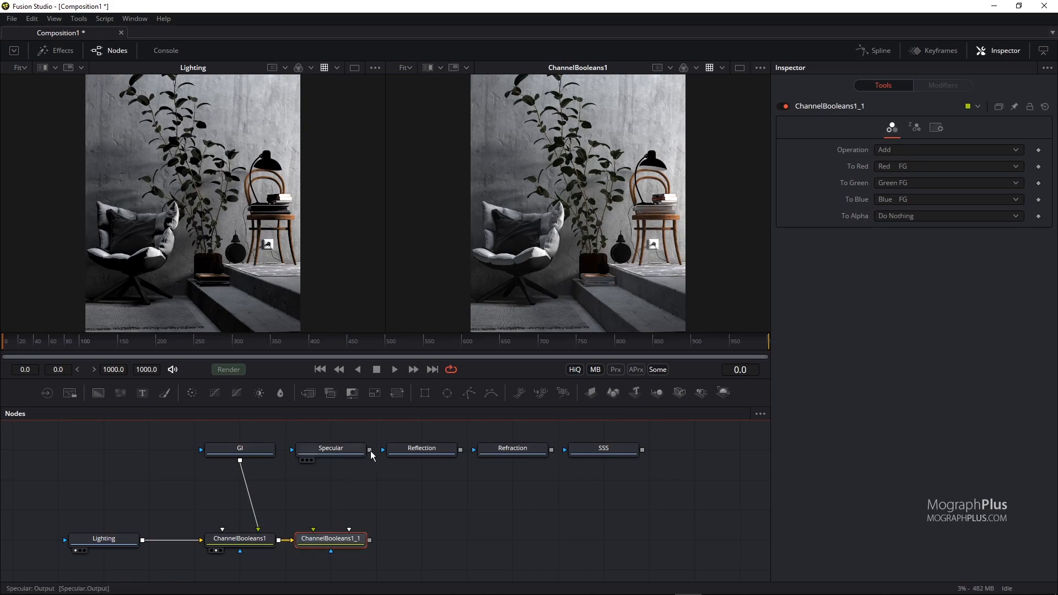
{"action": "left_click_drag", "start_coordinate": [369, 450], "coordinate": [314, 531]}
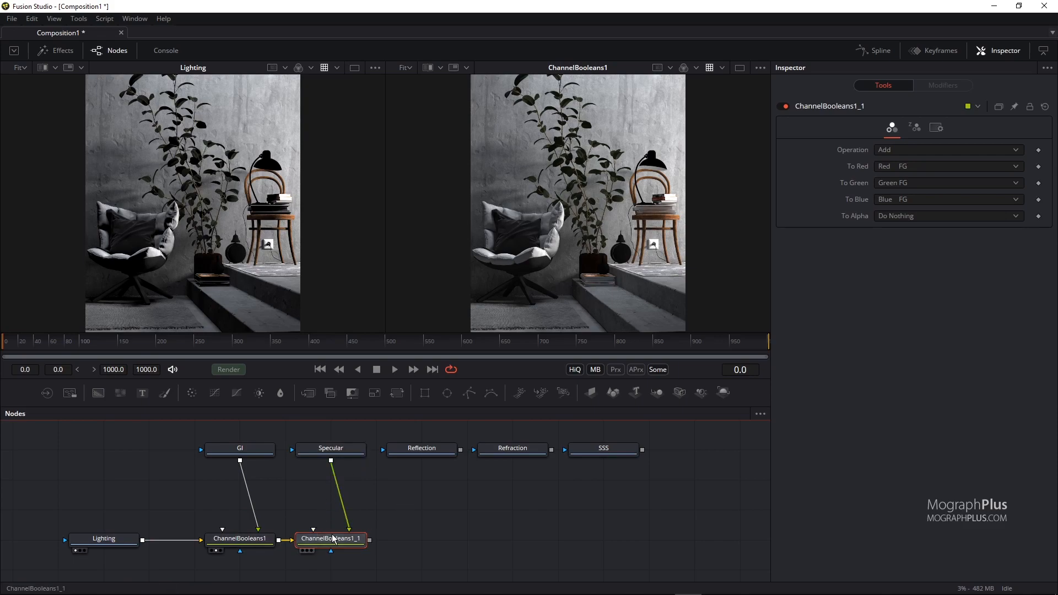
{"action": "key", "text": "2"}
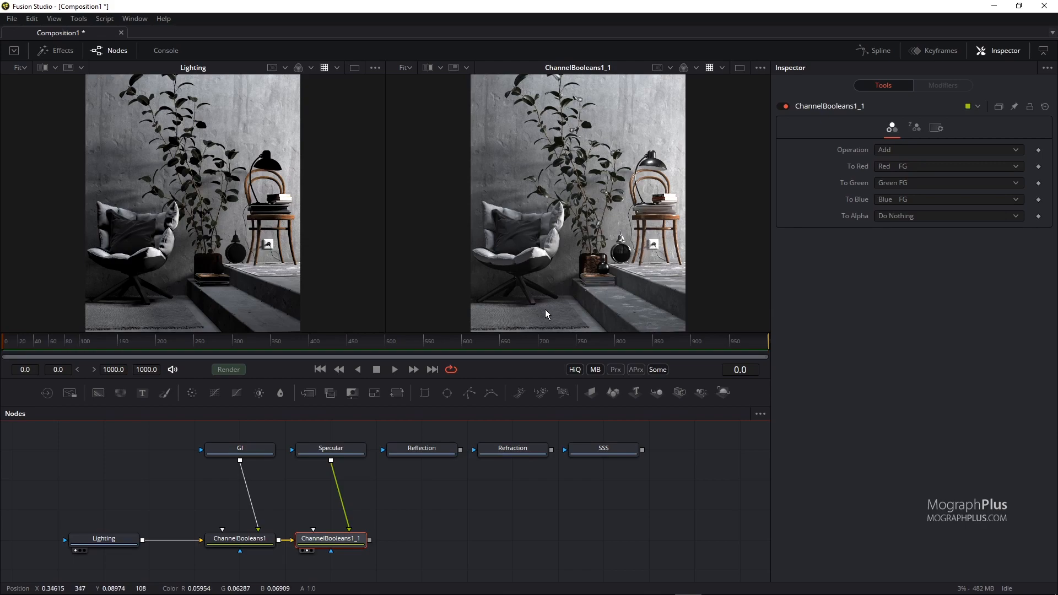
Chain another Channel Booleans copy after the Specular one, with Reflection as its foreground, and show it in the second viewer.
{"action": "left_click", "coordinate": [376, 525]}
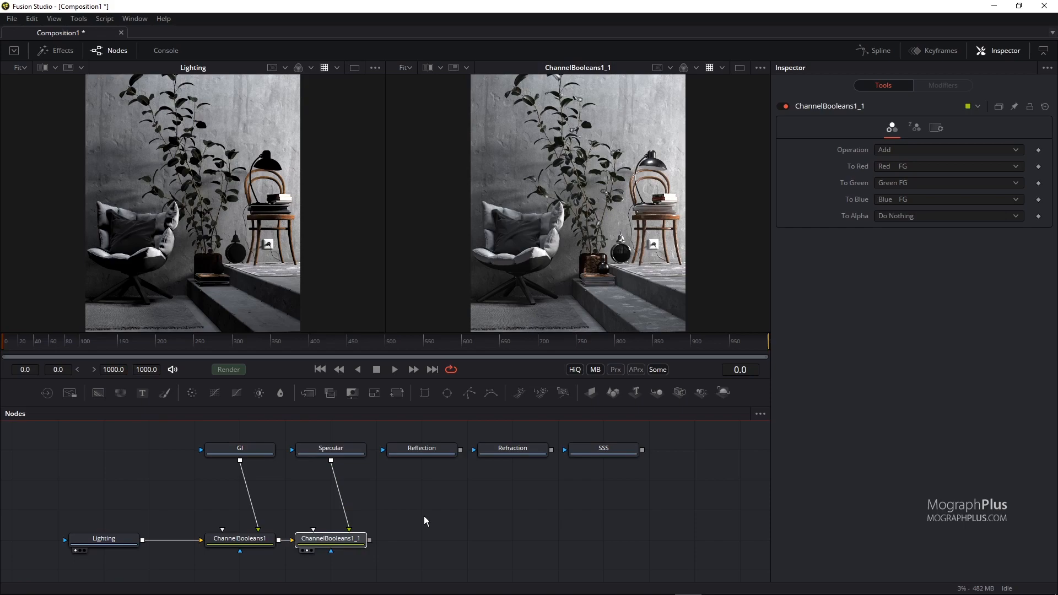
{"action": "key", "text": "ctrl+v"}
{"action": "left_click_drag", "start_coordinate": [395, 515], "coordinate": [382, 540]}
{"action": "left_click_drag", "start_coordinate": [460, 449], "coordinate": [440, 539]}
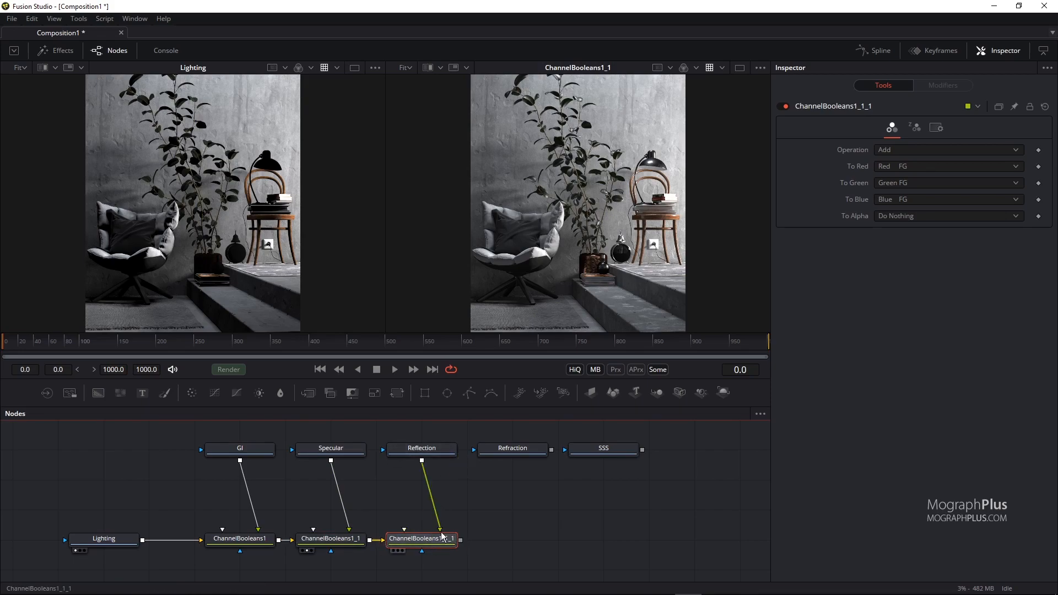
{"action": "key", "text": "2"}
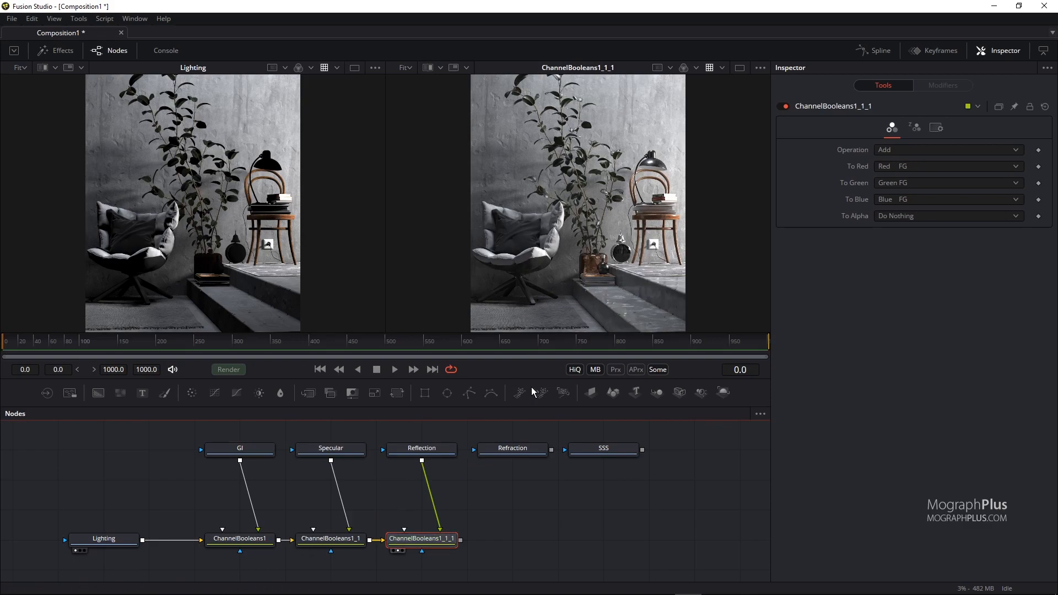
Chain a further Channel Booleans copy after the Reflection one, with Refraction as its foreground, and show it in the second viewer.
{"action": "left_click_drag", "start_coordinate": [487, 515], "coordinate": [446, 551]}
{"action": "key", "text": "ctrl+c"}
{"action": "left_click", "coordinate": [471, 521]}
{"action": "key", "text": "ctrl+v"}
{"action": "left_click_drag", "start_coordinate": [471, 513], "coordinate": [474, 541]}
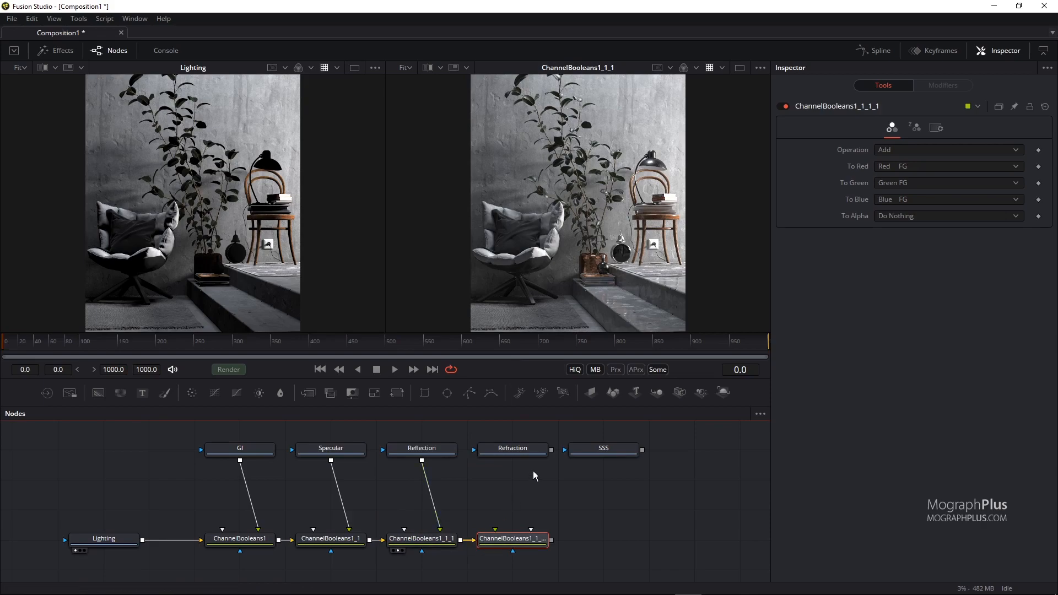
{"action": "left_click_drag", "start_coordinate": [549, 451], "coordinate": [531, 530]}
{"action": "key", "text": "2"}
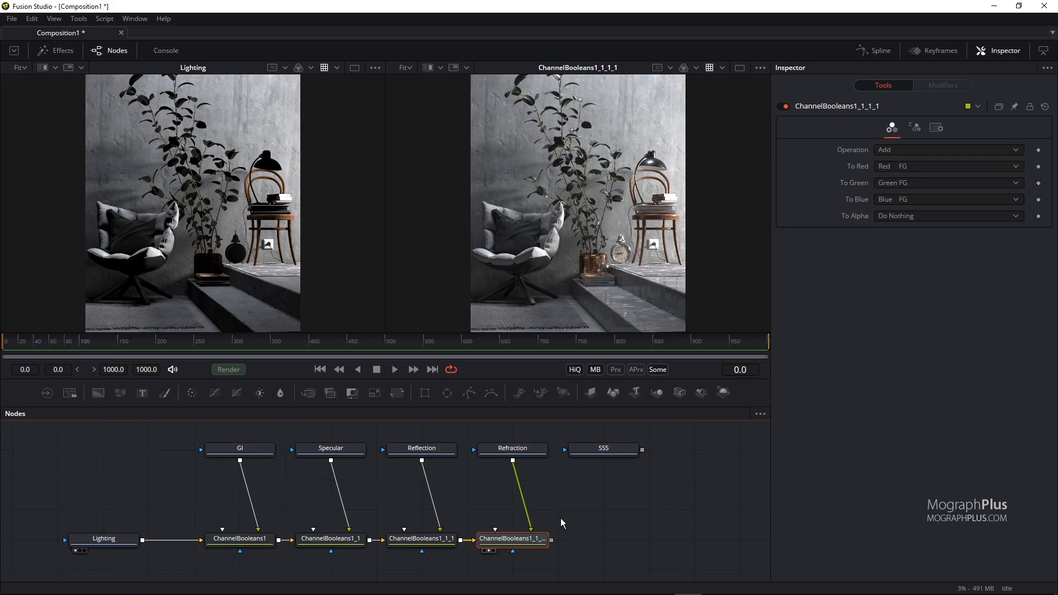
Chain a final Channel Booleans copy after the Refraction one, with SSS as its foreground, and show it in the second viewer.
{"action": "left_click", "coordinate": [592, 510]}
{"action": "key", "text": "ctrl+v"}
{"action": "left_click_drag", "start_coordinate": [582, 509], "coordinate": [565, 540]}
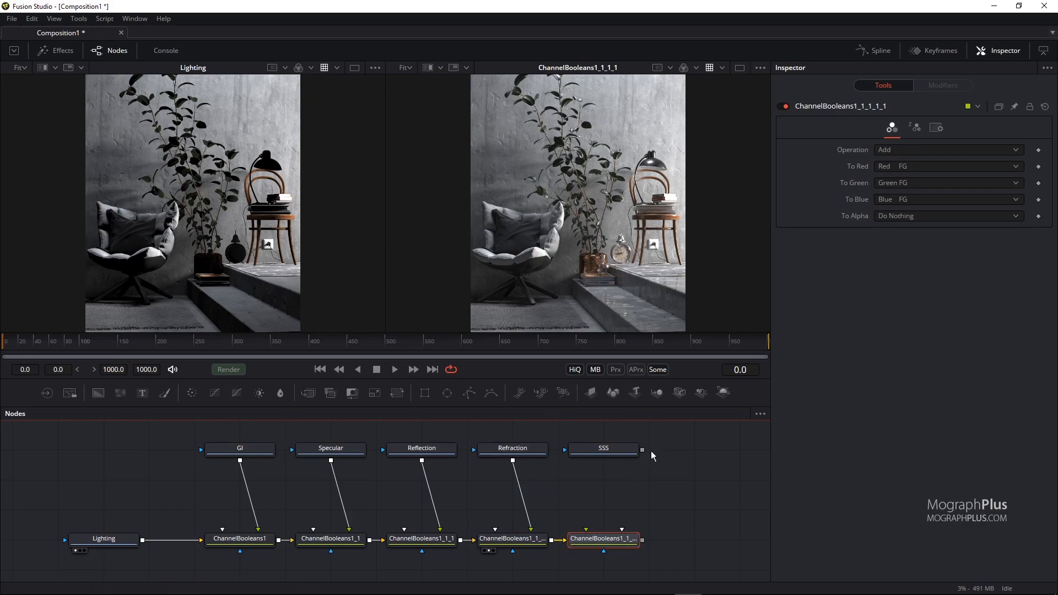
{"action": "left_click_drag", "start_coordinate": [642, 450], "coordinate": [611, 539]}
{"action": "key", "text": "2"}
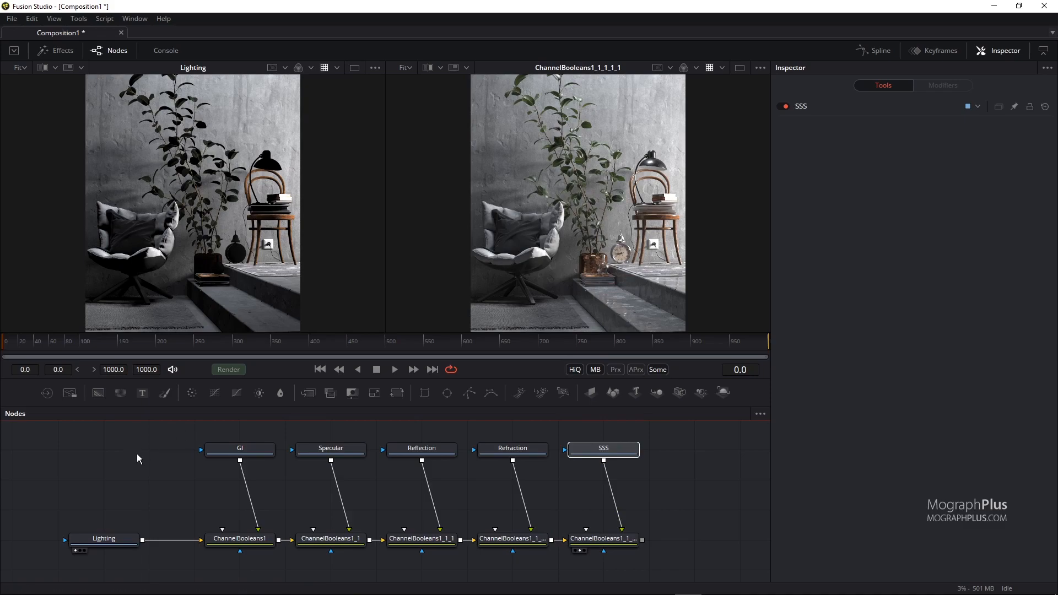
Turn off arranging tools to the grid in the node graph.
{"action": "right_click", "coordinate": [156, 462]}
{"action": "mouse_move", "coordinate": [292, 314]}
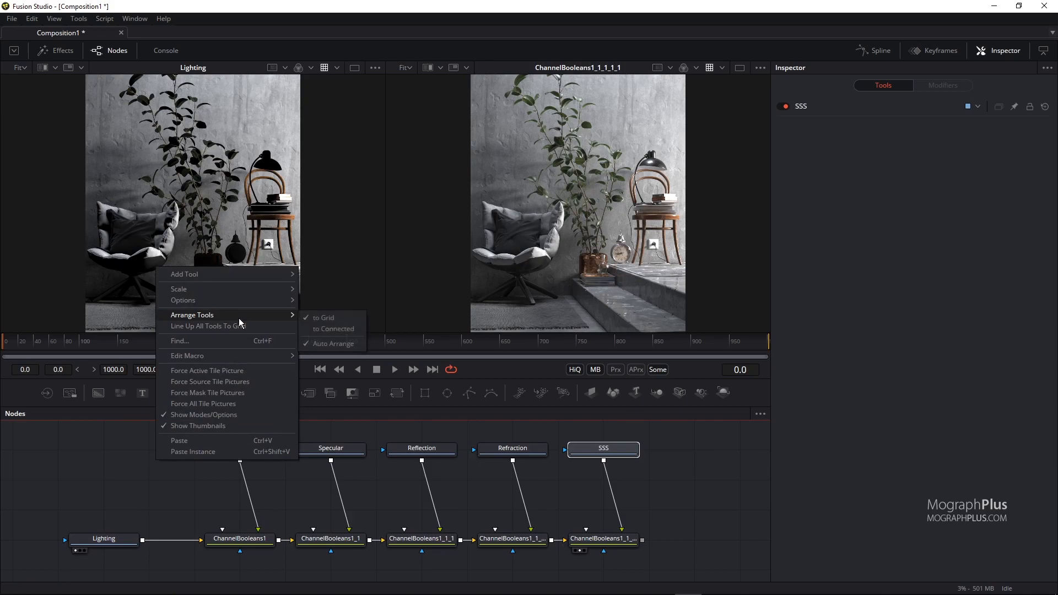
{"action": "left_click", "coordinate": [323, 323]}
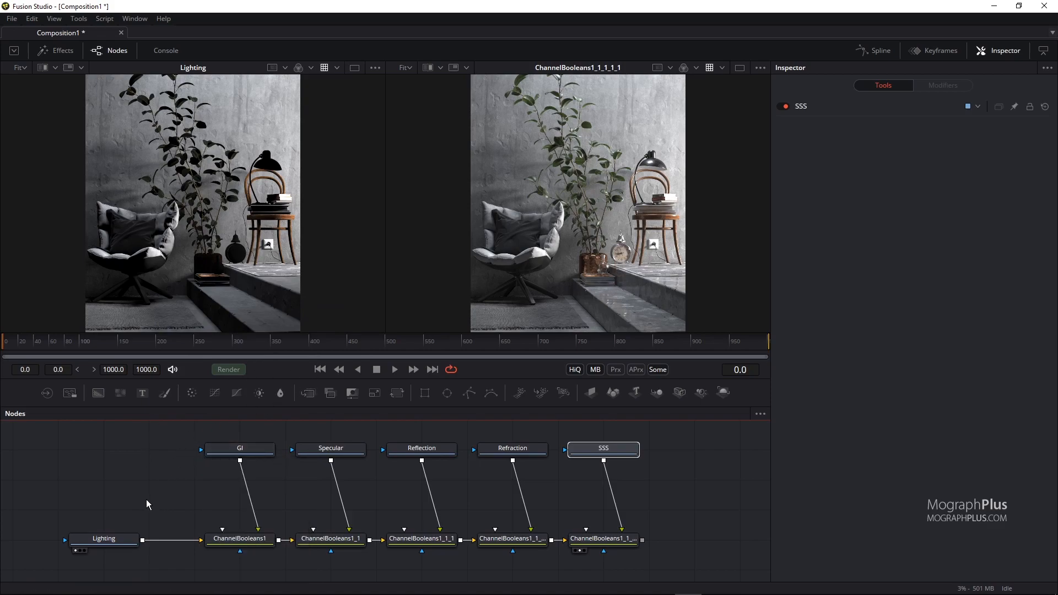
Duplicate the Lighting loader, place the copy above the original and rename it Beauty.
{"action": "left_click", "coordinate": [110, 537]}
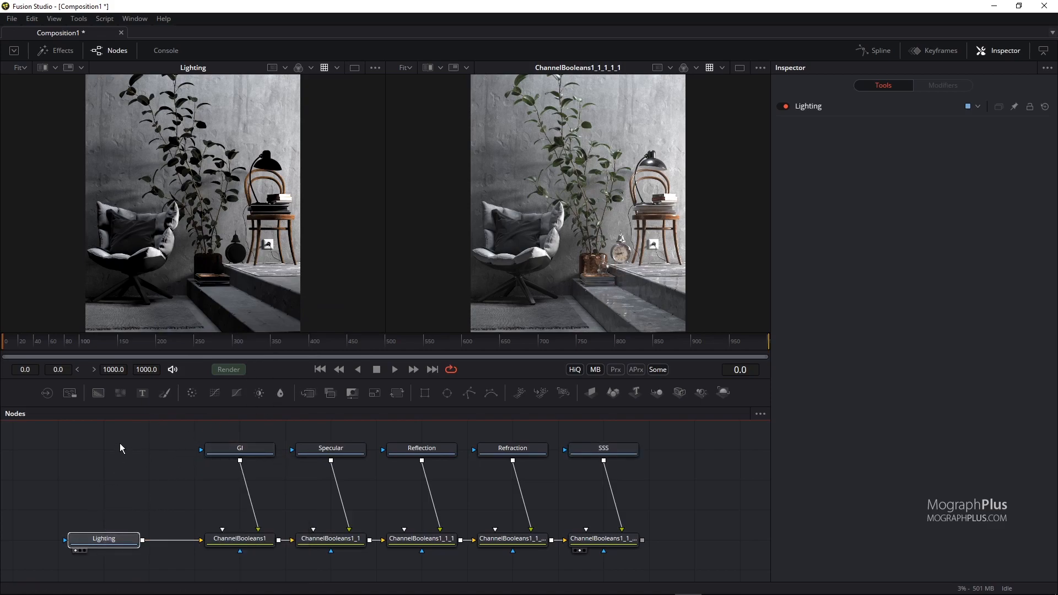
{"action": "key", "text": "ctrl+v"}
{"action": "left_click_drag", "start_coordinate": [144, 491], "coordinate": [101, 468]}
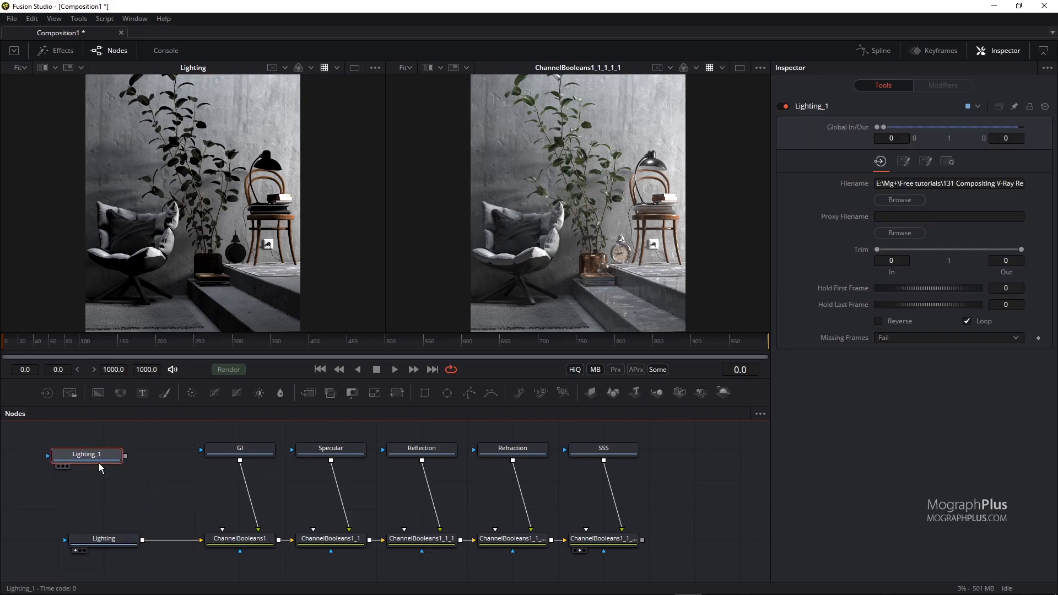
{"action": "key", "text": "F2"}
{"action": "type", "text": "B"}
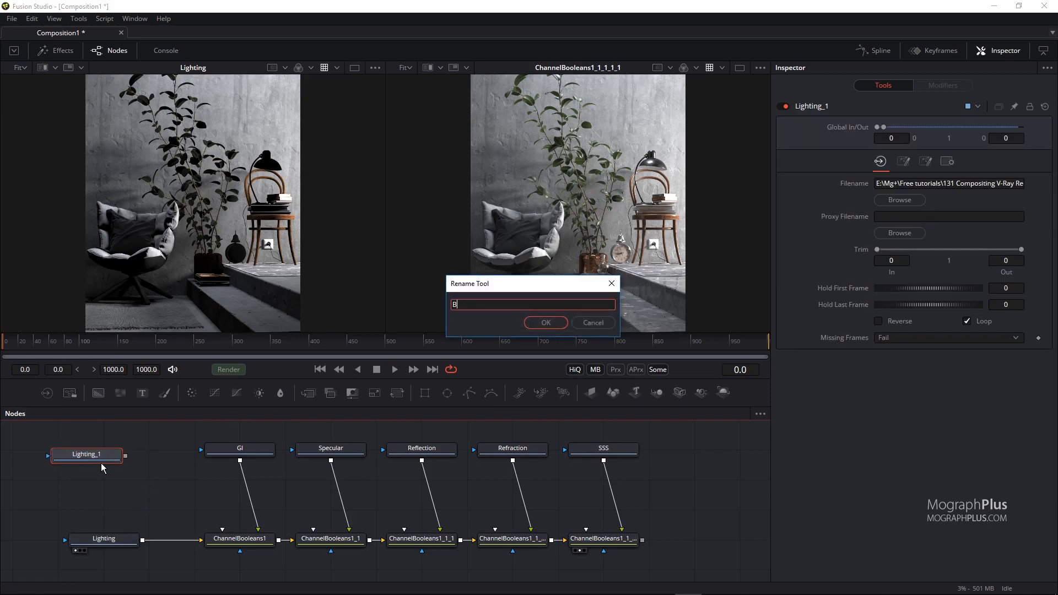
{"action": "key", "text": "Return"}
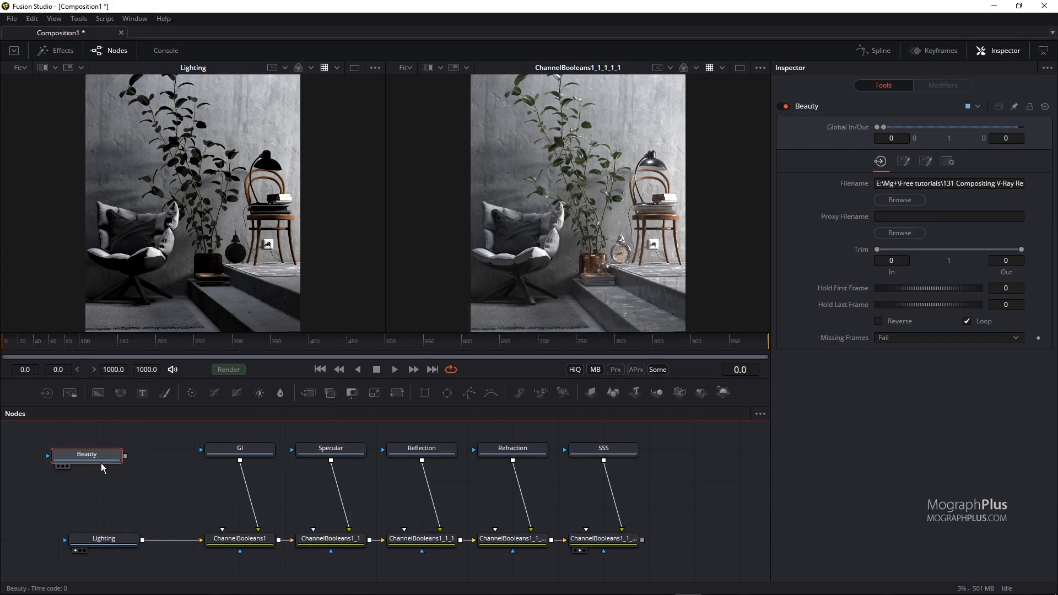
Set the Beauty loader's Red, Green and Blue channels to R, G and B.
{"action": "left_click", "coordinate": [902, 162]}
{"action": "left_click", "coordinate": [944, 220]}
{"action": "scroll", "coordinate": [945, 243], "scroll_direction": "up", "scroll_amount": 7}
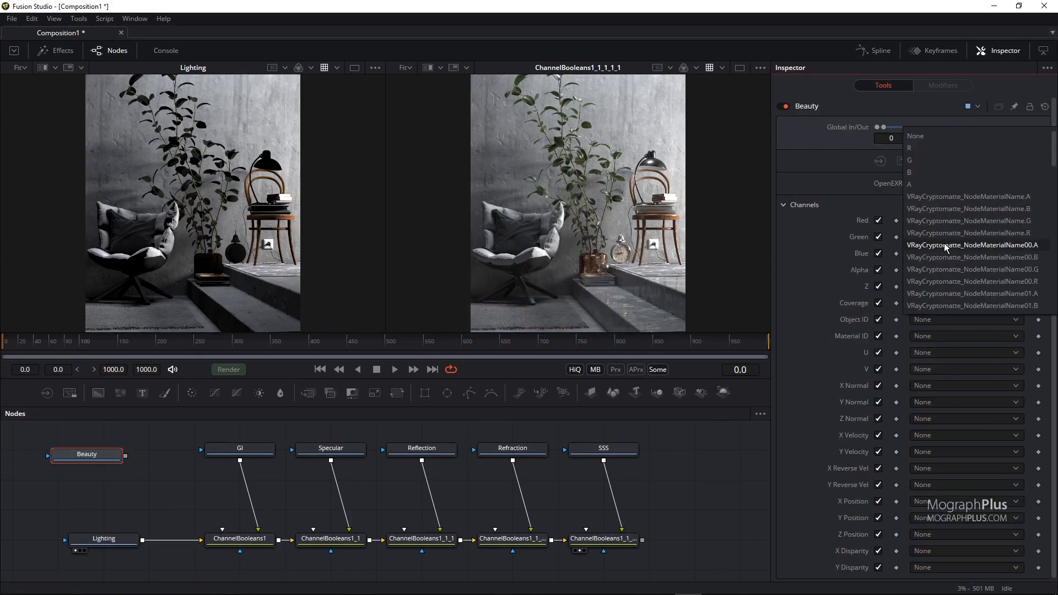
{"action": "left_click", "coordinate": [948, 148]}
{"action": "left_click", "coordinate": [942, 237]}
{"action": "scroll", "coordinate": [944, 238], "scroll_direction": "up", "scroll_amount": 7}
{"action": "left_click", "coordinate": [941, 177]}
{"action": "left_click", "coordinate": [939, 253]}
{"action": "scroll", "coordinate": [937, 246], "scroll_direction": "up", "scroll_amount": 6}
{"action": "left_click", "coordinate": [926, 211]}
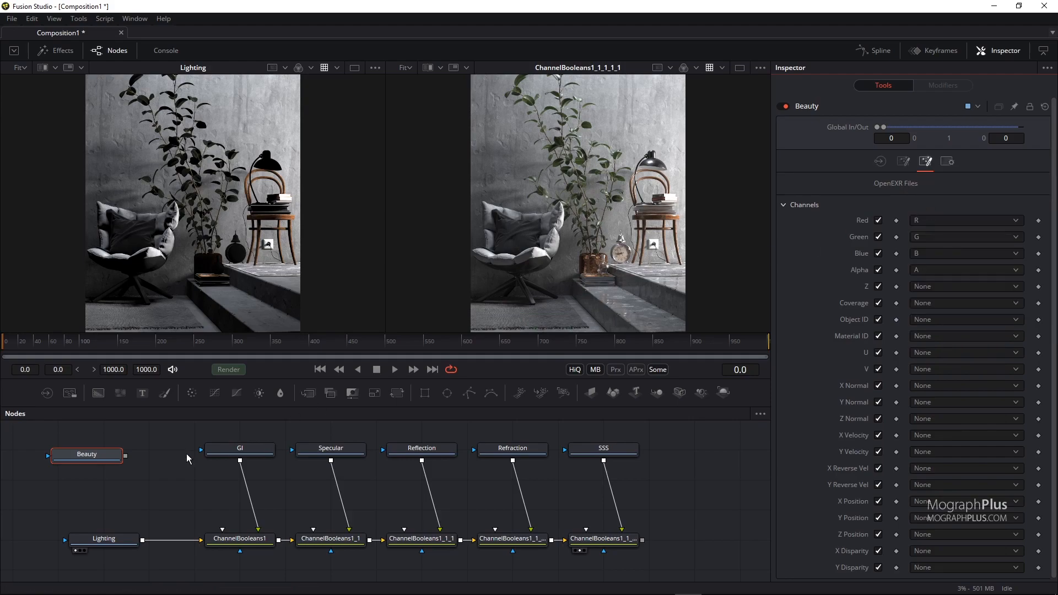
Show Beauty in the first viewer and compare it with the combined render elements in temporarily enlarged viewers.
{"action": "left_click_drag", "start_coordinate": [91, 456], "coordinate": [171, 284]}
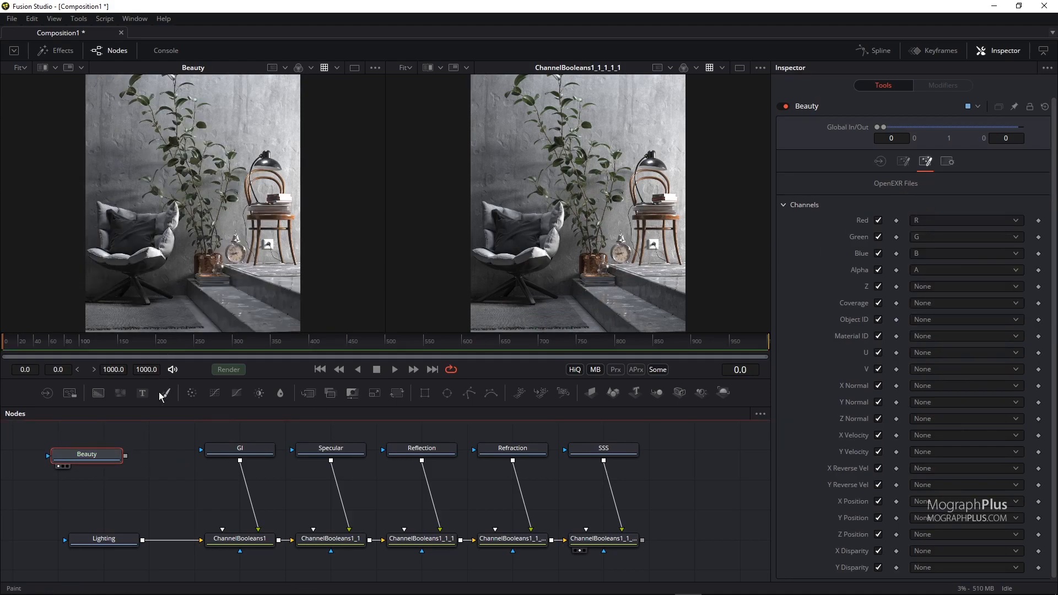
{"action": "left_click_drag", "start_coordinate": [603, 542], "coordinate": [604, 509]}
{"action": "left_click_drag", "start_coordinate": [397, 333], "coordinate": [414, 514]}
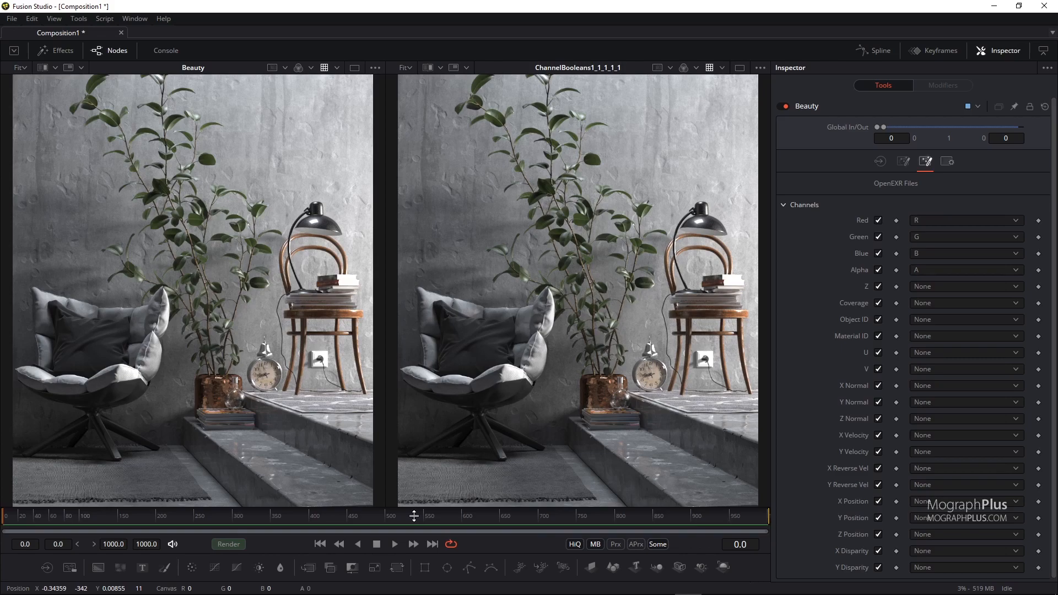
{"action": "left_click_drag", "start_coordinate": [414, 516], "coordinate": [420, 276]}
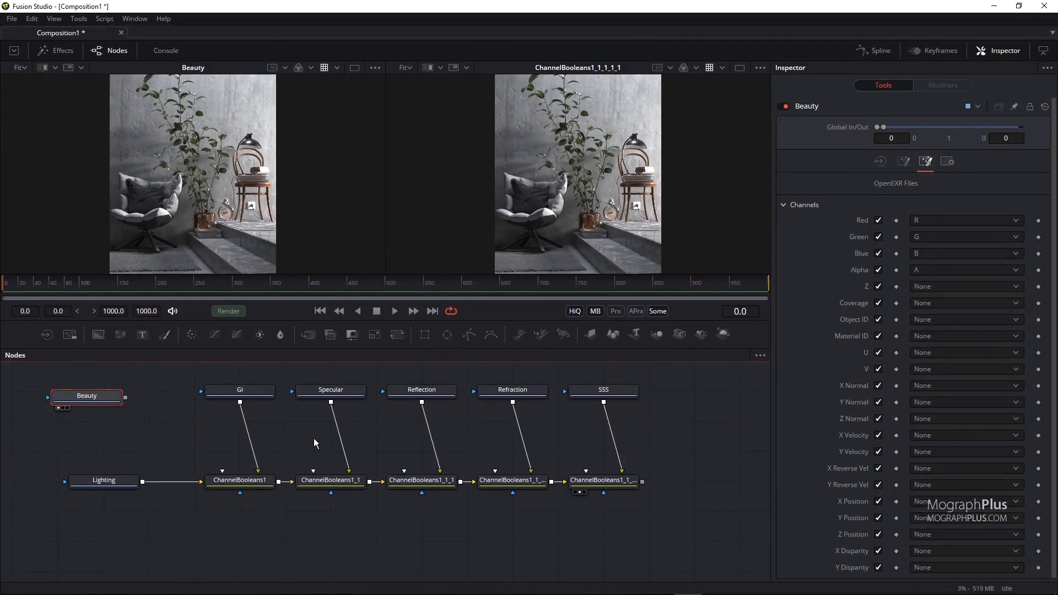
{"action": "scroll", "coordinate": [312, 438], "scroll_direction": "down", "scroll_amount": 2}
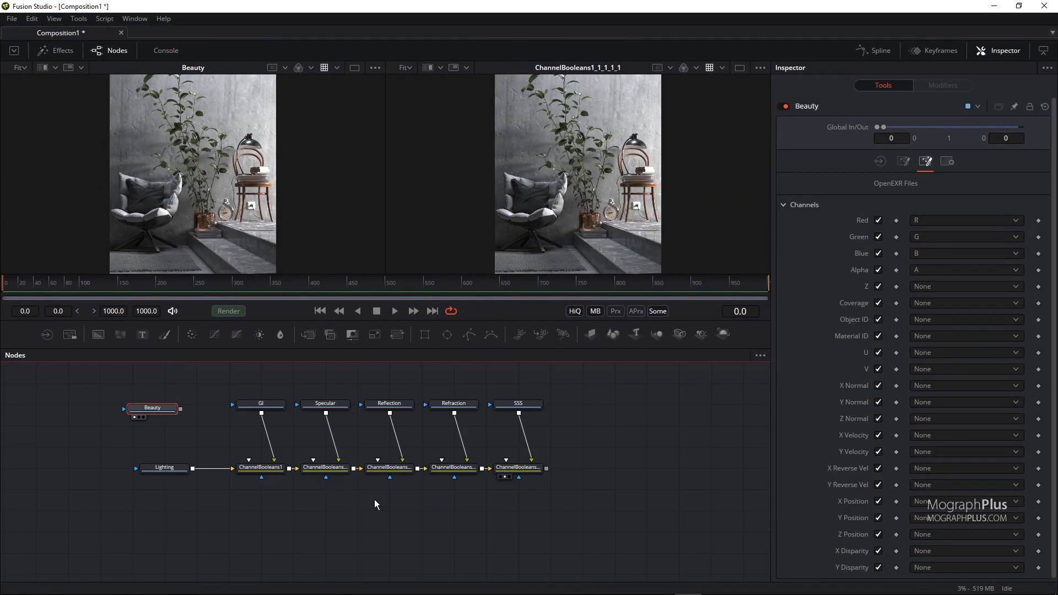
Show the SSS, Lighting and GI elements one by one in the second viewer, returning to SSS.
{"action": "left_click_drag", "start_coordinate": [519, 404], "coordinate": [539, 232]}
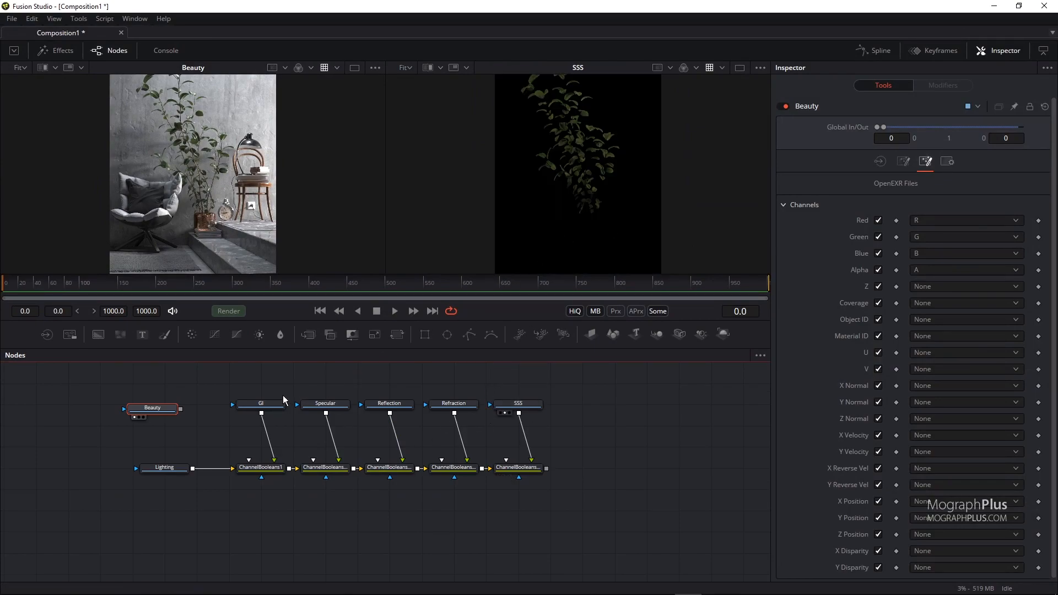
{"action": "left_click_drag", "start_coordinate": [164, 467], "coordinate": [560, 229]}
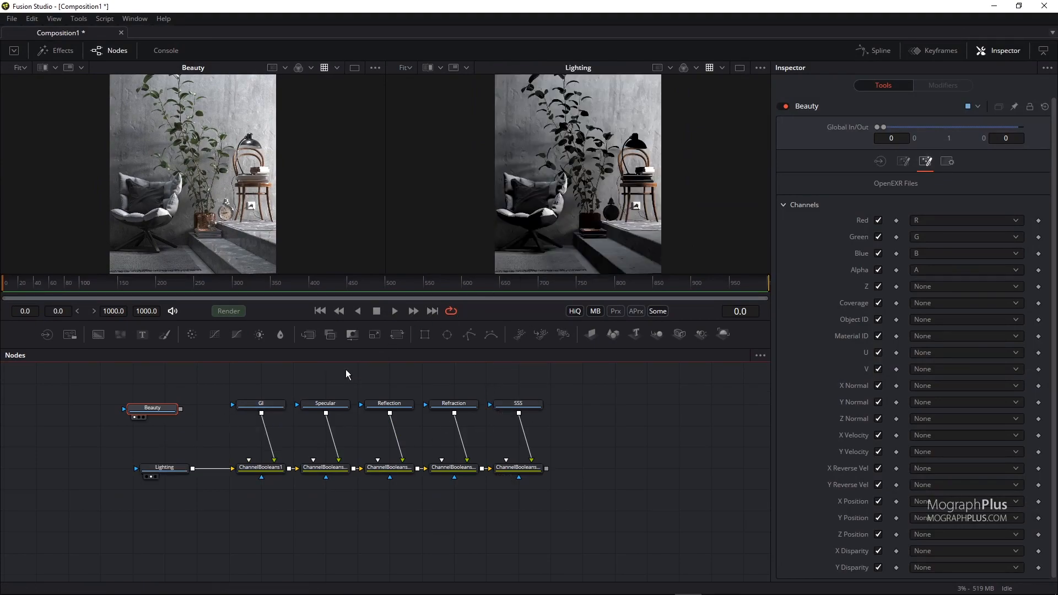
{"action": "left_click_drag", "start_coordinate": [261, 403], "coordinate": [572, 229]}
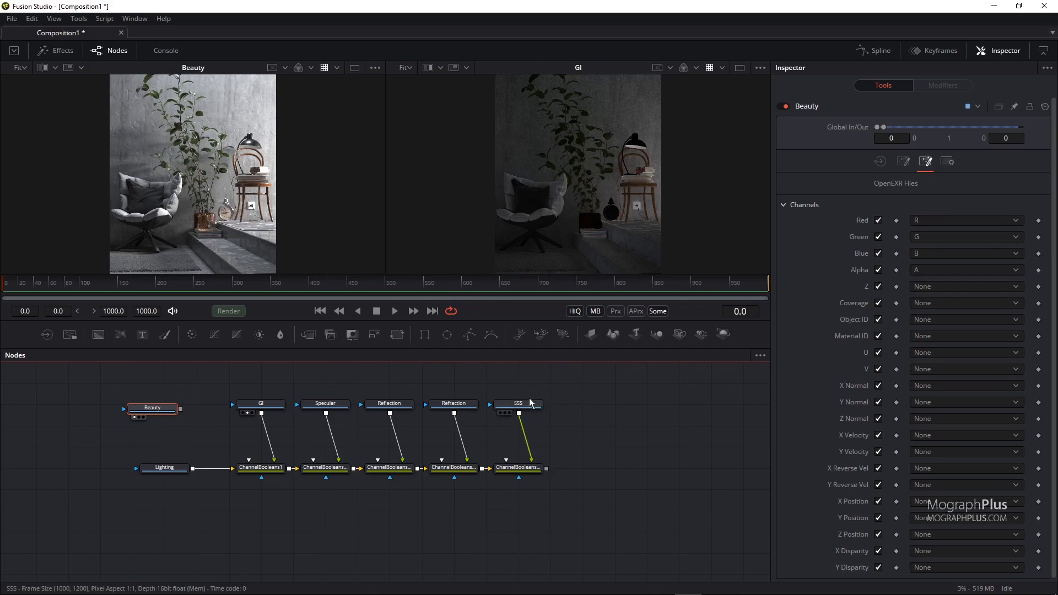
{"action": "left_click_drag", "start_coordinate": [532, 408], "coordinate": [596, 235]}
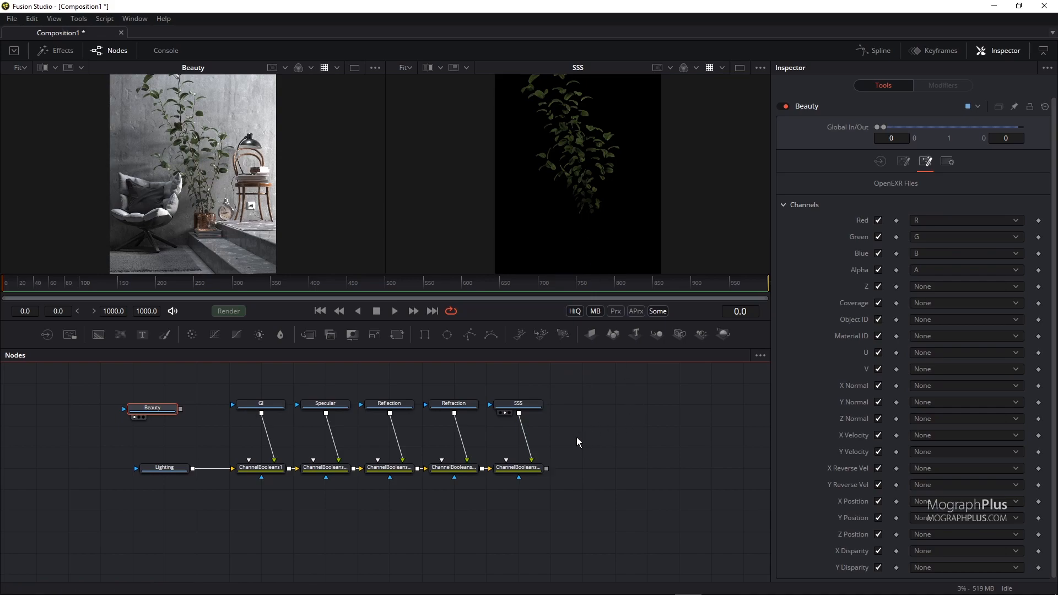
{"action": "left_click_drag", "start_coordinate": [572, 437], "coordinate": [559, 447]}
{"action": "scroll", "coordinate": [540, 443], "scroll_direction": "up", "scroll_amount": 3}
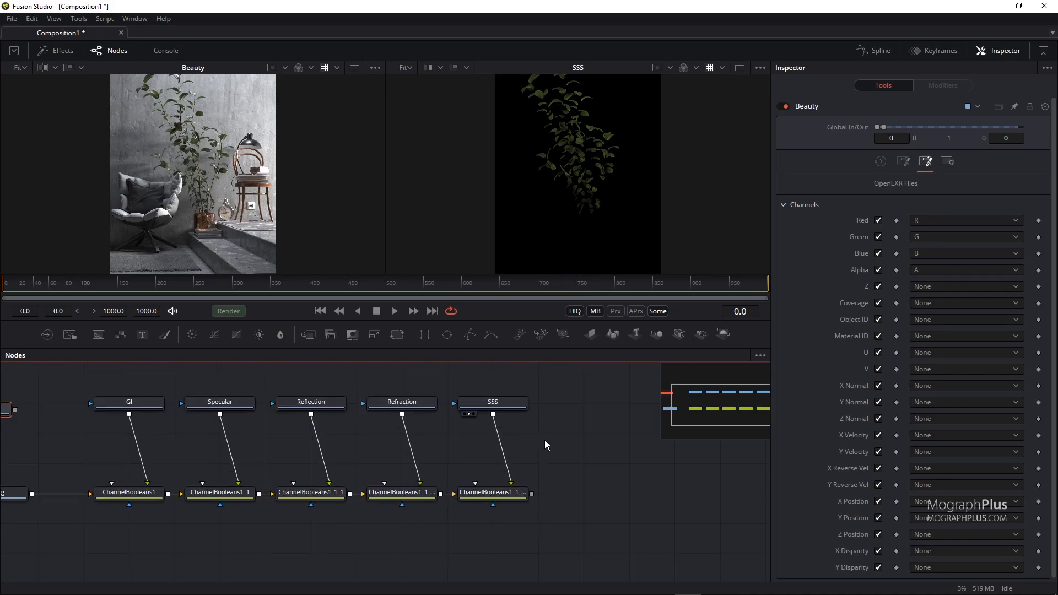
{"action": "right_click", "coordinate": [603, 450]}
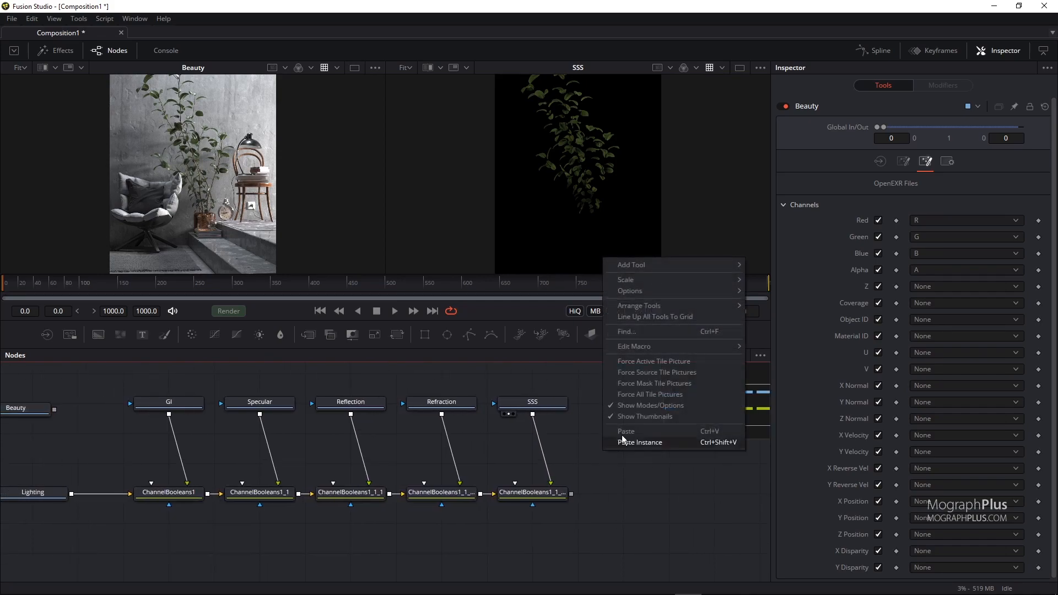
{"action": "mouse_move", "coordinate": [692, 266]}
{"action": "mouse_move", "coordinate": [782, 309]}
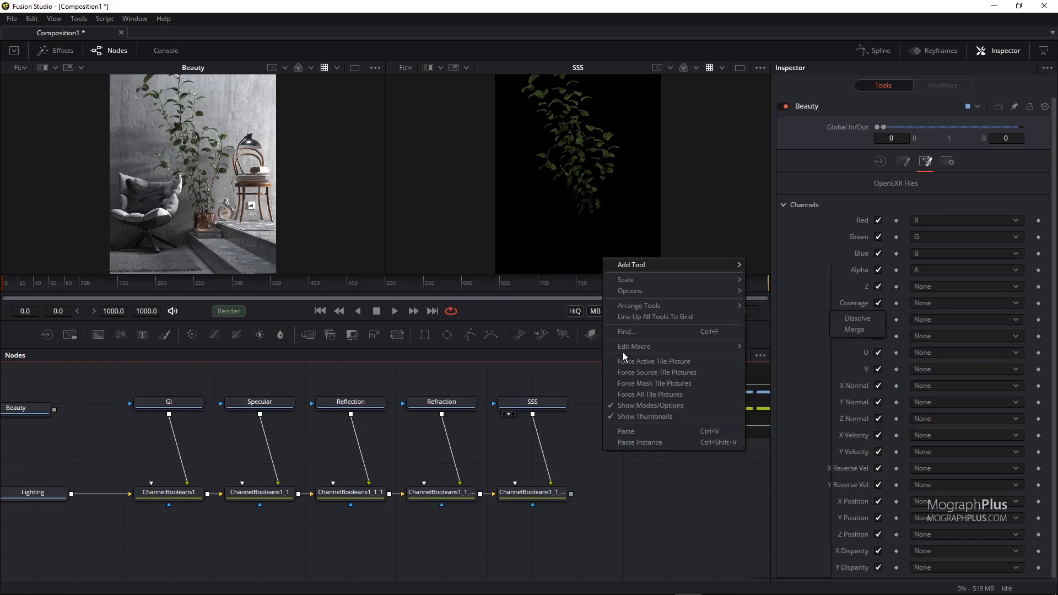
{"action": "left_click", "coordinate": [562, 365]}
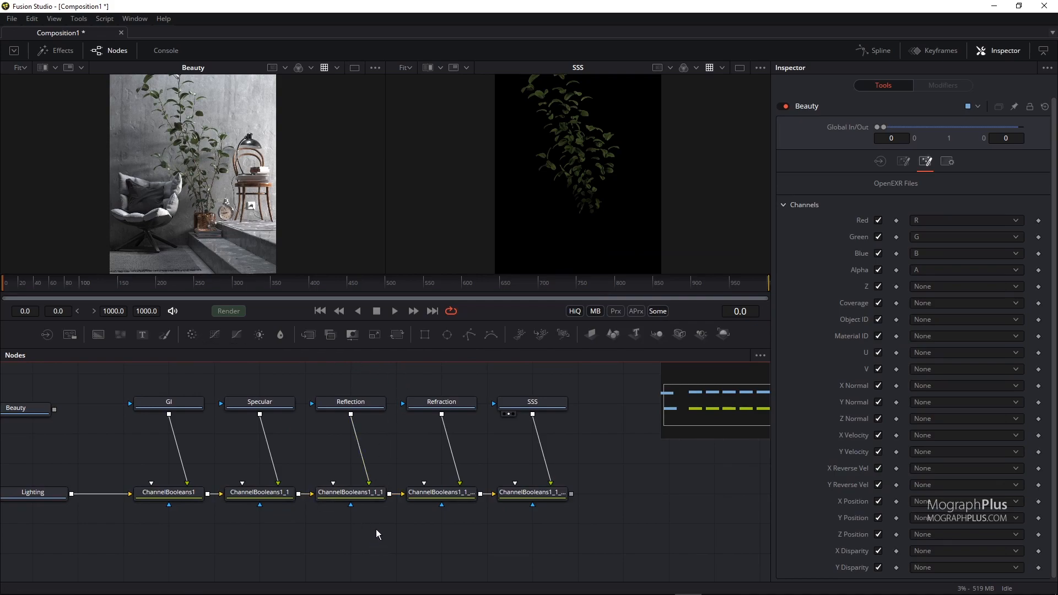
Add a Color Corrector tool by searching for "cc" and place it beside the last Channel Booleans node.
{"action": "key", "text": "shift+space"}
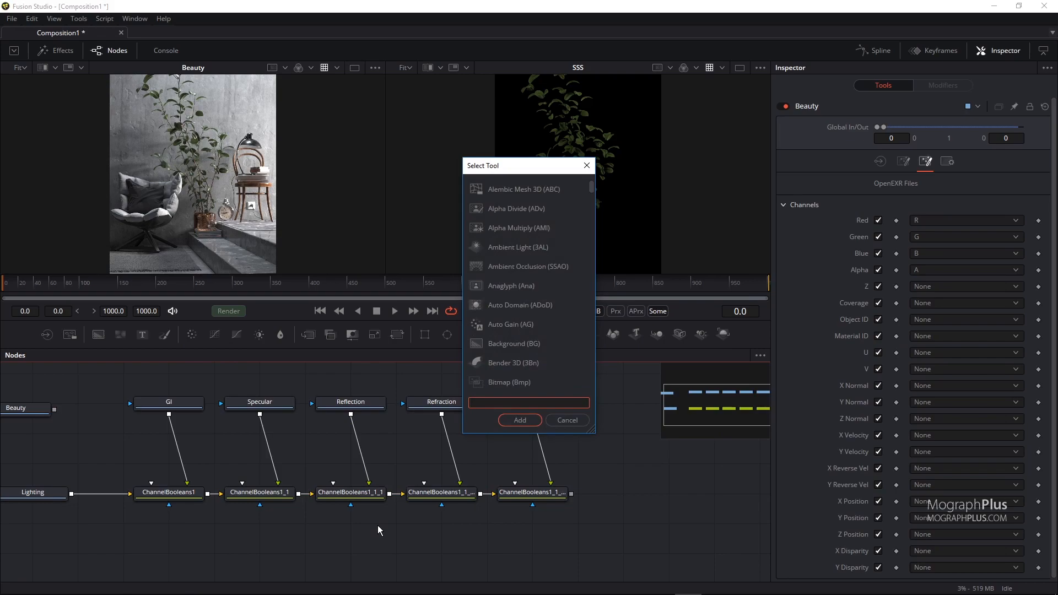
{"action": "type", "text": "color"}
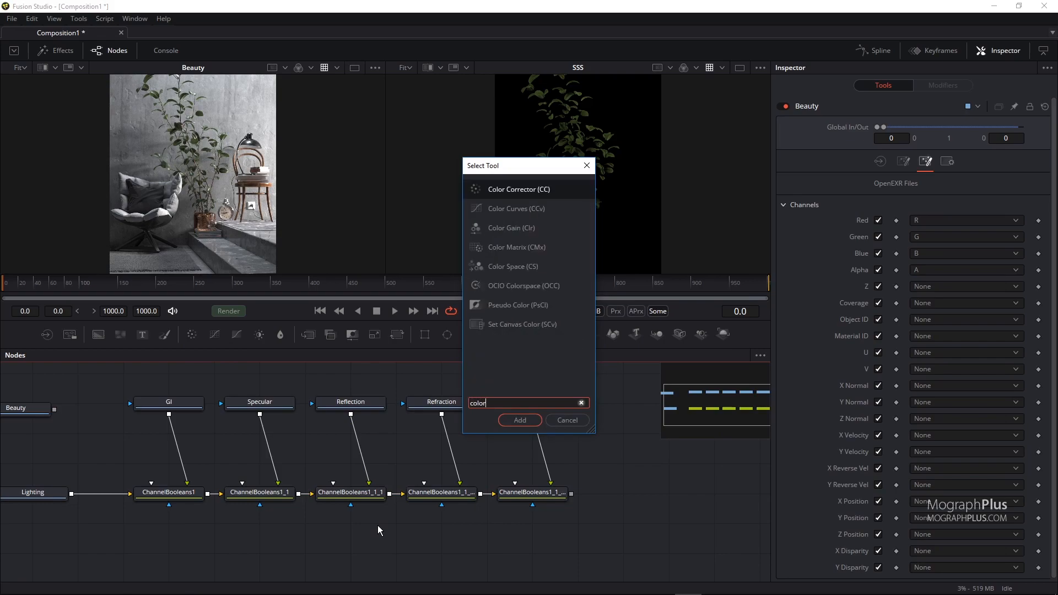
{"action": "type", "text": " corr"}
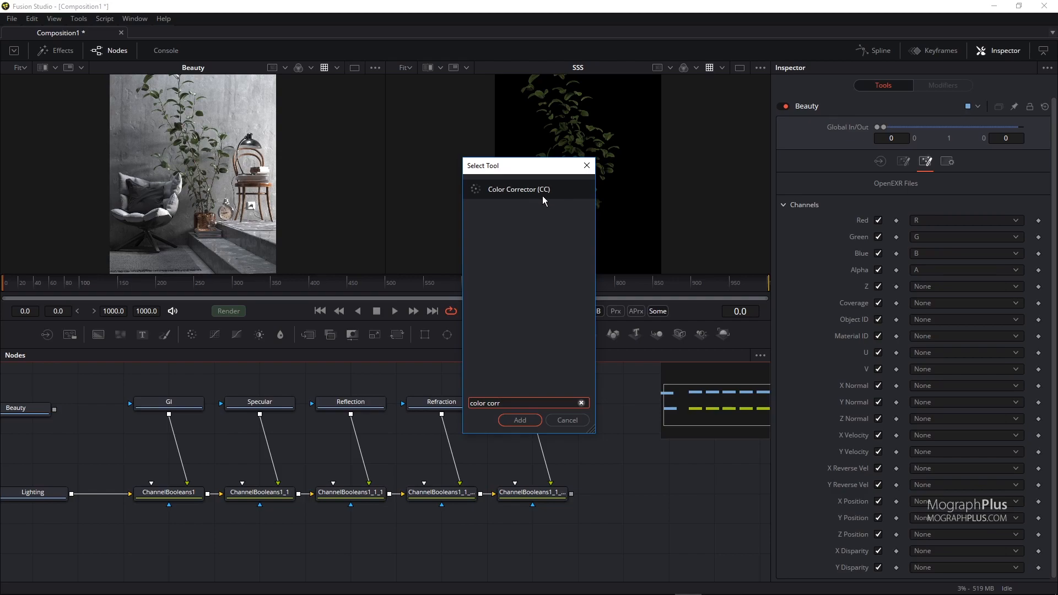
{"action": "left_click", "coordinate": [581, 404]}
{"action": "type", "text": "cc"}
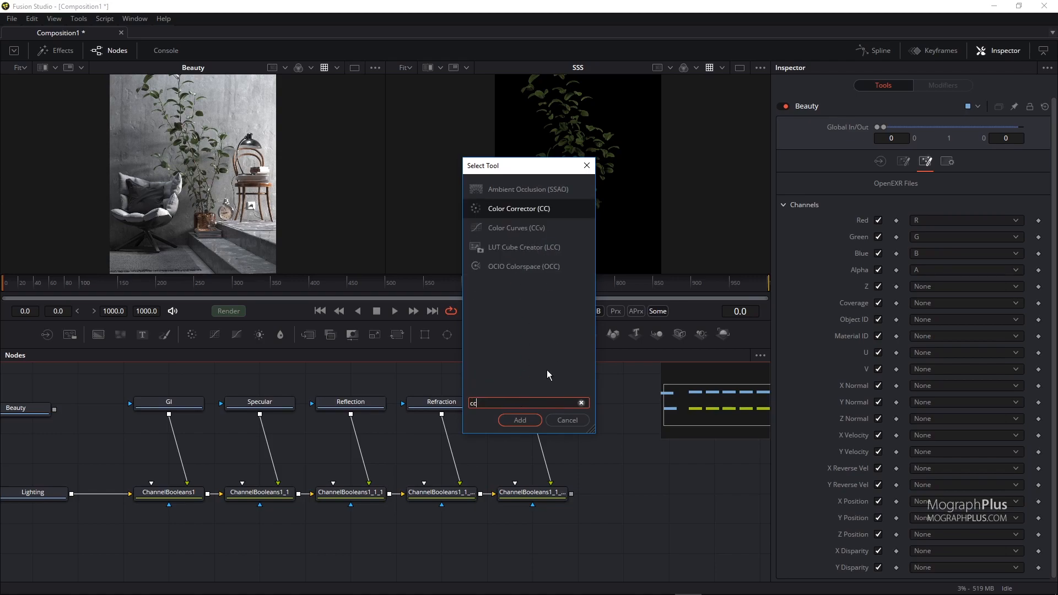
{"action": "left_click", "coordinate": [520, 421]}
{"action": "left_click_drag", "start_coordinate": [362, 546], "coordinate": [635, 476]}
{"action": "left_click_drag", "start_coordinate": [609, 524], "coordinate": [505, 529]}
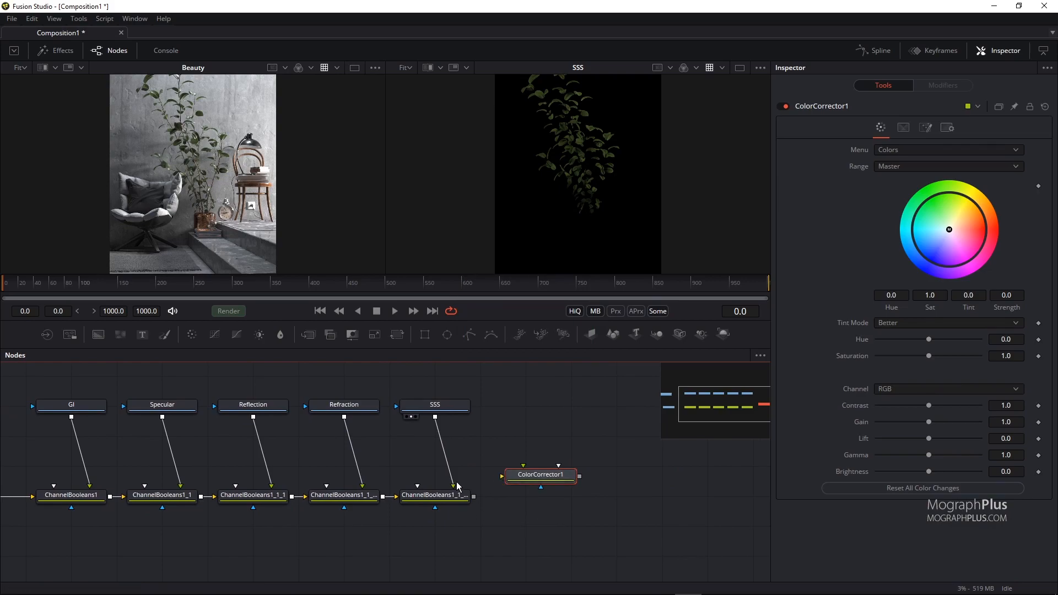
Insert the Color Corrector into the connection between the SSS loader and the last Channel Booleans node.
{"action": "left_click_drag", "start_coordinate": [454, 484], "coordinate": [543, 424]}
{"action": "left_click_drag", "start_coordinate": [473, 406], "coordinate": [423, 499]}
{"action": "left_click_drag", "start_coordinate": [539, 482], "coordinate": [445, 456]}
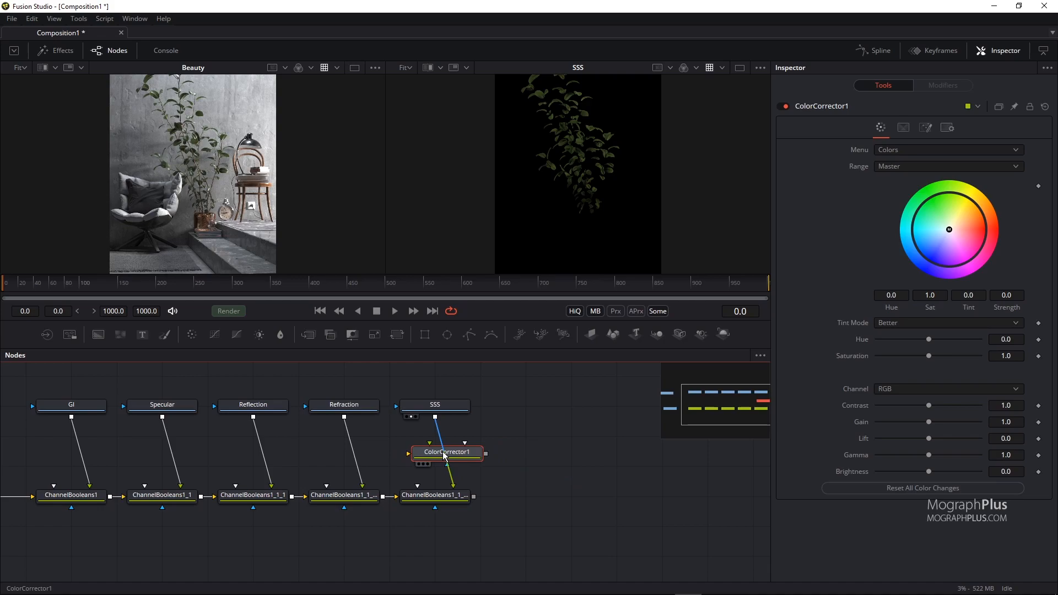
{"action": "left_click_drag", "start_coordinate": [445, 456], "coordinate": [441, 454]}
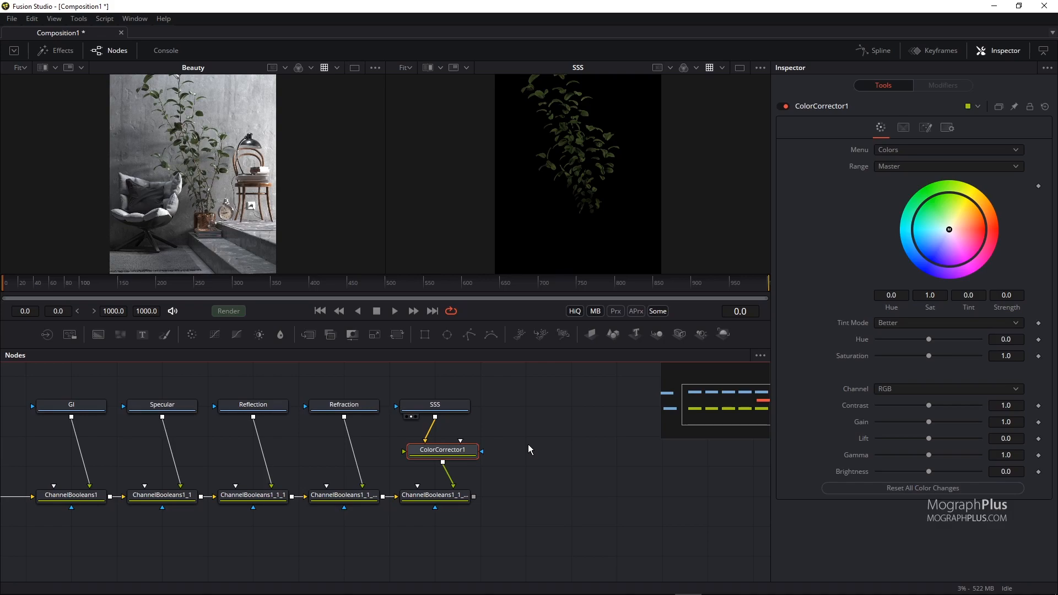
Show the SSS loader in the first viewer and its Color Corrector in the second viewer for comparison.
{"action": "mouse_move", "coordinate": [441, 455]}
{"action": "left_mouse_down"}
{"action": "mouse_move", "coordinate": [561, 477]}
{"action": "mouse_move", "coordinate": [441, 455]}
{"action": "left_mouse_up"}
{"action": "left_click_drag", "start_coordinate": [435, 406], "coordinate": [224, 236]}
{"action": "left_click_drag", "start_coordinate": [445, 453], "coordinate": [583, 226]}
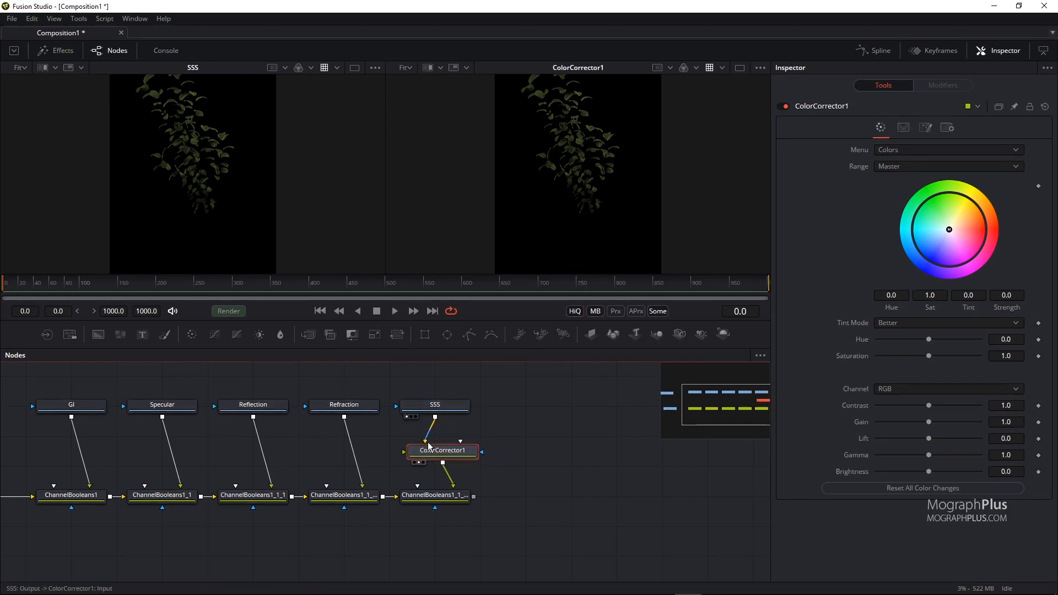
Set the saturation of the colour corrector on the SSS pass to 1.85 and enlarge the viewer area.
{"action": "left_click", "coordinate": [1000, 356]}
{"action": "type", "text": "85"}
{"action": "key", "text": "Tab"}
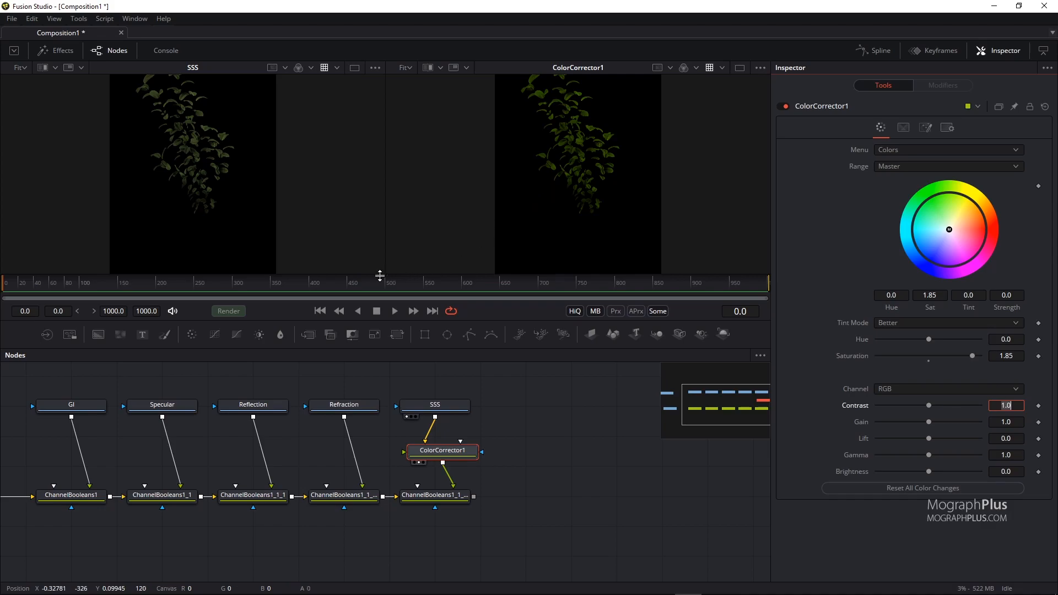
{"action": "left_click_drag", "start_coordinate": [384, 273], "coordinate": [392, 321]}
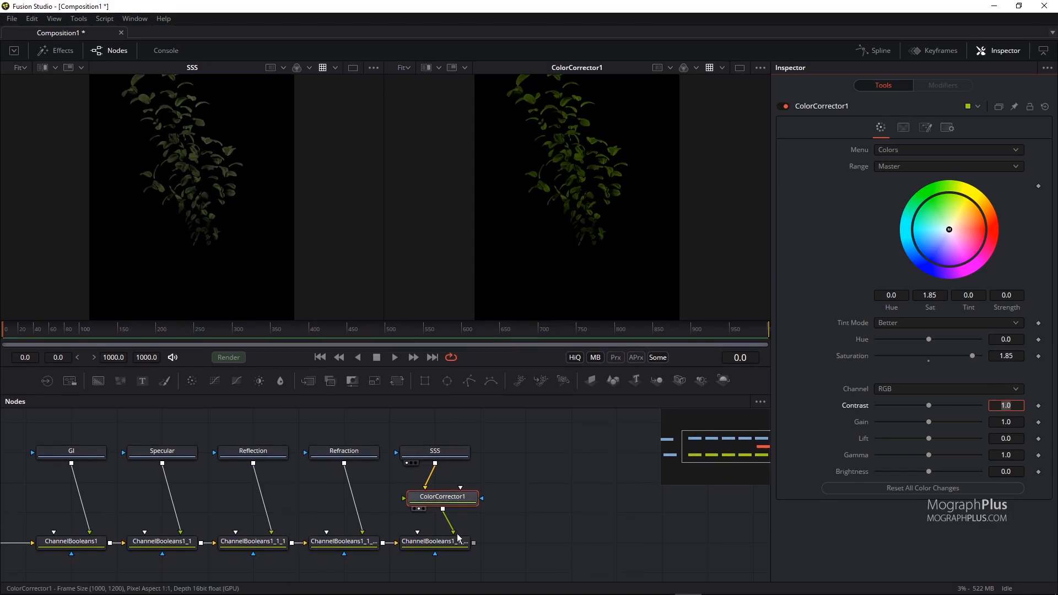
Show the last ChannelBooleans node in the second viewer and compare the composite with the SSS colour corrector disabled and enabled.
{"action": "left_click_drag", "start_coordinate": [441, 547], "coordinate": [547, 255]}
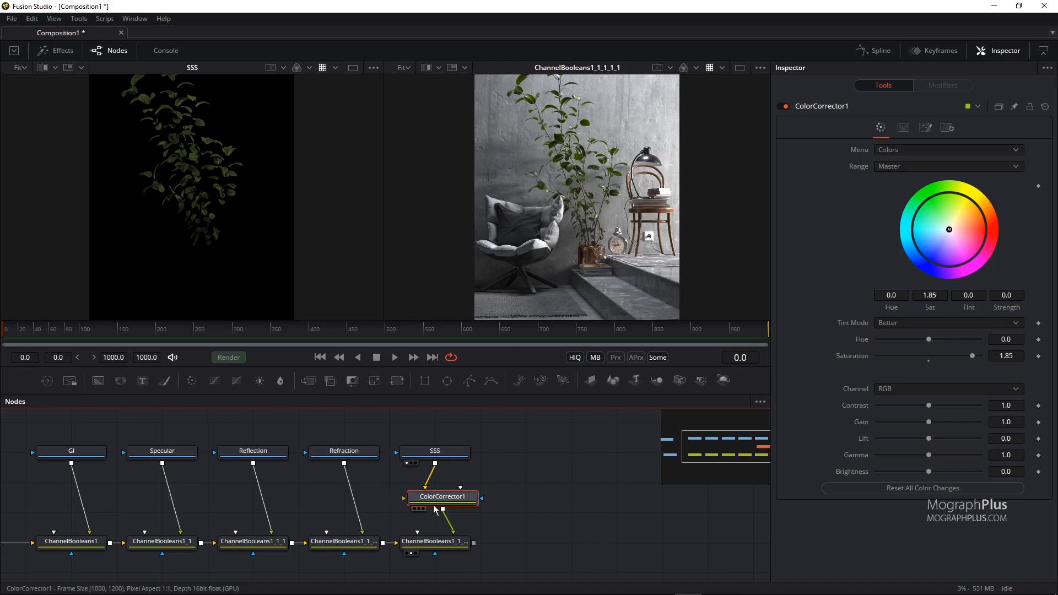
{"action": "left_click", "coordinate": [785, 106]}
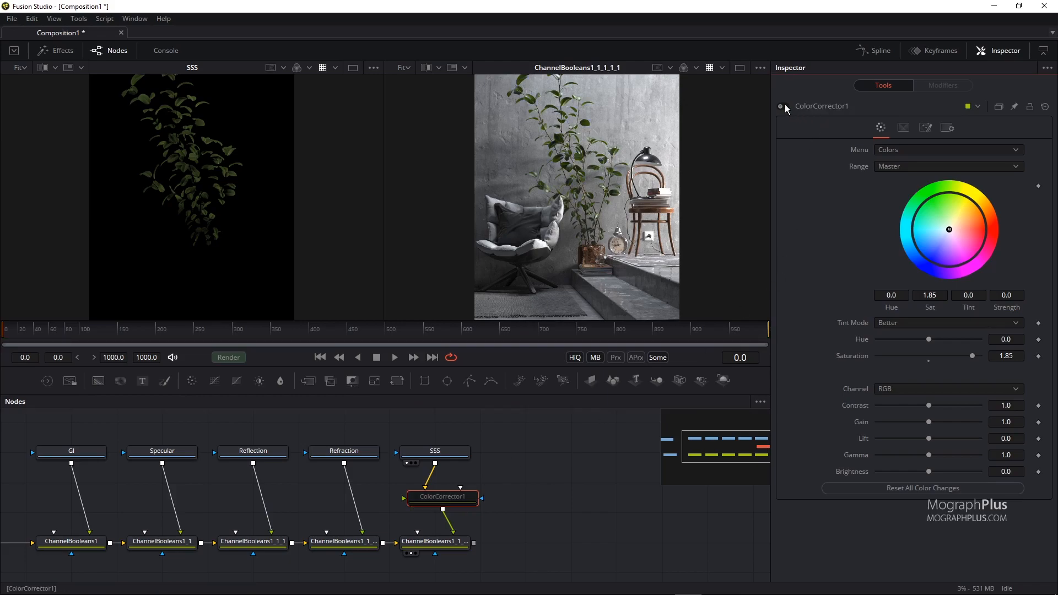
{"action": "left_click", "coordinate": [785, 106]}
{"action": "left_click", "coordinate": [785, 106]}
{"action": "left_click", "coordinate": [785, 106]}
{"action": "left_click", "coordinate": [785, 107]}
{"action": "left_click", "coordinate": [785, 106]}
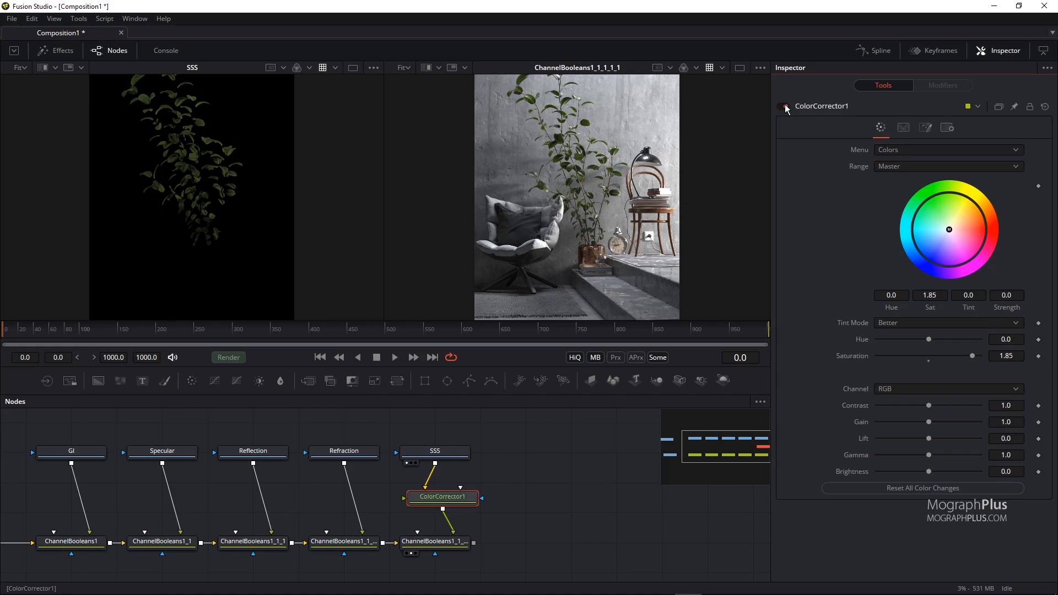
{"action": "left_click", "coordinate": [784, 107]}
{"action": "left_click", "coordinate": [785, 106]}
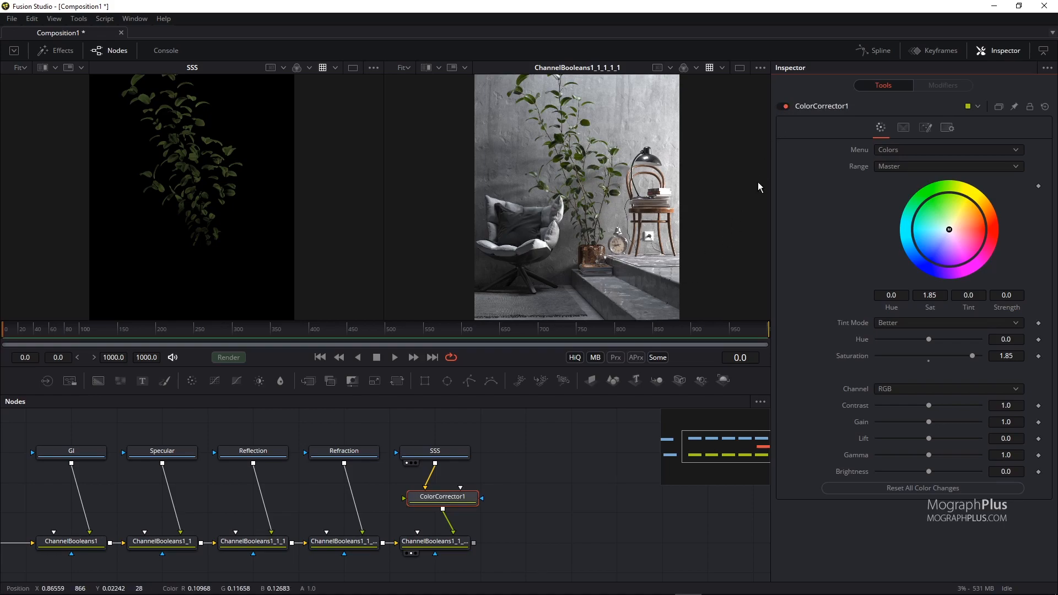
{"action": "left_click", "coordinate": [785, 106]}
{"action": "left_click", "coordinate": [784, 106]}
{"action": "scroll", "coordinate": [502, 311], "scroll_direction": "up", "scroll_amount": 3}
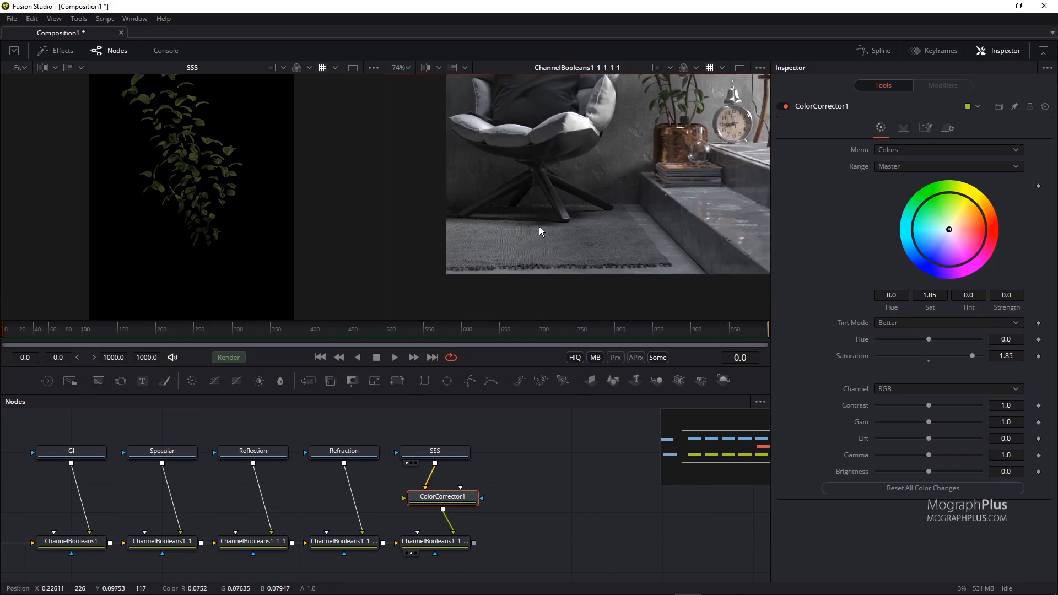
{"action": "key", "text": "ctrl+f"}
Preview the Lighting pass and the GI pass one after the other in the second viewer.
{"action": "left_click_drag", "start_coordinate": [415, 320], "coordinate": [415, 326]}
{"action": "left_click_drag", "start_coordinate": [323, 432], "coordinate": [520, 422]}
{"action": "left_click_drag", "start_coordinate": [126, 541], "coordinate": [565, 248]}
{"action": "left_click_drag", "start_coordinate": [278, 454], "coordinate": [561, 295]}
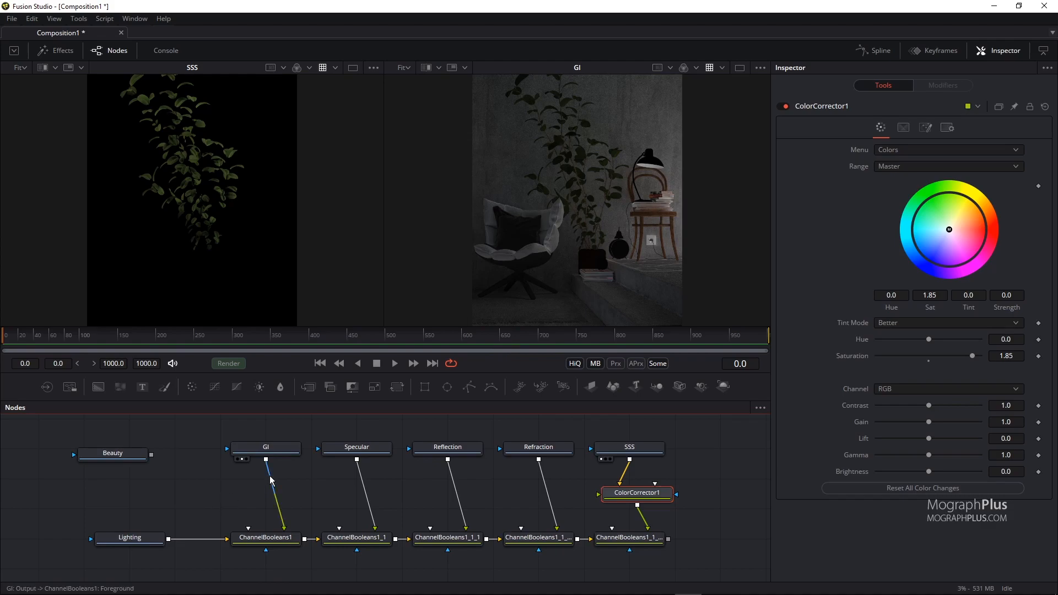
{"action": "left_click", "coordinate": [189, 509]}
{"action": "left_click_drag", "start_coordinate": [155, 523], "coordinate": [161, 488]}
{"action": "left_click_drag", "start_coordinate": [214, 462], "coordinate": [209, 486]}
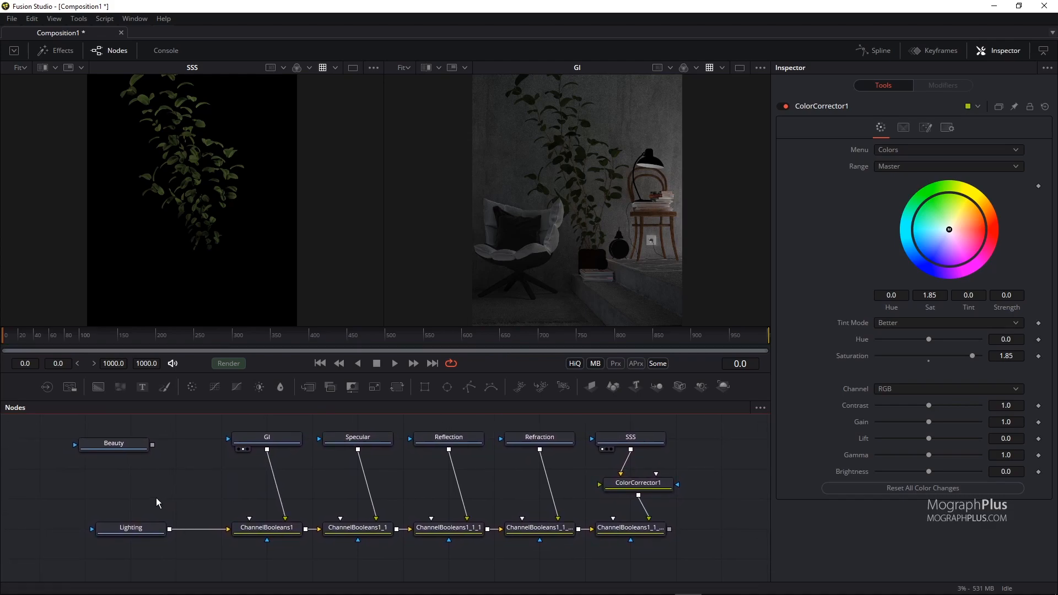
Insert a Color Corrector between the Lighting pass and the first ChannelBooleans node.
{"action": "left_click", "coordinate": [142, 530]}
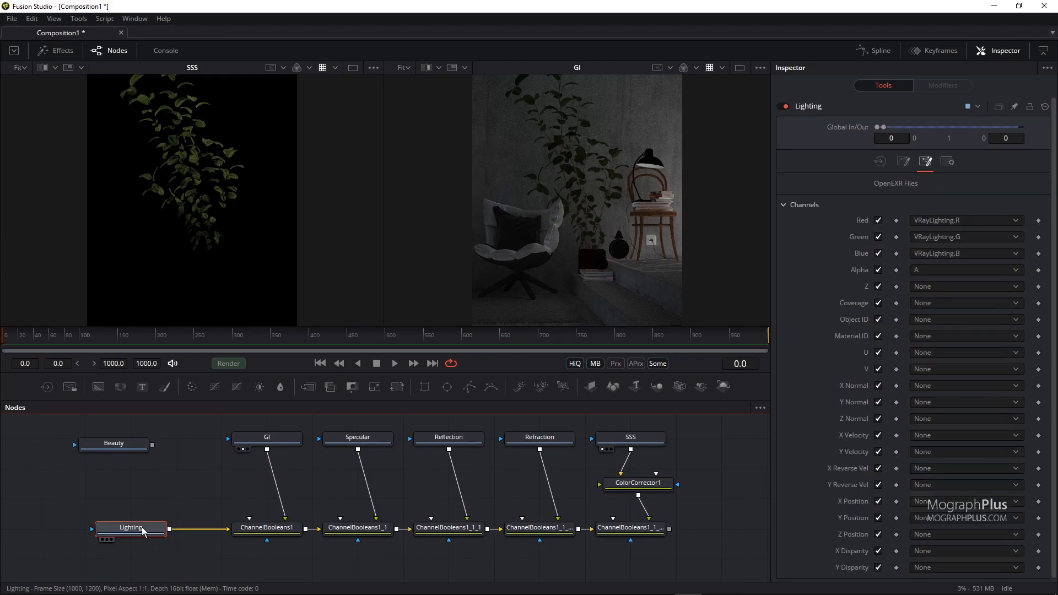
{"action": "key", "text": "shift+space"}
{"action": "type", "text": "cc"}
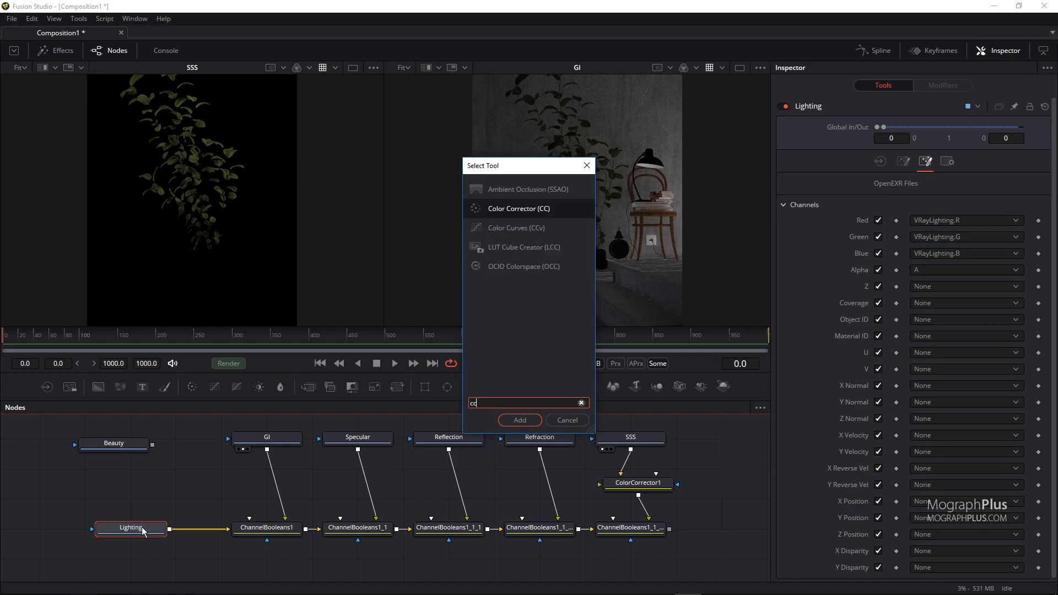
{"action": "key", "text": "Return"}
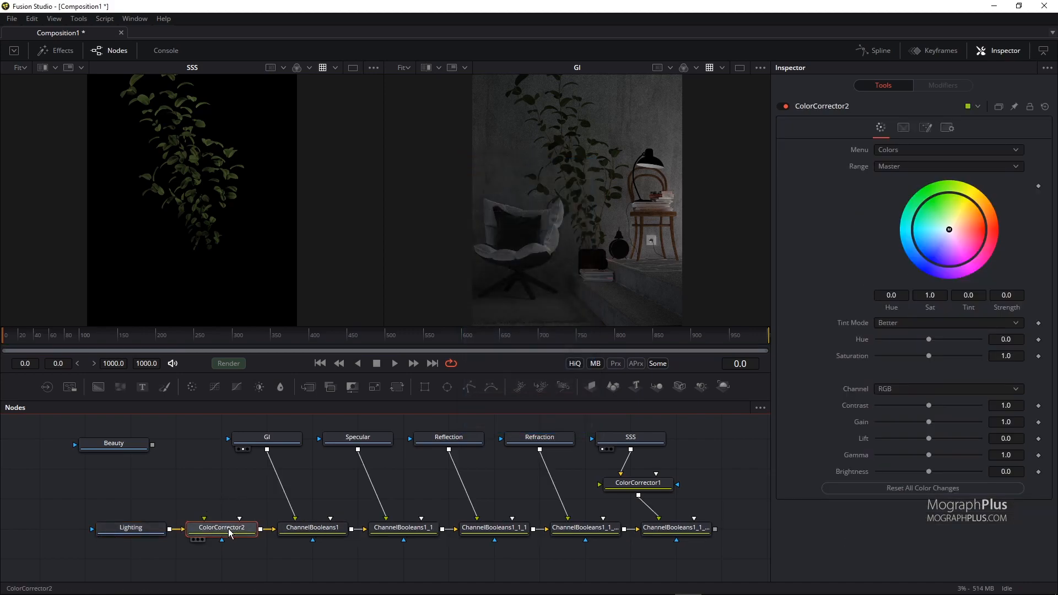
View the Lighting colour corrector beside the final composite and tint it teal, with tint -0.535 and strength 0.878.
{"action": "key", "text": "1"}
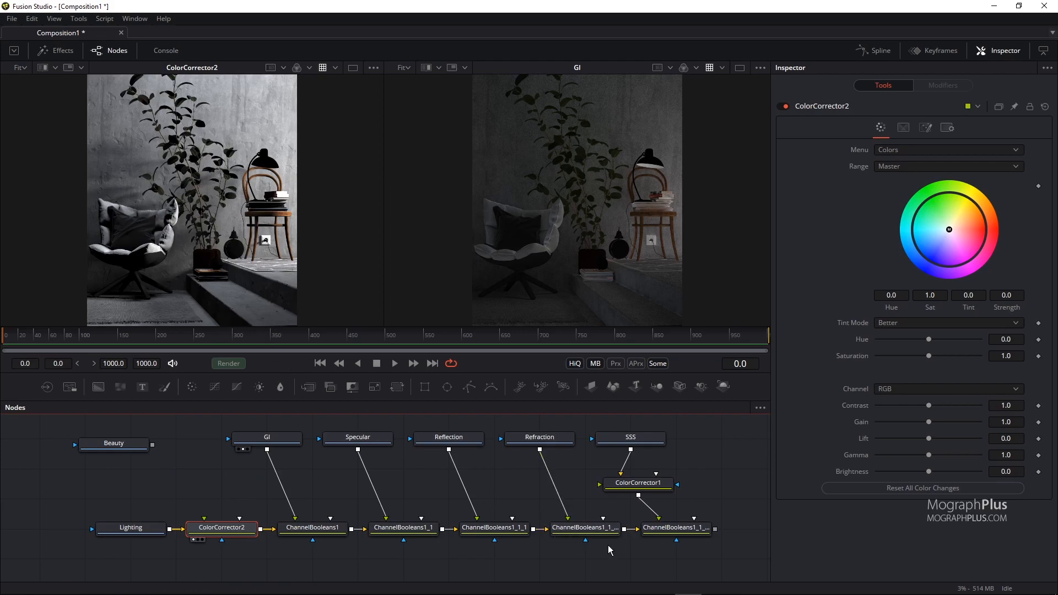
{"action": "left_click_drag", "start_coordinate": [674, 533], "coordinate": [607, 267]}
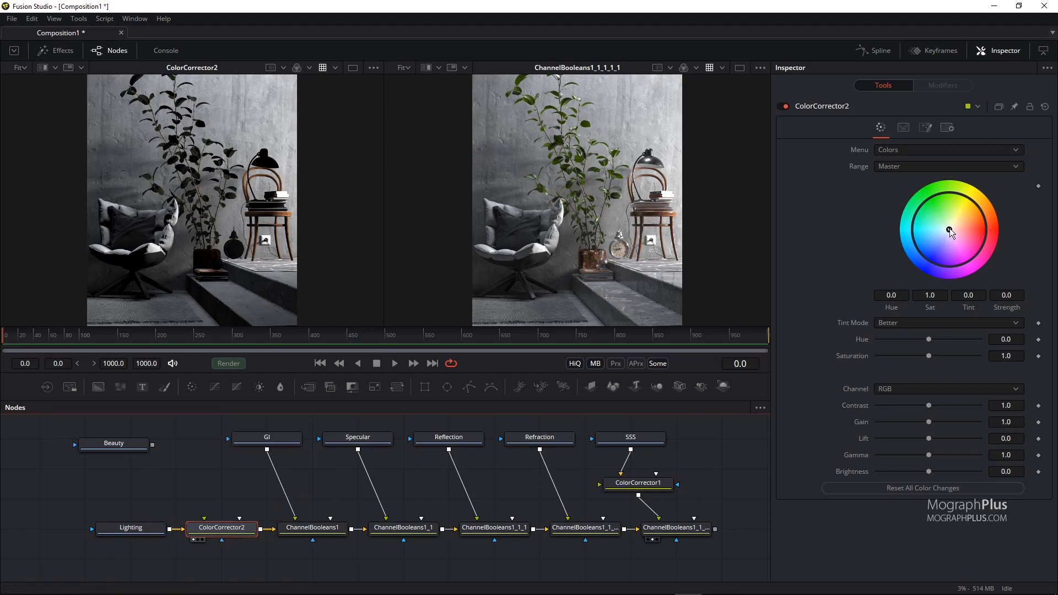
{"action": "left_click_drag", "start_coordinate": [948, 230], "coordinate": [916, 222]}
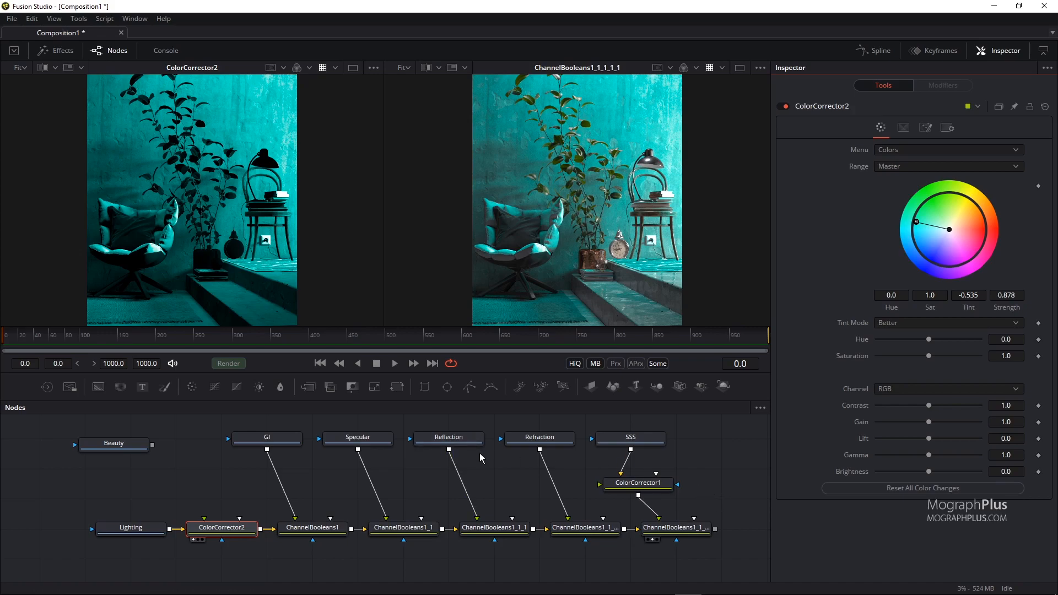
{"action": "left_click_drag", "start_coordinate": [354, 329], "coordinate": [407, 325]}
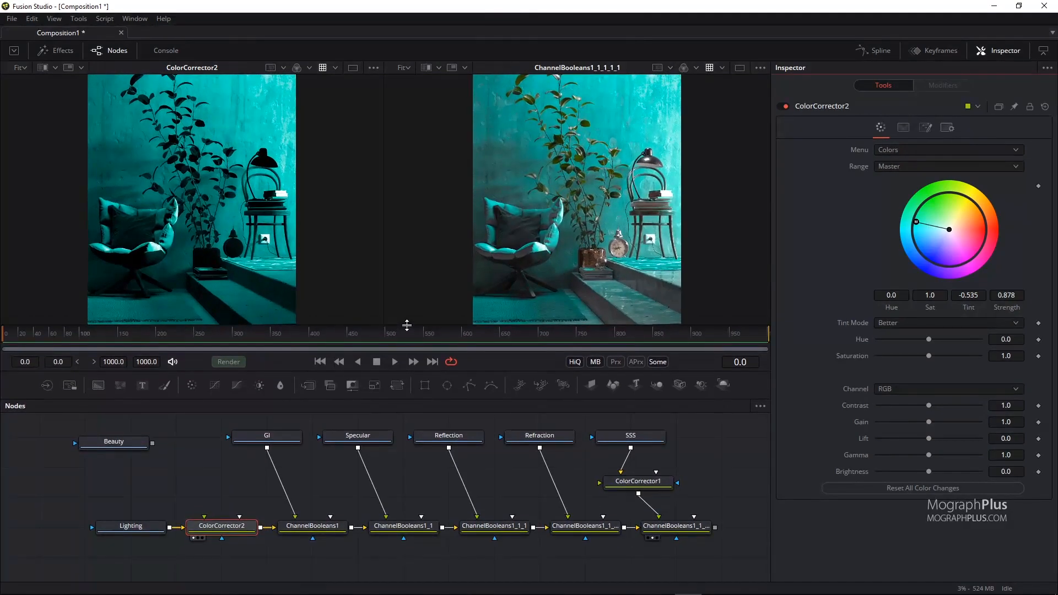
Duplicate the Lighting loader as a separate node and place it below the compositing chain.
{"action": "scroll", "coordinate": [257, 491], "scroll_direction": "down", "scroll_amount": 3}
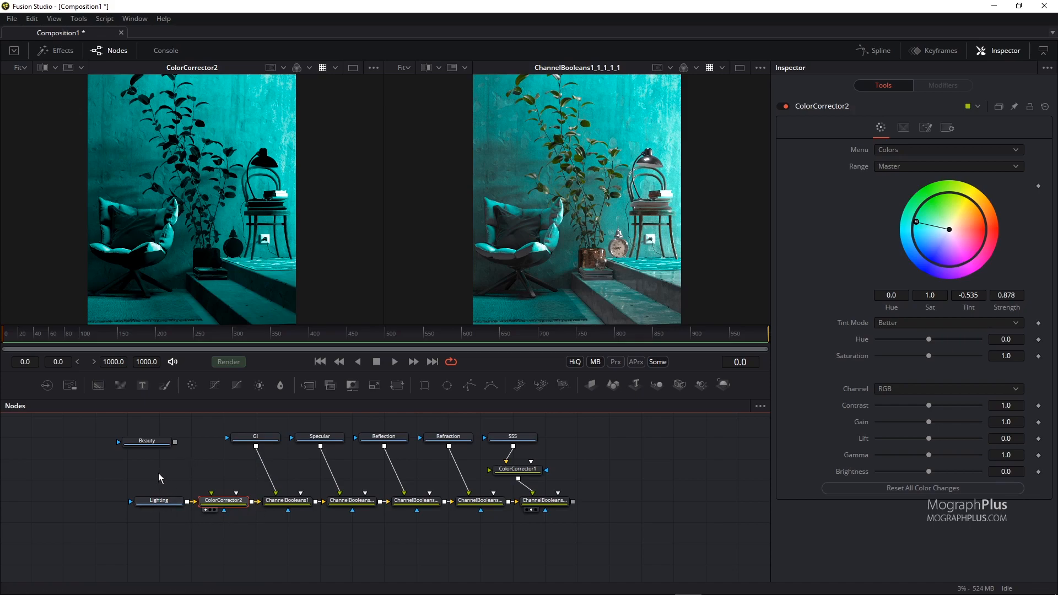
{"action": "left_click", "coordinate": [156, 504]}
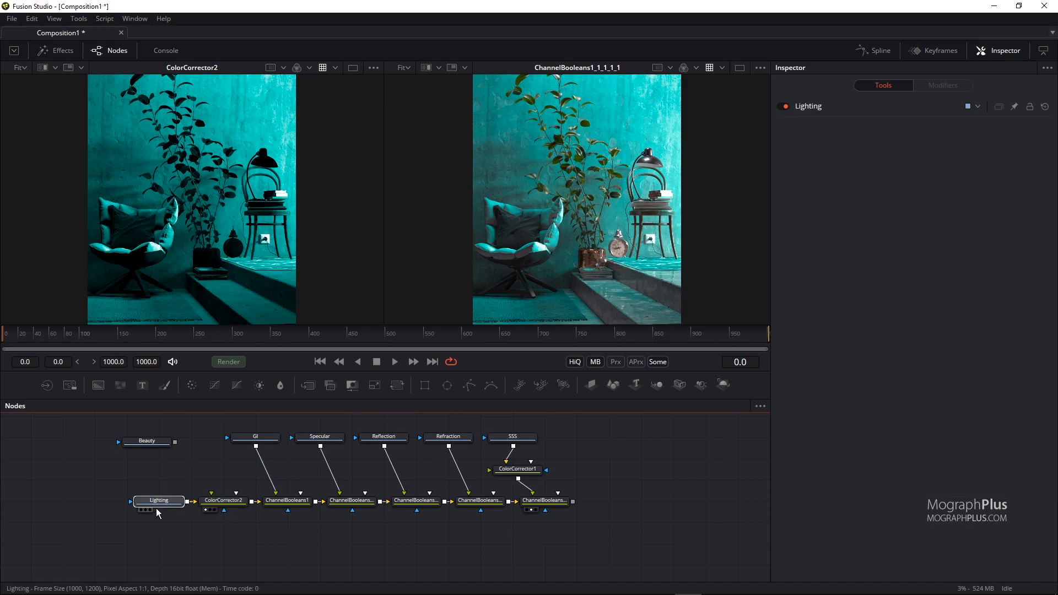
{"action": "key", "text": "ctrl+c"}
{"action": "key", "text": "ctrl+v"}
{"action": "left_click_drag", "start_coordinate": [166, 472], "coordinate": [249, 552]}
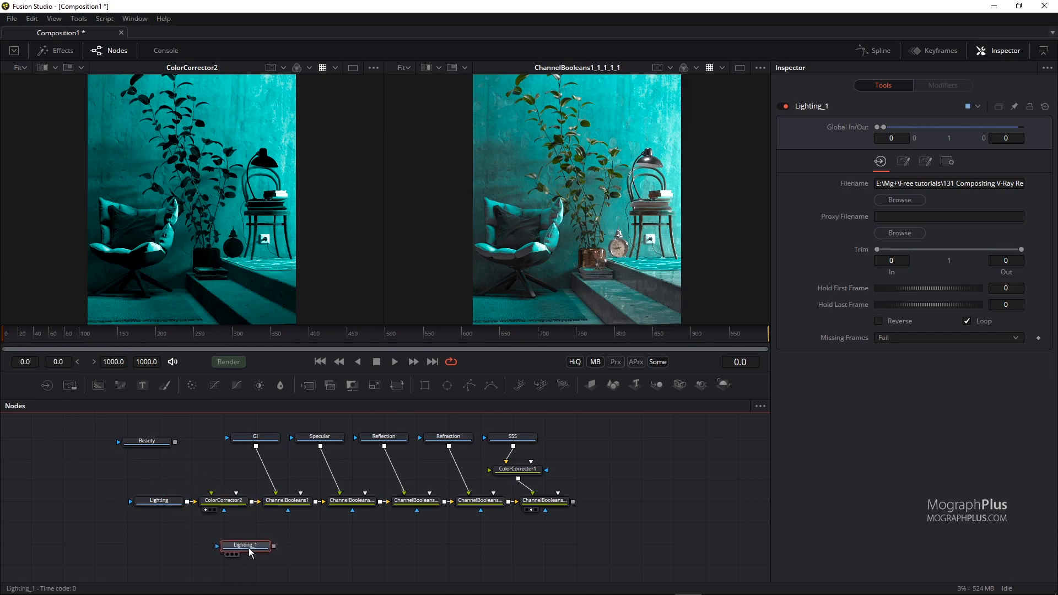
Map the Red channel of the duplicated loader to VRayCryptomatte_NodeMaterialName.R.
{"action": "left_click", "coordinate": [925, 160]}
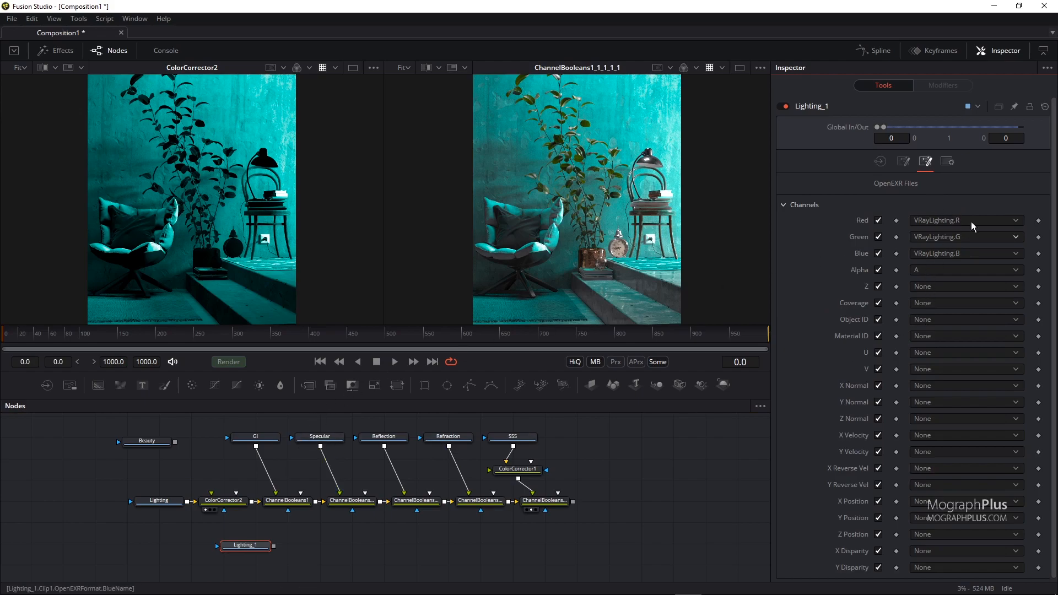
{"action": "left_click", "coordinate": [986, 221]}
{"action": "scroll", "coordinate": [986, 221], "scroll_direction": "up", "scroll_amount": 5}
{"action": "scroll", "coordinate": [986, 221], "scroll_direction": "up", "scroll_amount": 3}
{"action": "left_click_drag", "start_coordinate": [1054, 224], "coordinate": [1053, 163]}
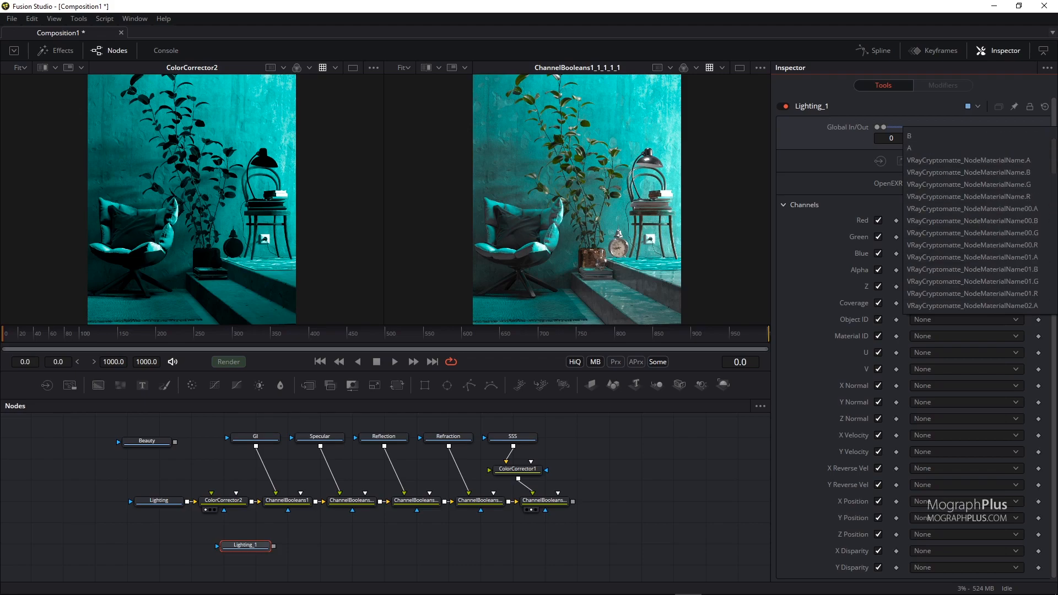
{"action": "left_click", "coordinate": [1030, 197]}
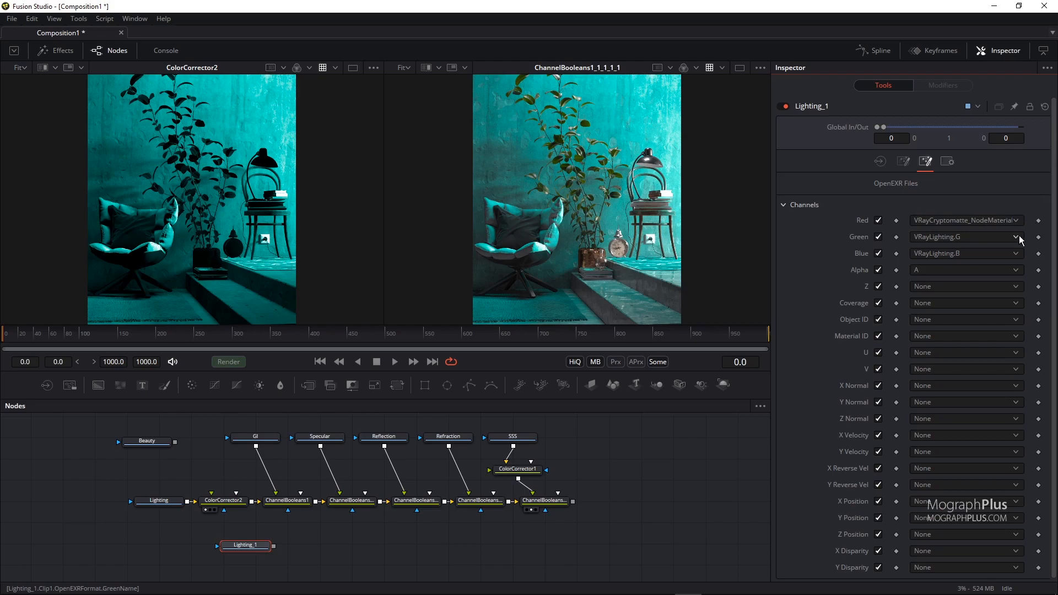
Map the duplicated loader's Green channel to VRayCryptomatte_NodeMaterialName.G and its Blue channel to VRayCryptomatte_NodeMaterialName.B.
{"action": "left_click", "coordinate": [1015, 237]}
{"action": "scroll", "coordinate": [1017, 252], "scroll_direction": "up", "scroll_amount": 5}
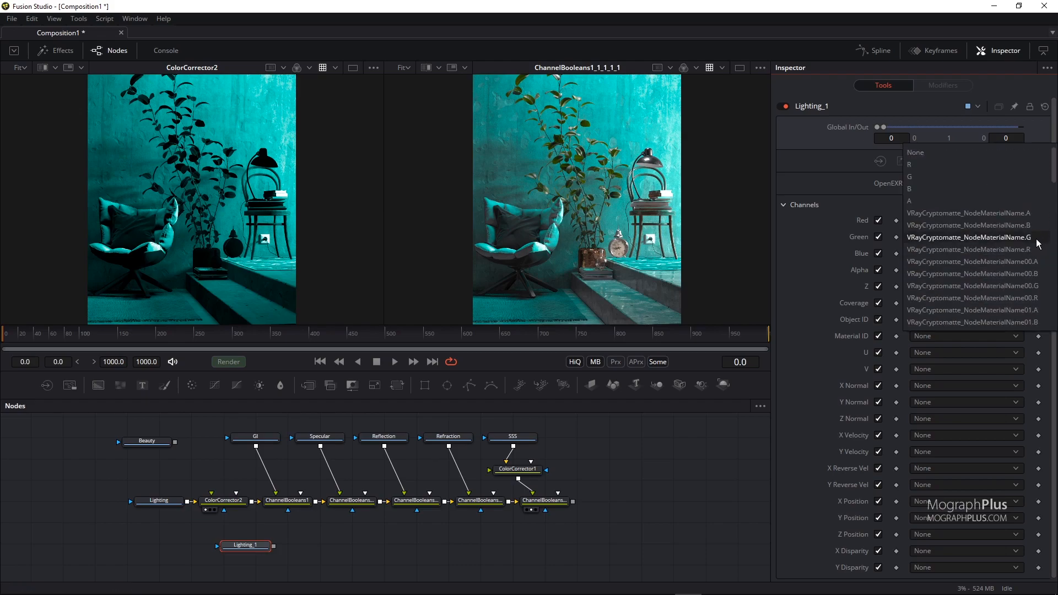
{"action": "left_click", "coordinate": [1036, 239]}
{"action": "left_click", "coordinate": [1002, 253]}
{"action": "scroll", "coordinate": [1000, 242], "scroll_direction": "down", "scroll_amount": 5}
{"action": "scroll", "coordinate": [999, 238], "scroll_direction": "up", "scroll_amount": 5}
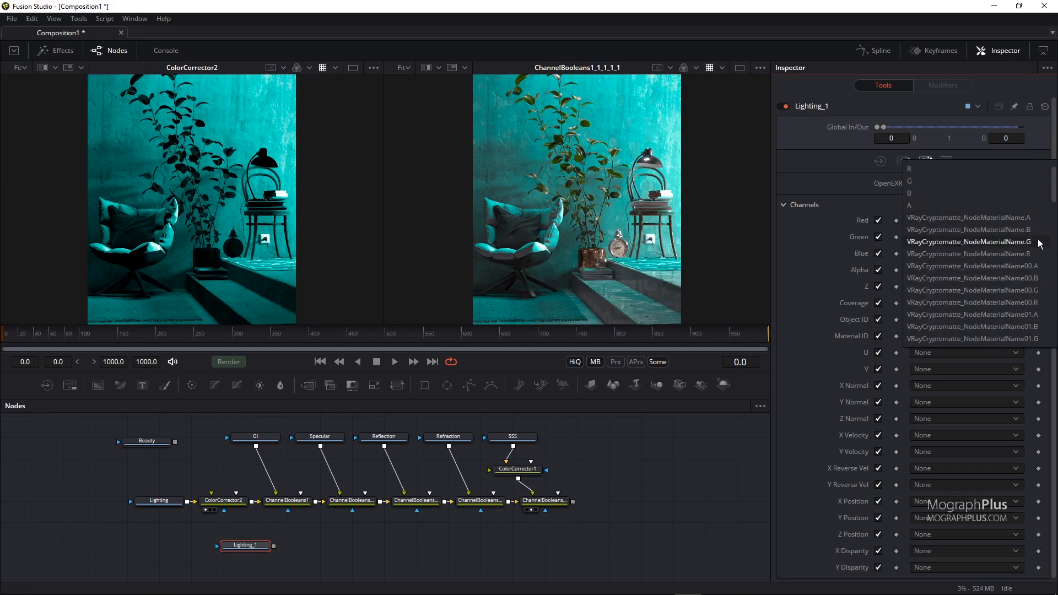
{"action": "left_click", "coordinate": [1024, 230]}
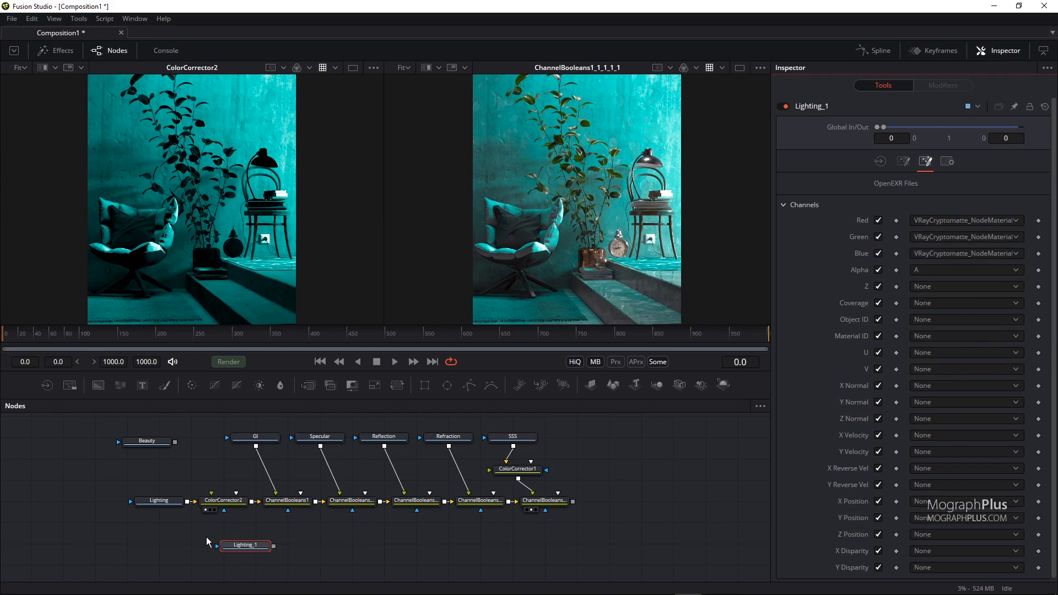
Rename the duplicated loader as Crypto_MaterialName.
{"action": "key", "text": "F2"}
{"action": "type", "text": "Crypto_MaterialName"}
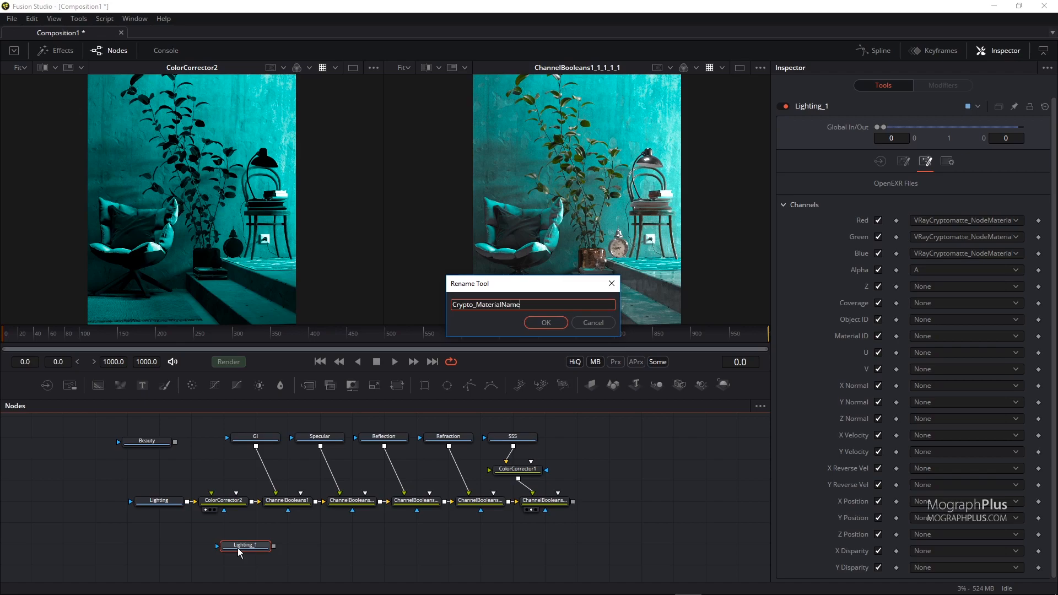
{"action": "key", "text": "Return"}
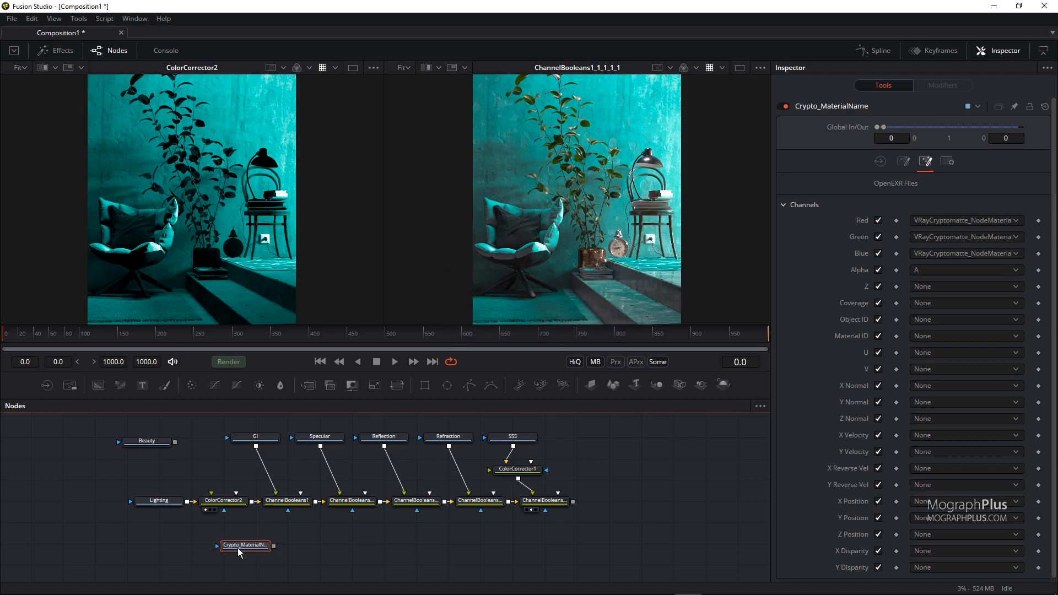
Add a Cryptomatte node after Crypto_MaterialName, placed slightly apart from it, and show it in the second viewer.
{"action": "left_click", "coordinate": [258, 550]}
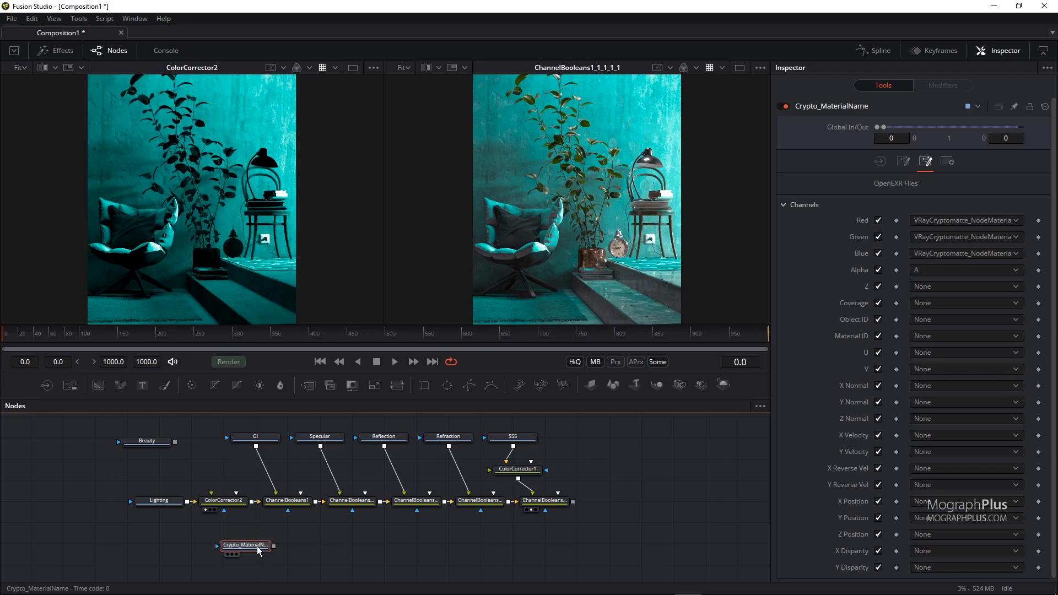
{"action": "key", "text": "shift+space"}
{"action": "type", "text": "cc"}
{"action": "key", "text": "BackSpace"}
{"action": "type", "text": "rypto"}
{"action": "key", "text": "Return"}
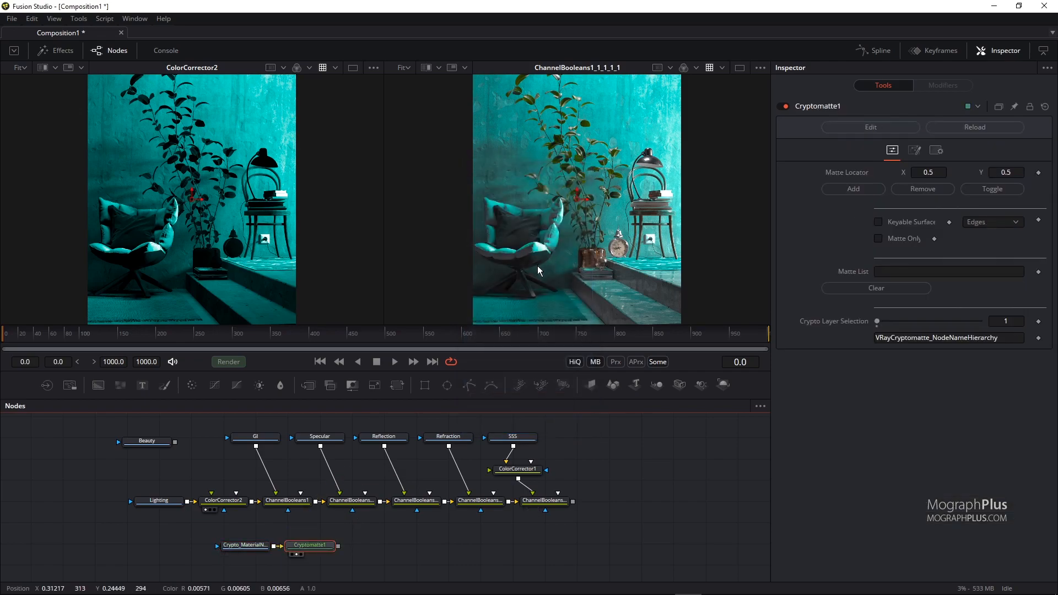
{"action": "key", "text": "2"}
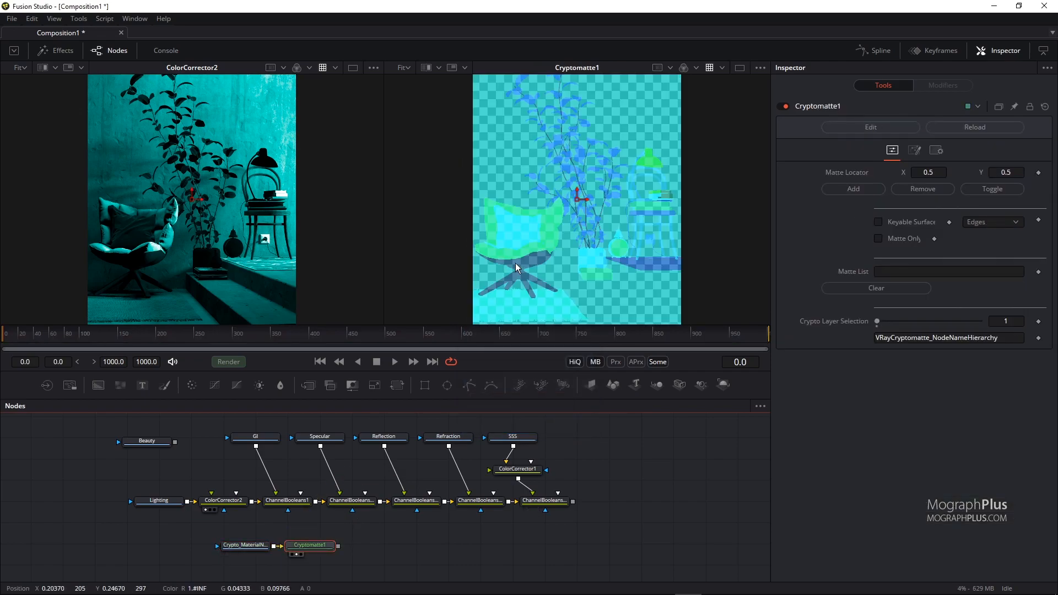
{"action": "left_click_drag", "start_coordinate": [309, 544], "coordinate": [336, 546]}
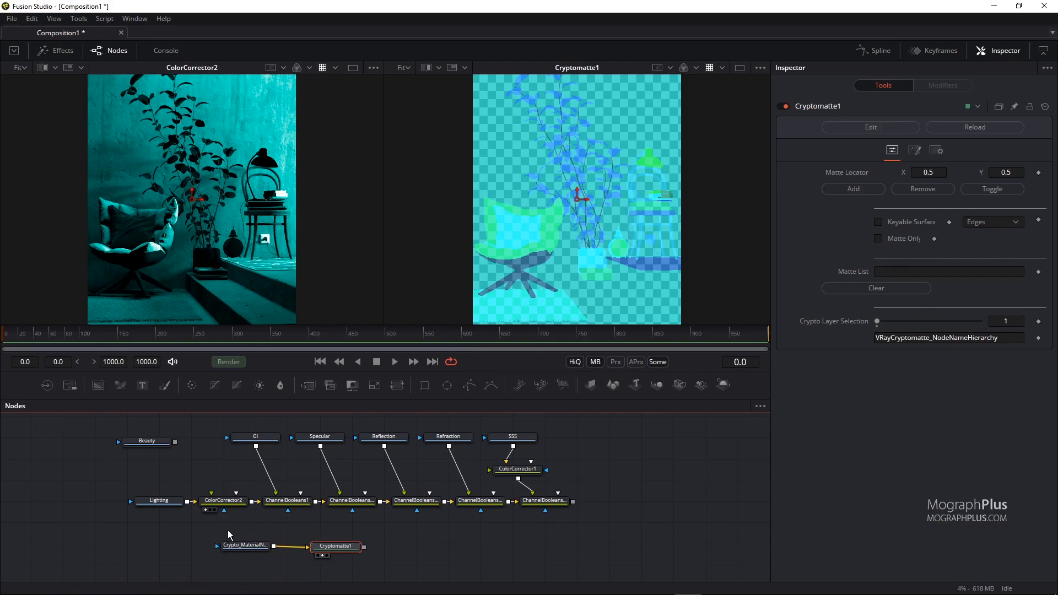
Place the matte locator on the rug, show Crypto_MaterialName in the first viewer, and add the rug to the matte list.
{"action": "scroll", "coordinate": [242, 553], "scroll_direction": "up", "scroll_amount": 2}
{"action": "left_click_drag", "start_coordinate": [267, 517], "coordinate": [258, 513]}
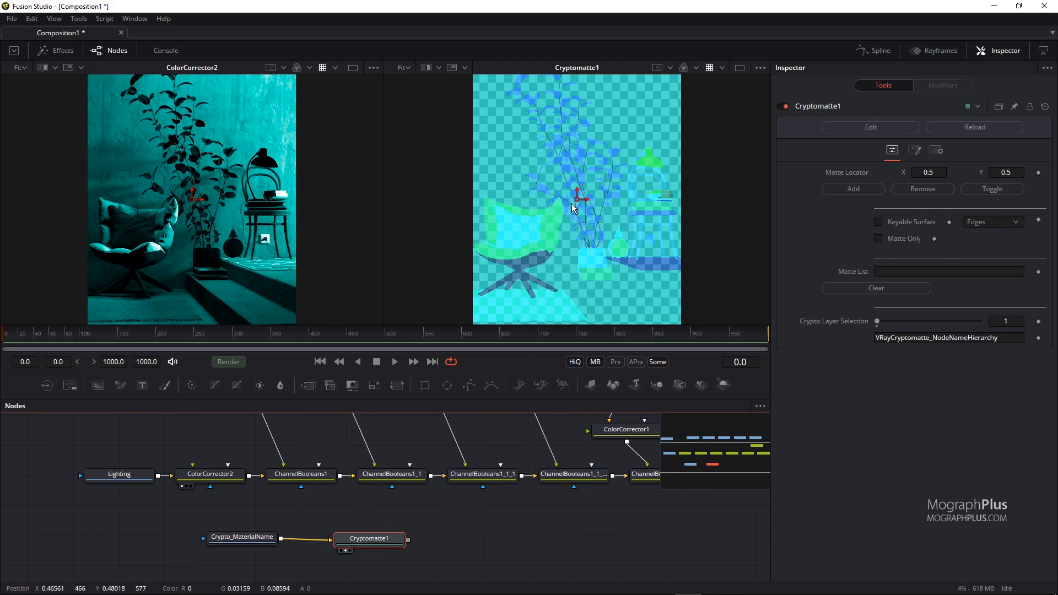
{"action": "left_click_drag", "start_coordinate": [578, 202], "coordinate": [514, 312]}
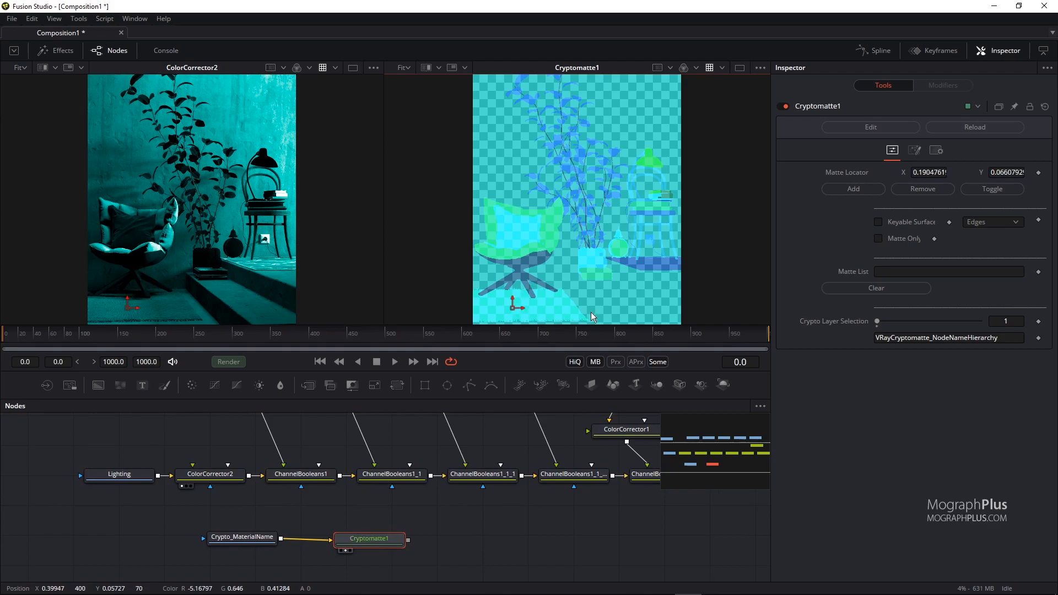
{"action": "left_click", "coordinate": [231, 537]}
{"action": "key", "text": "1"}
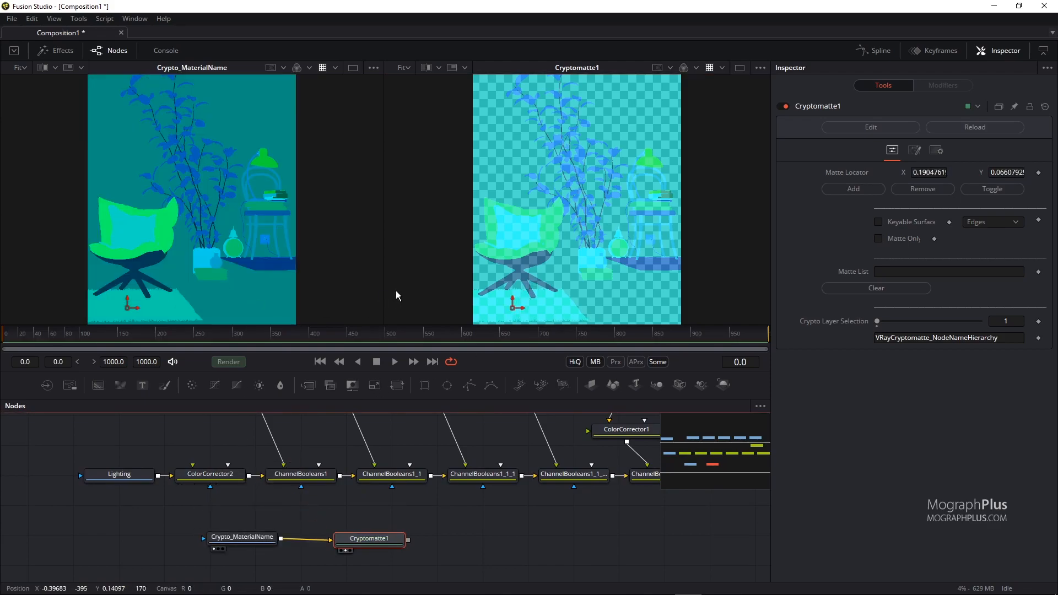
{"action": "left_click", "coordinate": [838, 189]}
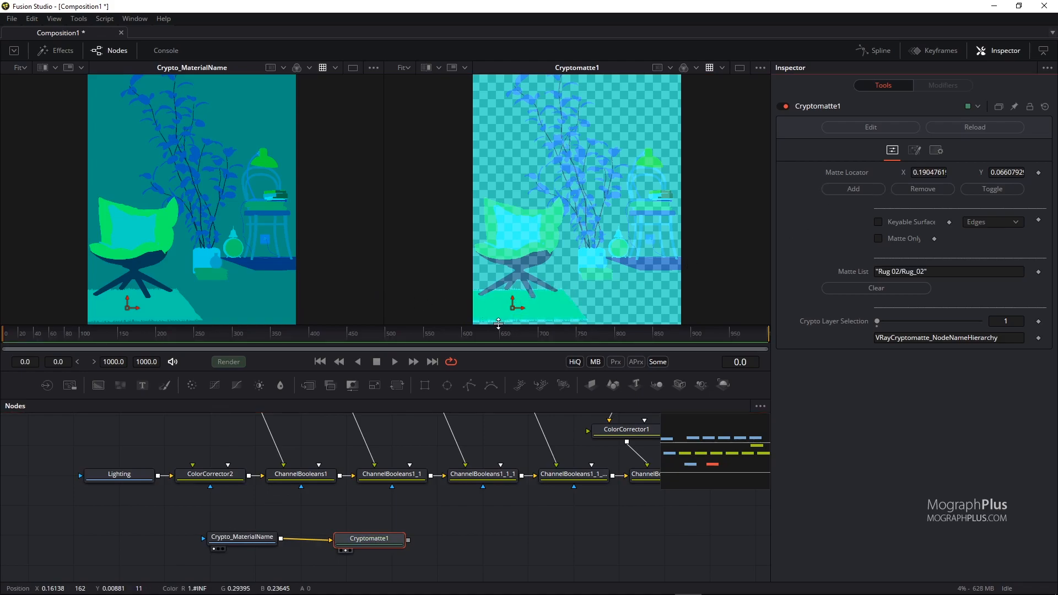
Move the matte locator onto the fringe along the rug's front edge and add it to the matte list.
{"action": "scroll", "coordinate": [504, 314], "scroll_direction": "up", "scroll_amount": 5}
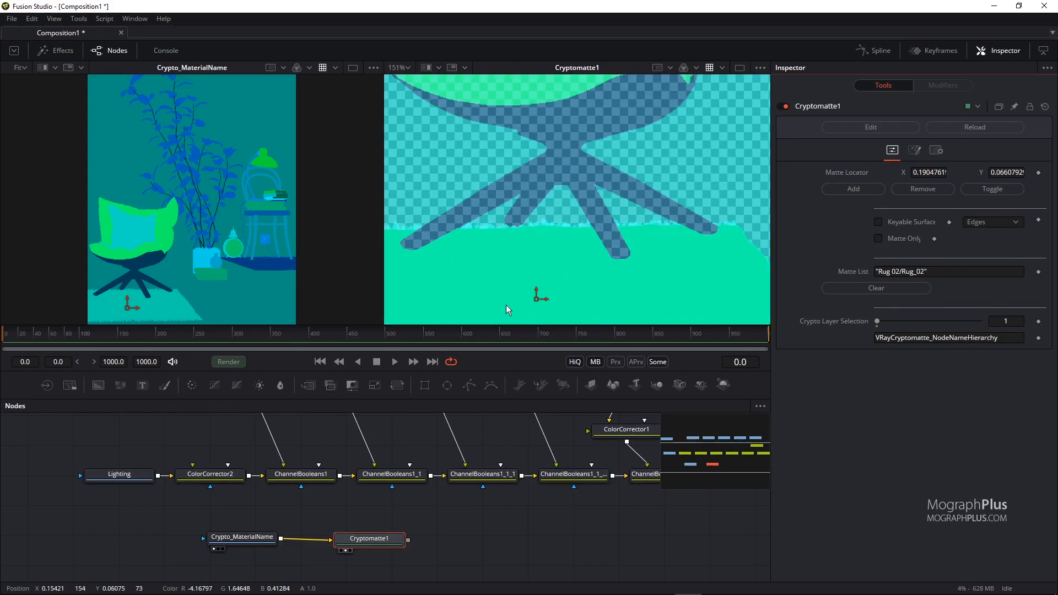
{"action": "scroll", "coordinate": [593, 260], "scroll_direction": "up", "scroll_amount": 3}
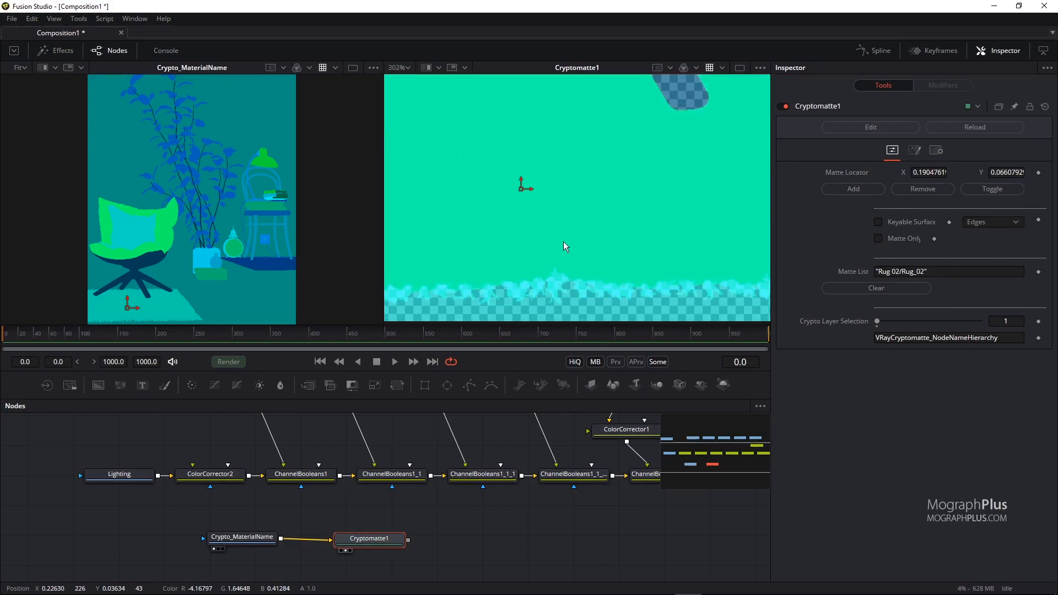
{"action": "left_click_drag", "start_coordinate": [523, 190], "coordinate": [504, 280]}
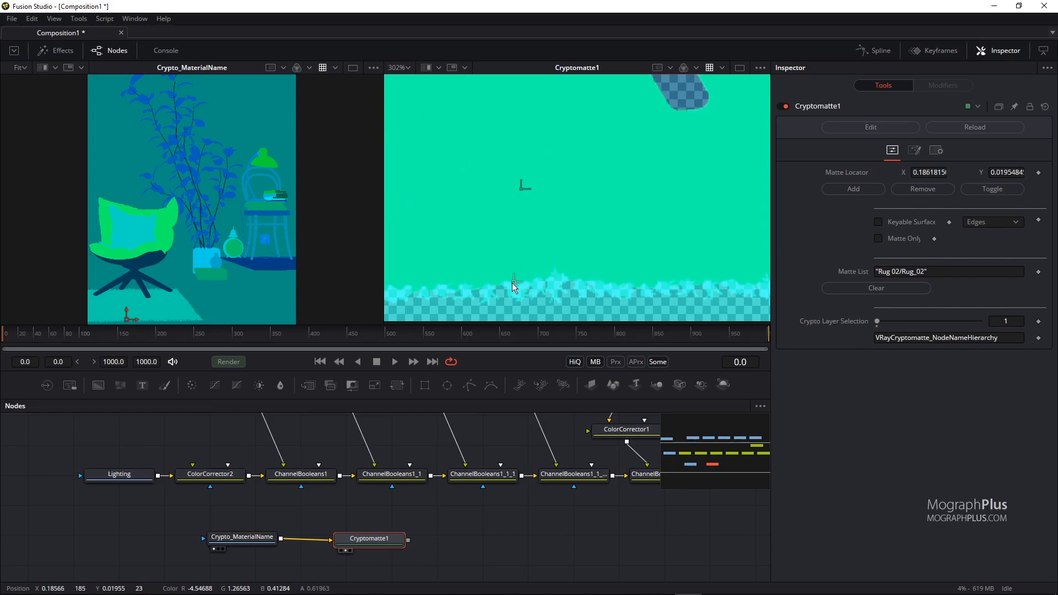
{"action": "scroll", "coordinate": [506, 297], "scroll_direction": "up", "scroll_amount": 3}
{"action": "scroll", "coordinate": [505, 298], "scroll_direction": "down", "scroll_amount": 1}
{"action": "left_click_drag", "start_coordinate": [553, 220], "coordinate": [546, 272]}
{"action": "left_click", "coordinate": [833, 193]}
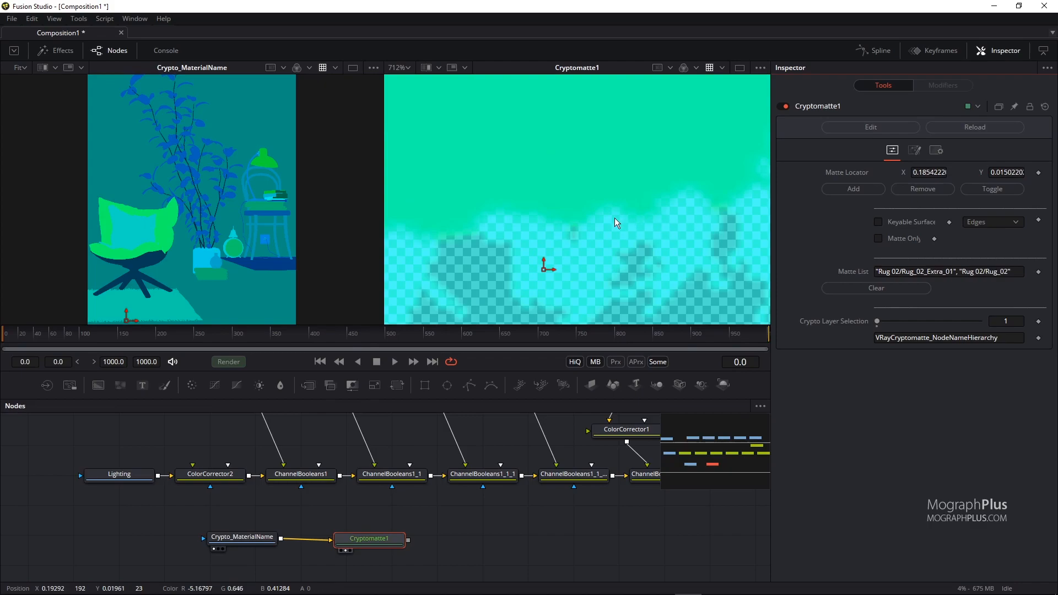
Move the matte locator onto the fringe along the rug's far edge and add it to the matte list.
{"action": "scroll", "coordinate": [588, 226], "scroll_direction": "down", "scroll_amount": 6}
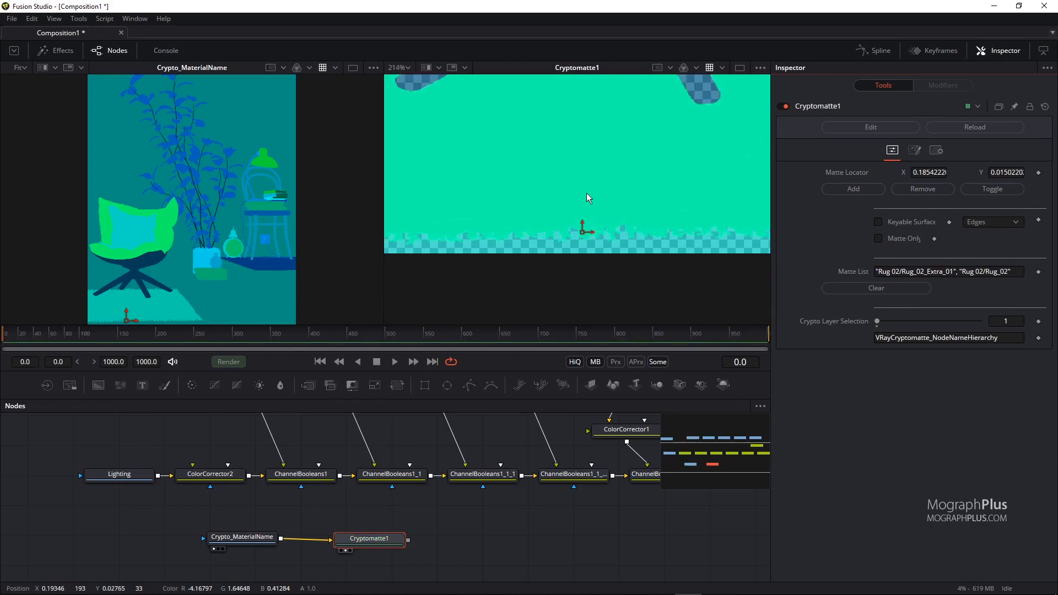
{"action": "left_click_drag", "start_coordinate": [578, 300], "coordinate": [515, 97]}
{"action": "scroll", "coordinate": [575, 124], "scroll_direction": "up", "scroll_amount": 6}
{"action": "left_click", "coordinate": [840, 189]}
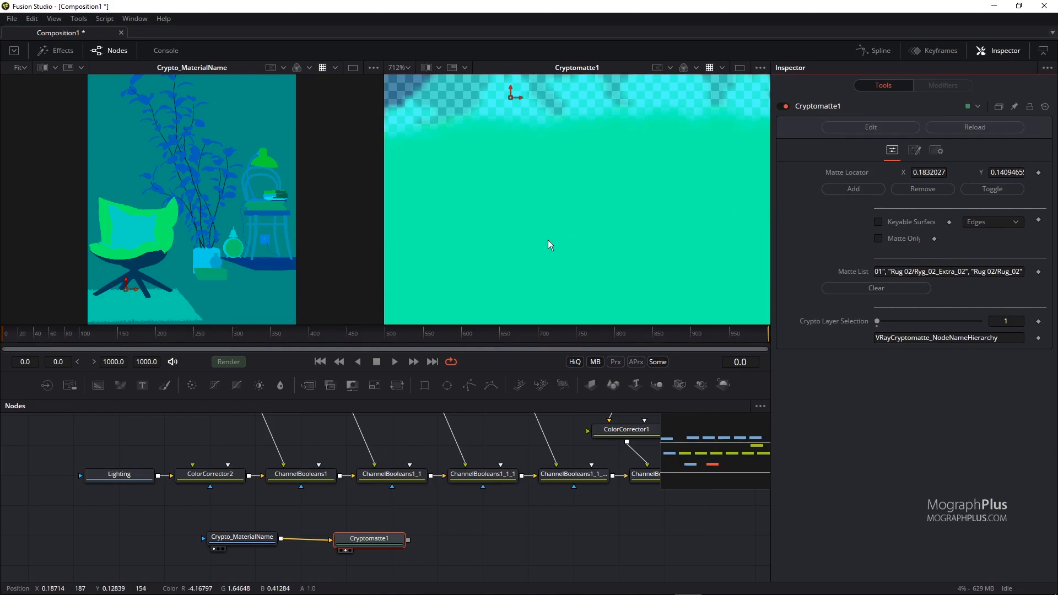
Turn on Matte Only for Cryptomatte1 and frame the rug matte in the second viewer.
{"action": "scroll", "coordinate": [547, 242], "scroll_direction": "down", "scroll_amount": 10}
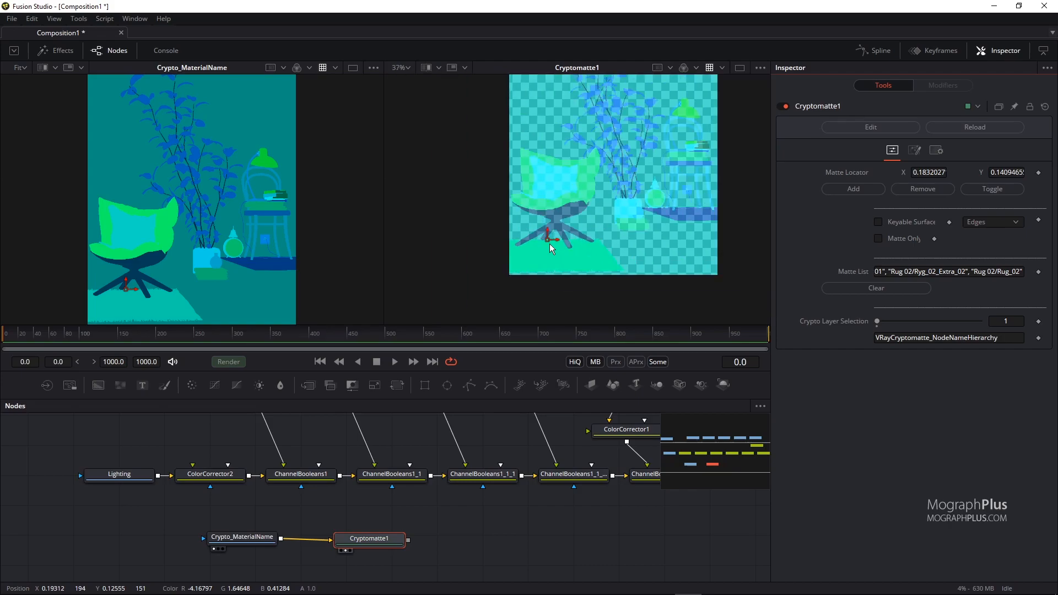
{"action": "scroll", "coordinate": [564, 234], "scroll_direction": "up", "scroll_amount": 2}
{"action": "left_click", "coordinate": [877, 239]}
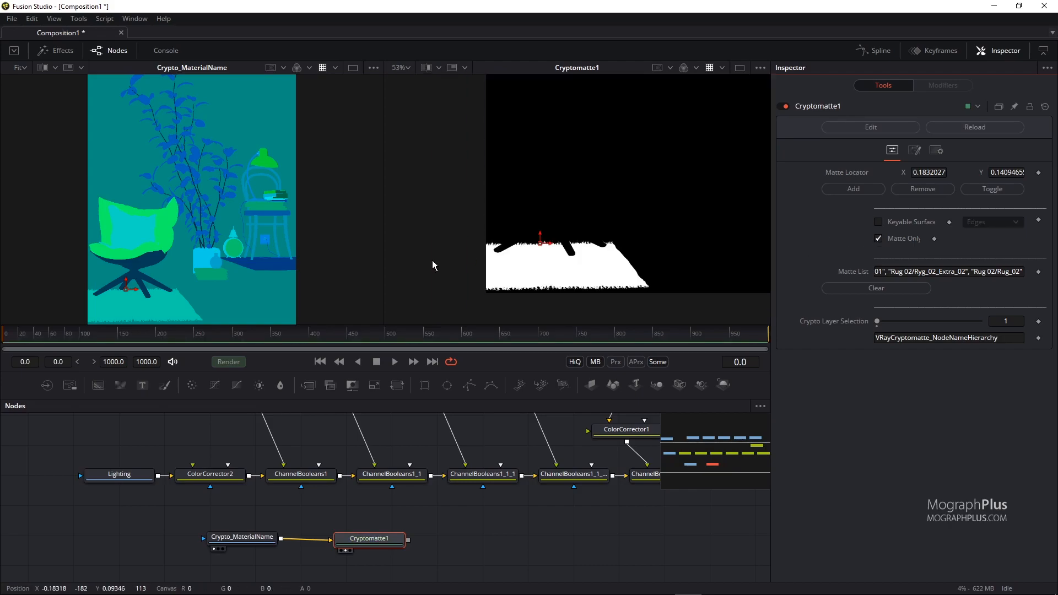
{"action": "left_click_drag", "start_coordinate": [448, 243], "coordinate": [370, 267]}
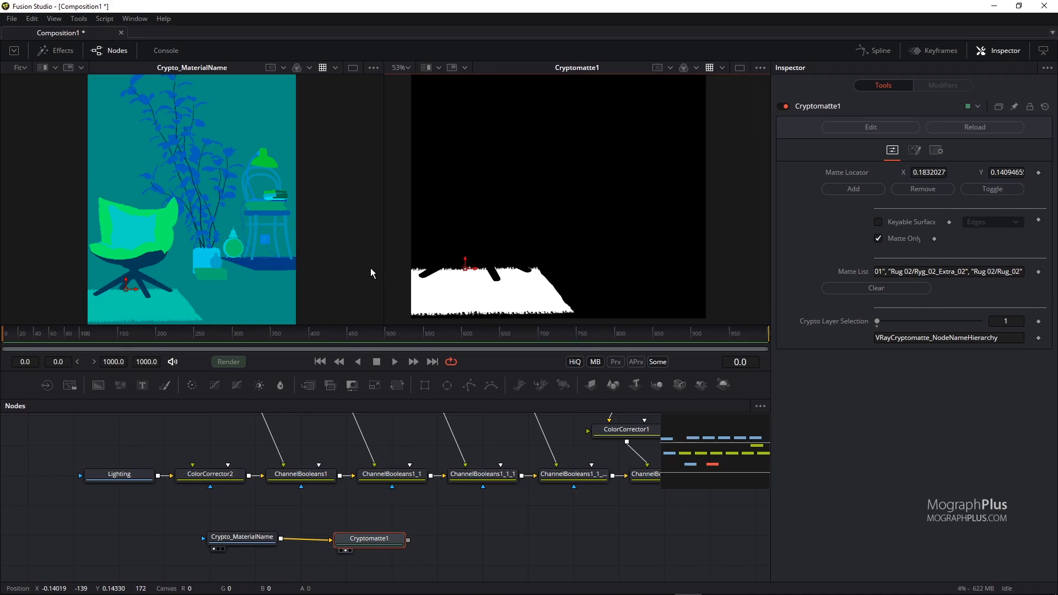
Show ColorCorrector2 in the second viewer and connect Cryptomatte1's output to its effect mask.
{"action": "scroll", "coordinate": [214, 454], "scroll_direction": "up", "scroll_amount": 3}
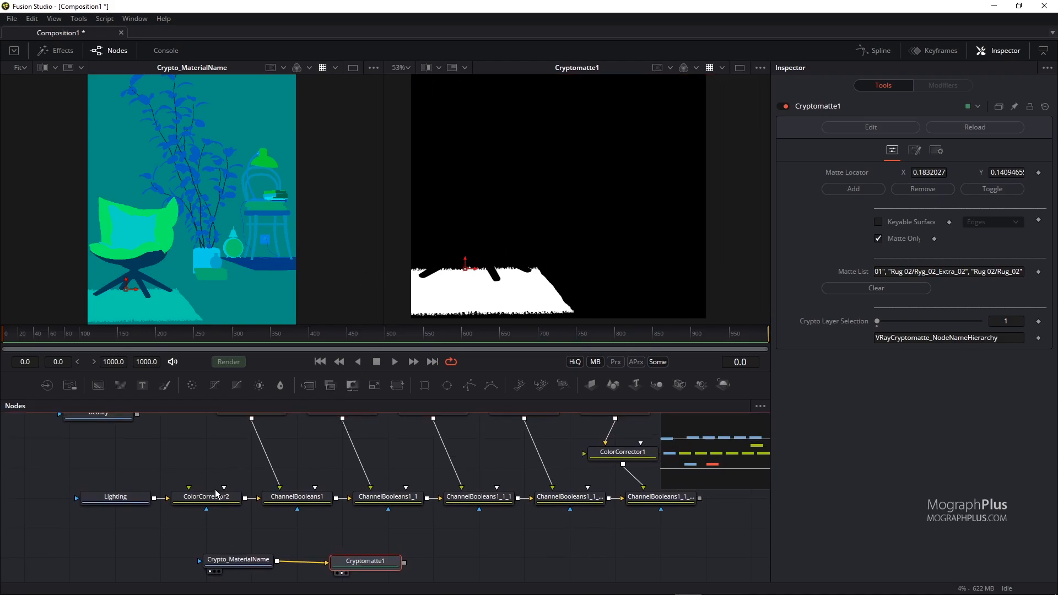
{"action": "left_click", "coordinate": [186, 508]}
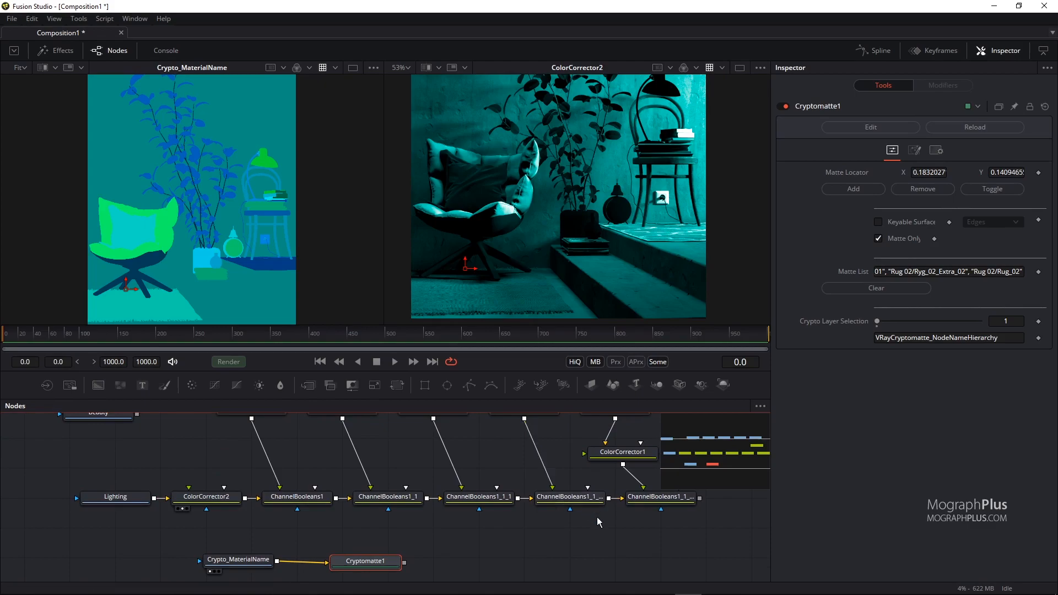
{"action": "left_click_drag", "start_coordinate": [549, 543], "coordinate": [517, 544]}
{"action": "left_click_drag", "start_coordinate": [542, 540], "coordinate": [543, 551]}
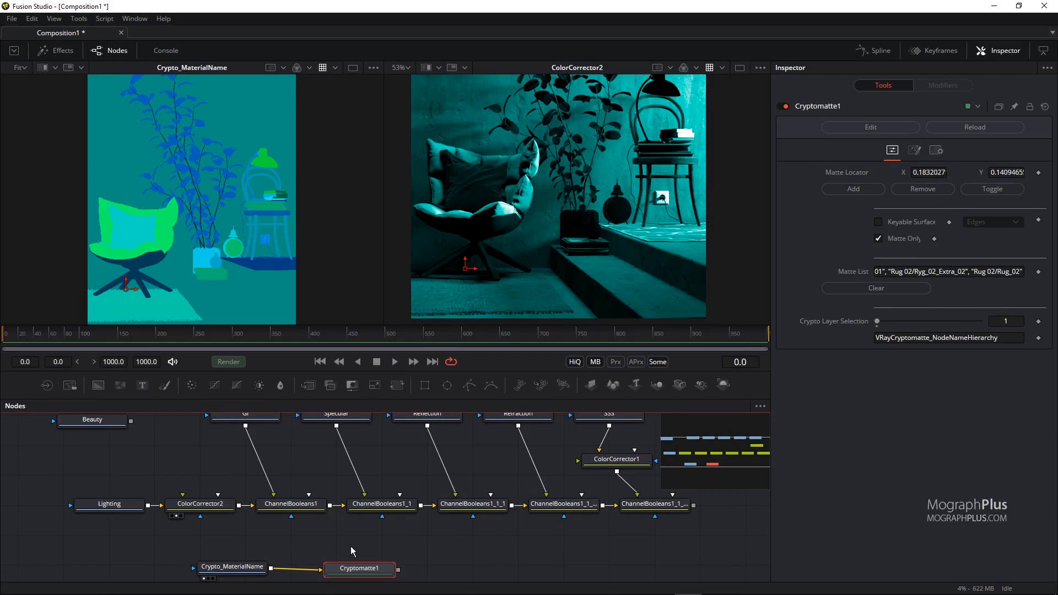
{"action": "left_click_drag", "start_coordinate": [251, 529], "coordinate": [301, 509]}
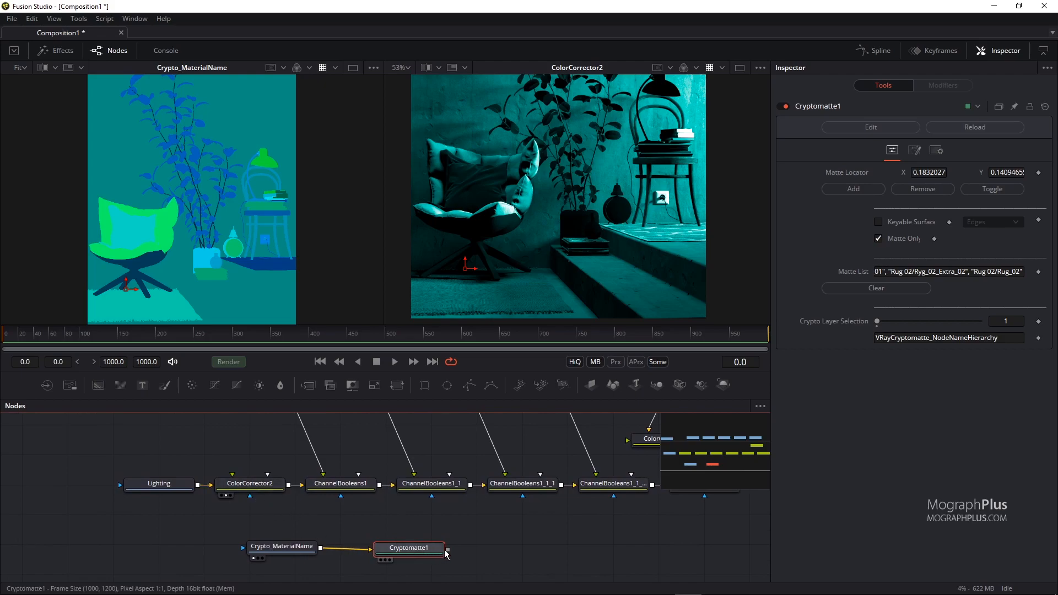
{"action": "left_click_drag", "start_coordinate": [449, 549], "coordinate": [250, 498]}
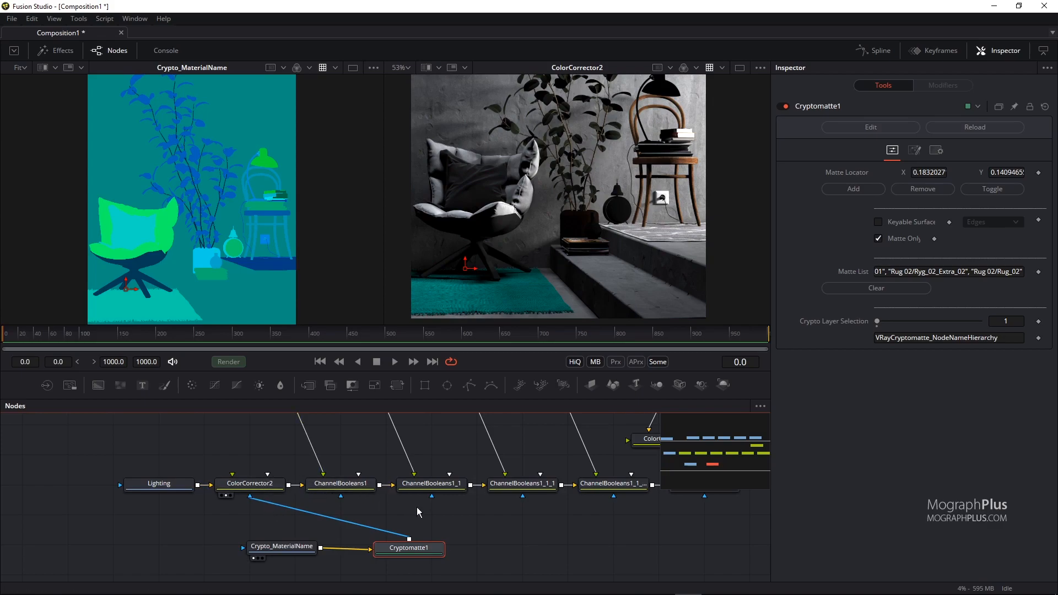
Rearrange Cryptomatte1 beneath ColorCorrector2, with Crypto_MaterialName below it.
{"action": "scroll", "coordinate": [419, 507], "scroll_direction": "down", "scroll_amount": 2}
{"action": "left_click_drag", "start_coordinate": [324, 543], "coordinate": [320, 569]}
{"action": "left_click_drag", "start_coordinate": [396, 527], "coordinate": [307, 516]}
{"action": "scroll", "coordinate": [292, 481], "scroll_direction": "up", "scroll_amount": 2}
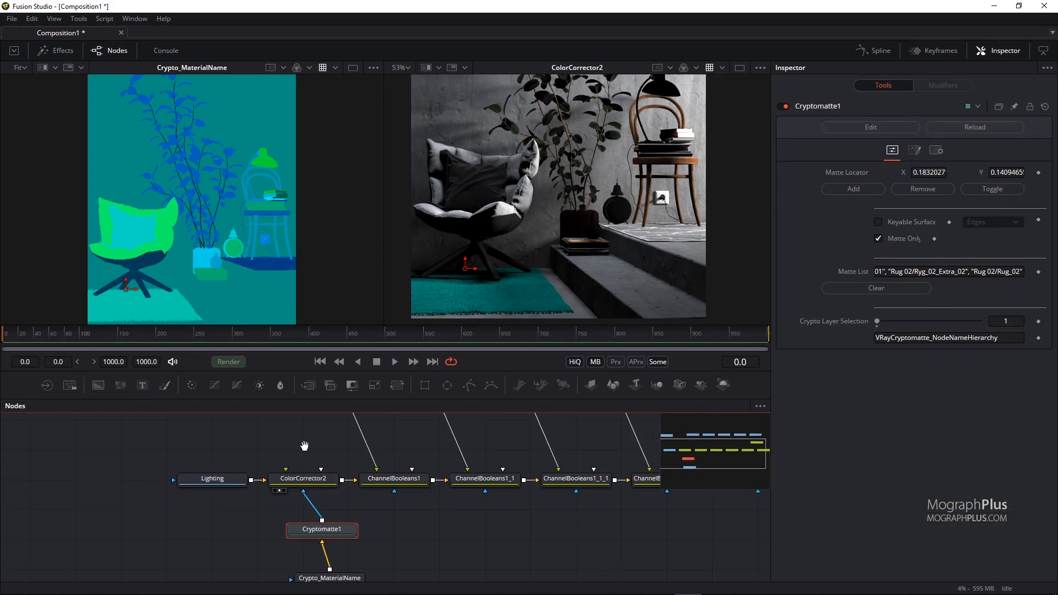
Raise ColorCorrector2 slightly, copy it, and paste an instance of it above the original.
{"action": "left_click_drag", "start_coordinate": [308, 421], "coordinate": [297, 480]}
{"action": "mouse_move", "coordinate": [300, 539]}
{"action": "left_mouse_down"}
{"action": "mouse_move", "coordinate": [300, 516]}
{"action": "mouse_move", "coordinate": [287, 517]}
{"action": "mouse_move", "coordinate": [292, 527]}
{"action": "left_mouse_up"}
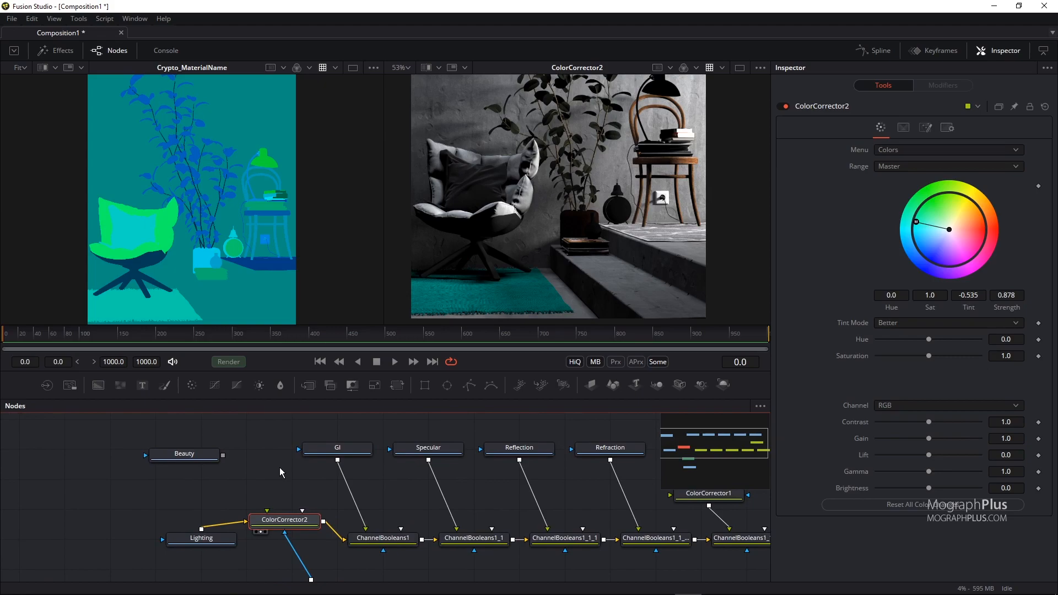
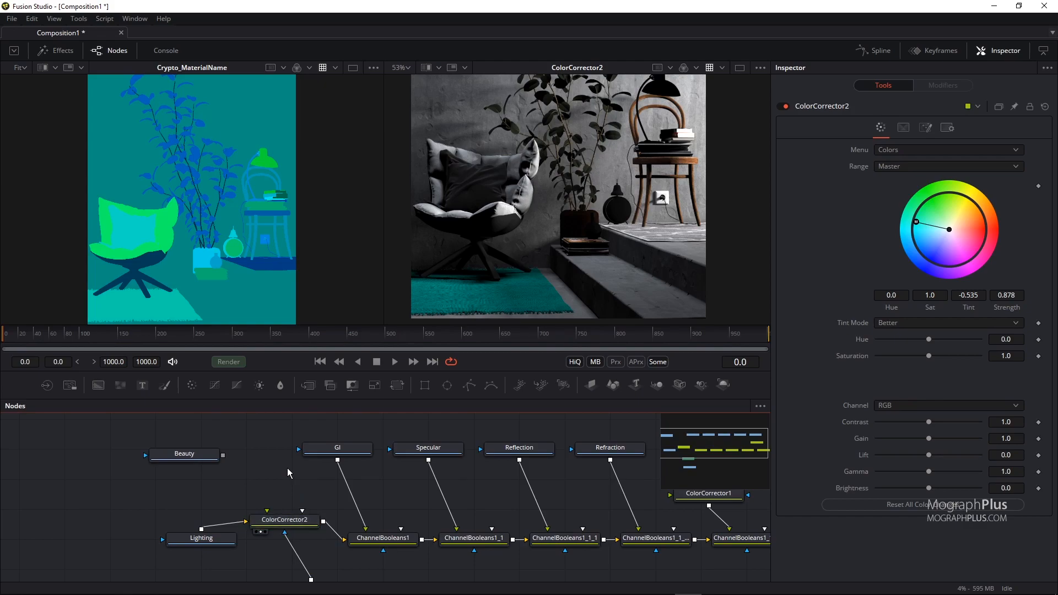
{"action": "key", "text": "ctrl+shift+v"}
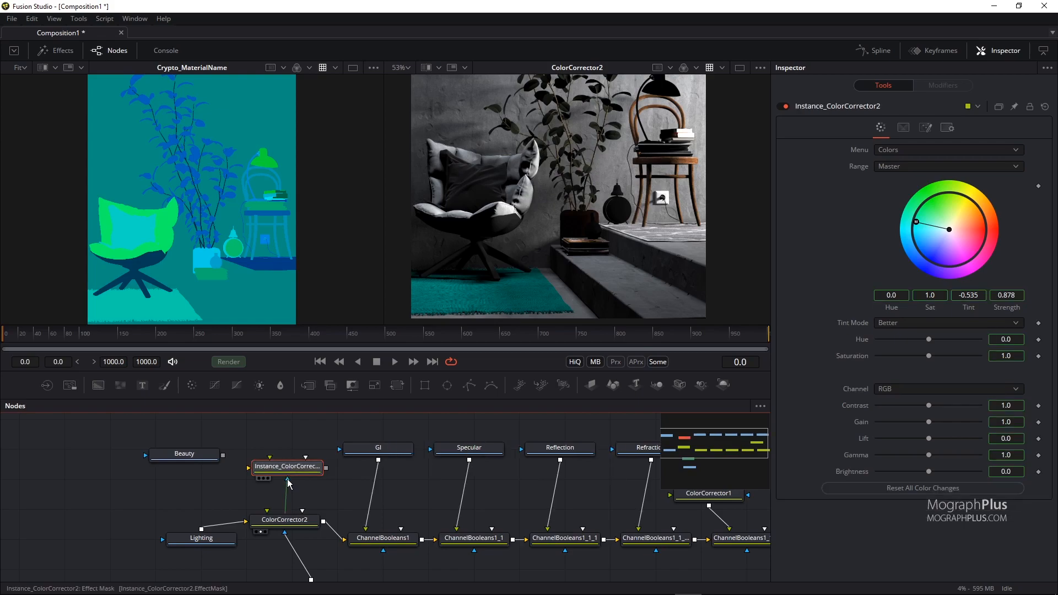
{"action": "right_click", "coordinate": [237, 493]}
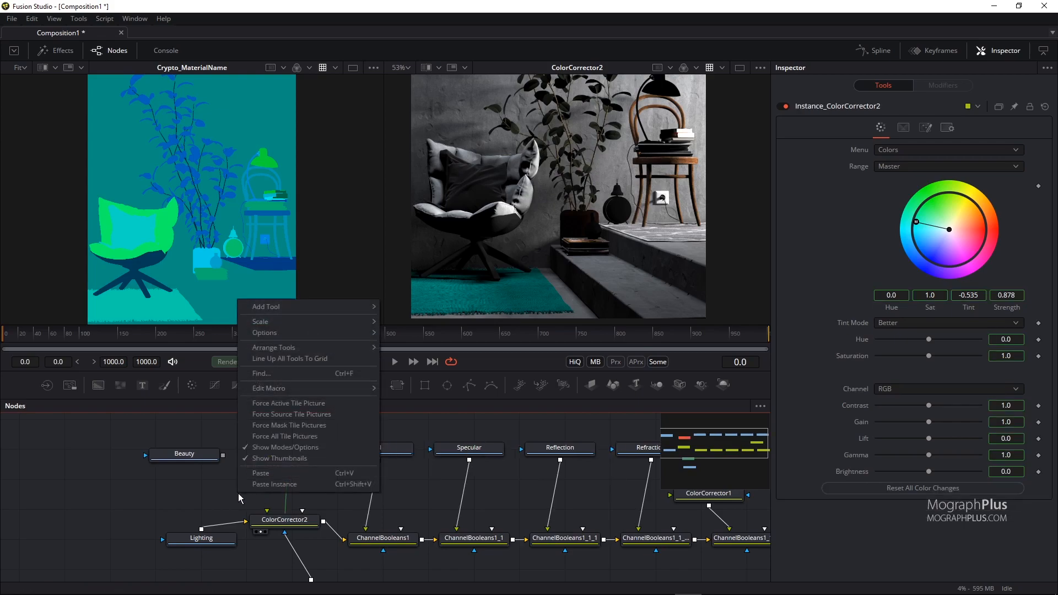
{"action": "left_click", "coordinate": [302, 484]}
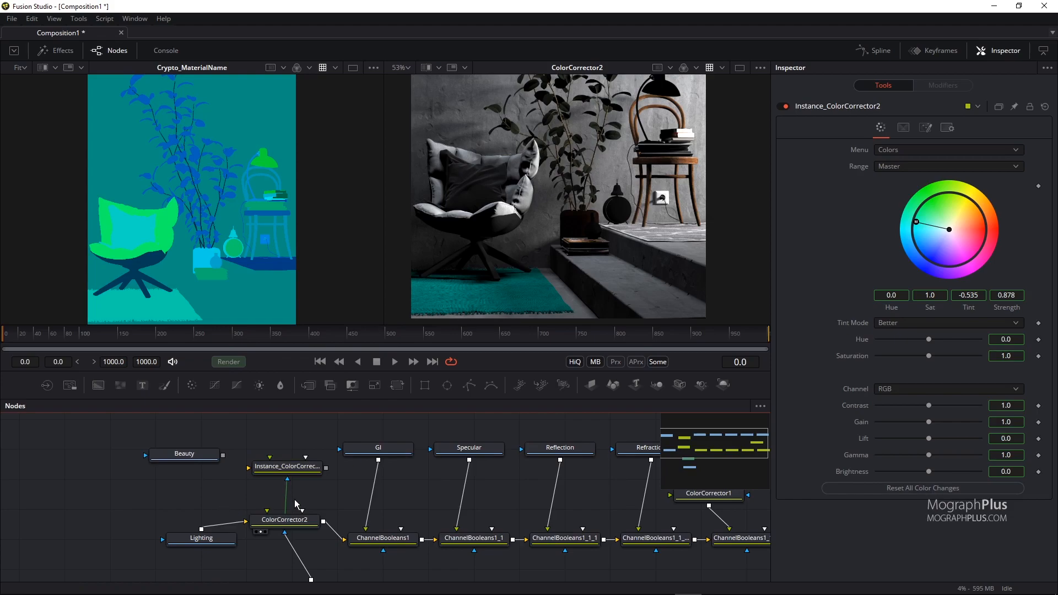
{"action": "mouse_move", "coordinate": [292, 472]}
{"action": "left_mouse_down"}
{"action": "mouse_move", "coordinate": [248, 489]}
{"action": "mouse_move", "coordinate": [294, 474]}
{"action": "left_mouse_up"}
{"action": "left_click", "coordinate": [292, 520]}
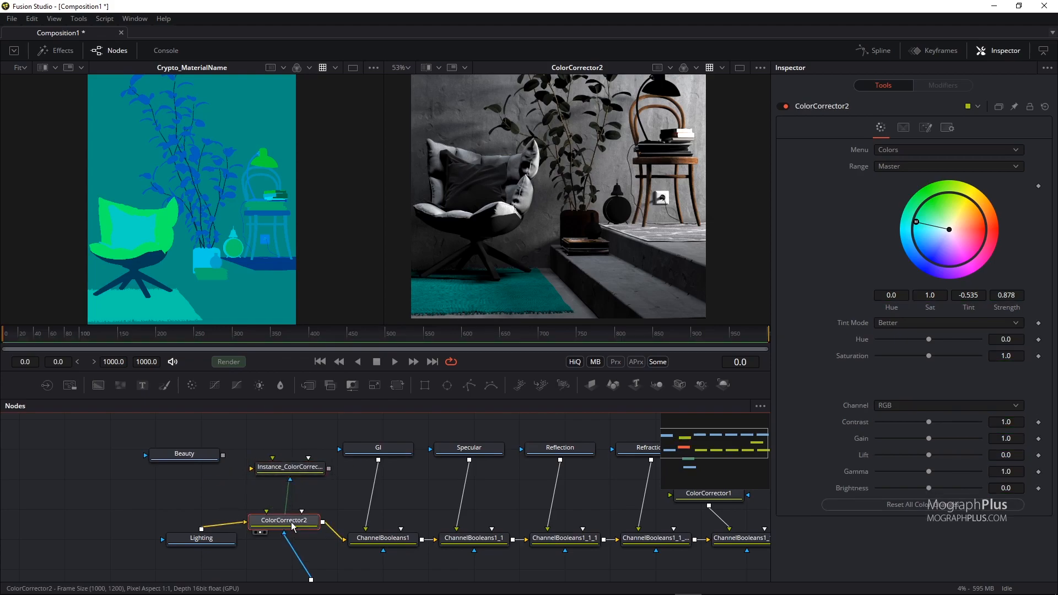
{"action": "left_click_drag", "start_coordinate": [291, 523], "coordinate": [292, 521]}
{"action": "left_click_drag", "start_coordinate": [257, 443], "coordinate": [290, 484]}
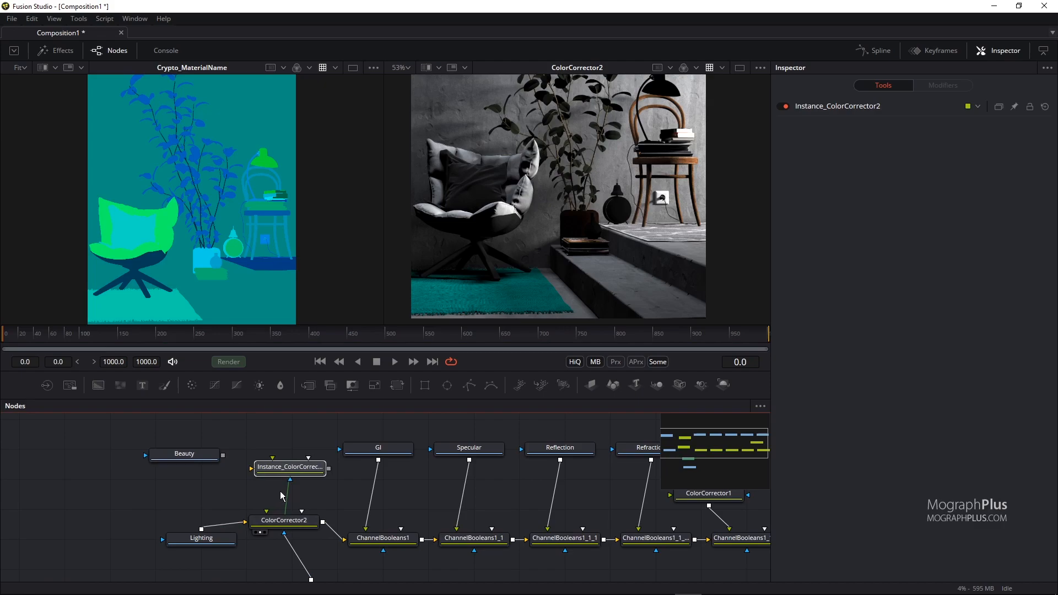
{"action": "left_click_drag", "start_coordinate": [334, 479], "coordinate": [308, 472]}
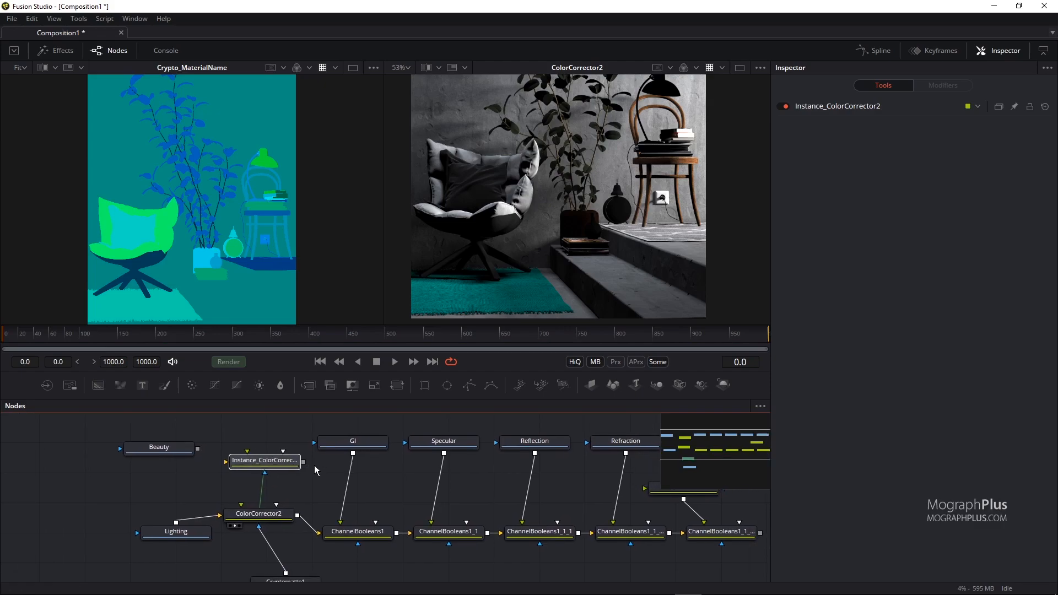
Set the Gain of the instanced color corrector to 2.
{"action": "left_click", "coordinate": [281, 466]}
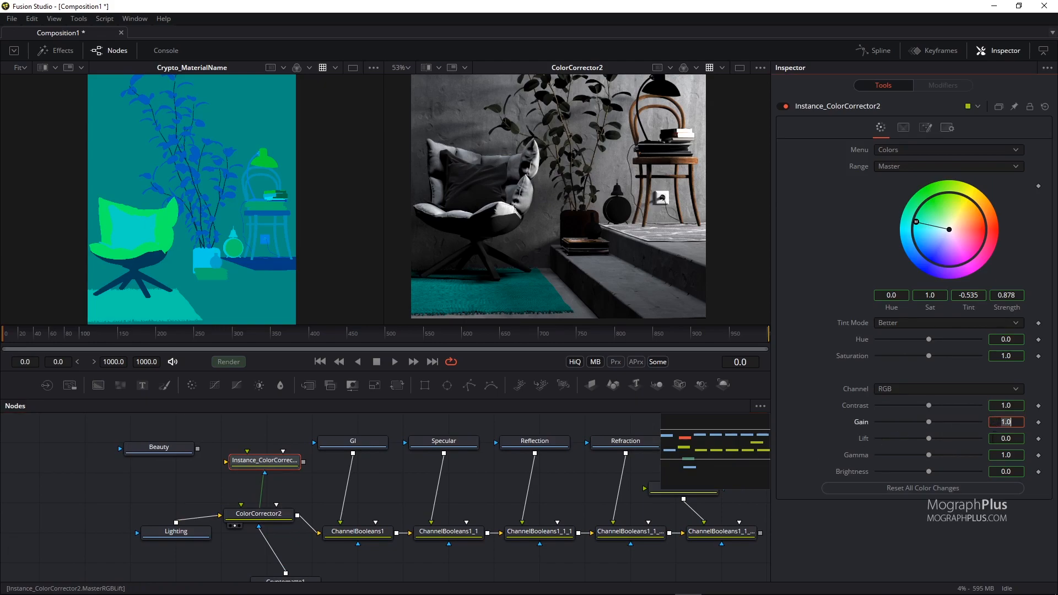
{"action": "left_click", "coordinate": [998, 421]}
{"action": "type", "text": "2"}
{"action": "key", "text": "Tab"}
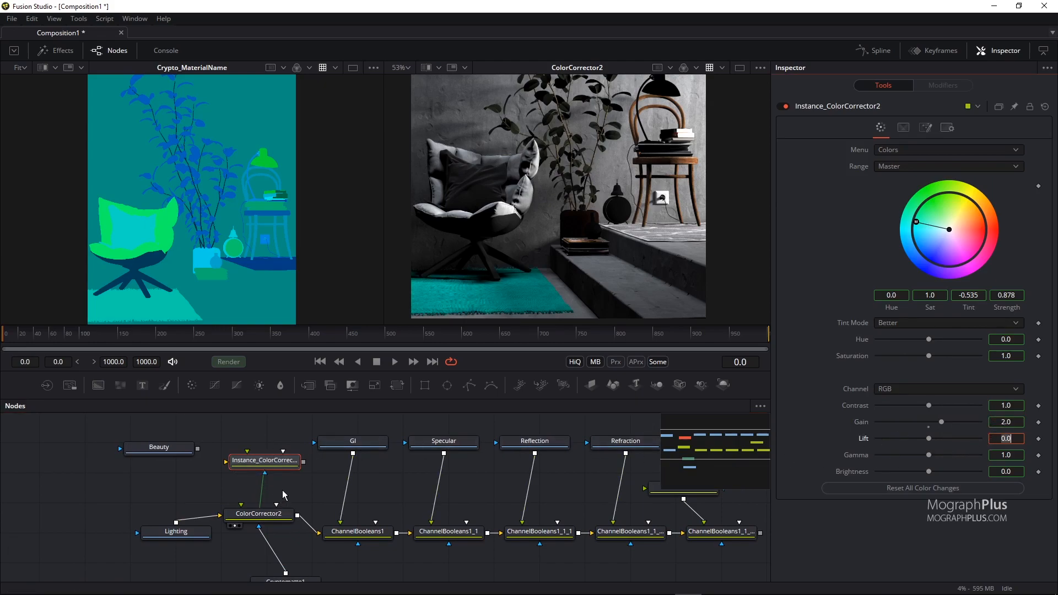
Show ColorCorrector2 in the first viewer and set its Gain to 1.
{"action": "left_click", "coordinate": [261, 516]}
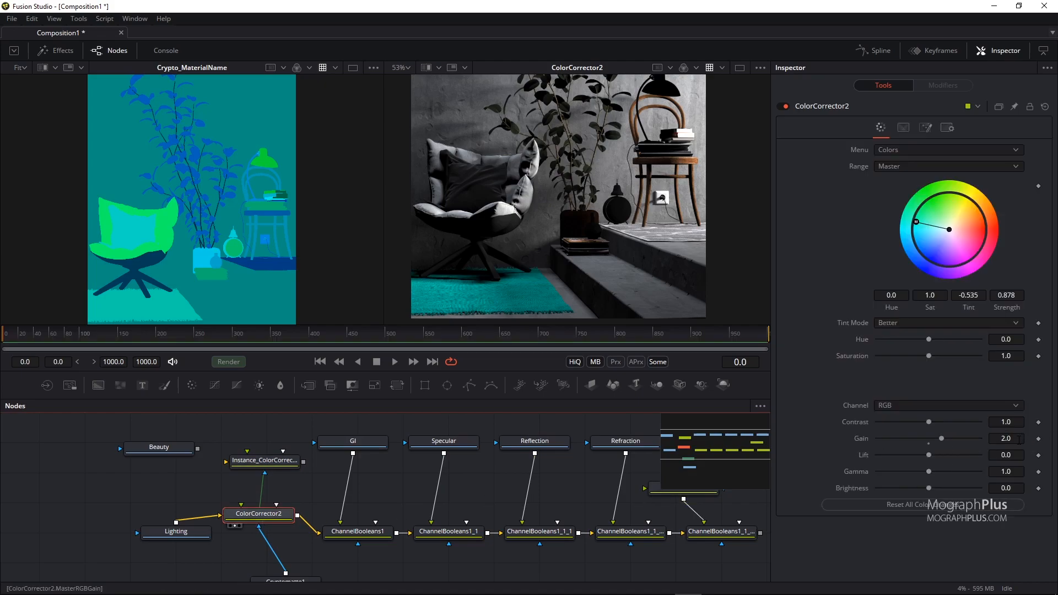
{"action": "key", "text": "1"}
{"action": "left_click", "coordinate": [1014, 439]}
{"action": "type", "text": "1"}
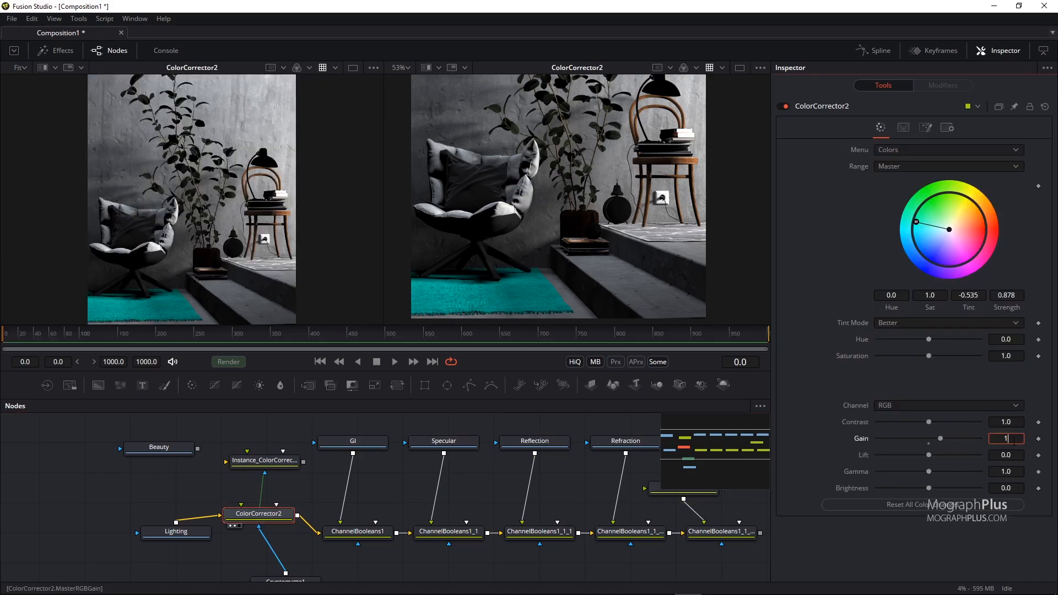
{"action": "key", "text": "Return"}
Insert the instanced color corrector between GI and ChannelBooleans1, and connect Cryptomatte1 to its effect mask.
{"action": "left_click", "coordinate": [262, 464]}
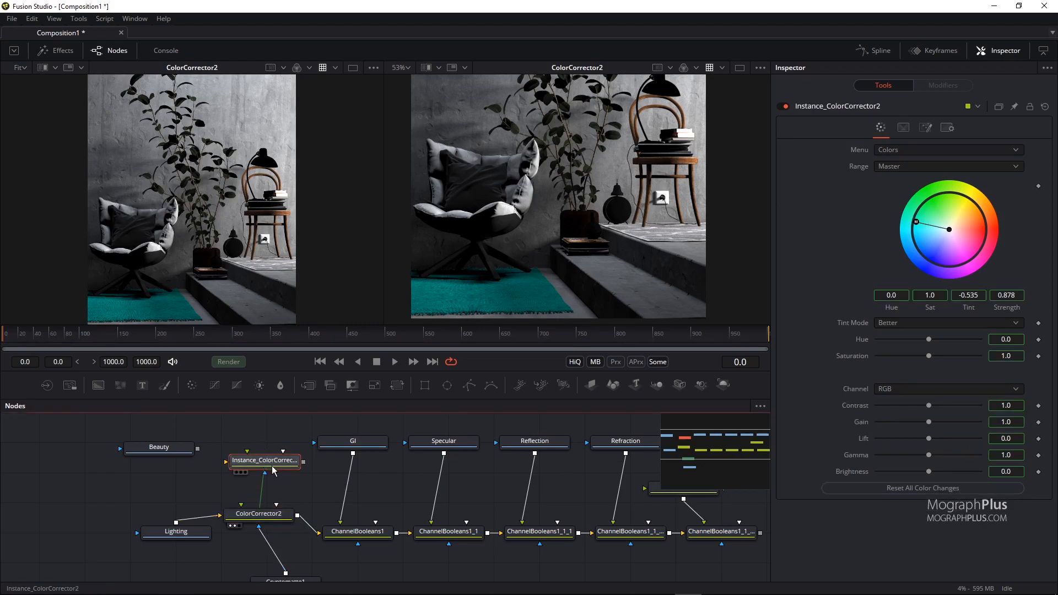
{"action": "left_click_drag", "start_coordinate": [272, 469], "coordinate": [262, 441]}
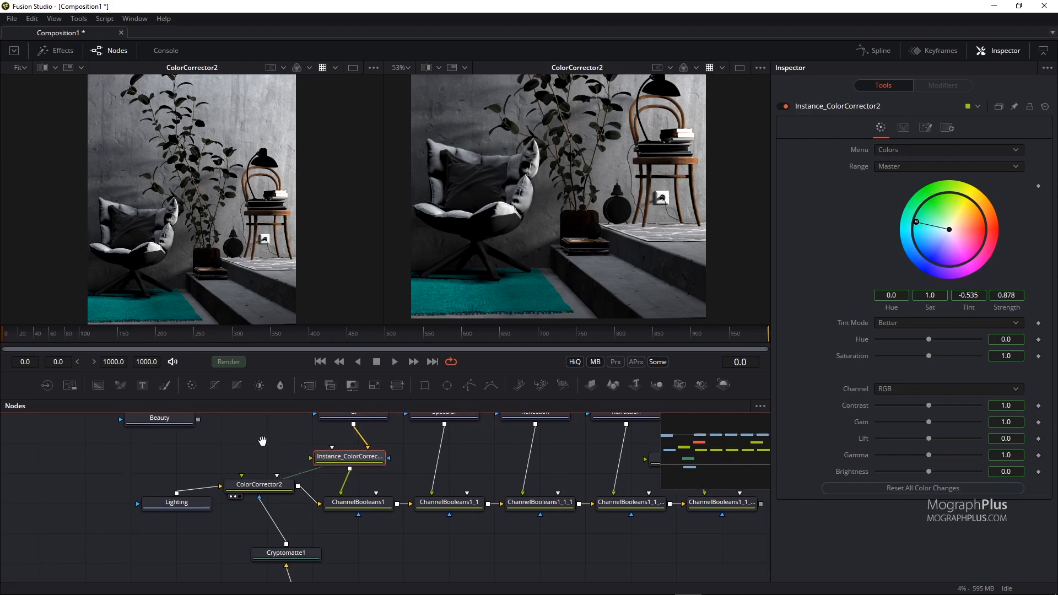
{"action": "left_click_drag", "start_coordinate": [336, 529], "coordinate": [372, 455]}
{"action": "scroll", "coordinate": [317, 510], "scroll_direction": "down", "scroll_amount": 5}
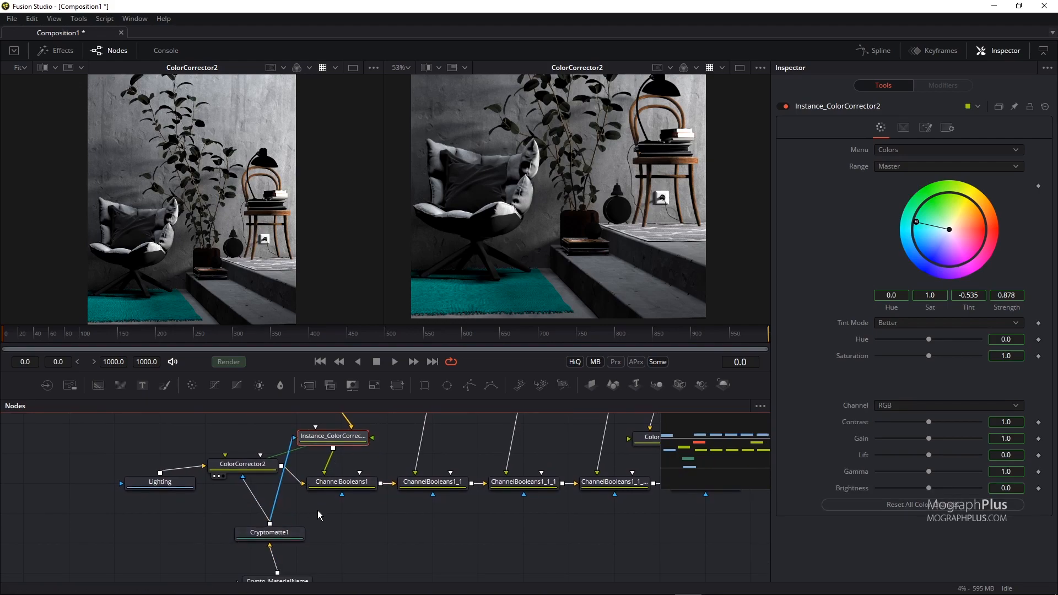
Select Cryptomatte1 and Crypto_MaterialName together and reposition them directly below ColorCorrector2.
{"action": "left_click_drag", "start_coordinate": [223, 486], "coordinate": [267, 491]}
{"action": "left_click_drag", "start_coordinate": [341, 508], "coordinate": [308, 567]}
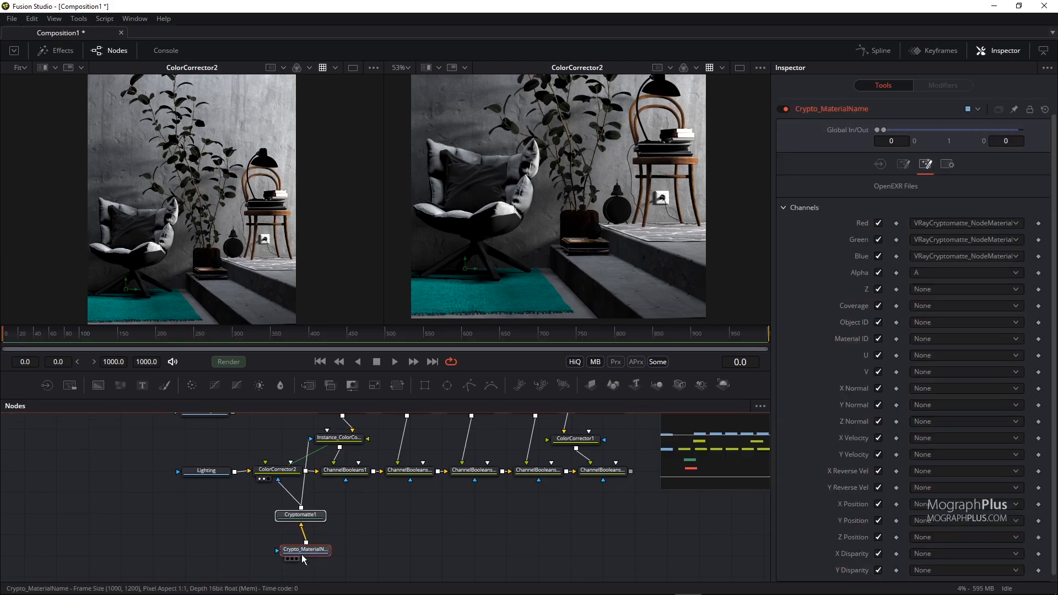
{"action": "scroll", "coordinate": [238, 520], "scroll_direction": "up", "scroll_amount": 3}
{"action": "left_click_drag", "start_coordinate": [342, 523], "coordinate": [312, 524]}
{"action": "left_click_drag", "start_coordinate": [364, 514], "coordinate": [296, 542]}
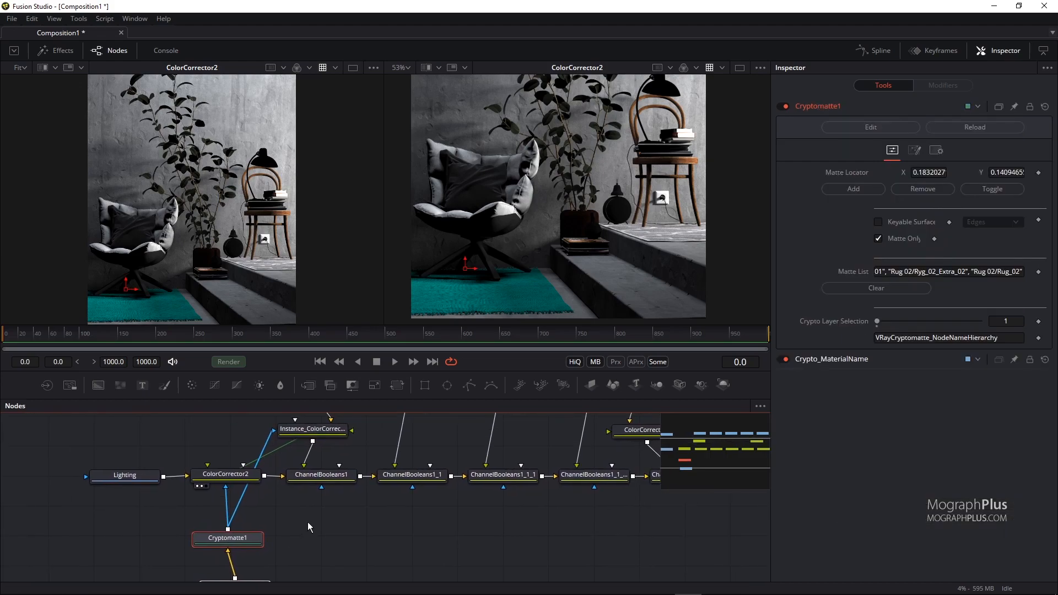
Set the node color of ColorCorrector1, ColorCorrector2 and Instance_ColorCorrector2 to Pink.
{"action": "scroll", "coordinate": [308, 525], "scroll_direction": "down", "scroll_amount": 2}
{"action": "left_click_drag", "start_coordinate": [592, 443], "coordinate": [287, 485]}
{"action": "left_click", "coordinate": [251, 490]}
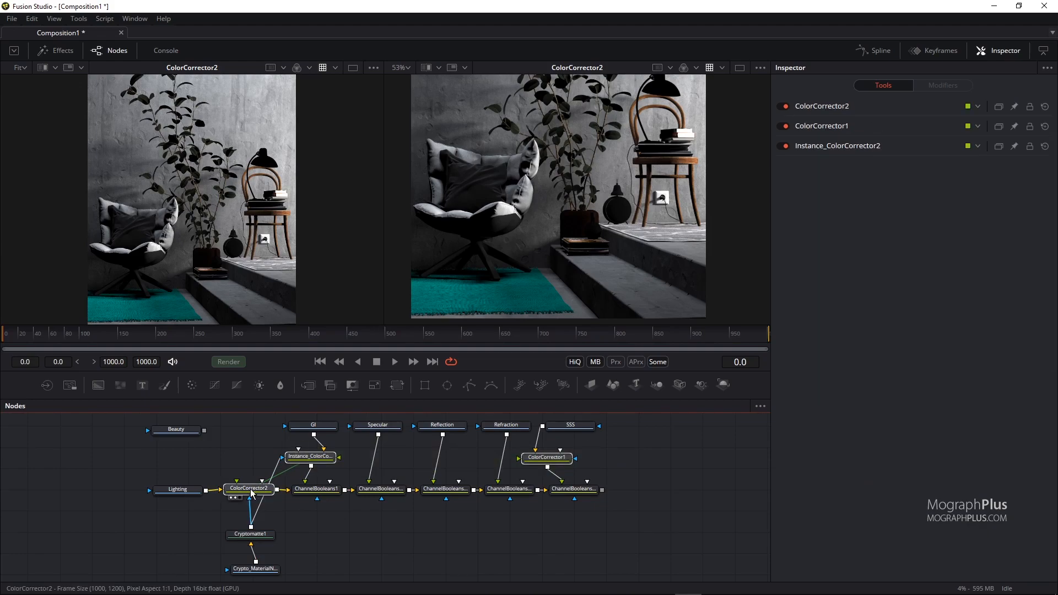
{"action": "right_click", "coordinate": [251, 490]}
{"action": "mouse_move", "coordinate": [303, 425]}
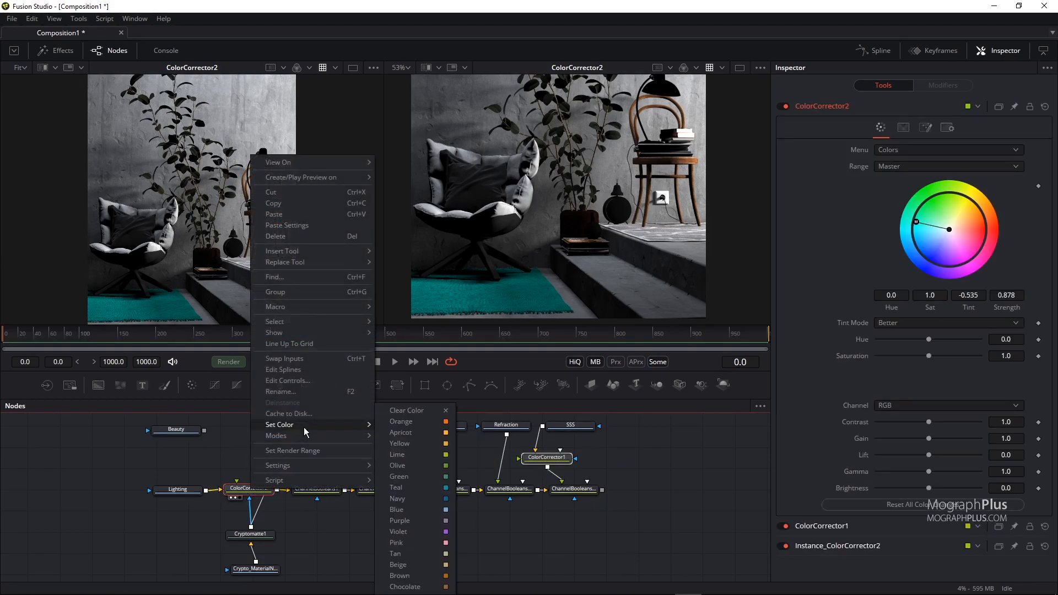
{"action": "left_click", "coordinate": [437, 544]}
Set the node color of Cryptomatte1 and Crypto_MaterialName to Orange.
{"action": "mouse_move", "coordinate": [376, 528]}
{"action": "left_mouse_down"}
{"action": "mouse_move", "coordinate": [389, 503]}
{"action": "mouse_move", "coordinate": [386, 520]}
{"action": "left_mouse_up"}
{"action": "left_click_drag", "start_coordinate": [309, 515], "coordinate": [236, 573]}
{"action": "right_click", "coordinate": [264, 563]}
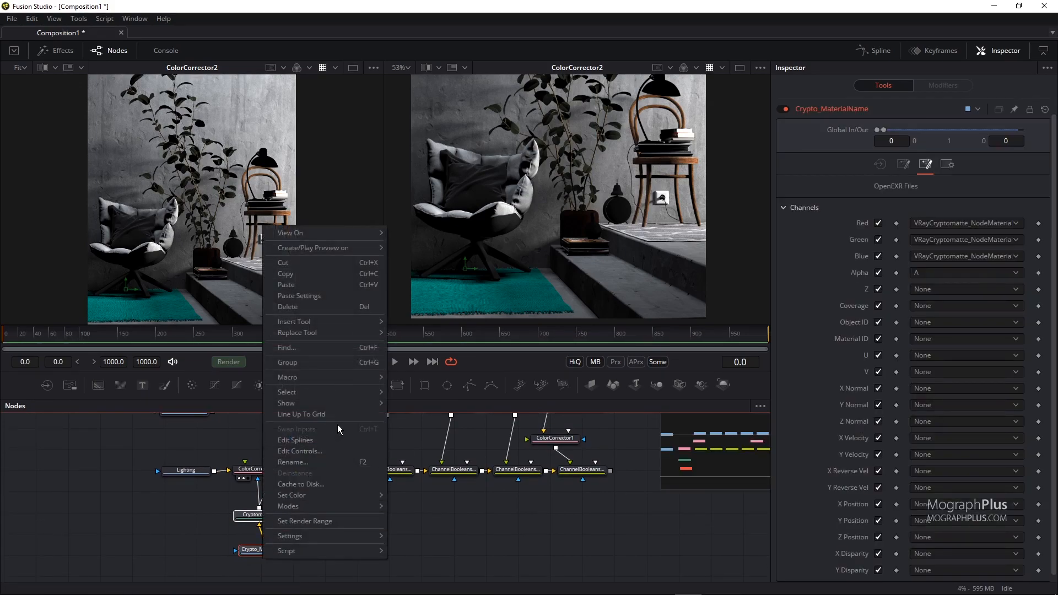
{"action": "mouse_move", "coordinate": [348, 494]}
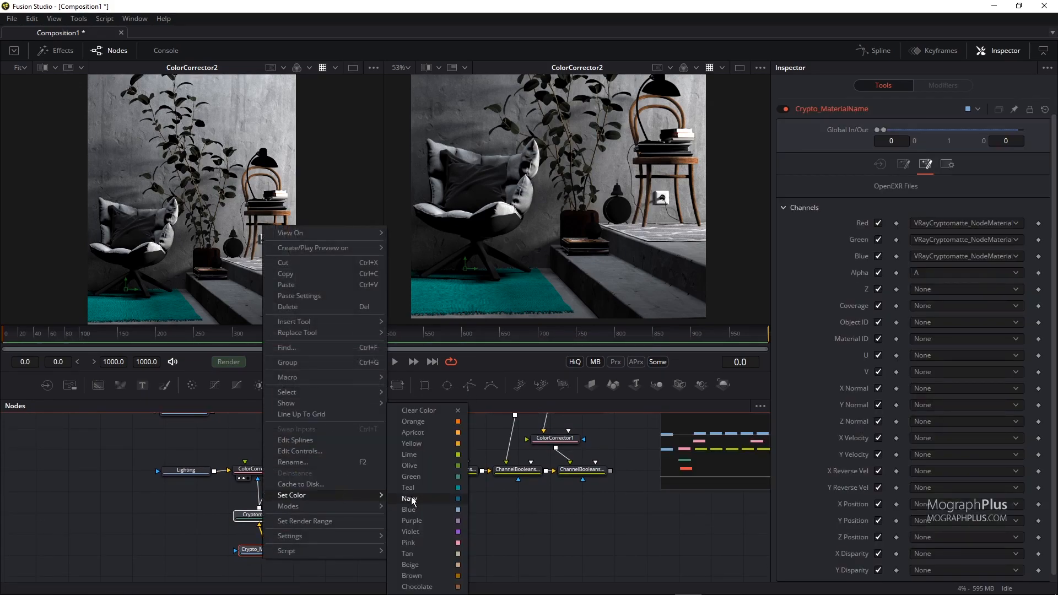
{"action": "left_click", "coordinate": [441, 415]}
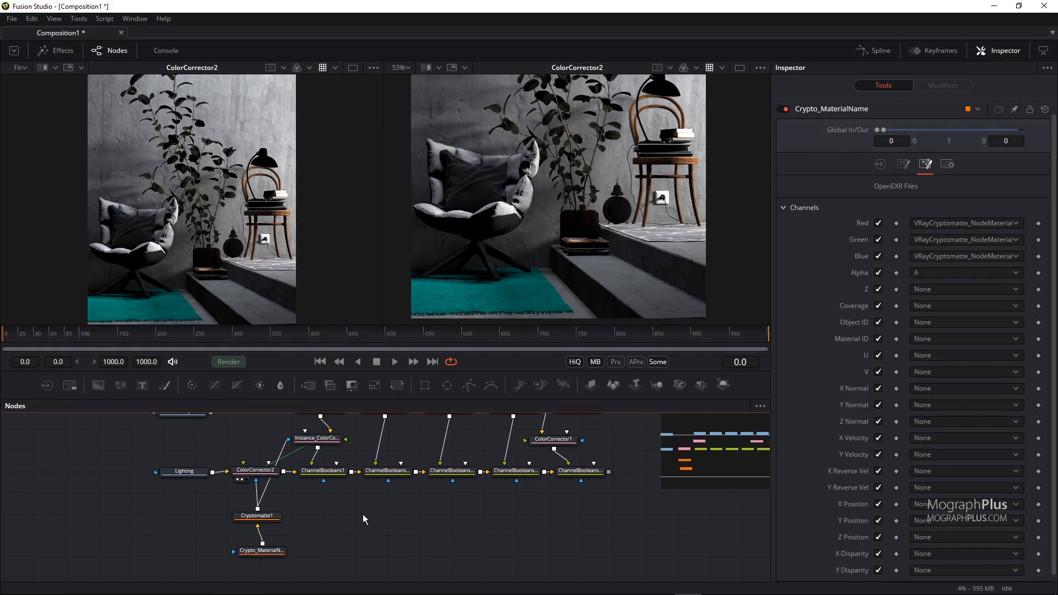
Move ColorCorrector1 so that it lines up beneath the SSS node.
{"action": "left_click_drag", "start_coordinate": [364, 513], "coordinate": [354, 523]}
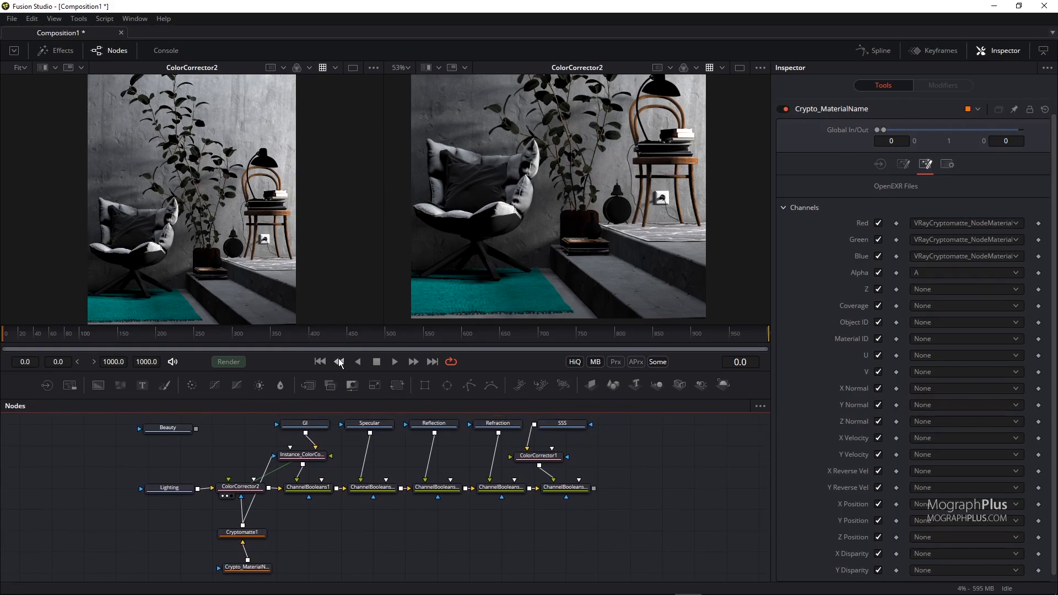
{"action": "left_click_drag", "start_coordinate": [358, 324], "coordinate": [360, 294]}
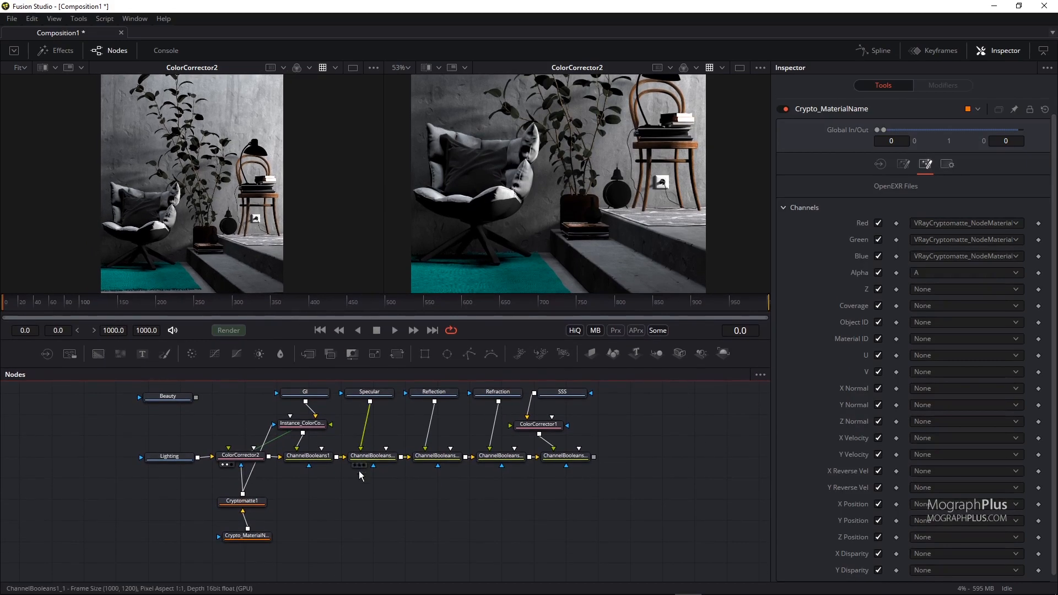
{"action": "scroll", "coordinate": [361, 511], "scroll_direction": "up", "scroll_amount": 3}
{"action": "left_click_drag", "start_coordinate": [339, 497], "coordinate": [249, 549]}
{"action": "left_click_drag", "start_coordinate": [536, 449], "coordinate": [564, 448]}
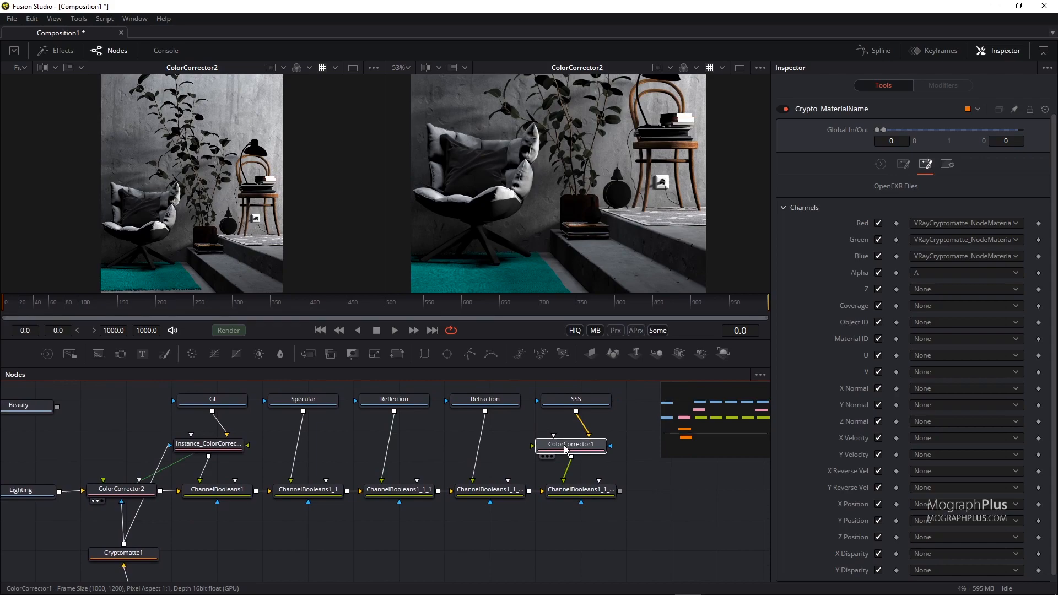
Show the last ChannelBooleans node in the second viewer and fit the image to inspect the composite.
{"action": "left_click_drag", "start_coordinate": [385, 523], "coordinate": [353, 535]}
{"action": "left_click_drag", "start_coordinate": [569, 497], "coordinate": [558, 265]}
{"action": "left_click_drag", "start_coordinate": [426, 294], "coordinate": [444, 497]}
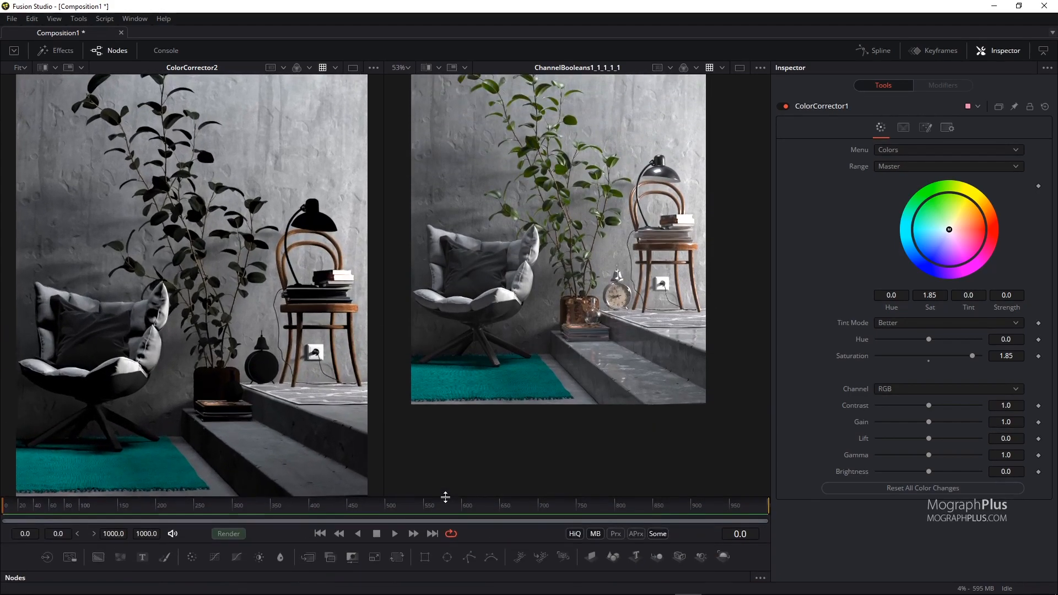
{"action": "key", "text": "ctrl+f"}
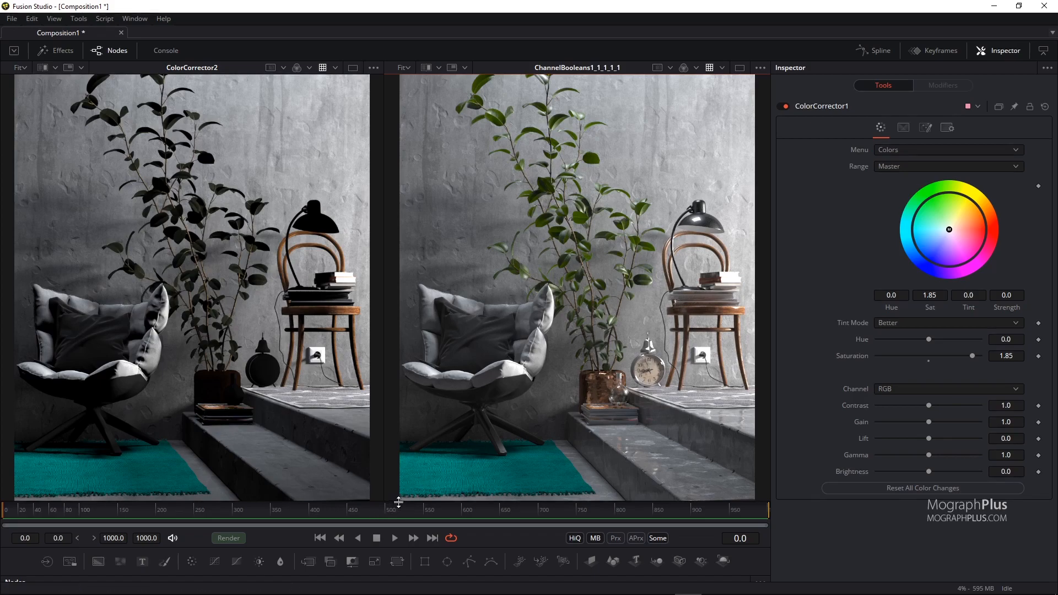
{"action": "left_click_drag", "start_coordinate": [397, 500], "coordinate": [439, 329]}
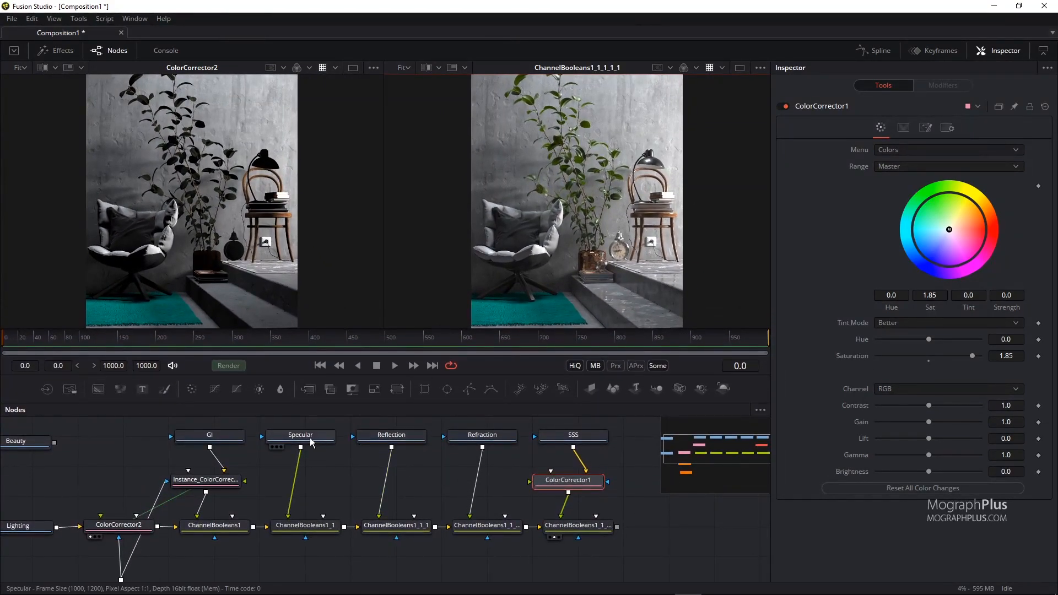
View the Reflection pass and the Specular pass in the second viewer.
{"action": "left_click_drag", "start_coordinate": [391, 436], "coordinate": [498, 312]}
{"action": "left_click_drag", "start_coordinate": [309, 436], "coordinate": [523, 308]}
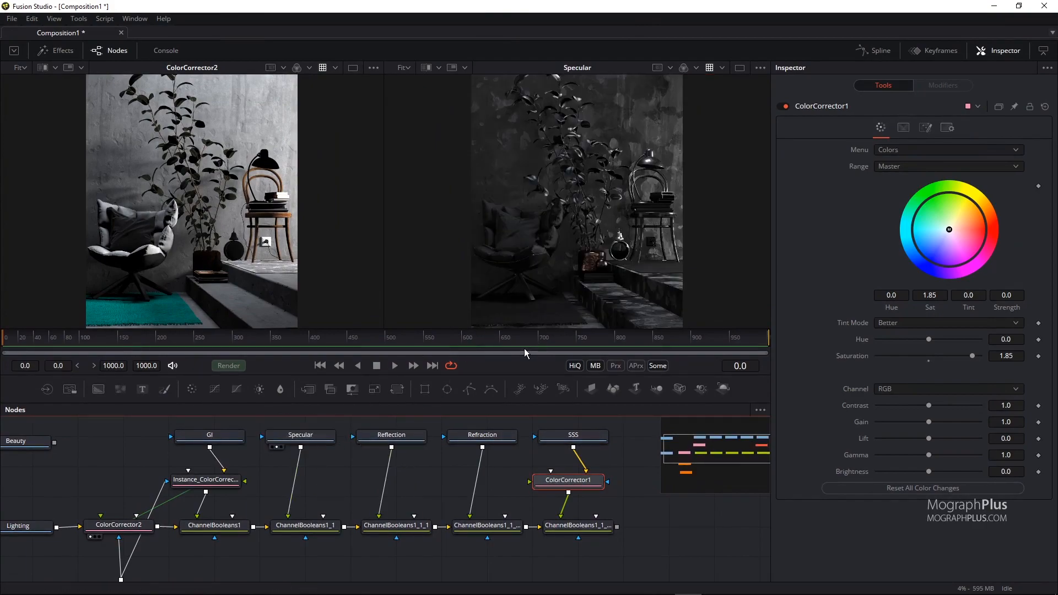
{"action": "left_click_drag", "start_coordinate": [422, 474], "coordinate": [439, 395]}
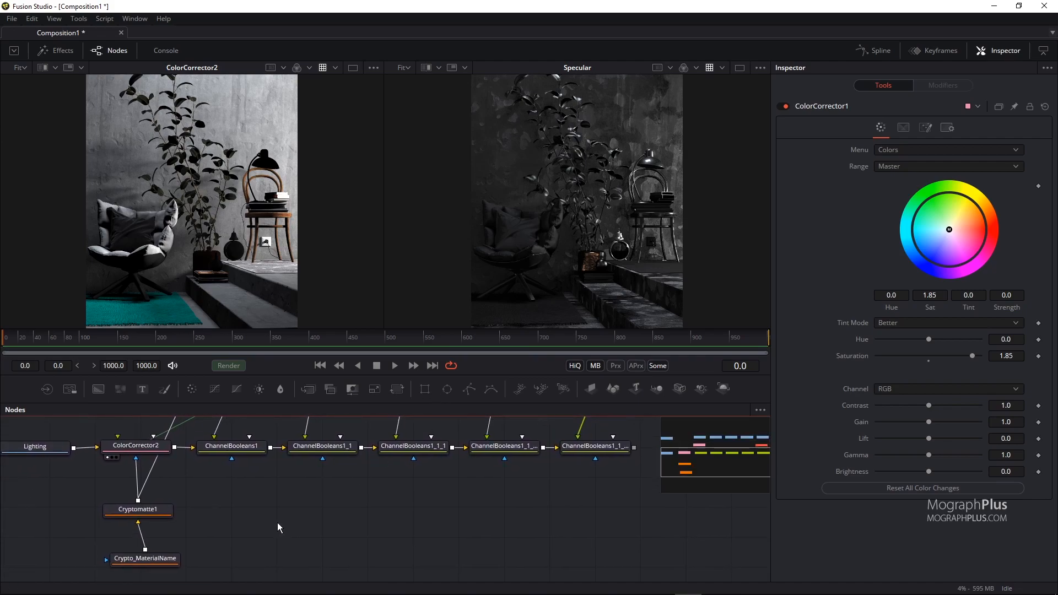
Add a second Cryptomatte node and place it below ChannelBooleans1_1.
{"action": "left_click_drag", "start_coordinate": [279, 527], "coordinate": [299, 507]}
{"action": "left_click", "coordinate": [186, 548]}
{"action": "left_click_drag", "start_coordinate": [236, 512], "coordinate": [116, 573]}
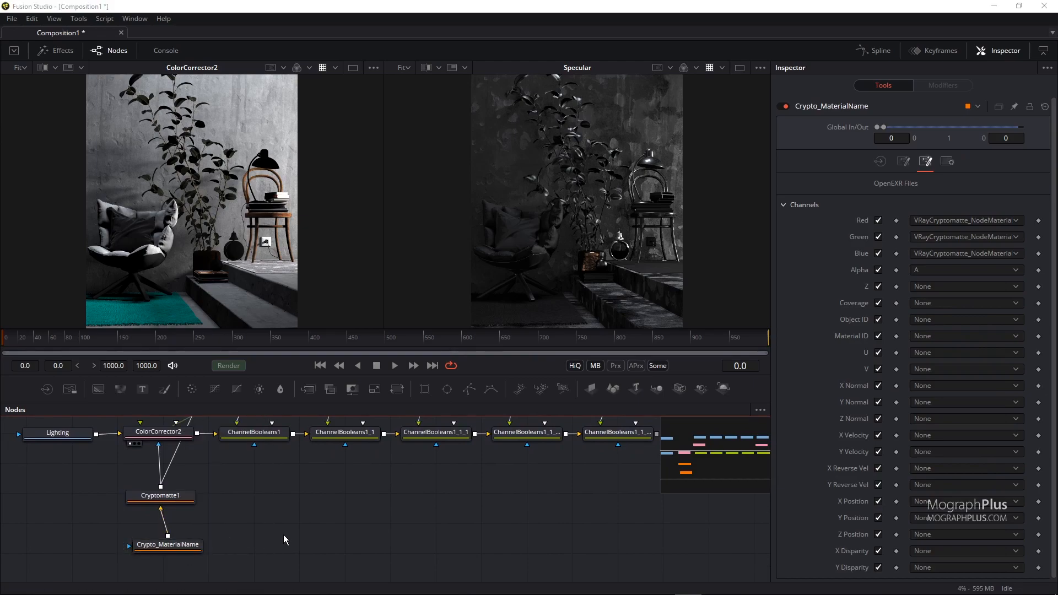
{"action": "key", "text": "shift+space"}
{"action": "type", "text": "cry"}
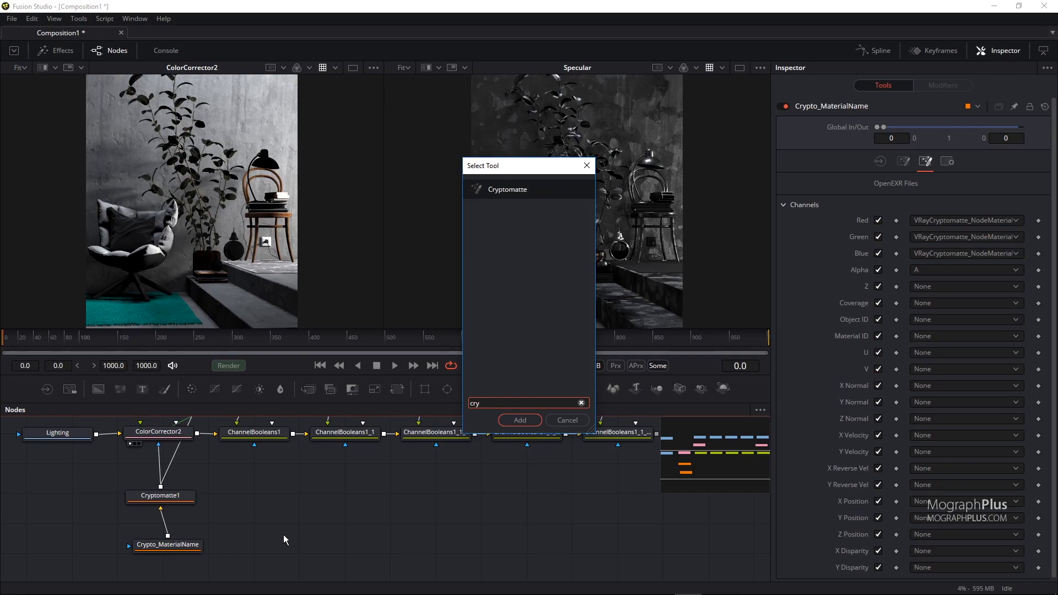
{"action": "key", "text": "Return"}
{"action": "left_click_drag", "start_coordinate": [395, 470], "coordinate": [339, 518]}
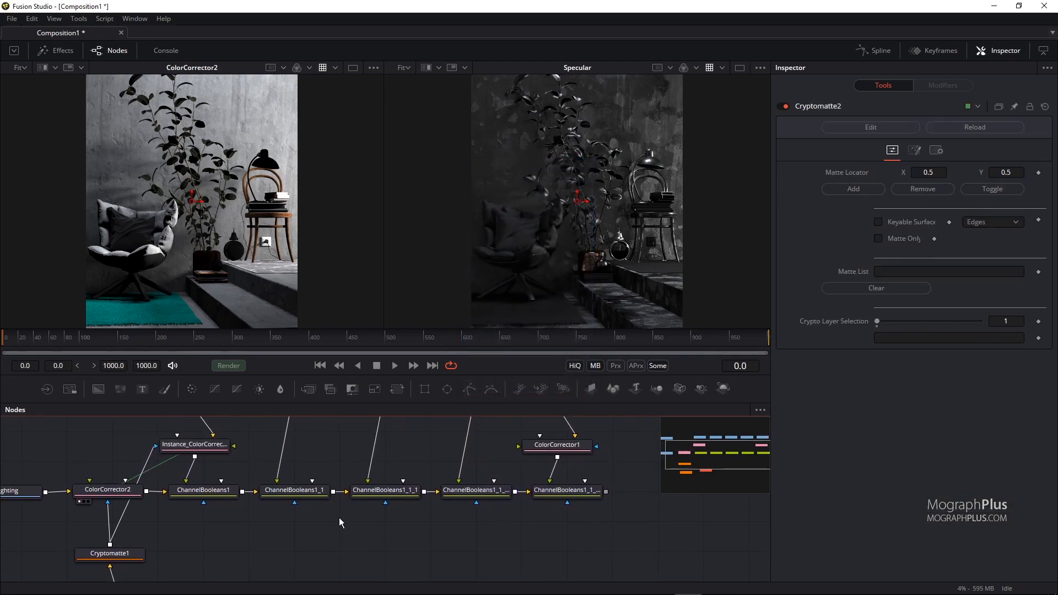
{"action": "left_click_drag", "start_coordinate": [344, 331], "coordinate": [350, 276]}
{"action": "left_click_drag", "start_coordinate": [295, 524], "coordinate": [324, 544]}
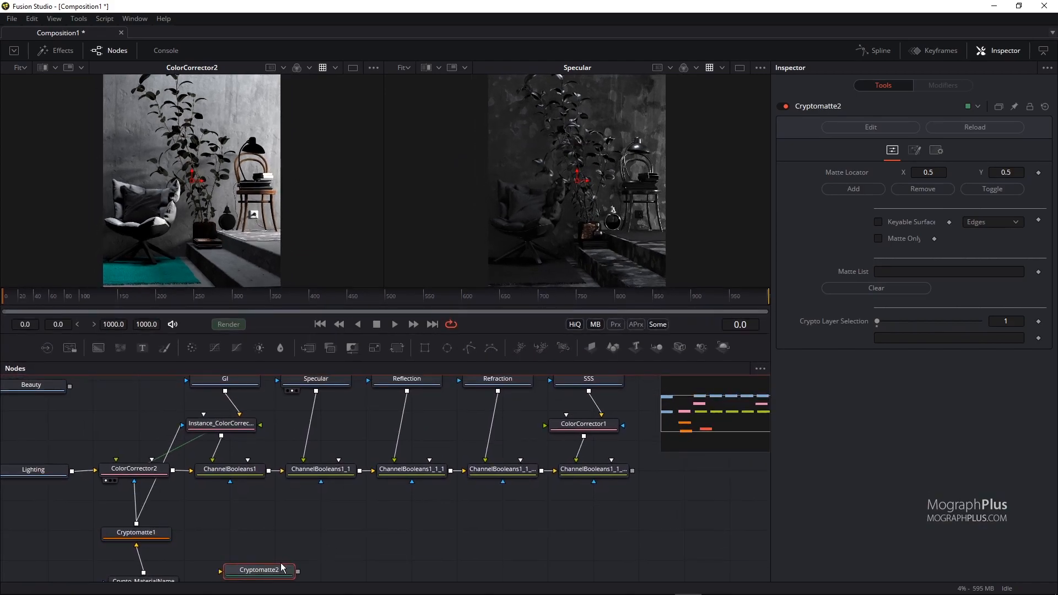
{"action": "left_click_drag", "start_coordinate": [259, 573], "coordinate": [339, 464]}
Show Crypto_MaterialName in the first viewer and connect its output to Cryptomatte2.
{"action": "left_click_drag", "start_coordinate": [157, 551], "coordinate": [158, 516]}
{"action": "key", "text": "ctrl+z"}
{"action": "key", "text": "1"}
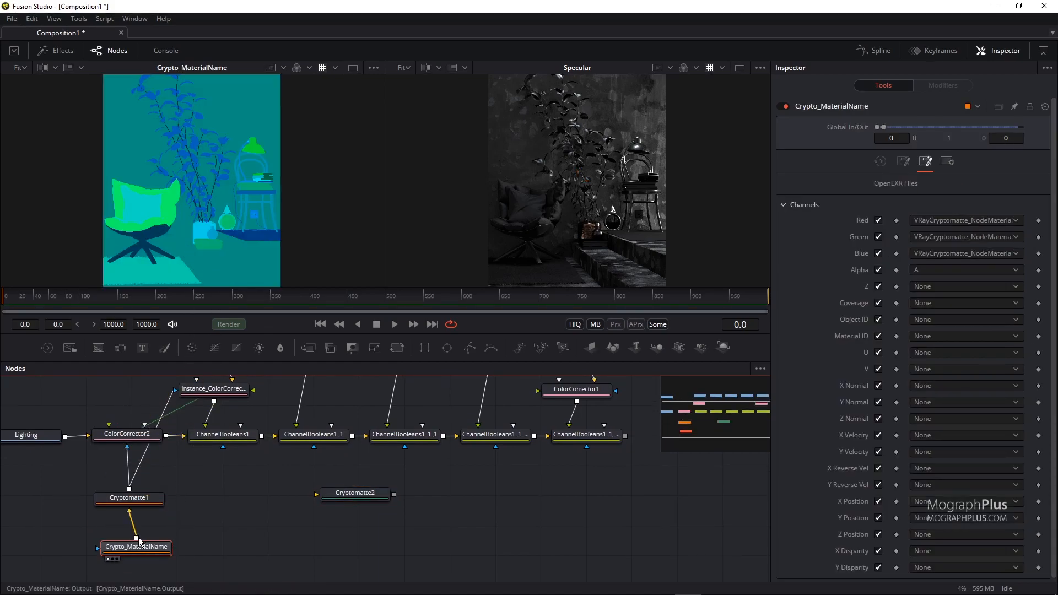
{"action": "left_click_drag", "start_coordinate": [148, 547], "coordinate": [330, 494]}
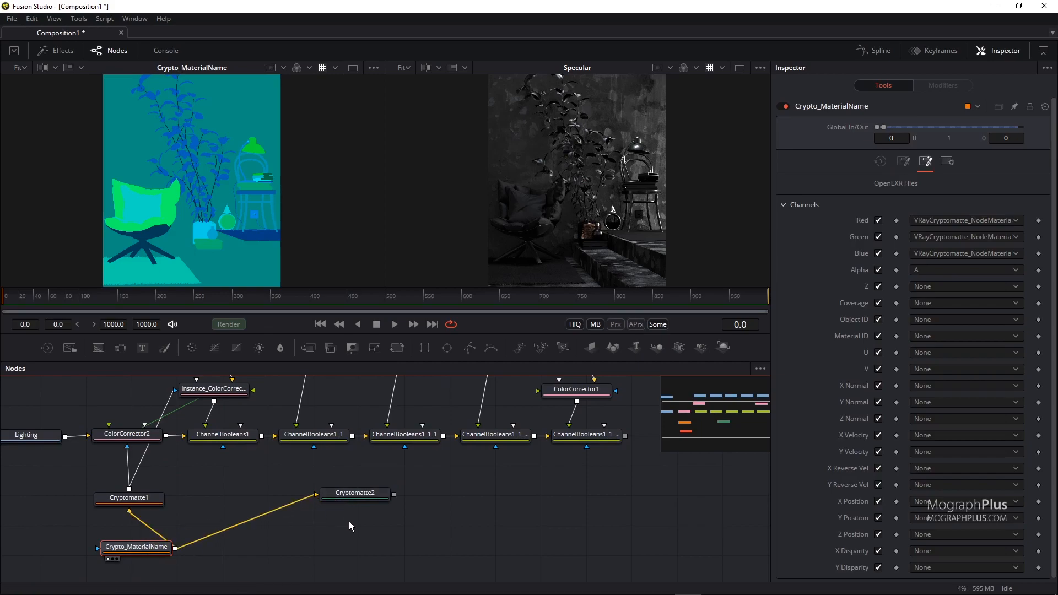
{"action": "left_click_drag", "start_coordinate": [405, 532], "coordinate": [402, 533]}
With Cryptomatte2 in the second viewer, add the plant pot to its matte list and enable Matte Only.
{"action": "left_click_drag", "start_coordinate": [346, 498], "coordinate": [530, 244]}
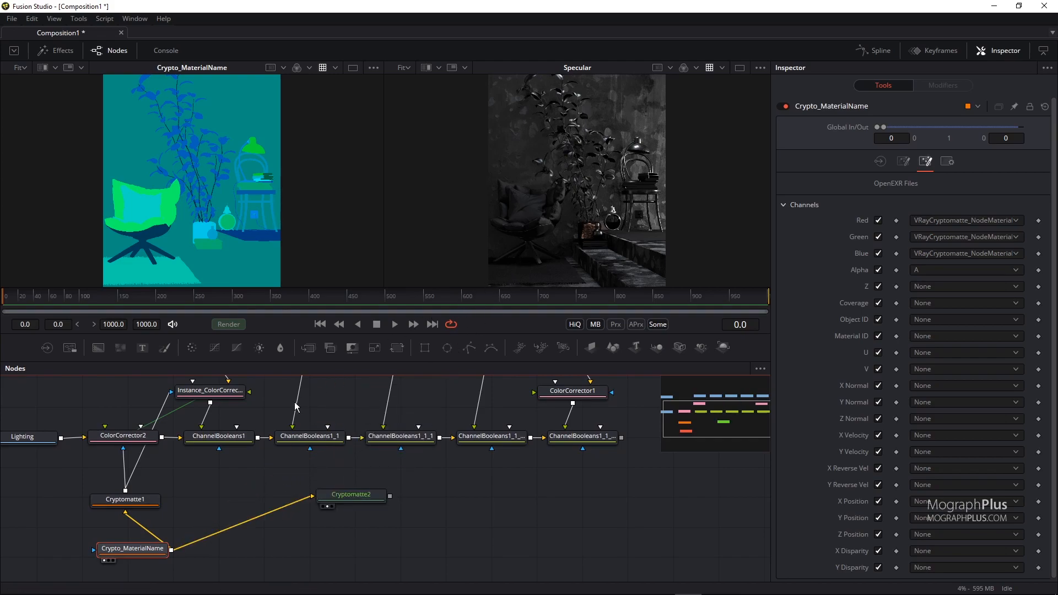
{"action": "left_click_drag", "start_coordinate": [132, 548], "coordinate": [131, 552]}
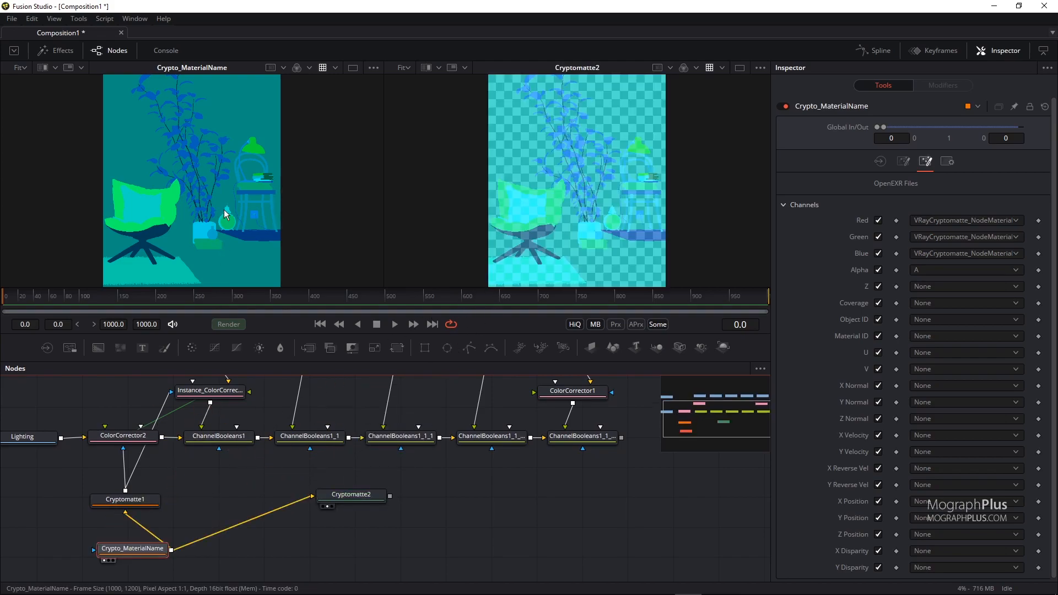
{"action": "left_click", "coordinate": [351, 495]}
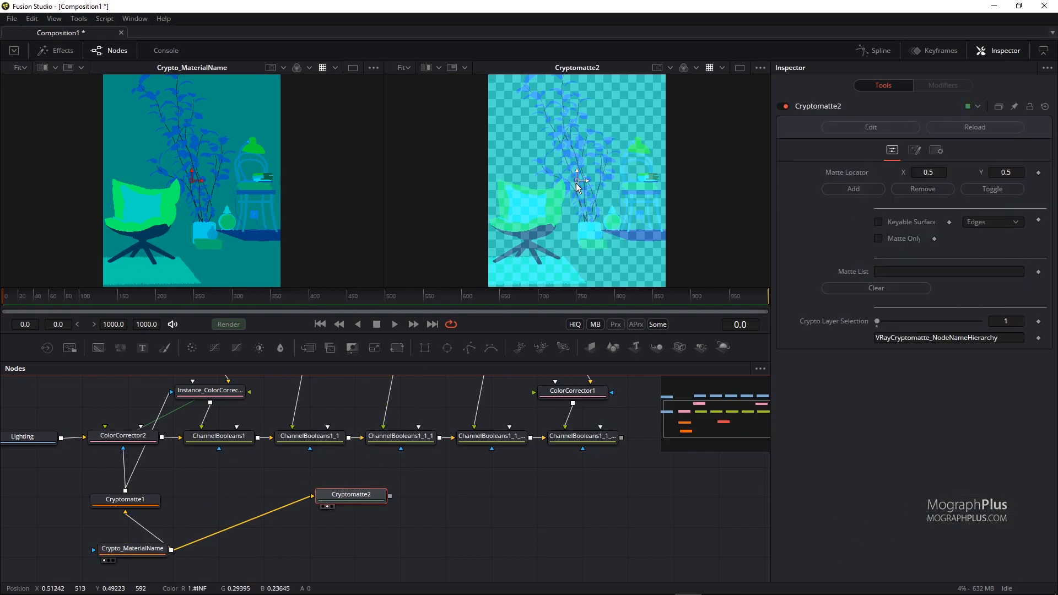
{"action": "left_click_drag", "start_coordinate": [575, 177], "coordinate": [583, 233]}
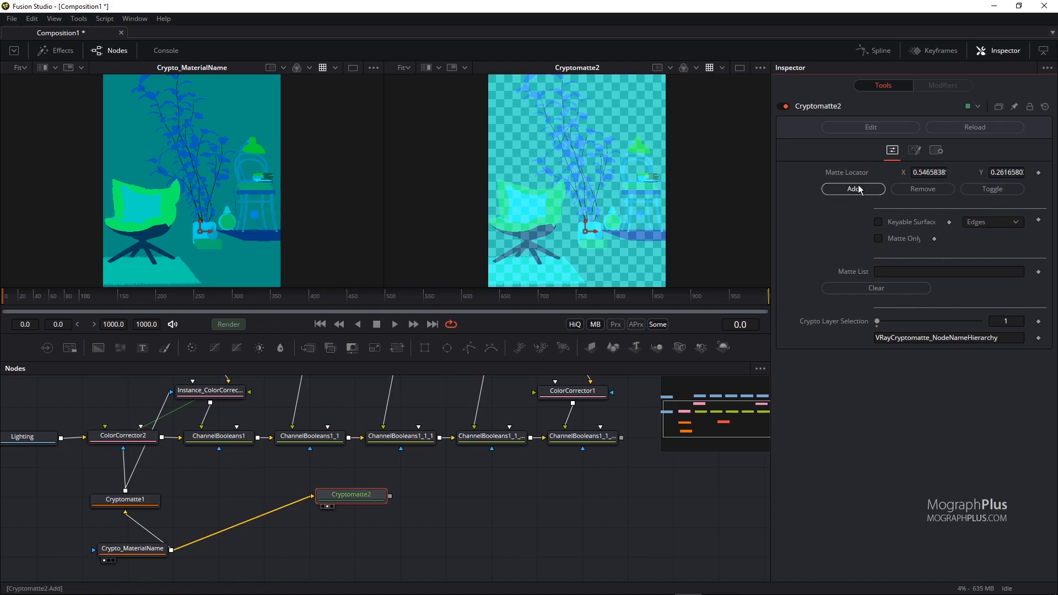
{"action": "left_click", "coordinate": [878, 238]}
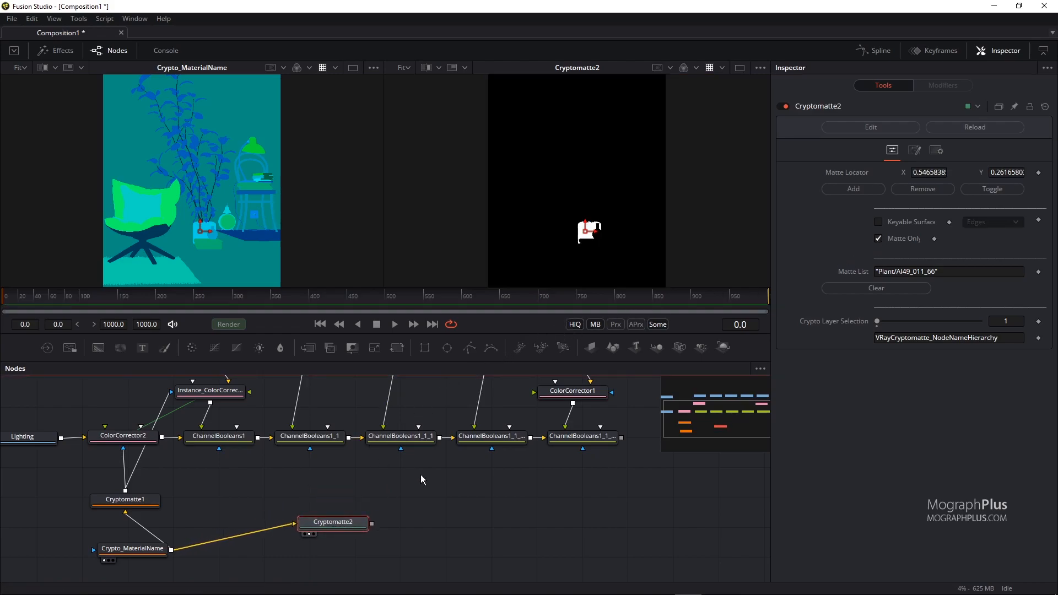
Insert a Color Corrector after the Reflection node and connect Cryptomatte2 to its effect mask.
{"action": "left_click_drag", "start_coordinate": [421, 475], "coordinate": [410, 527]}
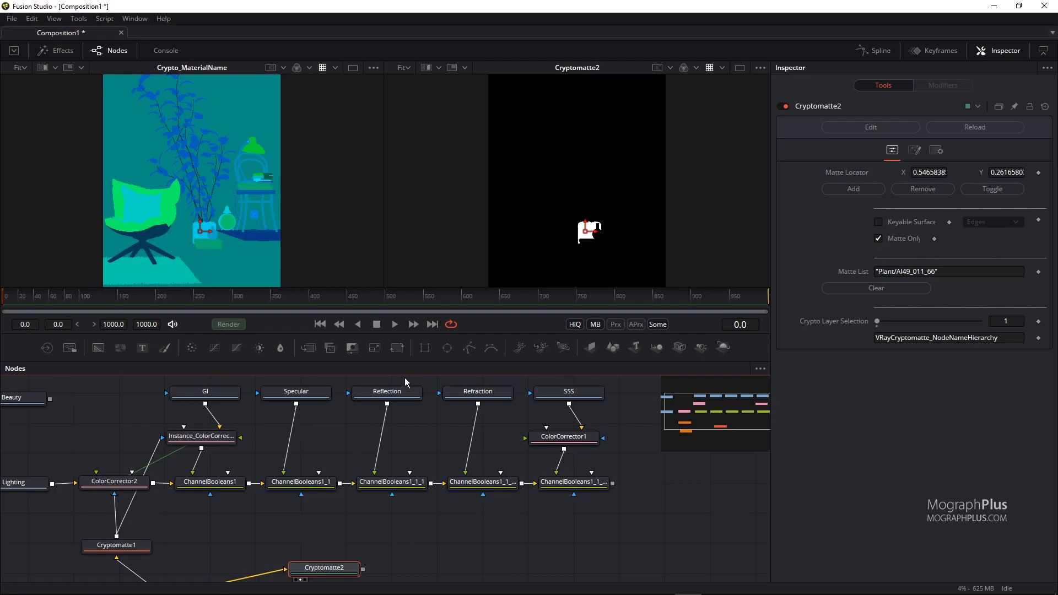
{"action": "left_click", "coordinate": [393, 392]}
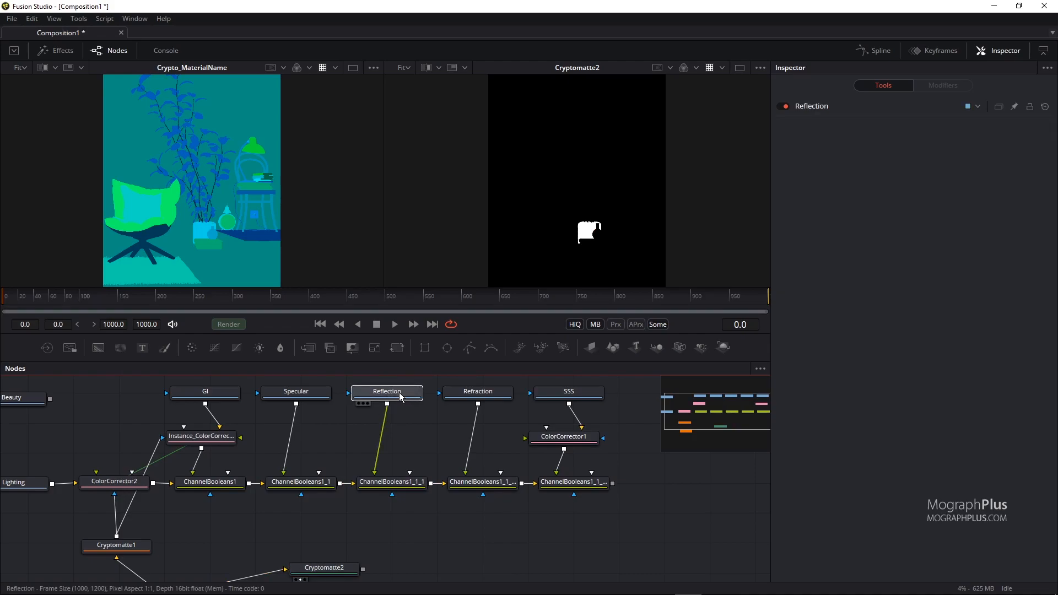
{"action": "key", "text": "shift+space"}
{"action": "type", "text": "cc"}
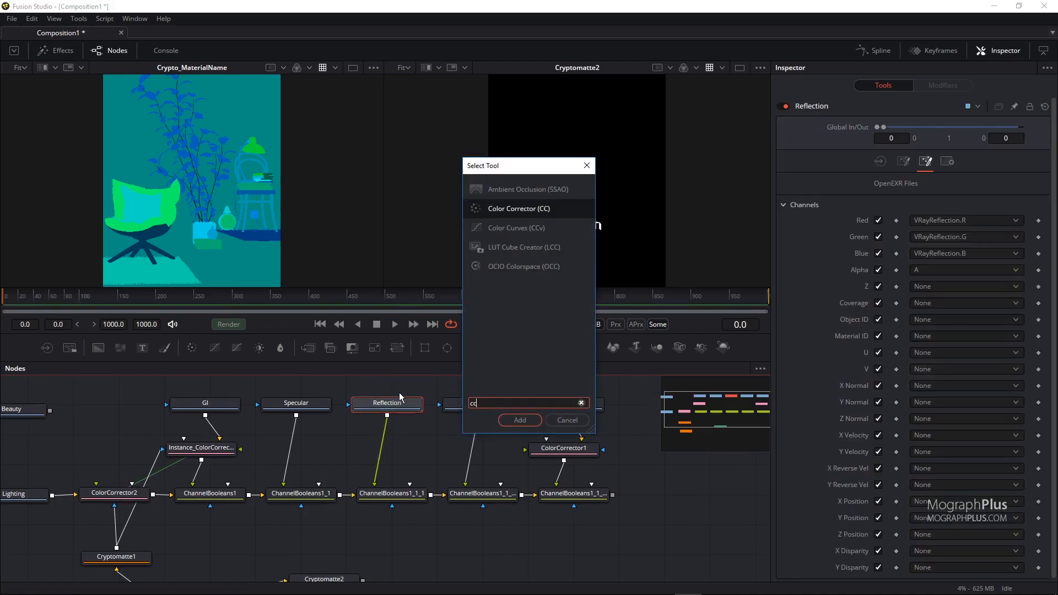
{"action": "key", "text": "Return"}
{"action": "left_click_drag", "start_coordinate": [363, 580], "coordinate": [434, 397]}
{"action": "scroll", "coordinate": [417, 534], "scroll_direction": "up", "scroll_amount": 2}
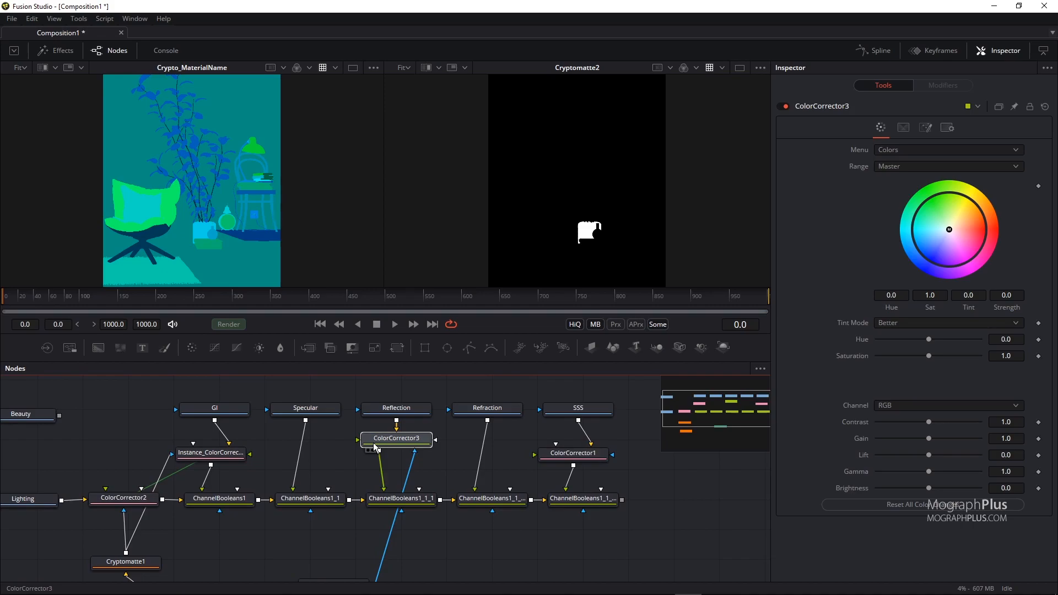
Paste an instance of ColorCorrector3 between Specular and ChannelBooleans1_1, and connect Cryptomatte2 to its effect mask.
{"action": "key", "text": "ctrl+shift+v"}
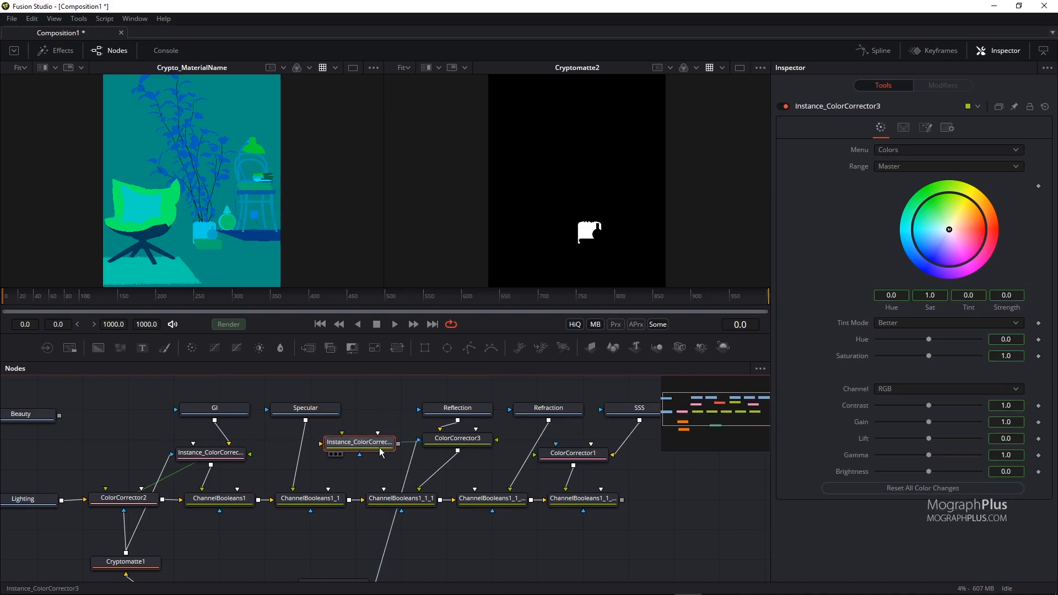
{"action": "left_click_drag", "start_coordinate": [381, 452], "coordinate": [323, 461]}
{"action": "left_click_drag", "start_coordinate": [459, 444], "coordinate": [434, 449]}
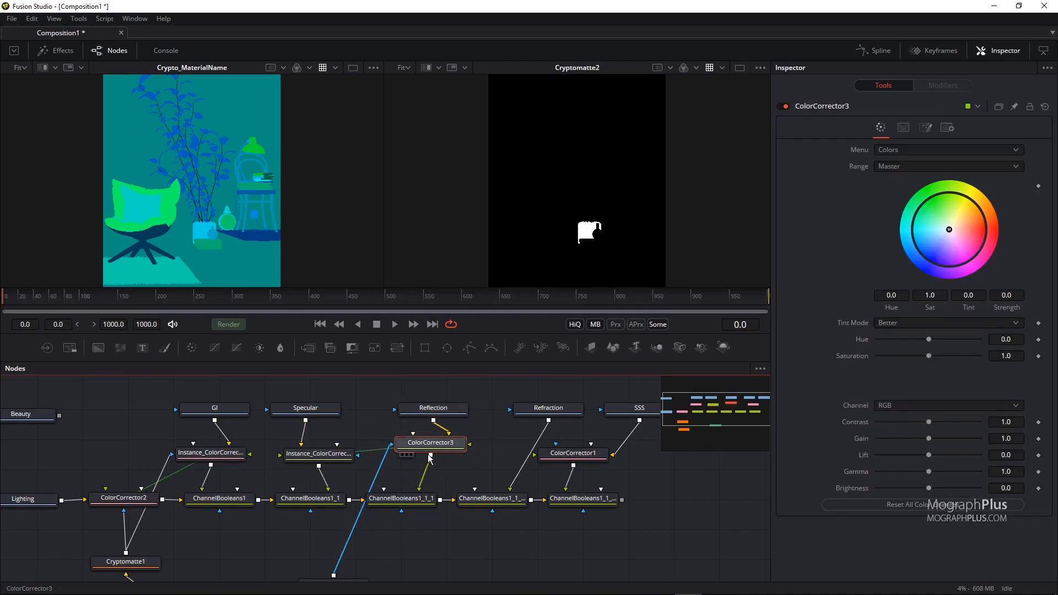
{"action": "left_click_drag", "start_coordinate": [429, 510], "coordinate": [478, 485]}
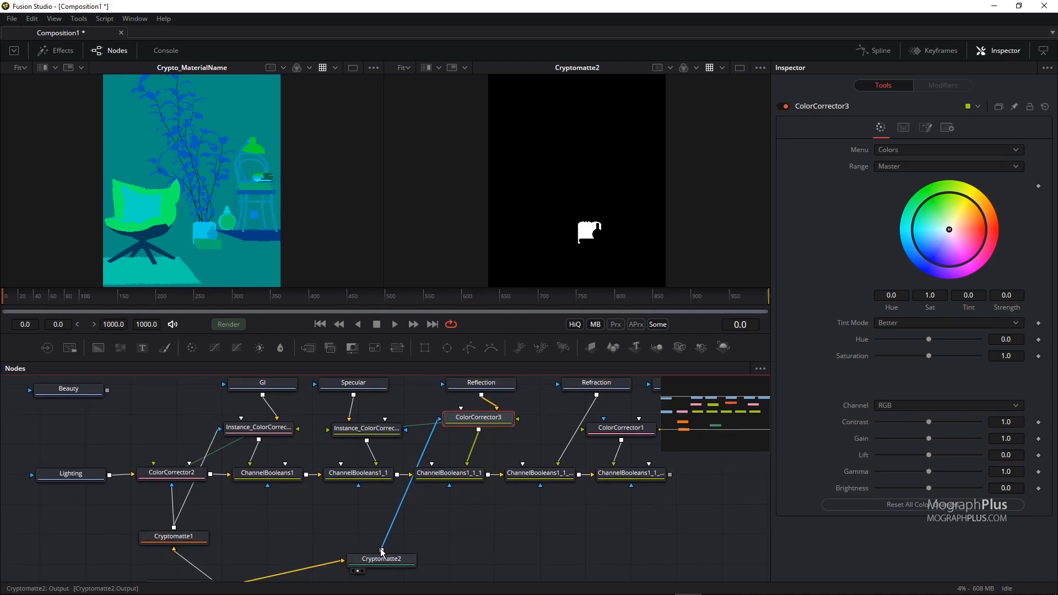
{"action": "left_click_drag", "start_coordinate": [382, 550], "coordinate": [405, 436]}
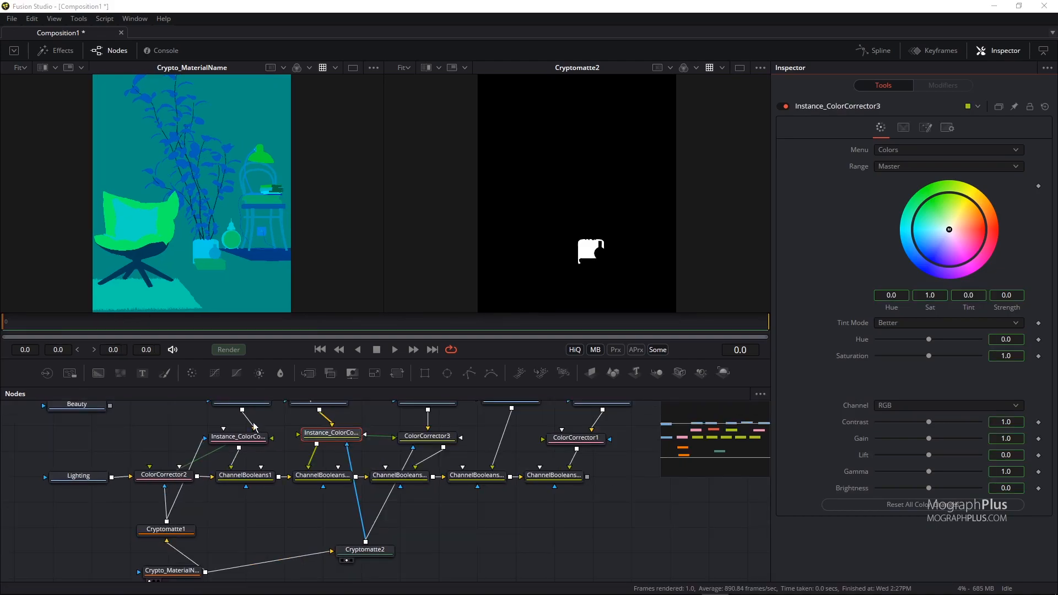
Show the last ChannelBooleans node in the second viewer and set Instance_ColorCorrector3's Hue to 0.06.
{"action": "left_click", "coordinate": [537, 486]}
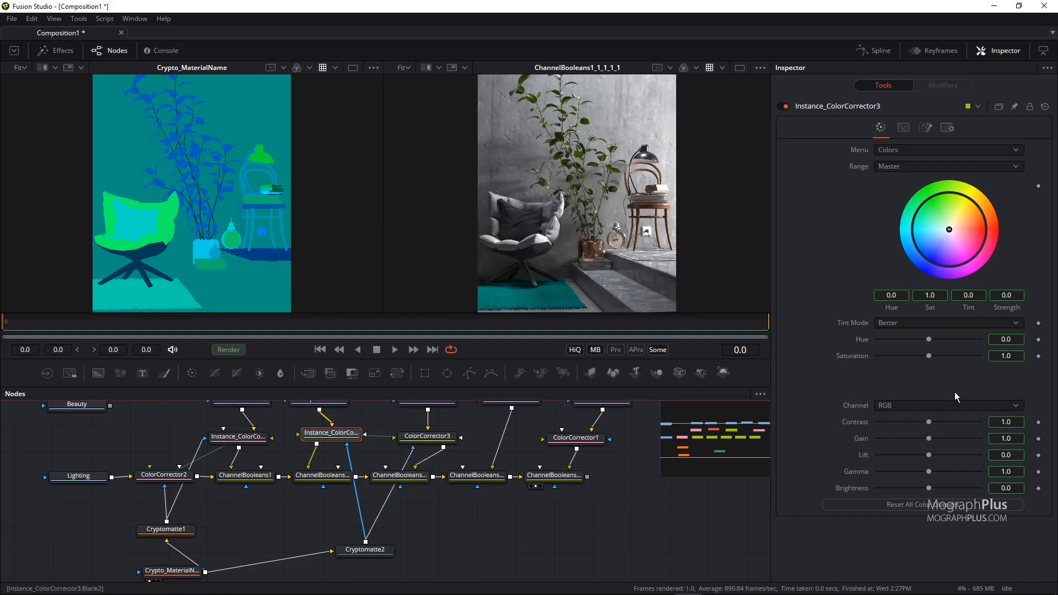
{"action": "left_click", "coordinate": [1011, 338]}
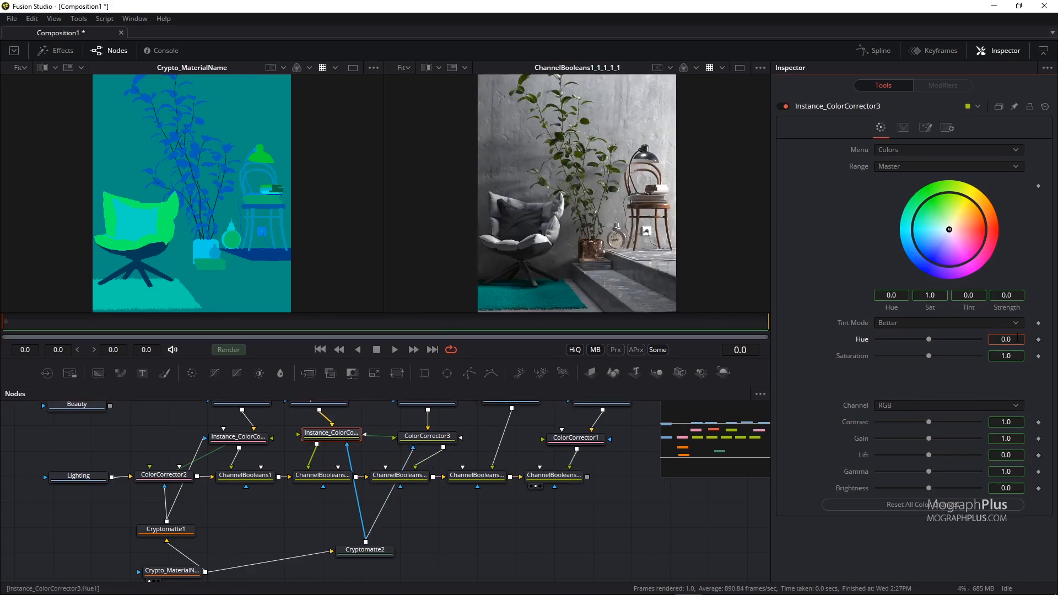
{"action": "type", "text": "6"}
{"action": "key", "text": "Tab"}
{"action": "scroll", "coordinate": [603, 265], "scroll_direction": "up", "scroll_amount": 3}
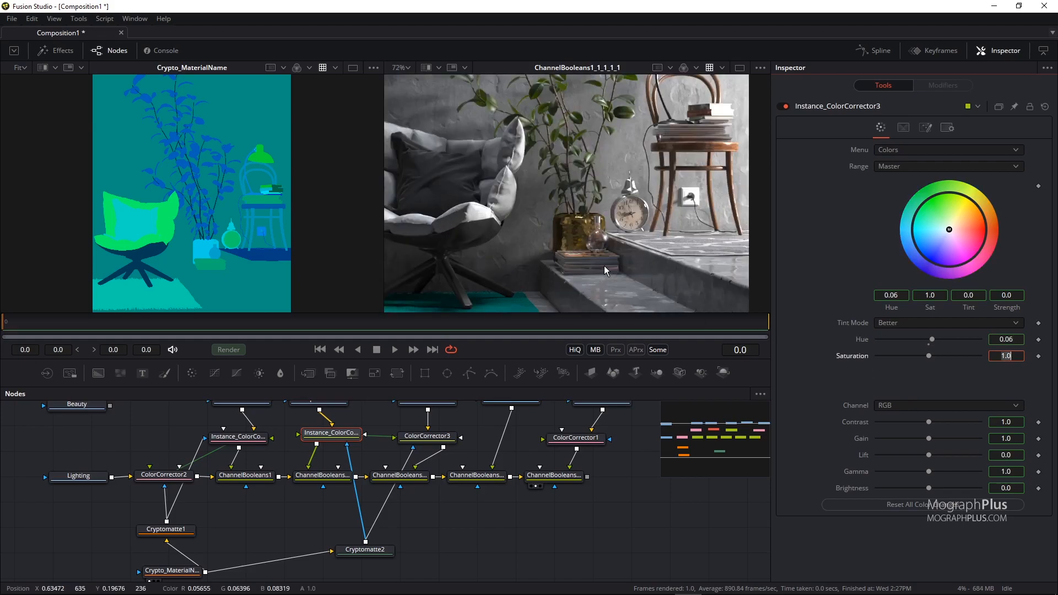
Select ColorCorrector3 and its instance, toggle them off and on to compare, and set their node color to Pink.
{"action": "left_click_drag", "start_coordinate": [475, 412], "coordinate": [317, 448]}
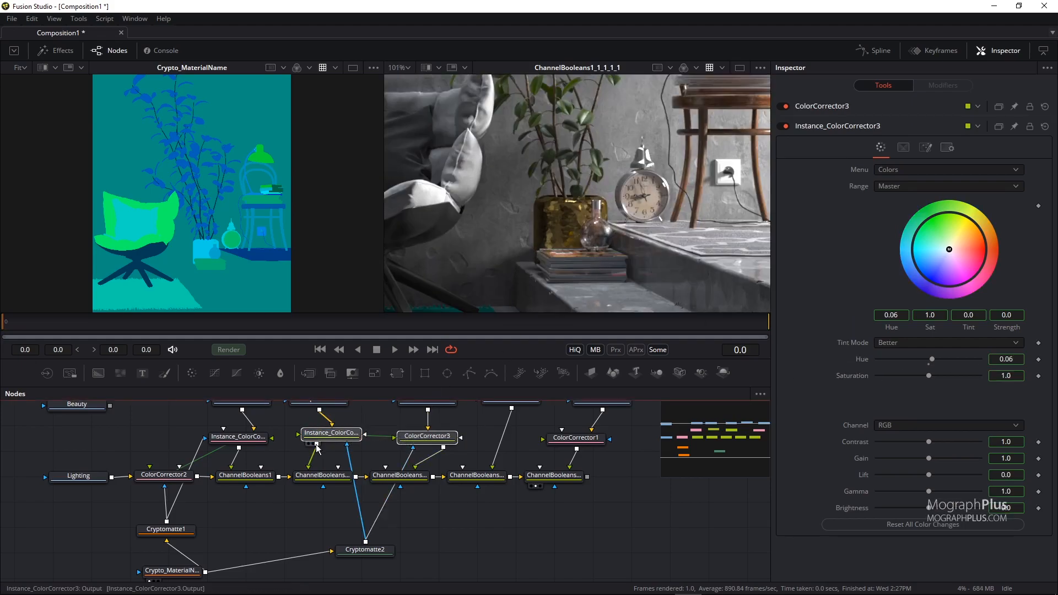
{"action": "key", "text": "ctrl+p"}
{"action": "key", "text": "ctrl+p"}
{"action": "right_click", "coordinate": [332, 441]}
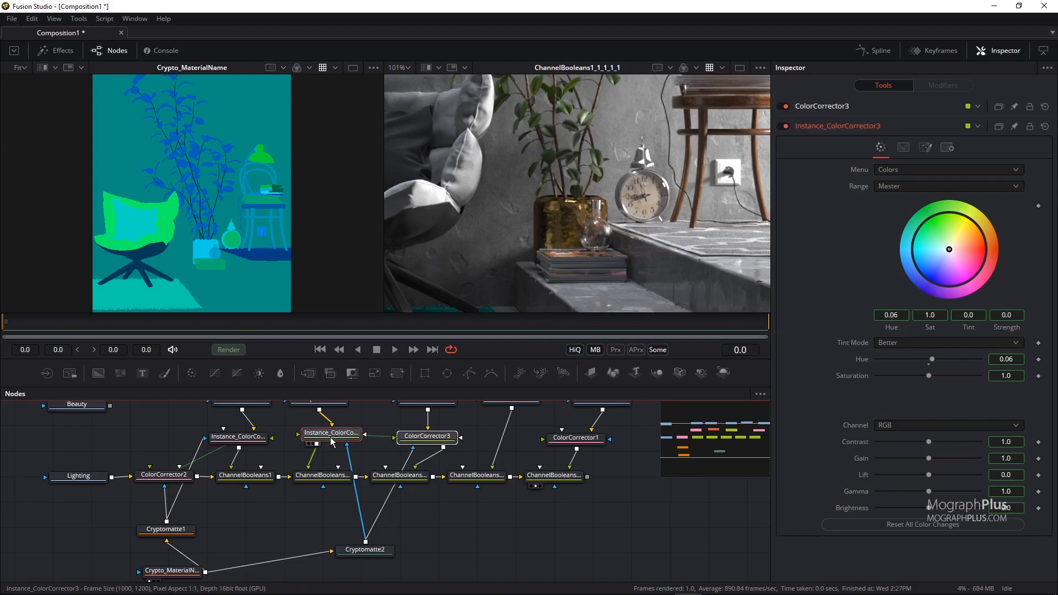
{"action": "mouse_move", "coordinate": [405, 374]}
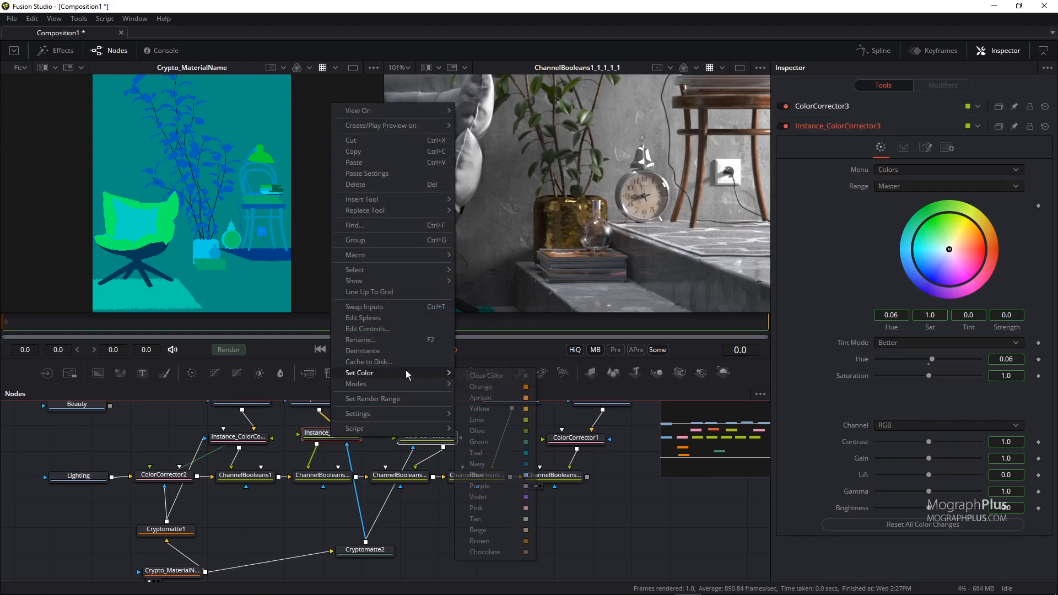
{"action": "left_click", "coordinate": [513, 508]}
Set Cryptomatte2's node color to Orange and fit the whole image in the second viewer.
{"action": "right_click", "coordinate": [358, 553]}
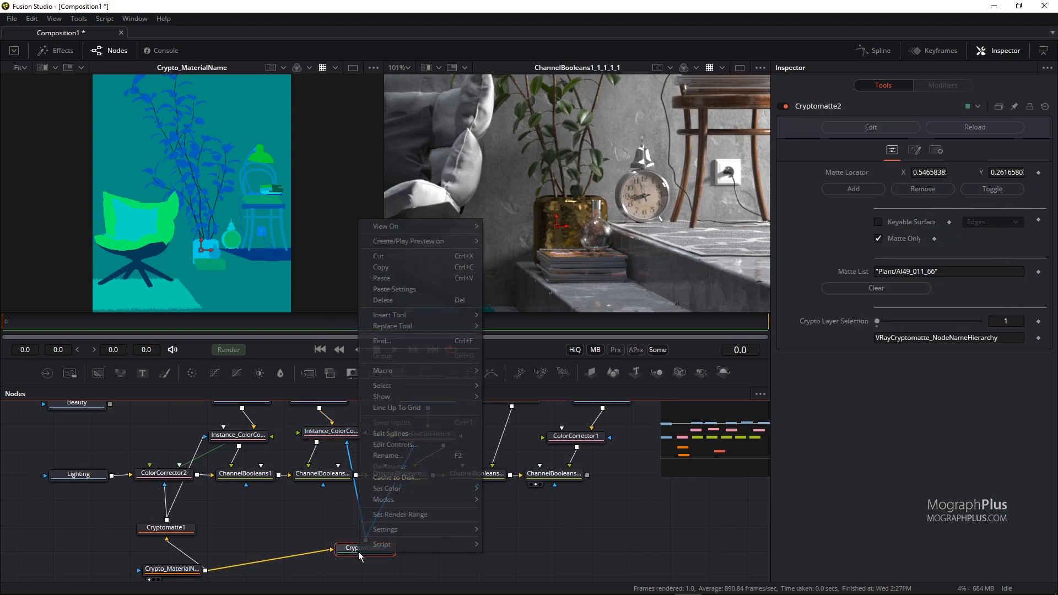
{"action": "mouse_move", "coordinate": [434, 488]}
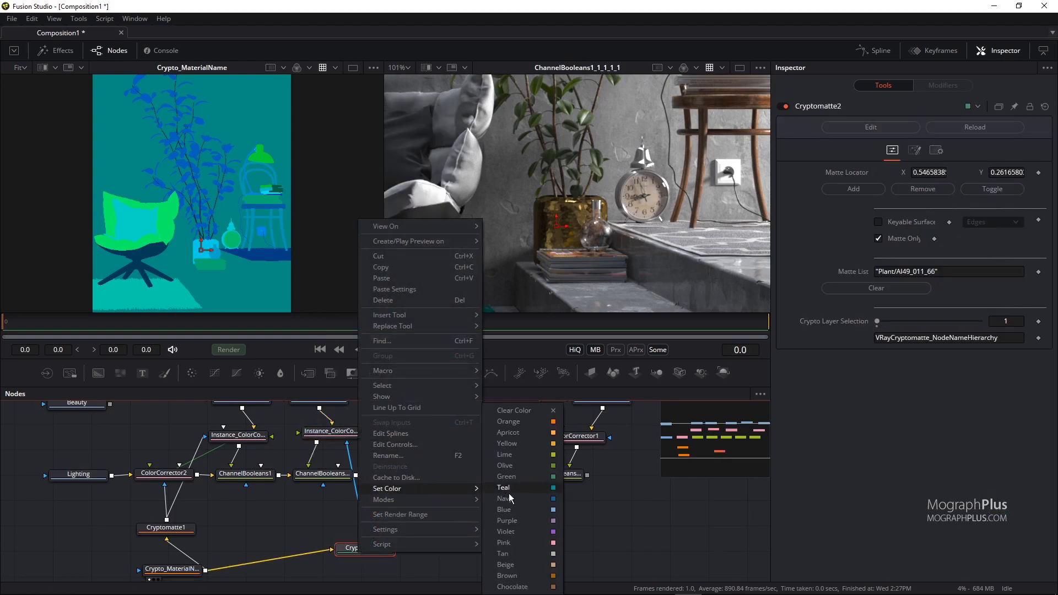
{"action": "left_click", "coordinate": [527, 430]}
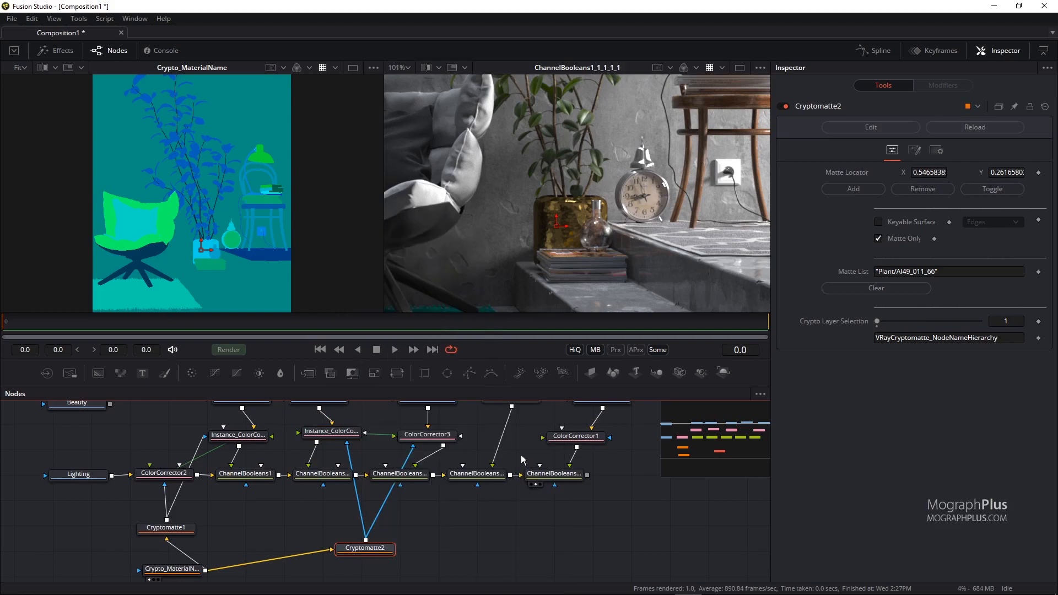
{"action": "left_click_drag", "start_coordinate": [603, 515], "coordinate": [515, 533]}
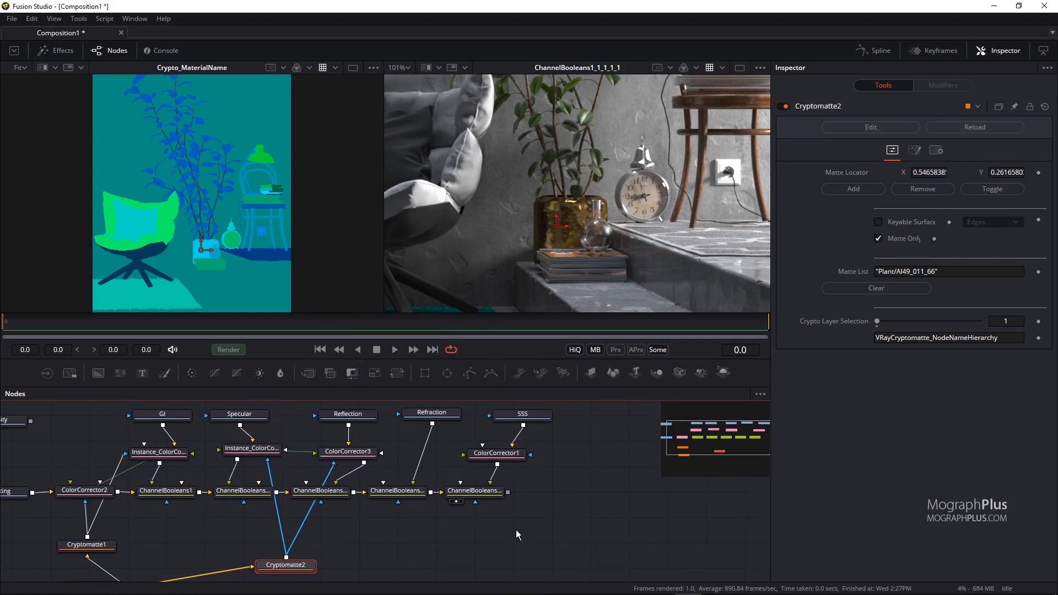
{"action": "key", "text": "ctrl+f"}
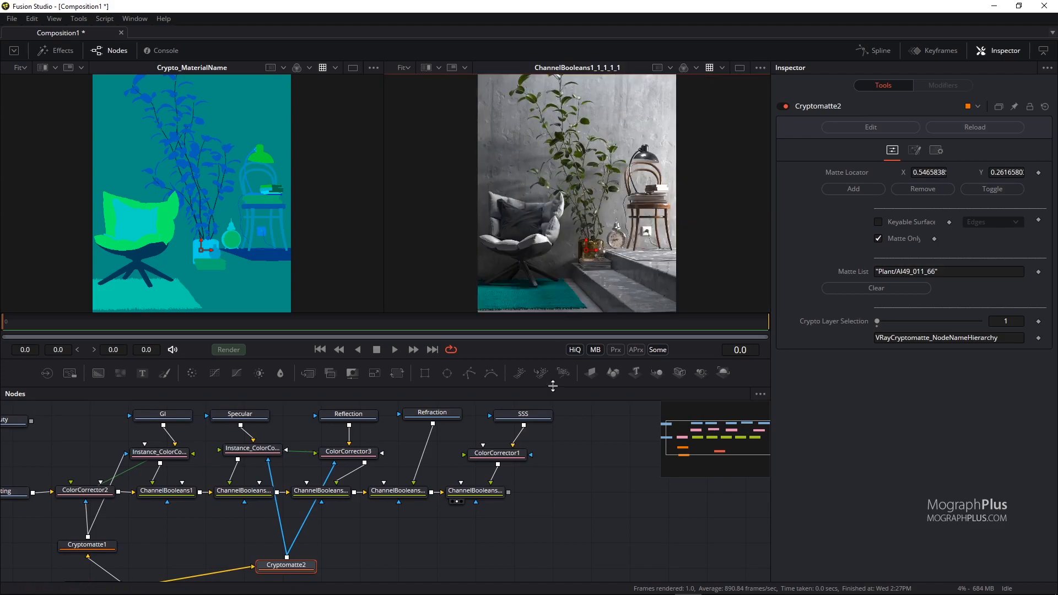
{"action": "right_click", "coordinate": [557, 488]}
{"action": "mouse_move", "coordinate": [654, 300]}
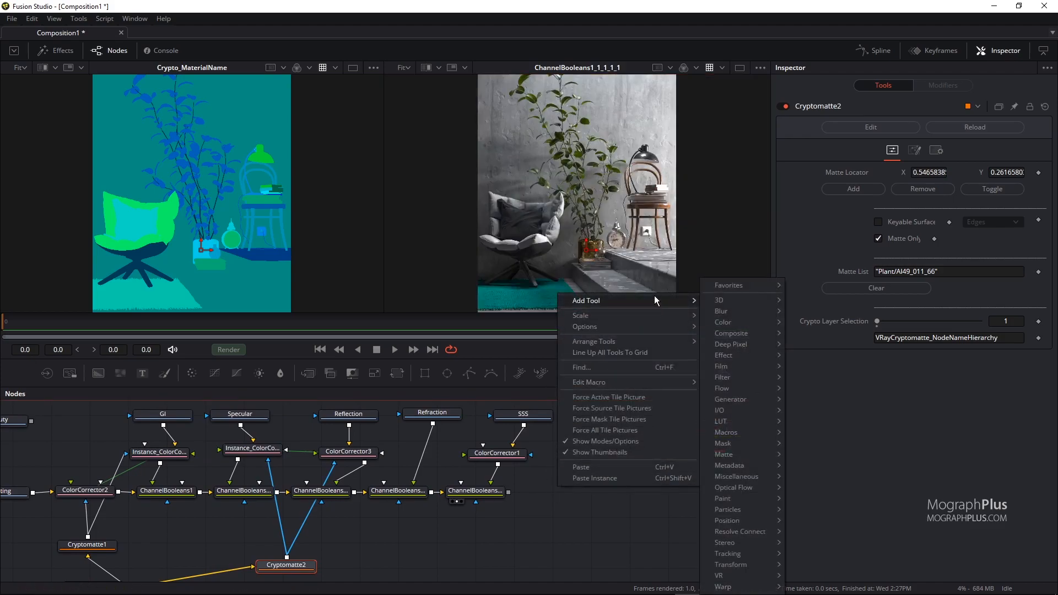
{"action": "mouse_move", "coordinate": [746, 319]}
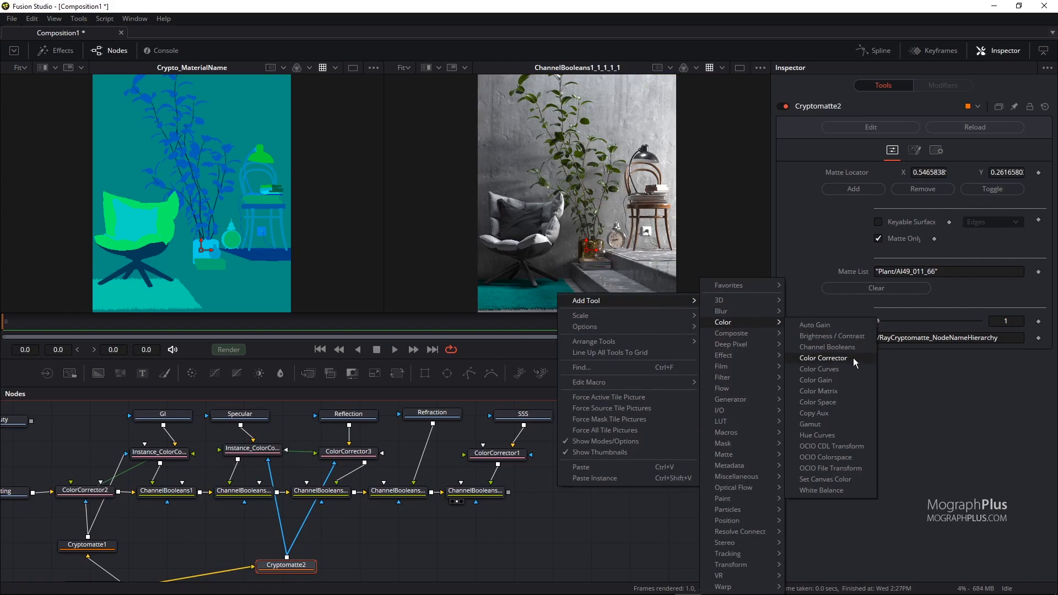
{"action": "left_click", "coordinate": [854, 369]}
{"action": "left_click_drag", "start_coordinate": [556, 484], "coordinate": [595, 492]}
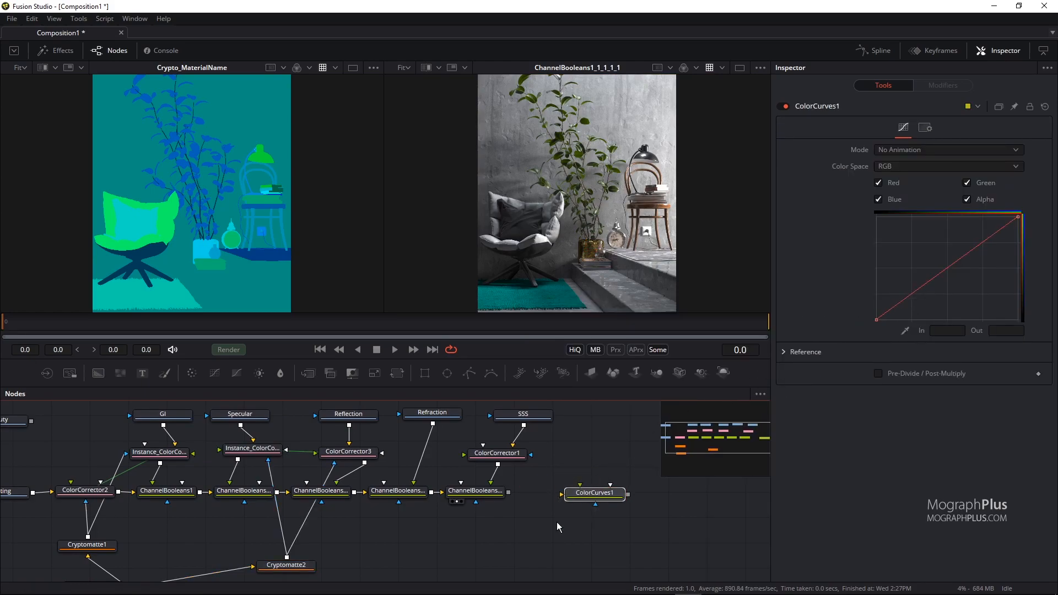
{"action": "key", "text": "Delete"}
Add a Color Corrector at the end of the node chain and connect the last ChannelBooleans output to it.
{"action": "right_click", "coordinate": [550, 487]}
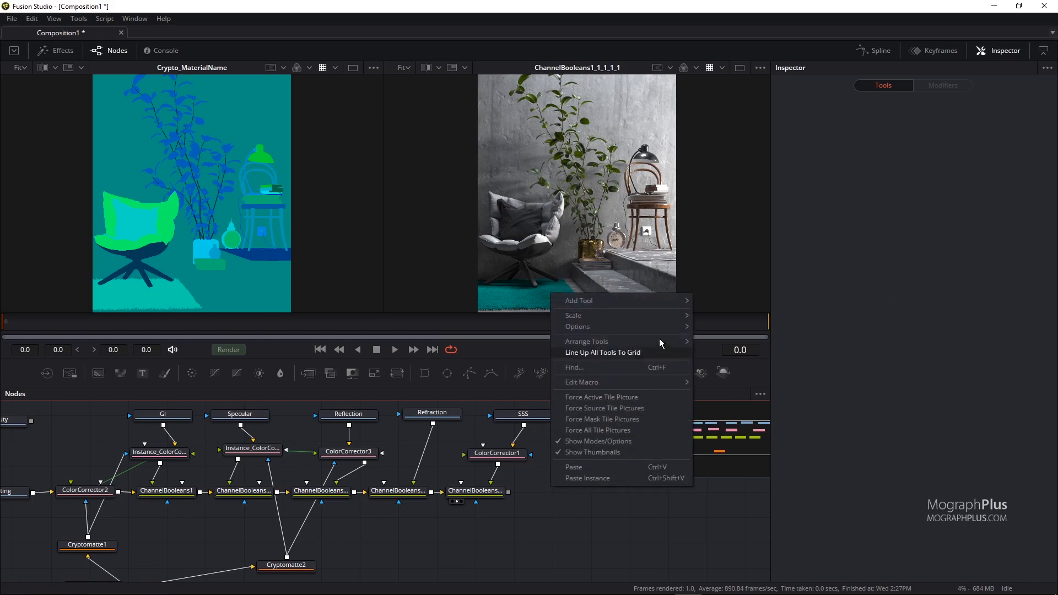
{"action": "mouse_move", "coordinate": [662, 300]}
{"action": "mouse_move", "coordinate": [748, 323]}
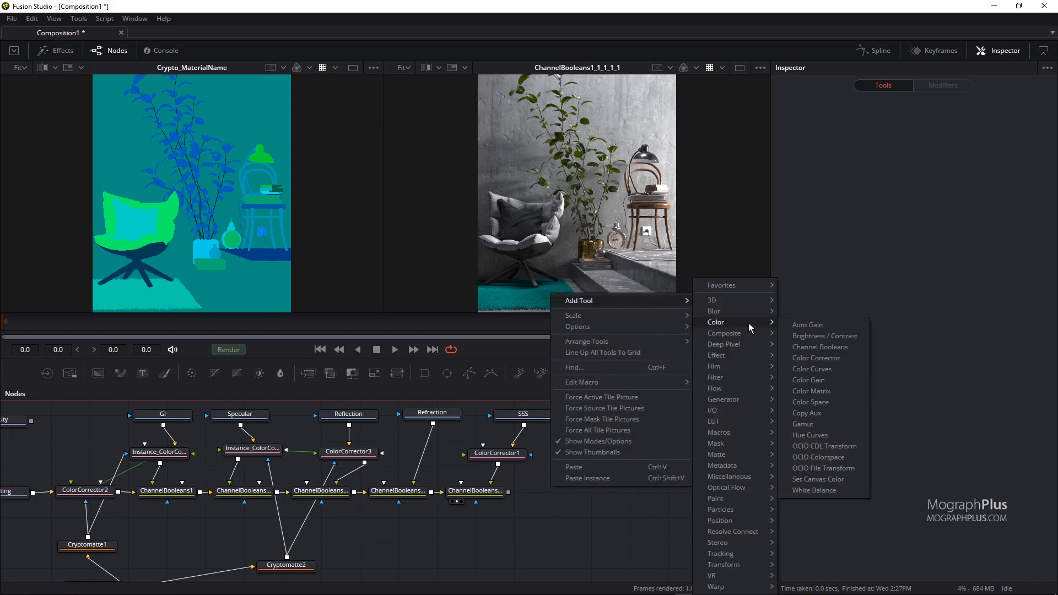
{"action": "left_click", "coordinate": [843, 362]}
{"action": "left_click_drag", "start_coordinate": [554, 495], "coordinate": [619, 501]}
{"action": "left_click_drag", "start_coordinate": [523, 499], "coordinate": [437, 493]}
Set ColorCorrector4's node color to Pink and show it in the enlarged second viewer.
{"action": "right_click", "coordinate": [445, 499]}
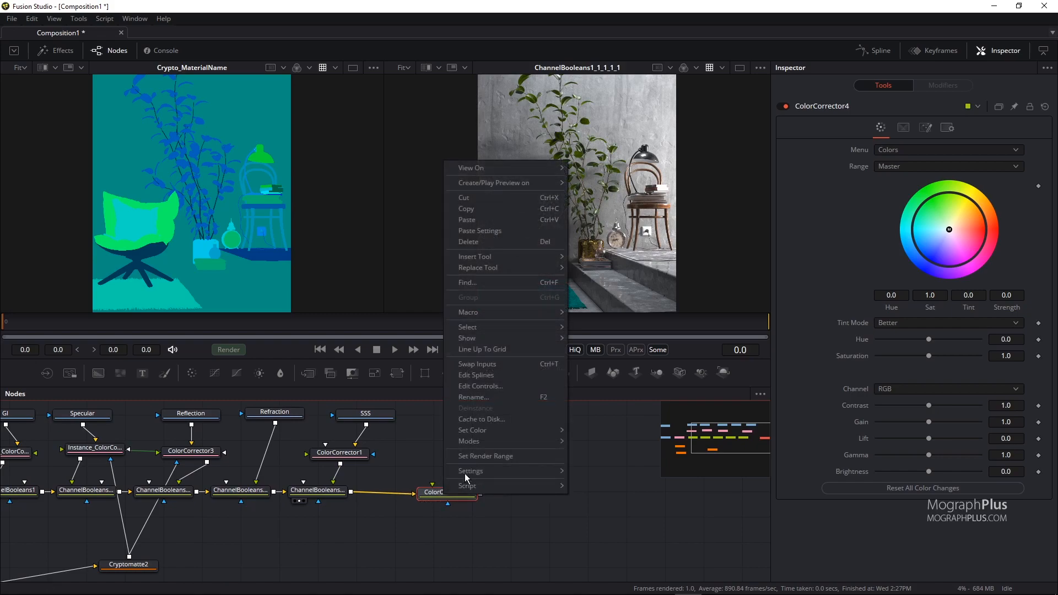
{"action": "mouse_move", "coordinate": [494, 430]}
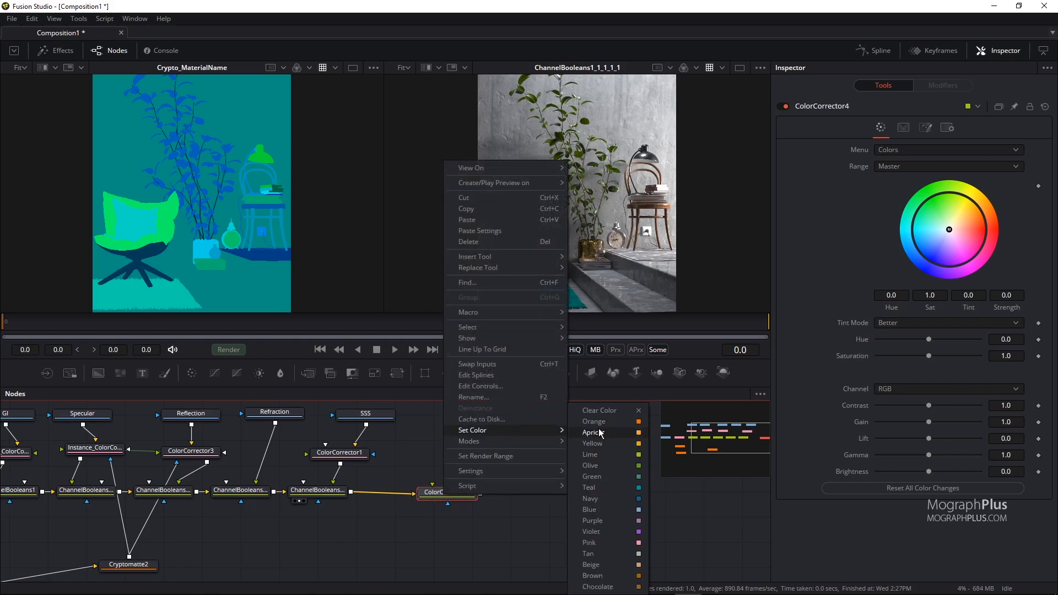
{"action": "left_click", "coordinate": [626, 540]}
{"action": "left_click_drag", "start_coordinate": [449, 498], "coordinate": [551, 255]}
{"action": "left_click_drag", "start_coordinate": [402, 329], "coordinate": [409, 450]}
{"action": "left_click_drag", "start_coordinate": [470, 565], "coordinate": [426, 501]}
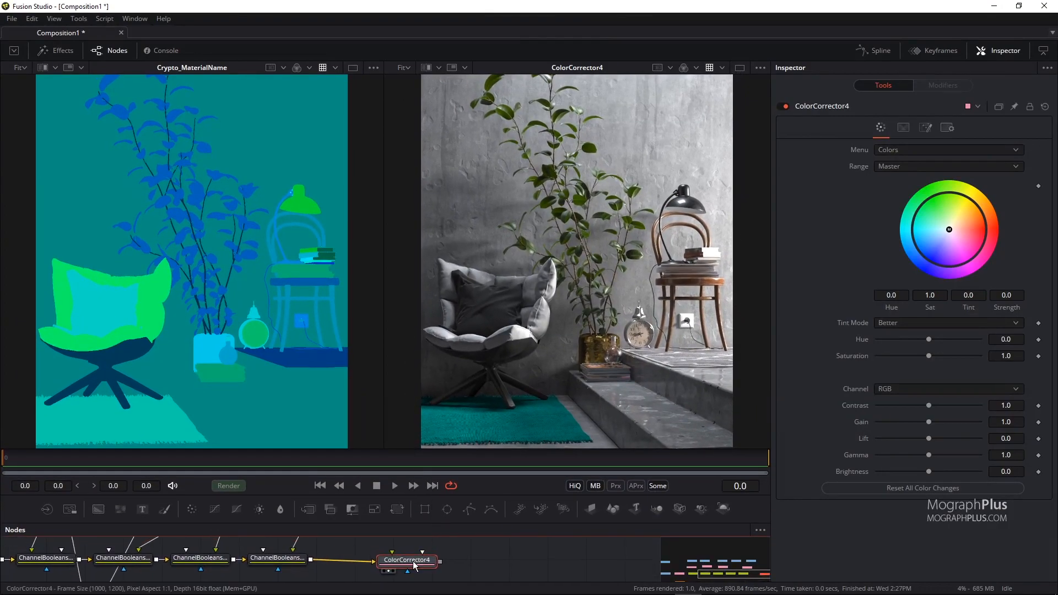
Set ColorCorrector4's Saturation to 1.2.
{"action": "left_click", "coordinate": [1008, 355]}
{"action": "key", "text": "BackSpace"}
{"action": "type", "text": "2"}
{"action": "key", "text": "Tab"}
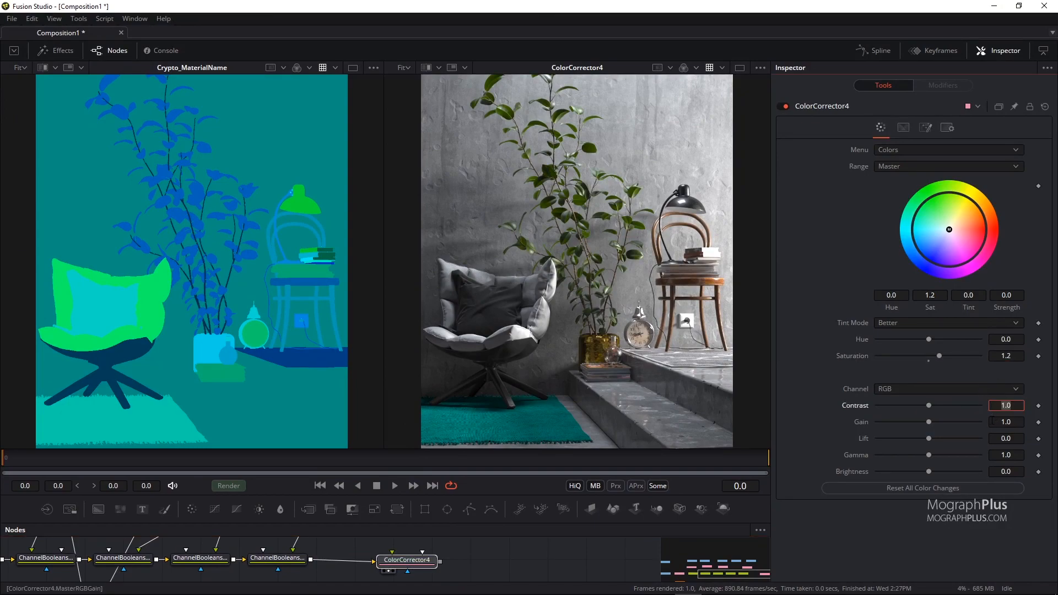
Set ColorCorrector4's Gain to 1.3 and Gamma to 0.9.
{"action": "left_click_drag", "start_coordinate": [929, 404], "coordinate": [913, 456]}
{"action": "left_click", "coordinate": [928, 412]}
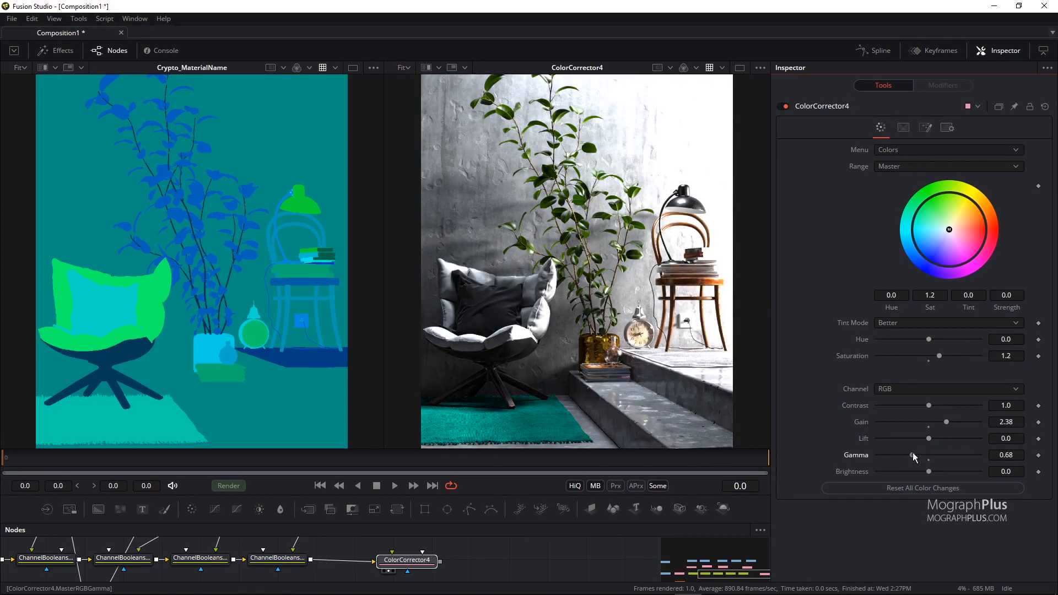
{"action": "left_click_drag", "start_coordinate": [946, 422], "coordinate": [940, 421]}
{"action": "left_click", "coordinate": [1015, 423]}
{"action": "type", "text": "3"}
{"action": "key", "text": "Tab"}
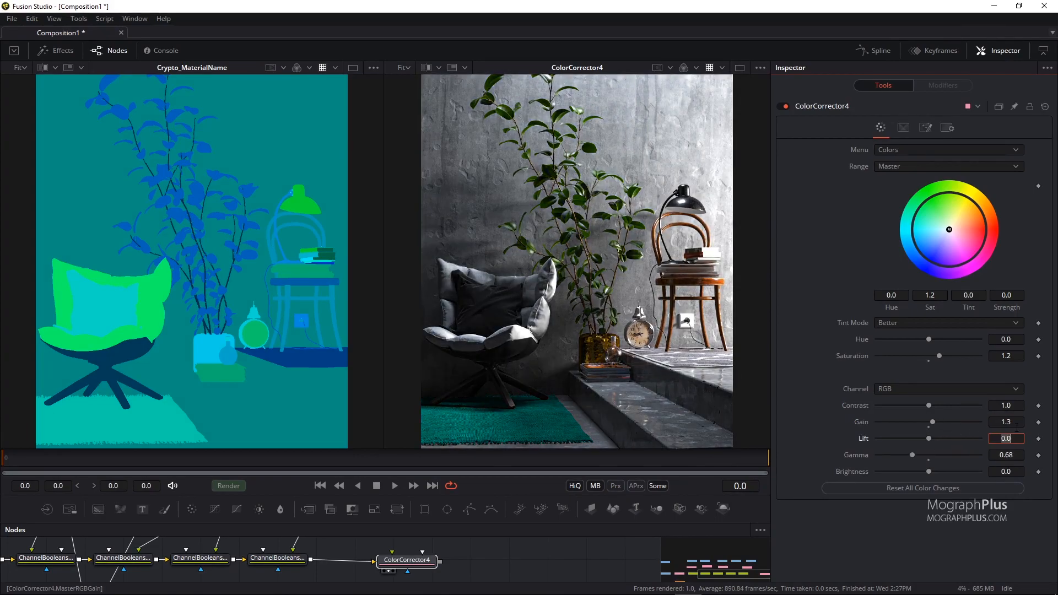
{"action": "left_click", "coordinate": [1014, 455]}
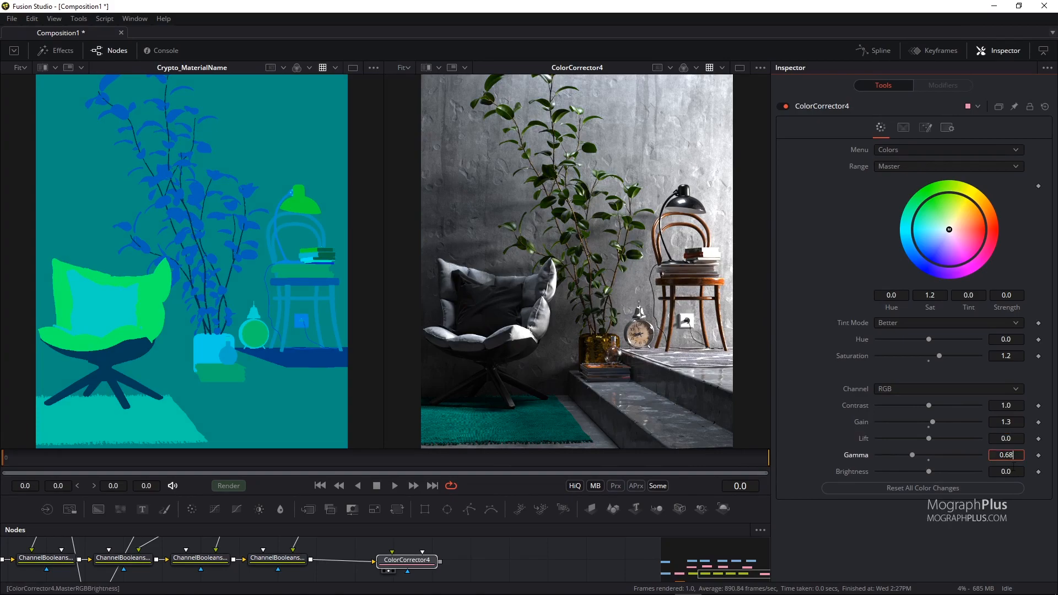
{"action": "type", "text": "9"}
{"action": "key", "text": "Tab"}
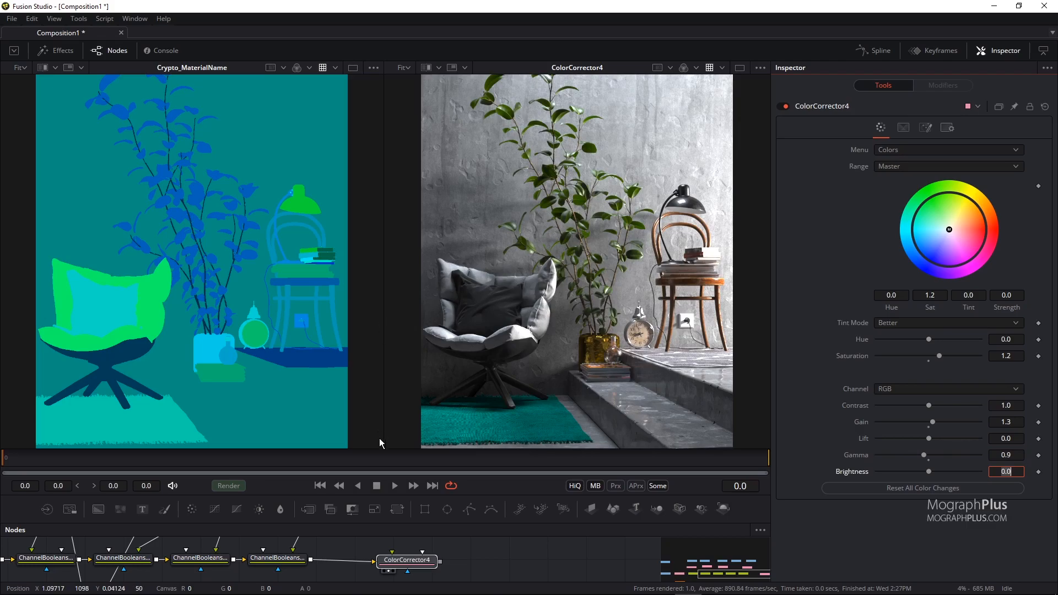
Try a Blend of 2 in ColorCorrector4's common settings.
{"action": "left_click_drag", "start_coordinate": [378, 451], "coordinate": [378, 415]}
{"action": "left_click_drag", "start_coordinate": [441, 535], "coordinate": [432, 560]}
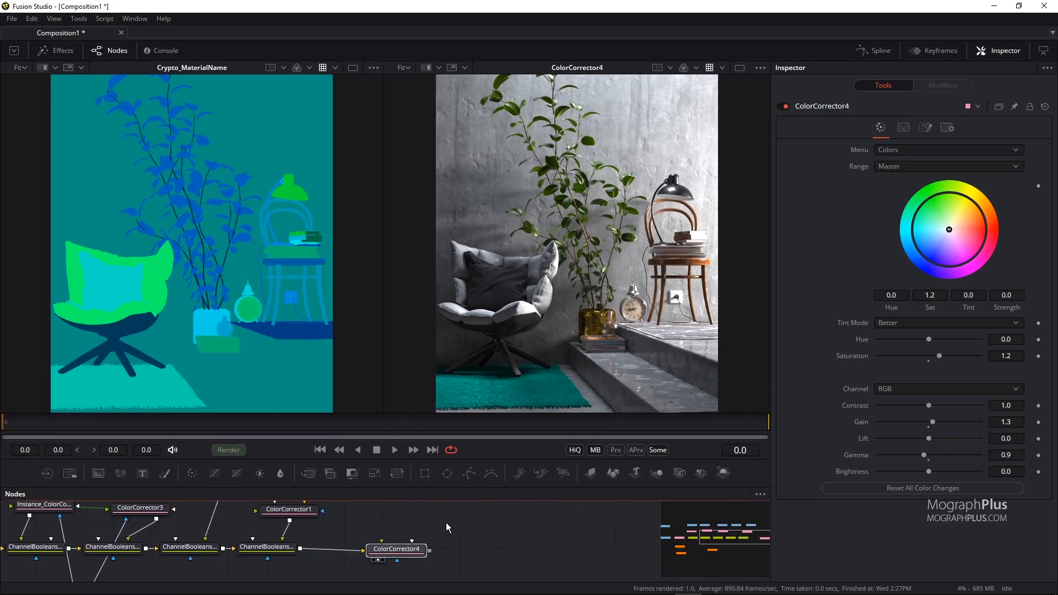
{"action": "left_click", "coordinate": [403, 553]}
{"action": "left_click", "coordinate": [947, 128]}
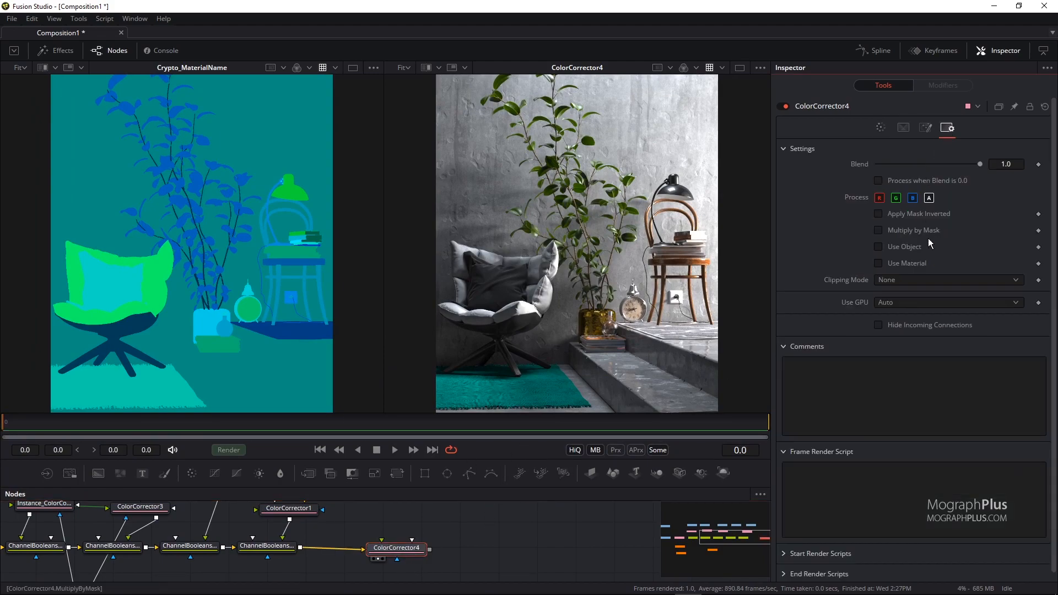
{"action": "left_click_drag", "start_coordinate": [979, 165], "coordinate": [1054, 179]}
{"action": "left_click", "coordinate": [1005, 164]}
{"action": "type", "text": "2"}
{"action": "key", "text": "Return"}
Try a Blend of 0.5 on ColorCorrector4, and reset Blend to its default of 1.0.
{"action": "left_click_drag", "start_coordinate": [979, 165], "coordinate": [978, 164]}
{"action": "double_click", "coordinate": [1012, 165]}
{"action": "key", "text": "BackSpace"}
{"action": "type", "text": ".5"}
{"action": "key", "text": "Return"}
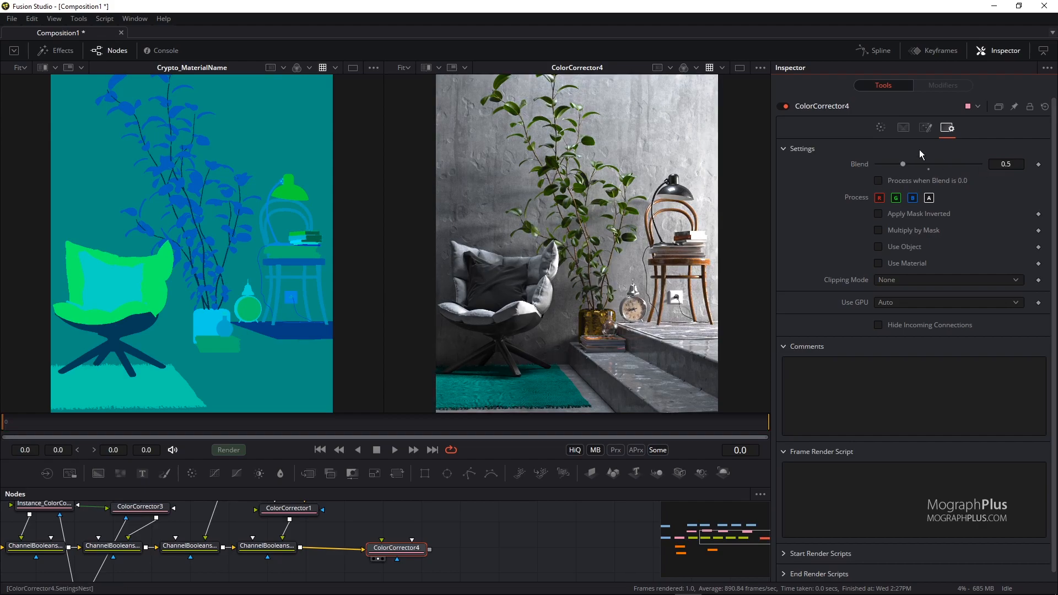
{"action": "left_click", "coordinate": [929, 169]}
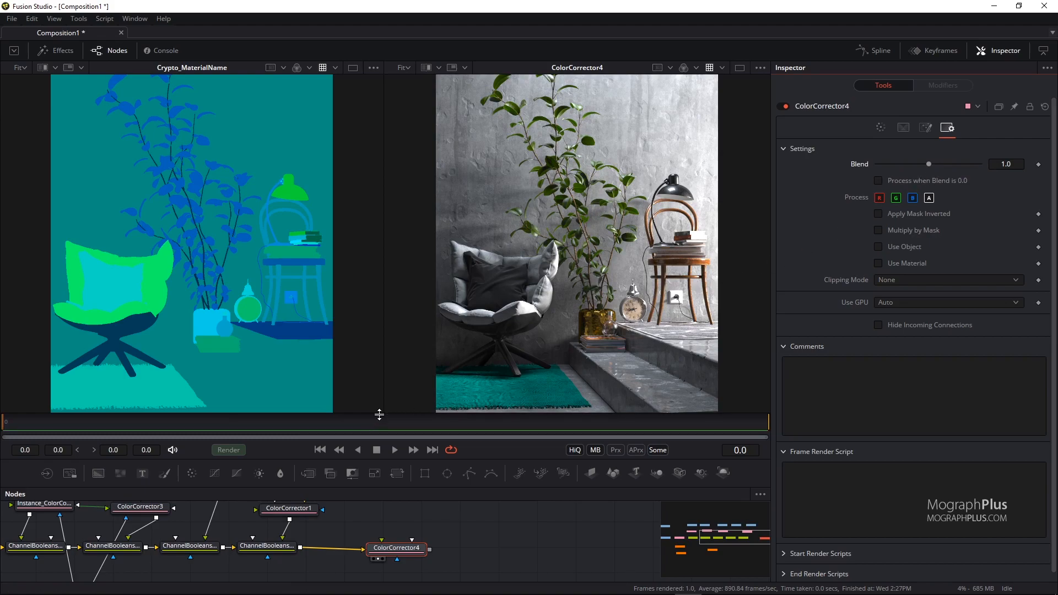
Try excluding individual color channels from ColorCorrector4's processing, and re-enable red, green and blue.
{"action": "left_click", "coordinate": [879, 198]}
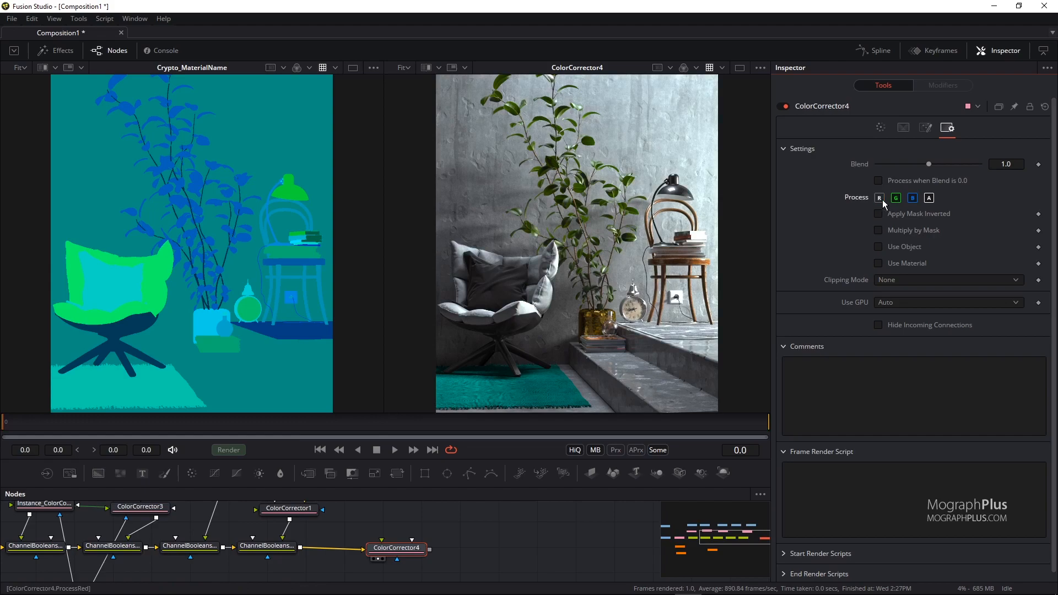
{"action": "left_click", "coordinate": [895, 198]}
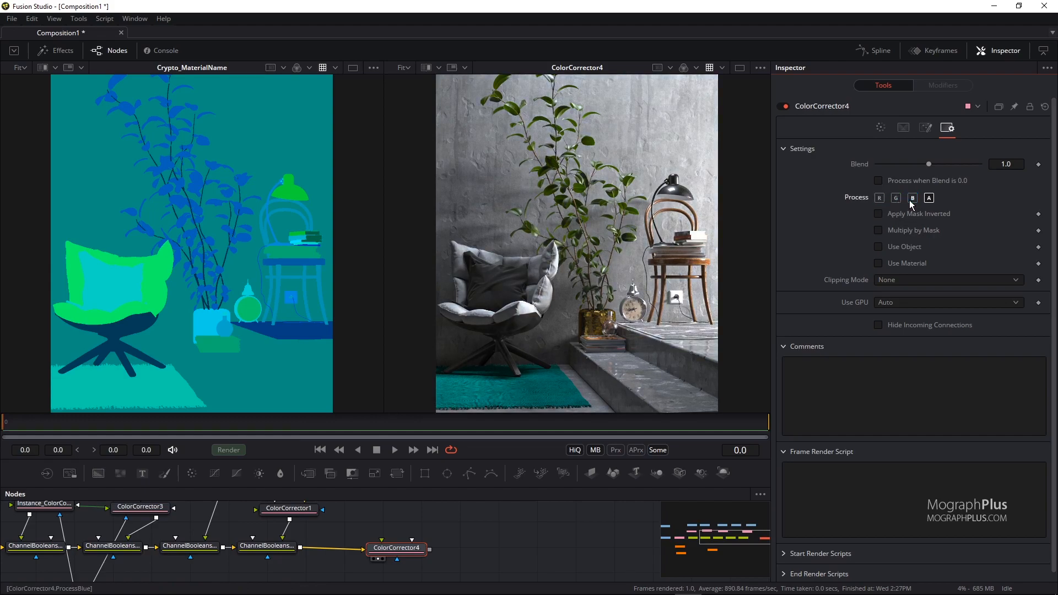
{"action": "left_click", "coordinate": [896, 198]}
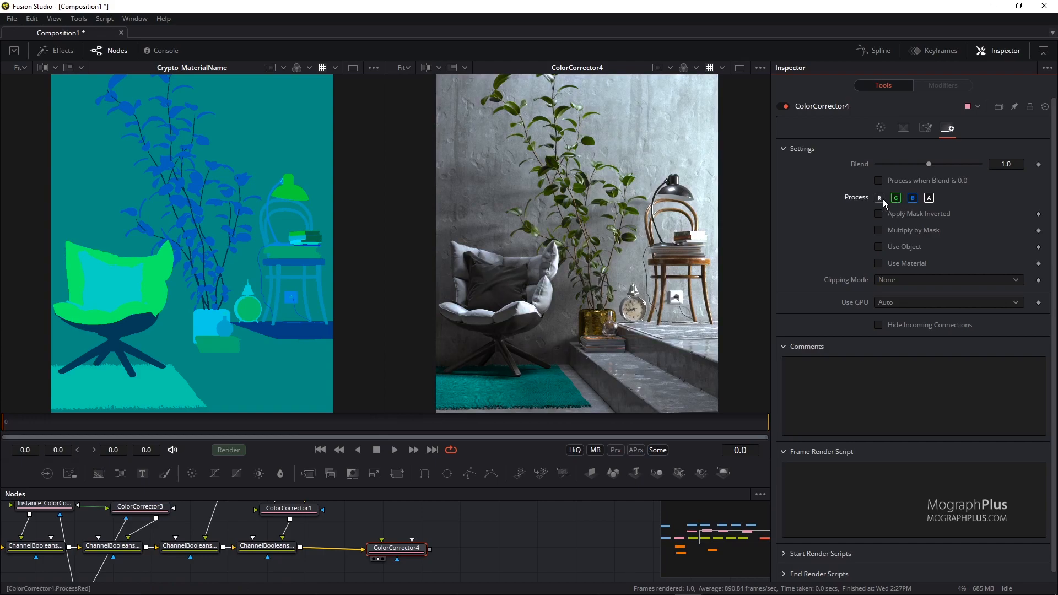
{"action": "left_click", "coordinate": [882, 198]}
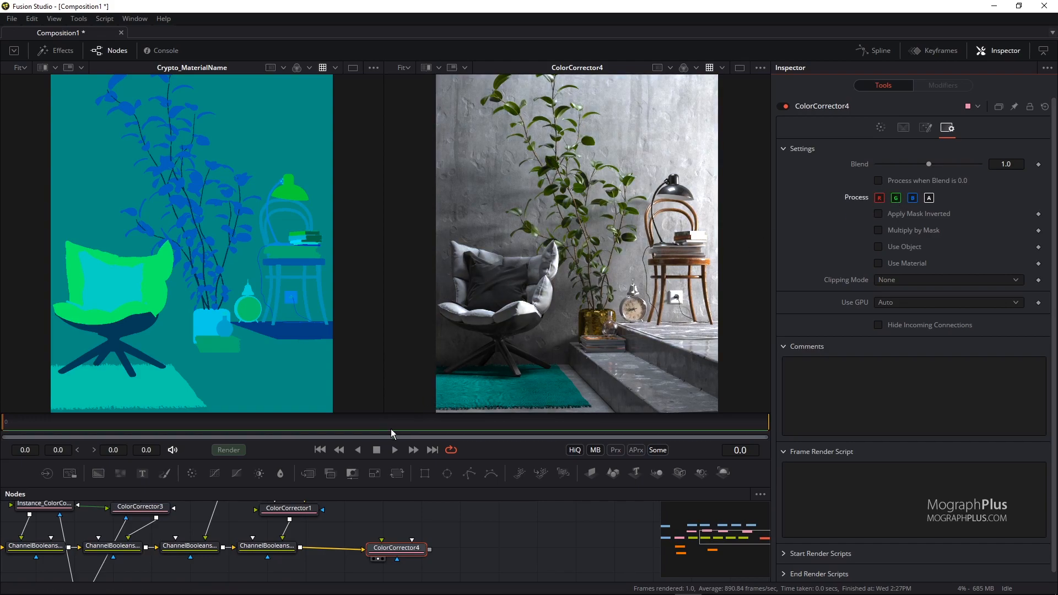
Select ColorCorrector3 and its instance and switch both to pass-through after comparing the plant pot's color.
{"action": "left_click_drag", "start_coordinate": [392, 413], "coordinate": [479, 324]}
{"action": "left_click_drag", "start_coordinate": [373, 495], "coordinate": [600, 553]}
{"action": "left_click_drag", "start_coordinate": [420, 464], "coordinate": [280, 495]}
{"action": "key", "text": "ctrl+p"}
{"action": "key", "text": "ctrl+p"}
{"action": "key", "text": "ctrl+p"}
{"action": "key", "text": "ctrl+p"}
{"action": "key", "text": "ctrl+p"}
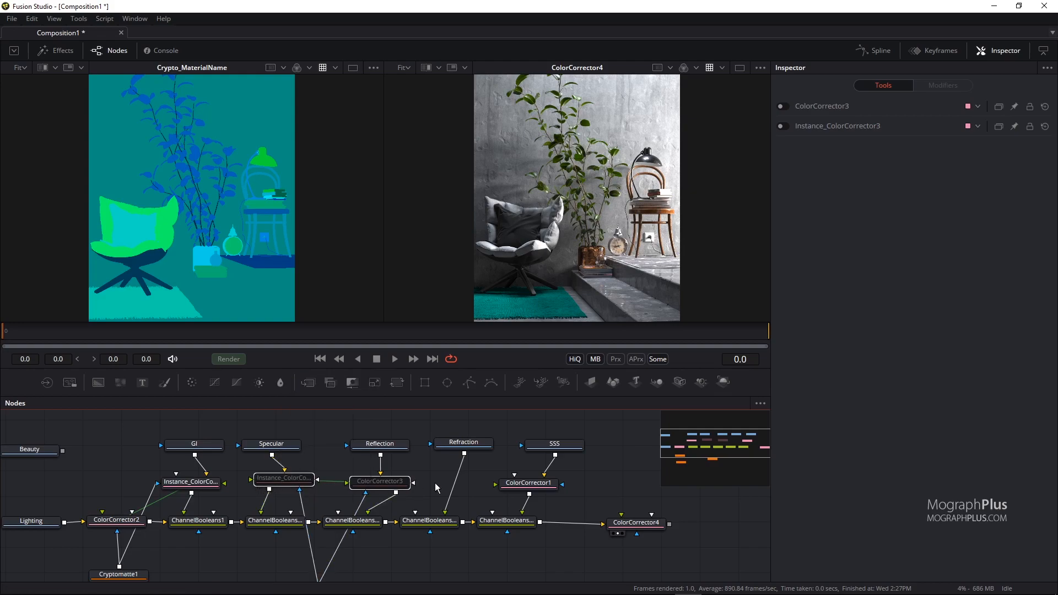
{"action": "left_click", "coordinate": [292, 444]}
{"action": "left_click_drag", "start_coordinate": [436, 423], "coordinate": [392, 386]}
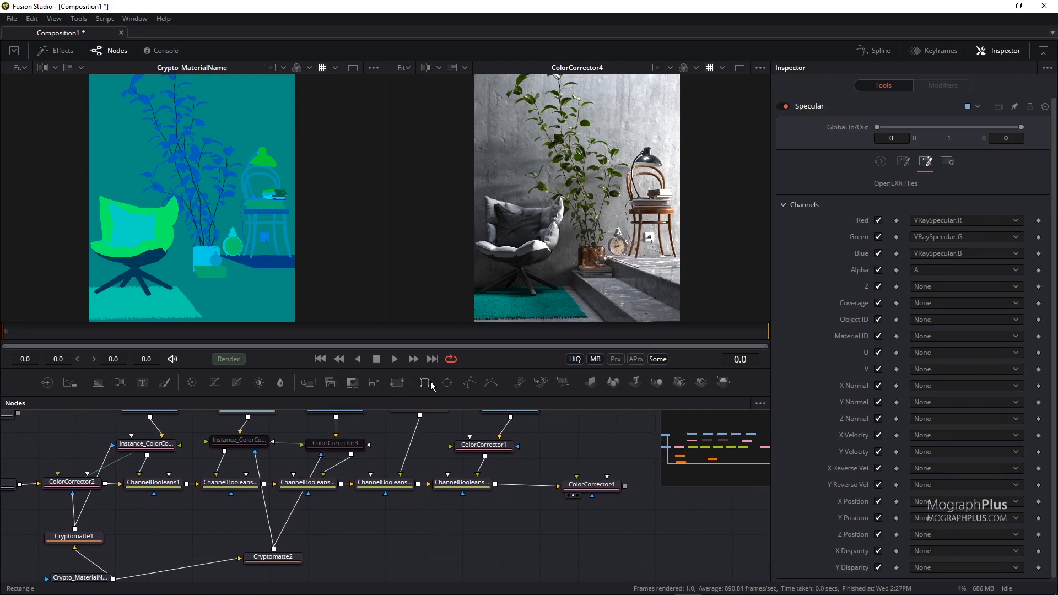
{"action": "left_click_drag", "start_coordinate": [395, 540], "coordinate": [279, 560]}
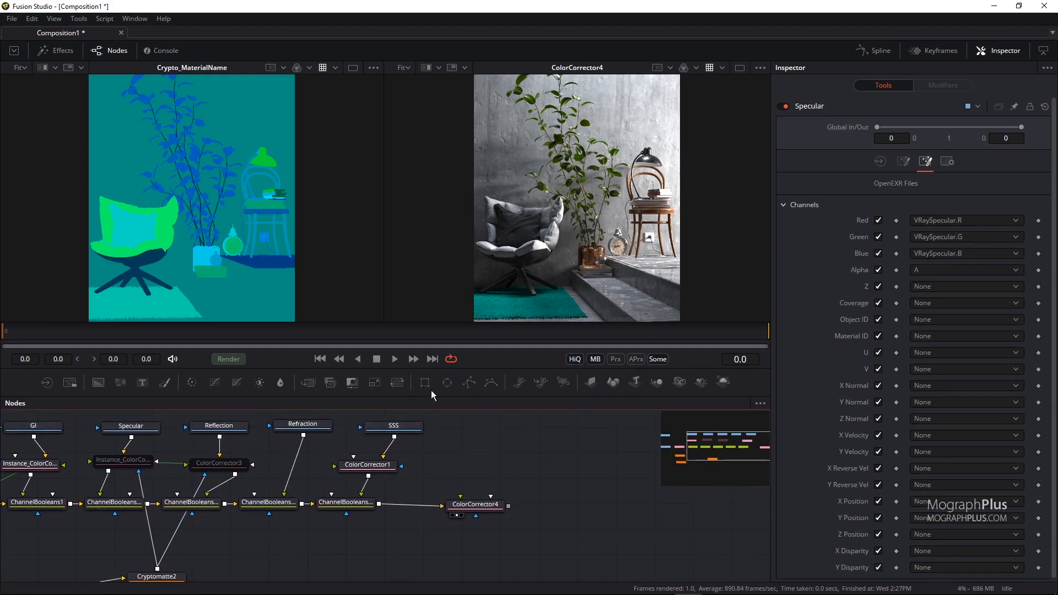
{"action": "right_click", "coordinate": [474, 431]}
{"action": "mouse_move", "coordinate": [576, 244]}
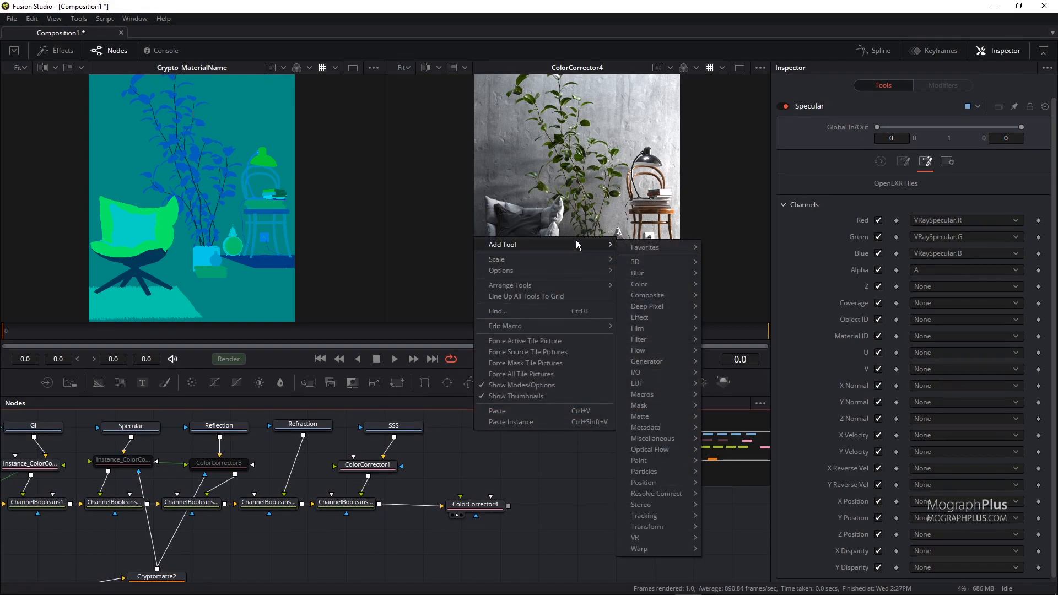
{"action": "mouse_move", "coordinate": [681, 406]}
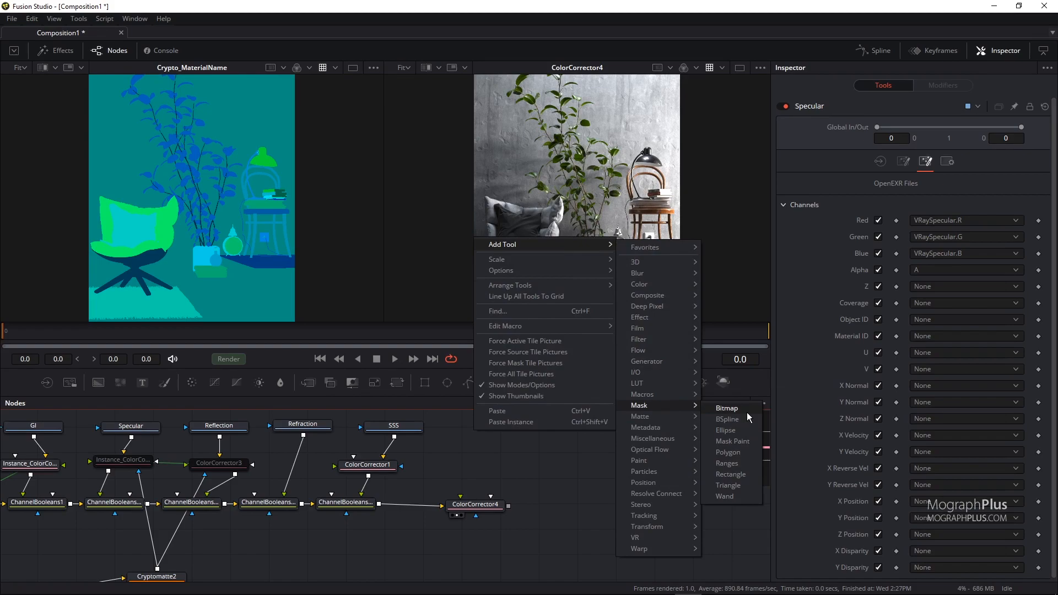
{"action": "left_click", "coordinate": [459, 462]}
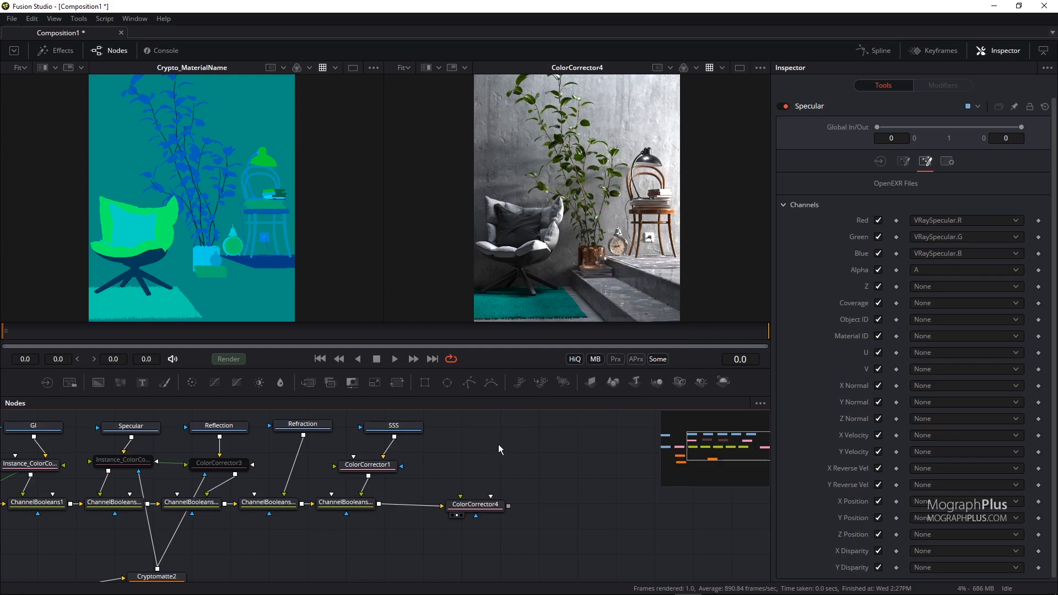
Add a Background node above and to the right of ColorCorrector4 and show it in the left viewer.
{"action": "left_click_drag", "start_coordinate": [500, 443], "coordinate": [446, 453]}
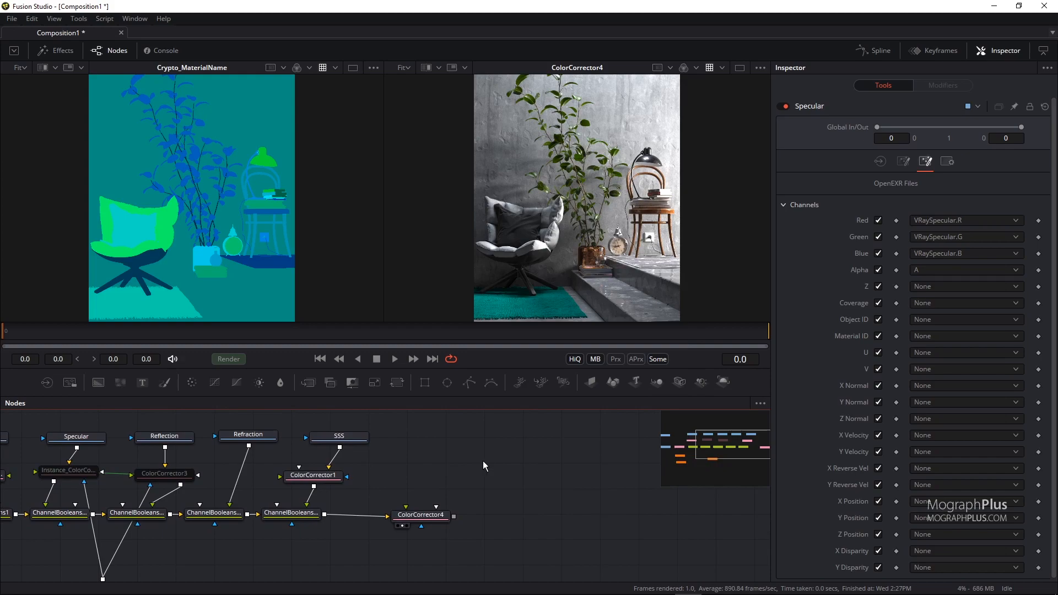
{"action": "key", "text": "shift+space"}
{"action": "type", "text": "bg"}
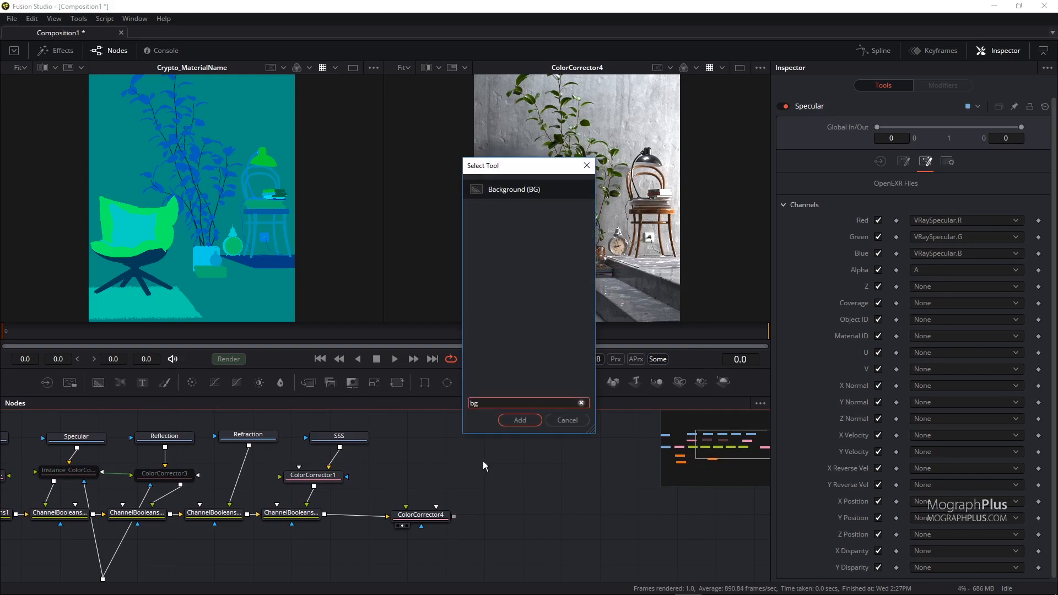
{"action": "key", "text": "Return"}
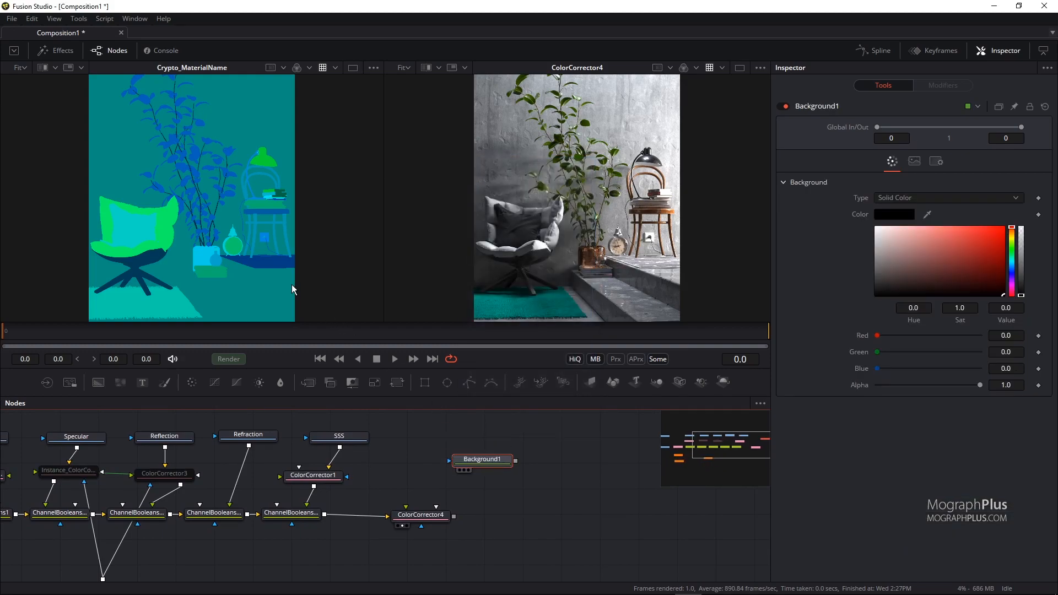
{"action": "mouse_move", "coordinate": [472, 464]}
{"action": "left_mouse_down"}
{"action": "mouse_move", "coordinate": [501, 467]}
{"action": "mouse_move", "coordinate": [481, 467]}
{"action": "left_mouse_up"}
{"action": "left_click_drag", "start_coordinate": [328, 450], "coordinate": [254, 450]}
{"action": "left_click_drag", "start_coordinate": [409, 468], "coordinate": [441, 474]}
Try the Gradient type on the Background node and restore Solid Color.
{"action": "left_click", "coordinate": [936, 197]}
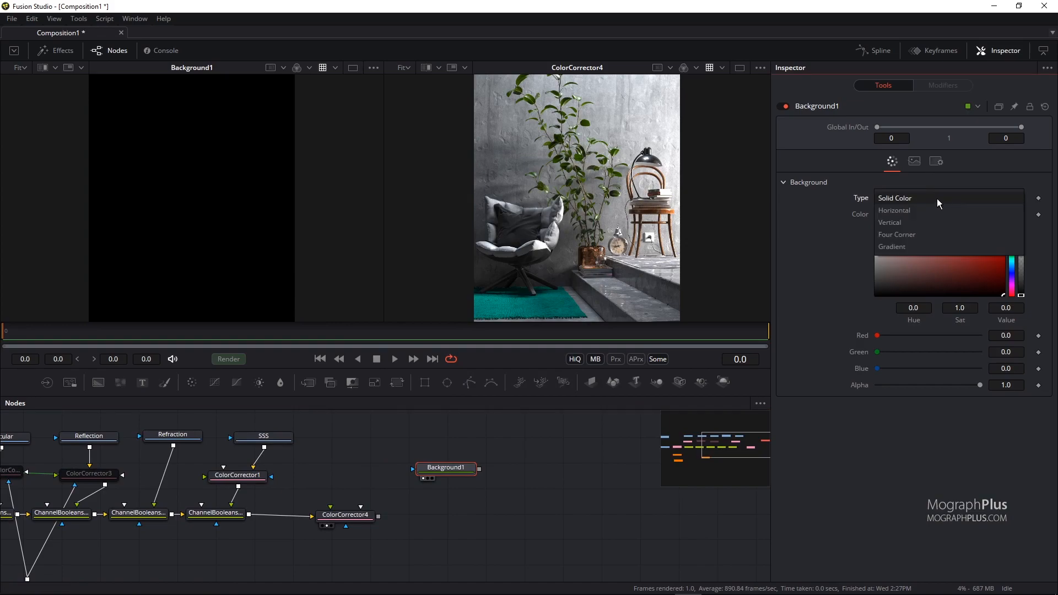
{"action": "left_click", "coordinate": [921, 246]}
{"action": "left_click", "coordinate": [912, 198]}
{"action": "left_click", "coordinate": [914, 150]}
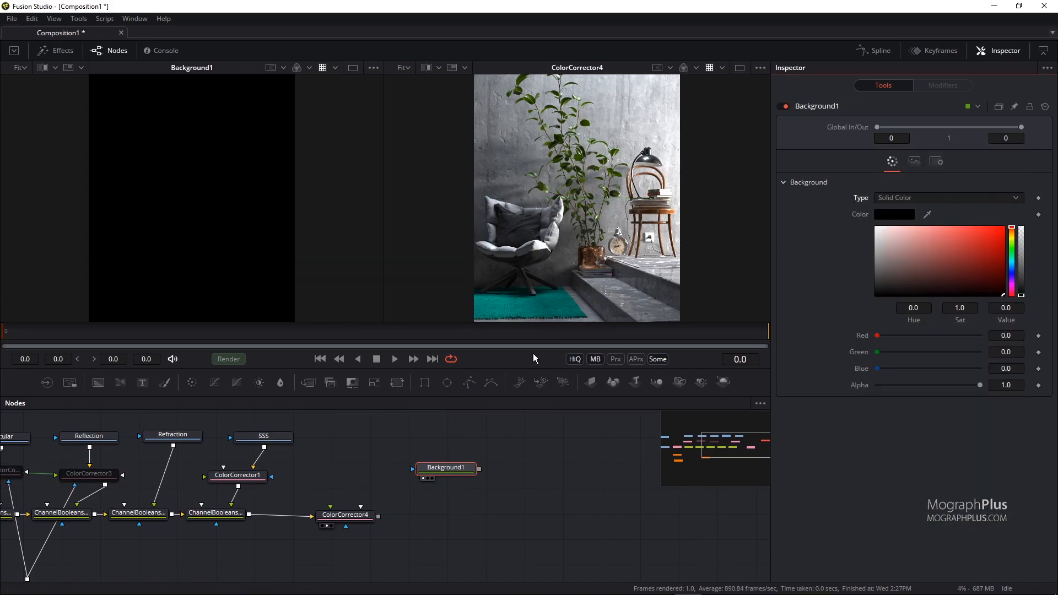
Reposition the Background node slightly and add a Merge node beneath it, beside ColorCorrector4.
{"action": "left_click_drag", "start_coordinate": [436, 473], "coordinate": [452, 472]}
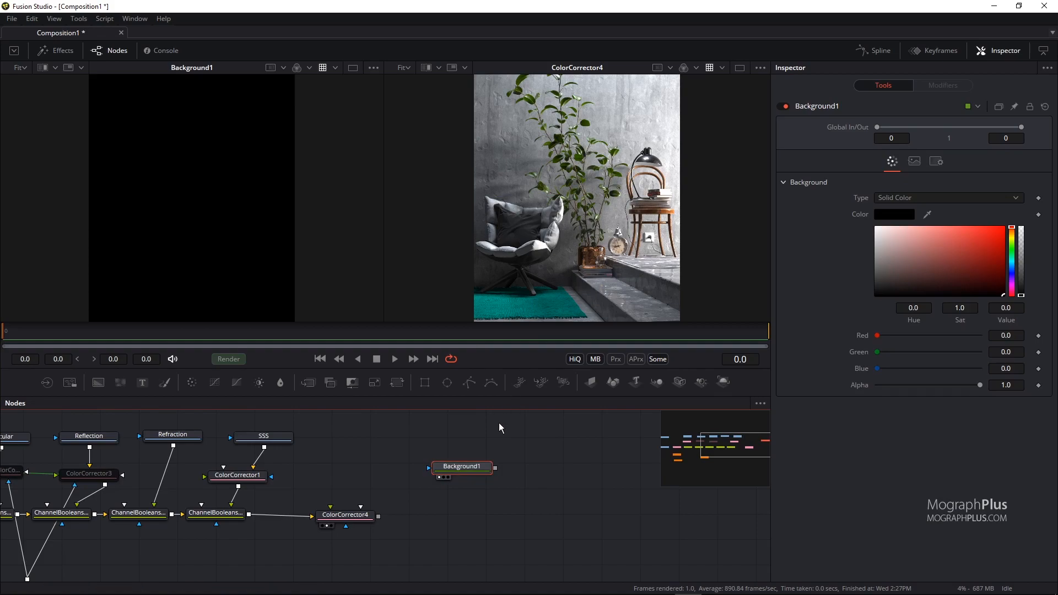
{"action": "left_click", "coordinate": [458, 510]}
{"action": "key", "text": "shift+space"}
{"action": "type", "text": "bg"}
{"action": "key", "text": "BackSpace"}
{"action": "key", "text": "BackSpace"}
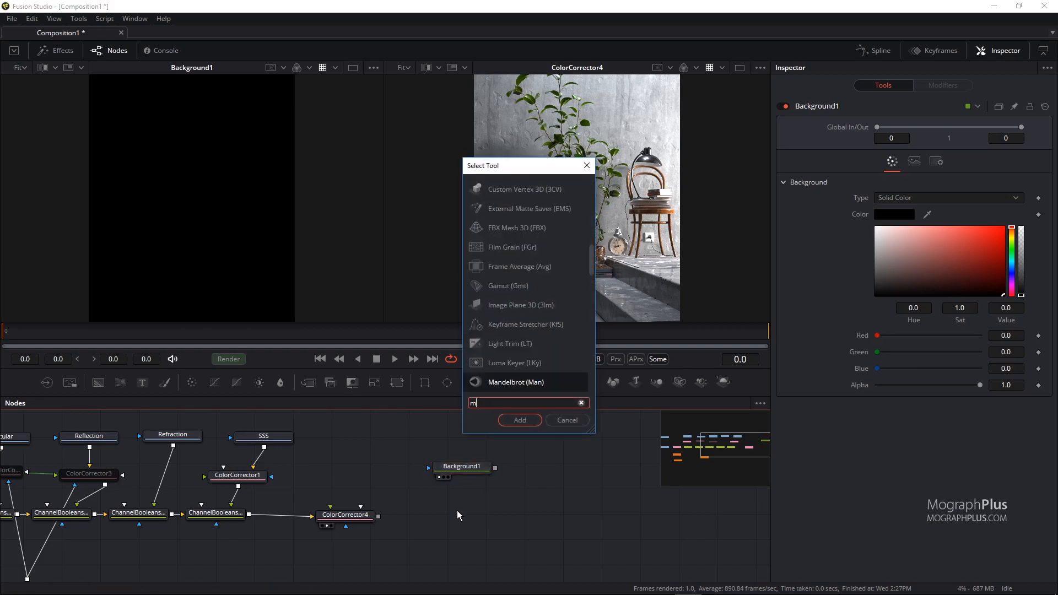
{"action": "type", "text": "merge"}
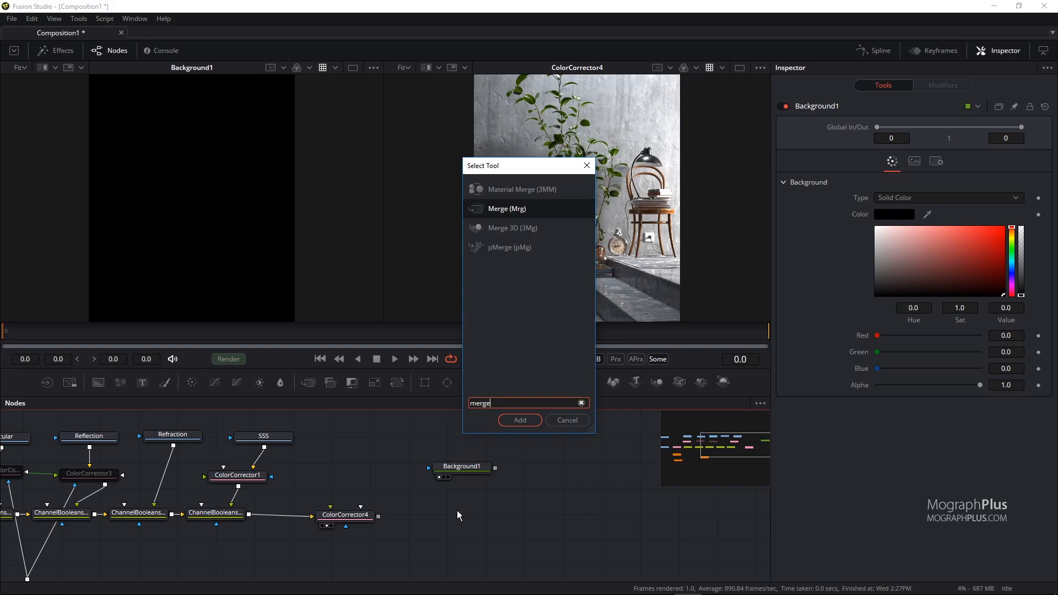
{"action": "key", "text": "Return"}
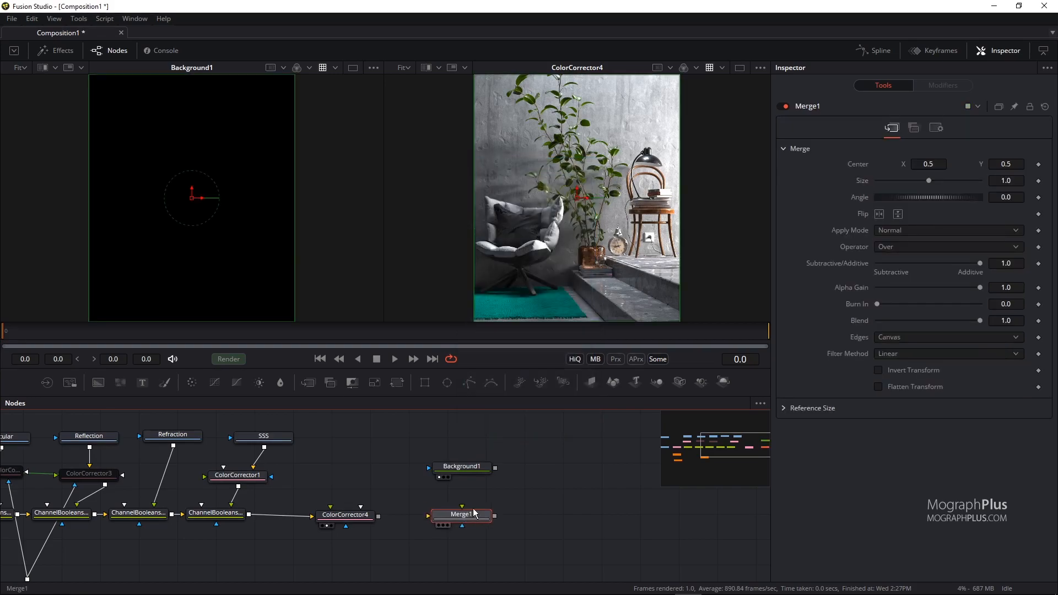
Connect ColorCorrector4 as the Merge node's background and Background1 as its foreground, and show the merge in the right viewer.
{"action": "left_click_drag", "start_coordinate": [379, 518], "coordinate": [447, 517]}
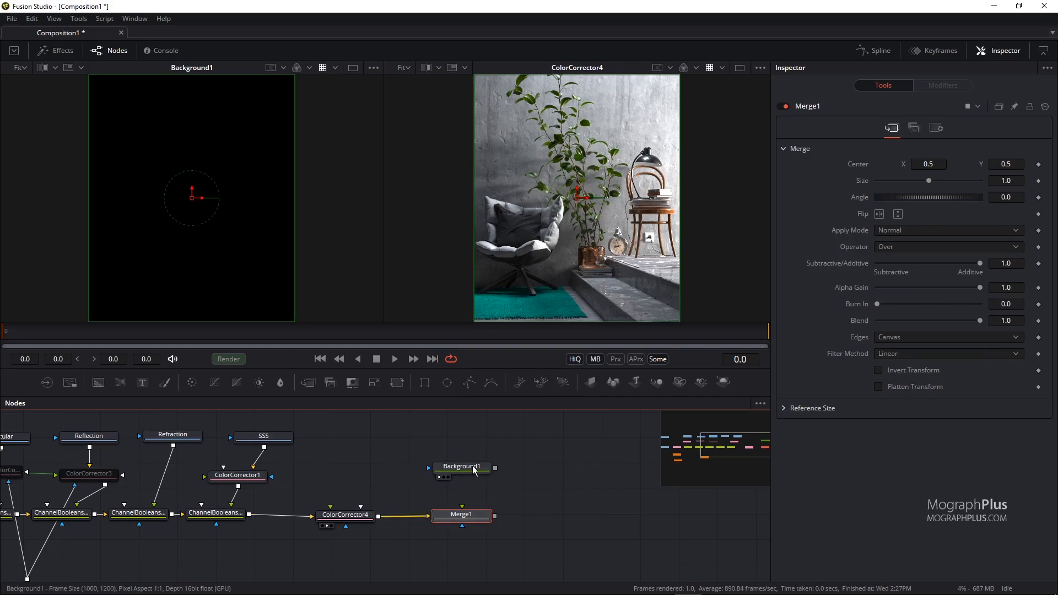
{"action": "left_click_drag", "start_coordinate": [495, 472], "coordinate": [483, 506]}
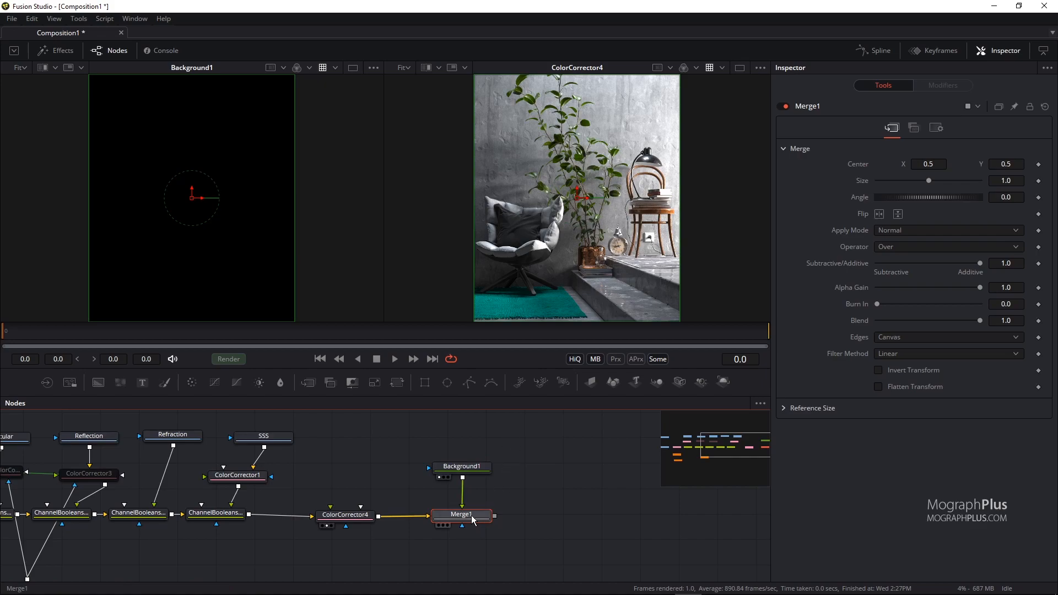
{"action": "key", "text": "2"}
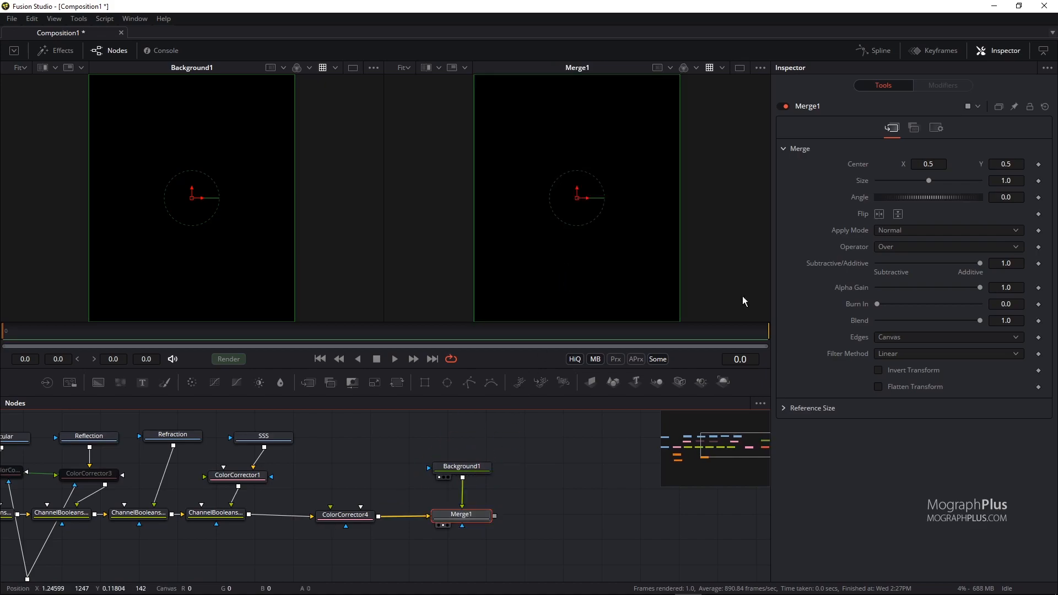
Try the Overlay apply mode on the Merge node, and settle on Multiply.
{"action": "left_click", "coordinate": [902, 230]}
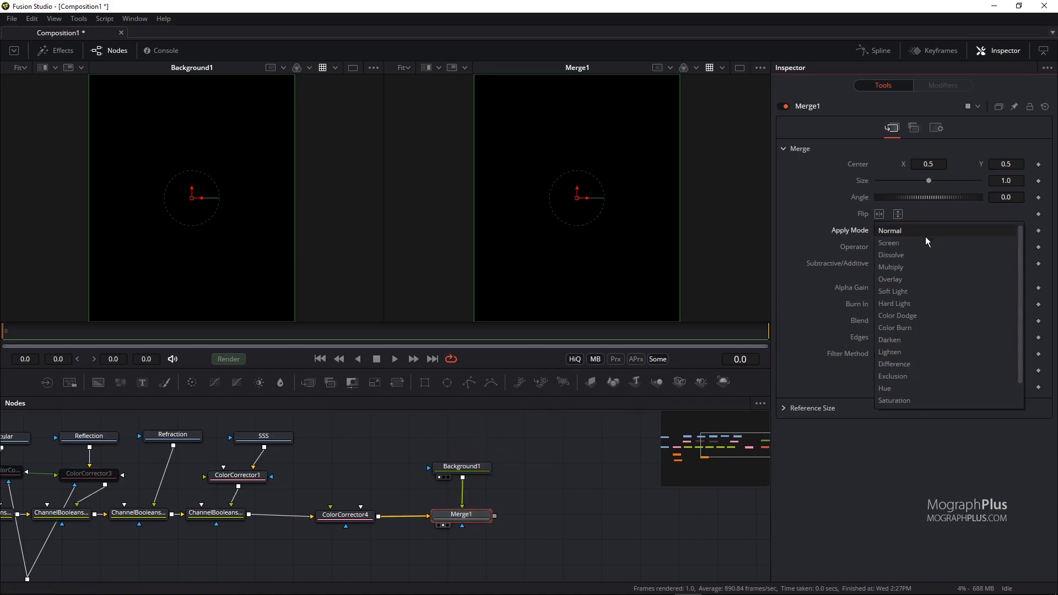
{"action": "left_click", "coordinate": [917, 278]}
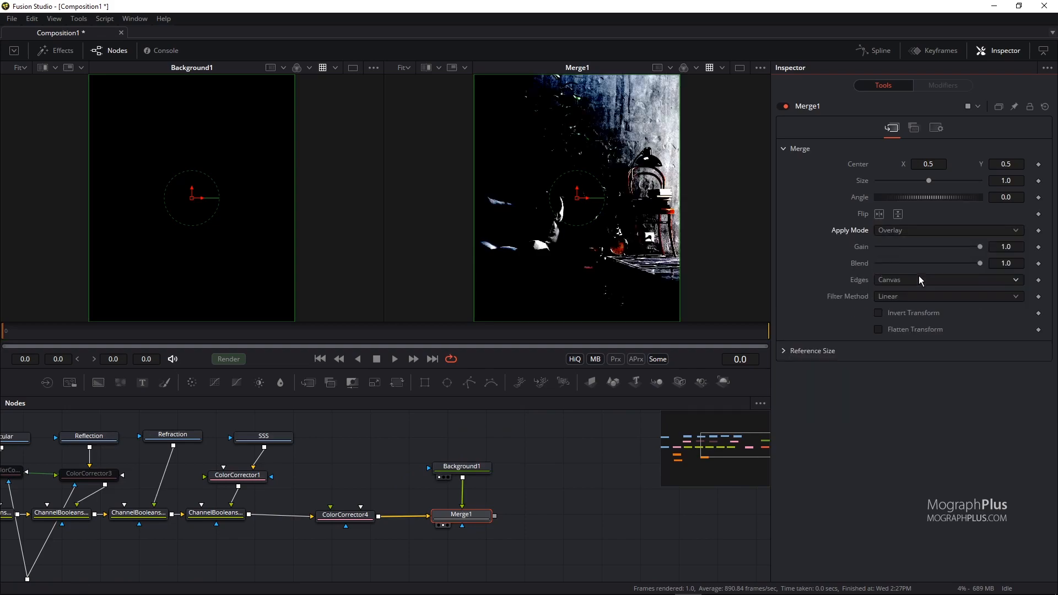
{"action": "left_click", "coordinate": [920, 233]}
{"action": "left_click", "coordinate": [920, 278]}
{"action": "left_click", "coordinate": [911, 231]}
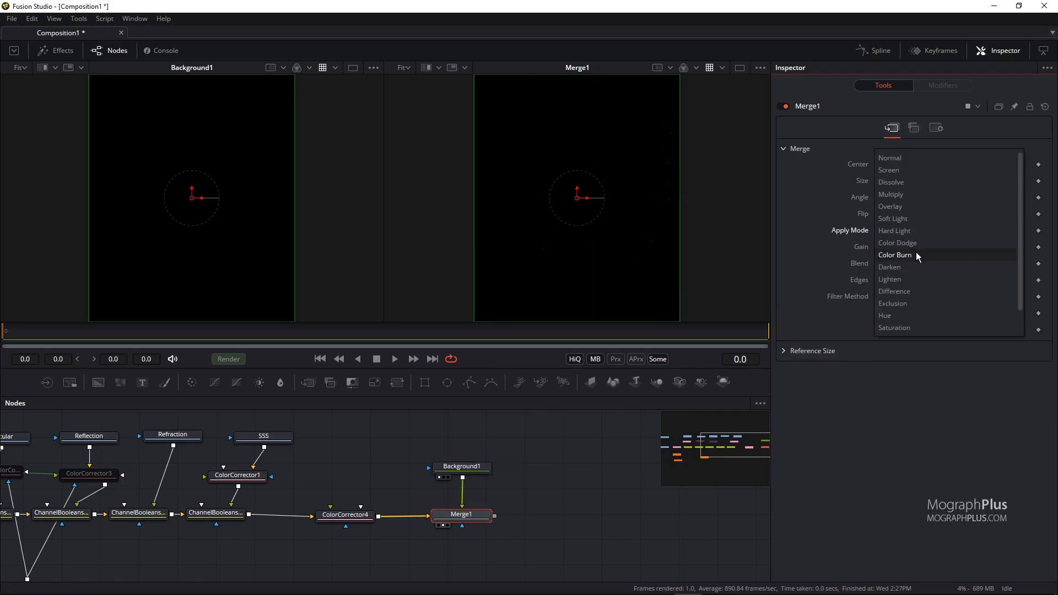
{"action": "left_click", "coordinate": [921, 195]}
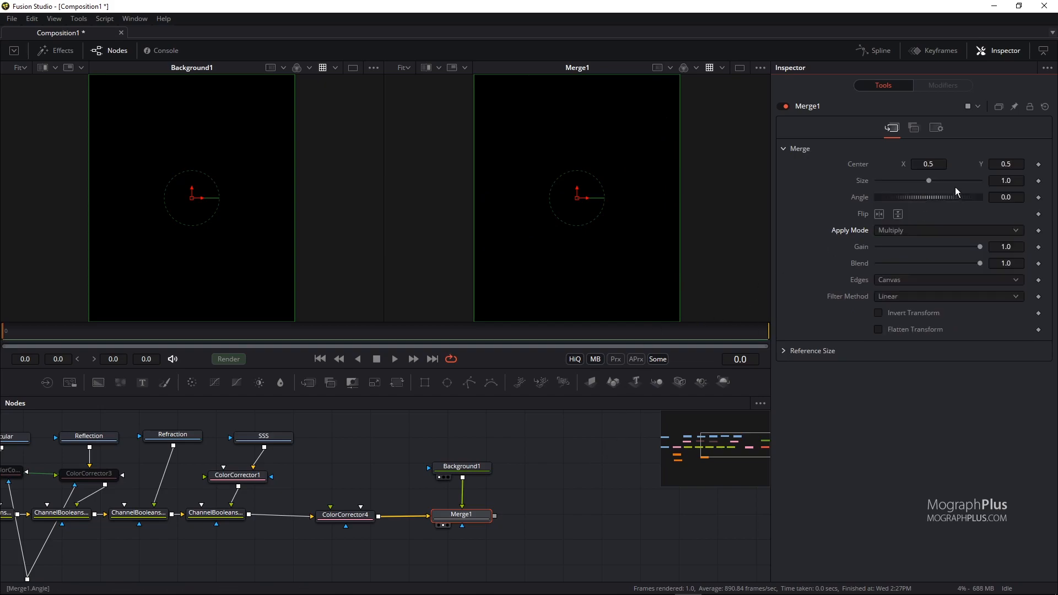
Lower the Merge node's Blend to about 0.893 and enlarge the viewers.
{"action": "left_click", "coordinate": [936, 128]}
{"action": "left_click_drag", "start_coordinate": [976, 164], "coordinate": [968, 163]}
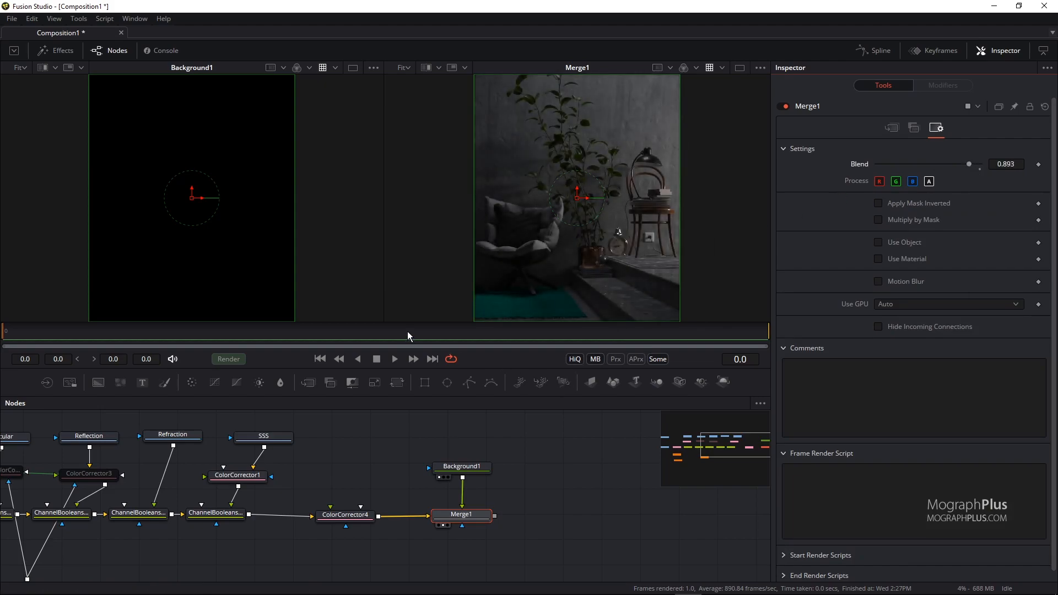
{"action": "left_click_drag", "start_coordinate": [407, 320], "coordinate": [408, 390]}
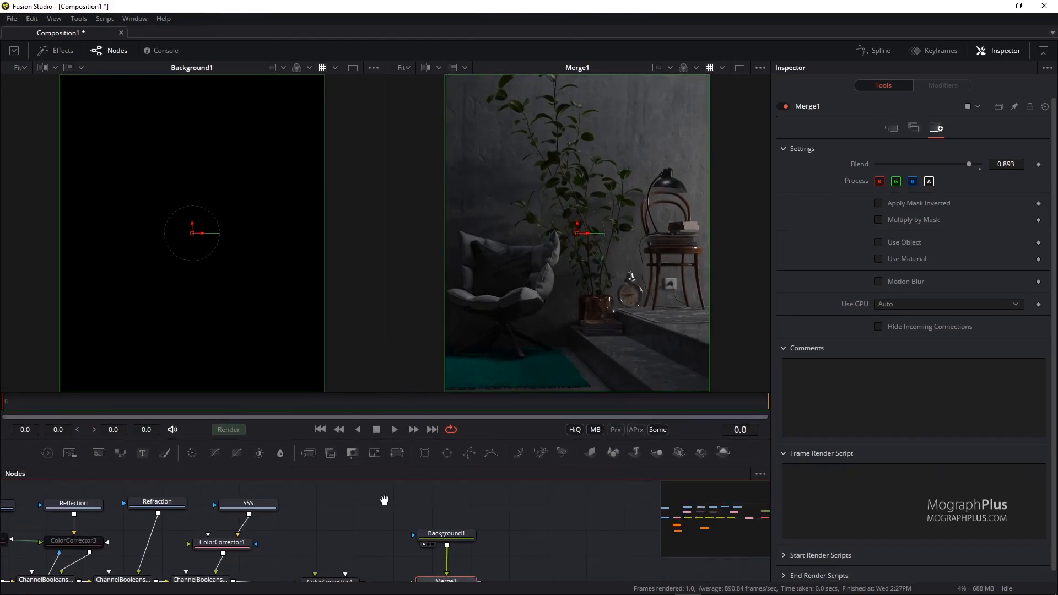
Add a Polygon mask to the Background node, move Background1 slightly away from the mask, and enlarge the viewers further.
{"action": "left_click_drag", "start_coordinate": [390, 501], "coordinate": [371, 490]}
{"action": "left_click_drag", "start_coordinate": [325, 542], "coordinate": [316, 543]}
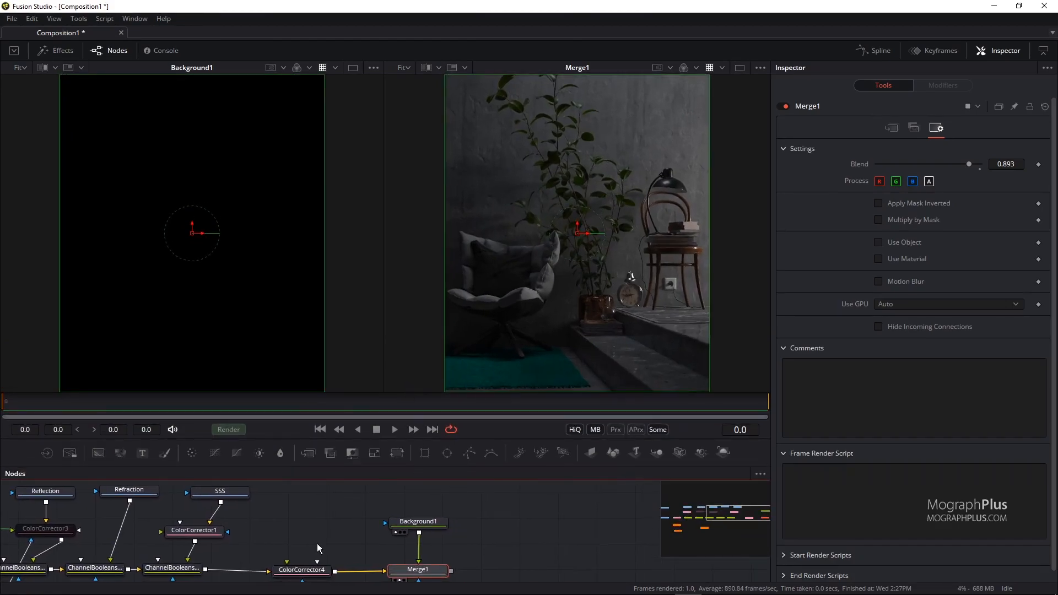
{"action": "left_click", "coordinate": [418, 521]}
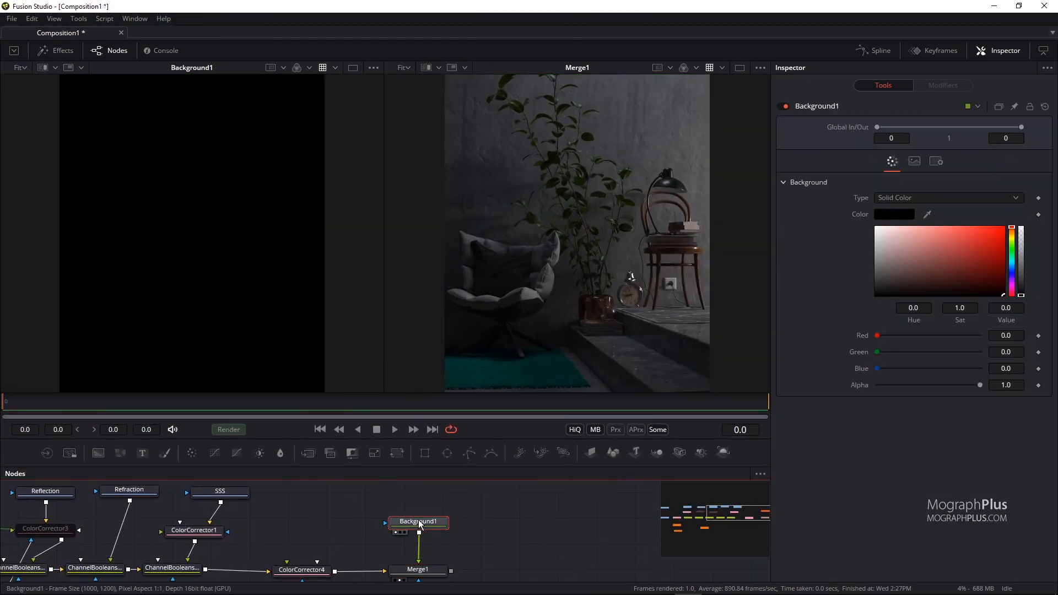
{"action": "left_click", "coordinate": [470, 452]}
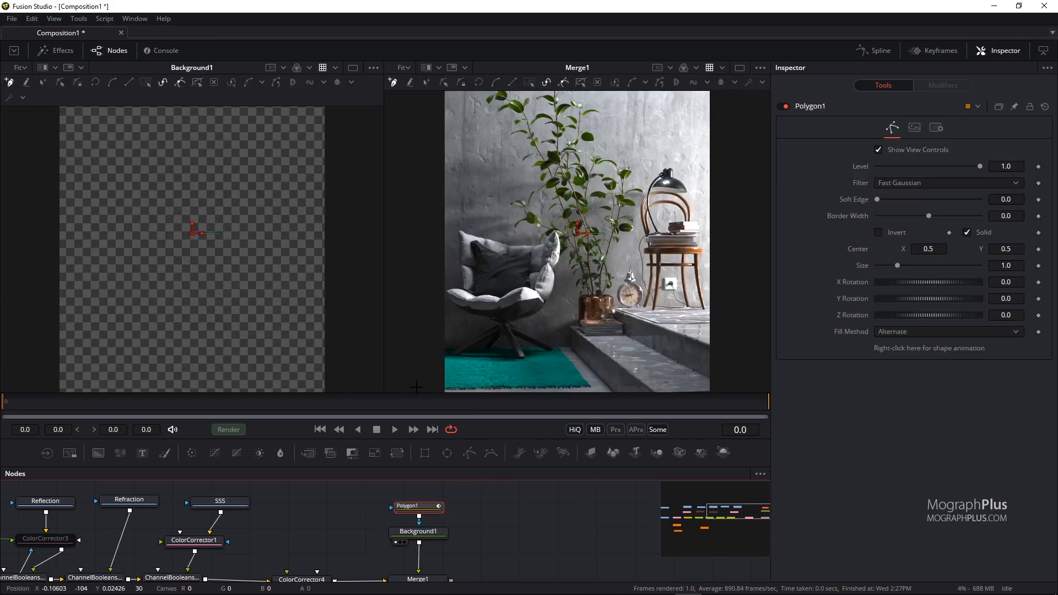
{"action": "left_click_drag", "start_coordinate": [413, 392], "coordinate": [422, 306]}
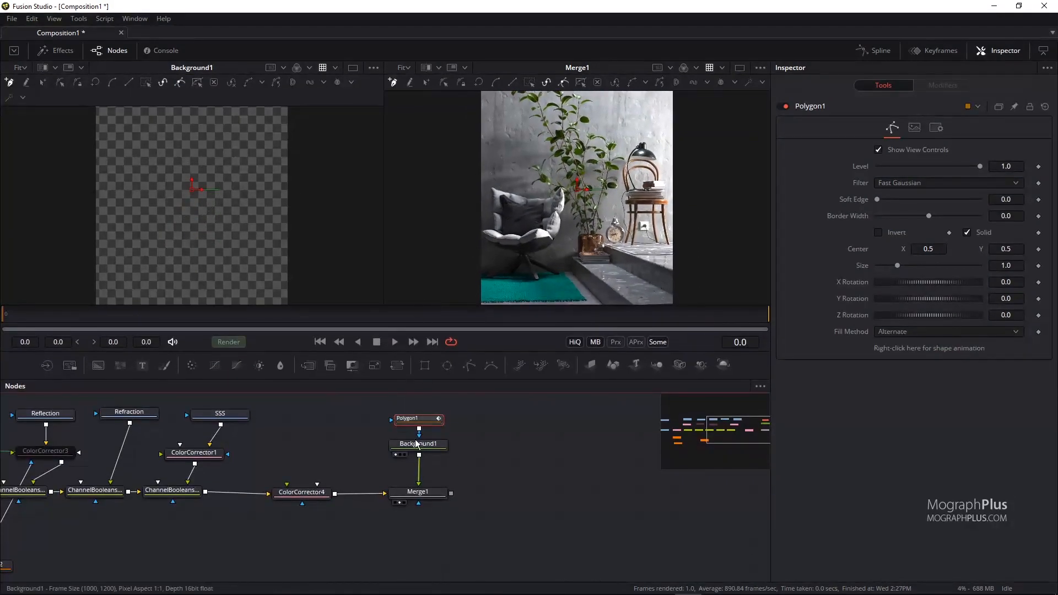
{"action": "mouse_move", "coordinate": [432, 450]}
{"action": "left_mouse_down"}
{"action": "mouse_move", "coordinate": [468, 456]}
{"action": "mouse_move", "coordinate": [437, 458]}
{"action": "left_mouse_up"}
{"action": "left_click", "coordinate": [438, 458]}
{"action": "left_click_drag", "start_coordinate": [433, 307], "coordinate": [447, 436]}
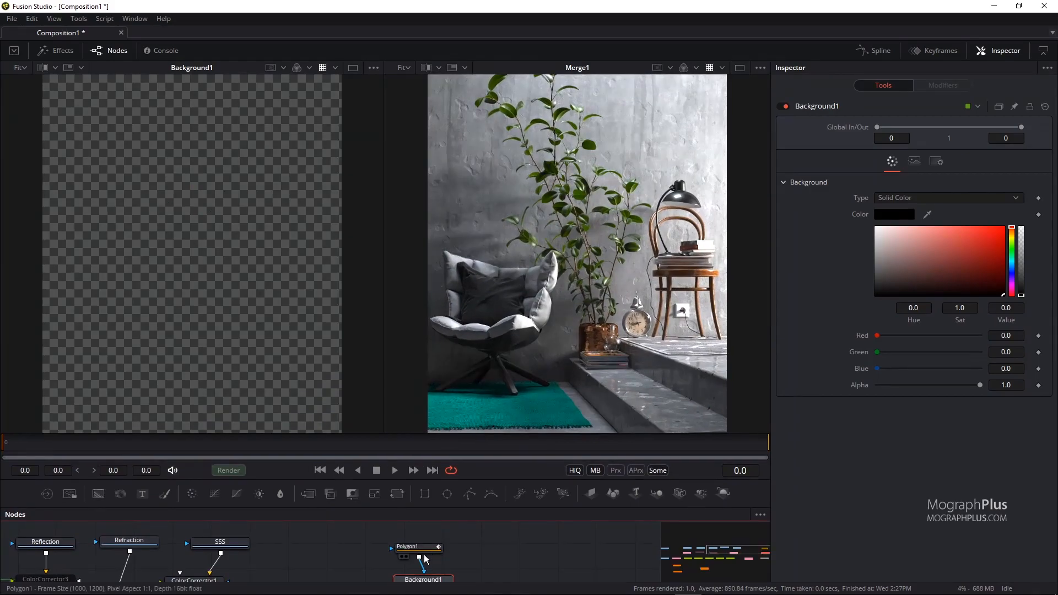
Draw a closed, rounded, roughly rectangular polygon mask just inside the edges of the merged image.
{"action": "left_click", "coordinate": [421, 546]}
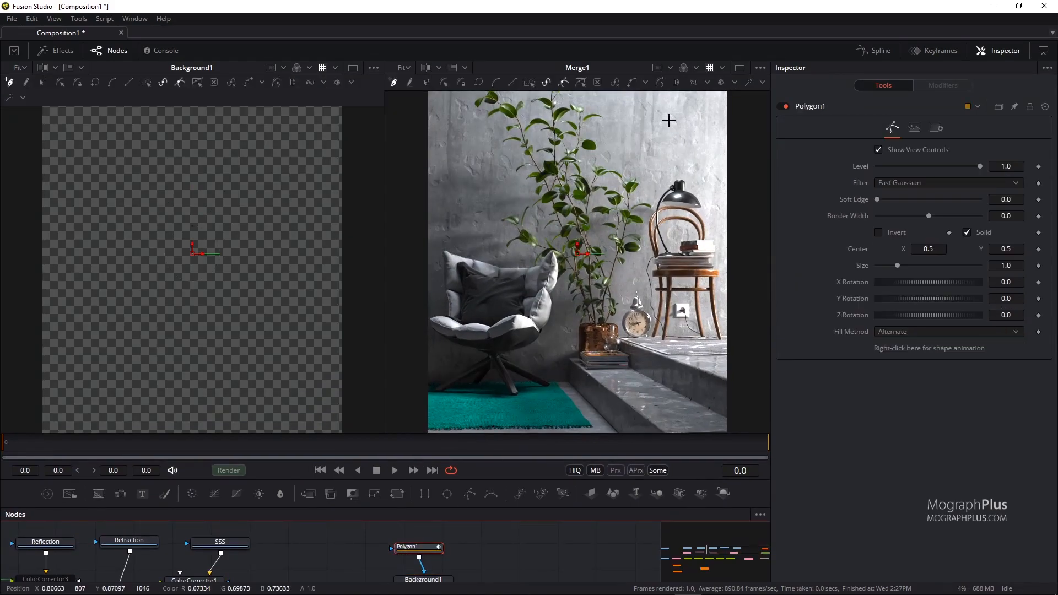
{"action": "left_click", "coordinate": [688, 134]}
{"action": "left_click_drag", "start_coordinate": [618, 112], "coordinate": [583, 114]}
{"action": "left_click_drag", "start_coordinate": [519, 114], "coordinate": [456, 145]}
{"action": "left_click_drag", "start_coordinate": [456, 198], "coordinate": [457, 237]}
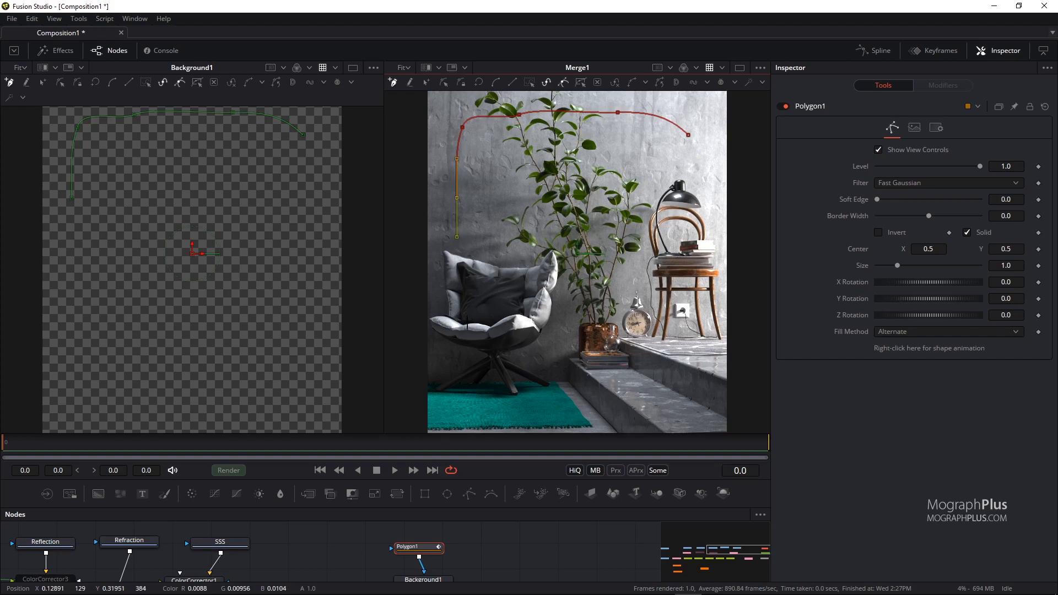
{"action": "left_click_drag", "start_coordinate": [453, 397], "coordinate": [457, 414]}
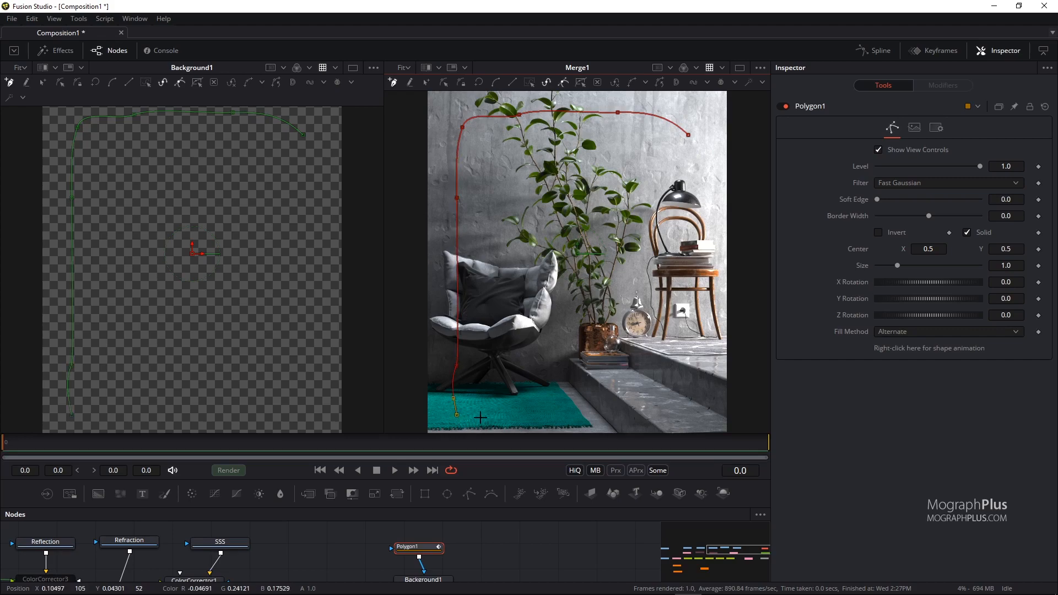
{"action": "left_click_drag", "start_coordinate": [555, 415], "coordinate": [580, 409]}
{"action": "left_click_drag", "start_coordinate": [671, 408], "coordinate": [678, 419]}
{"action": "left_click_drag", "start_coordinate": [697, 367], "coordinate": [698, 350]}
{"action": "left_click_drag", "start_coordinate": [696, 244], "coordinate": [695, 213]}
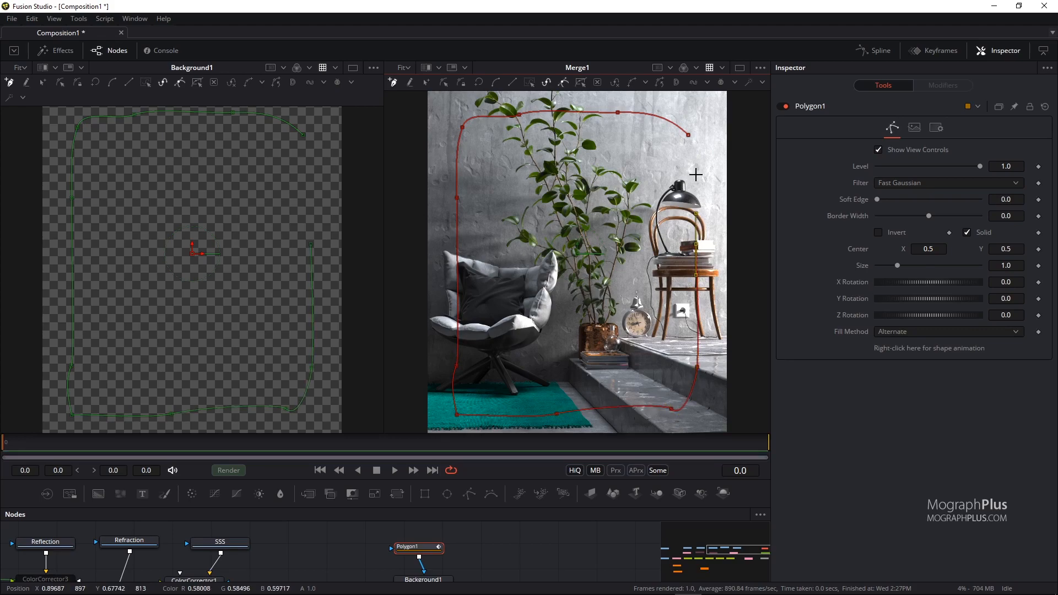
{"action": "left_click", "coordinate": [690, 135]}
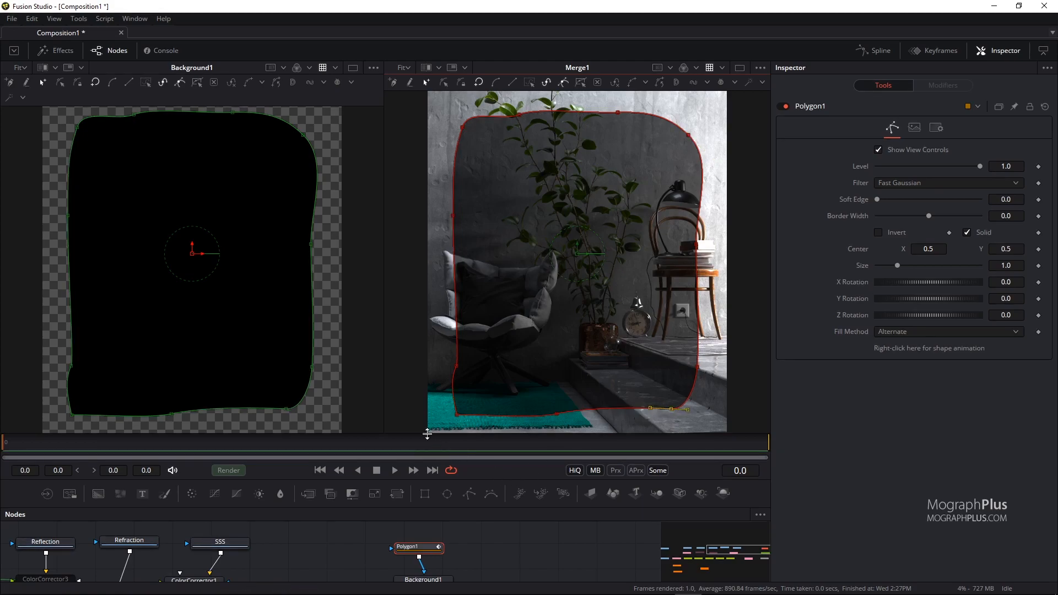
Invert the polygon mask and set its Soft Edge to about 0.1701 and Border Width to about -0.006.
{"action": "left_click_drag", "start_coordinate": [426, 430], "coordinate": [425, 320]}
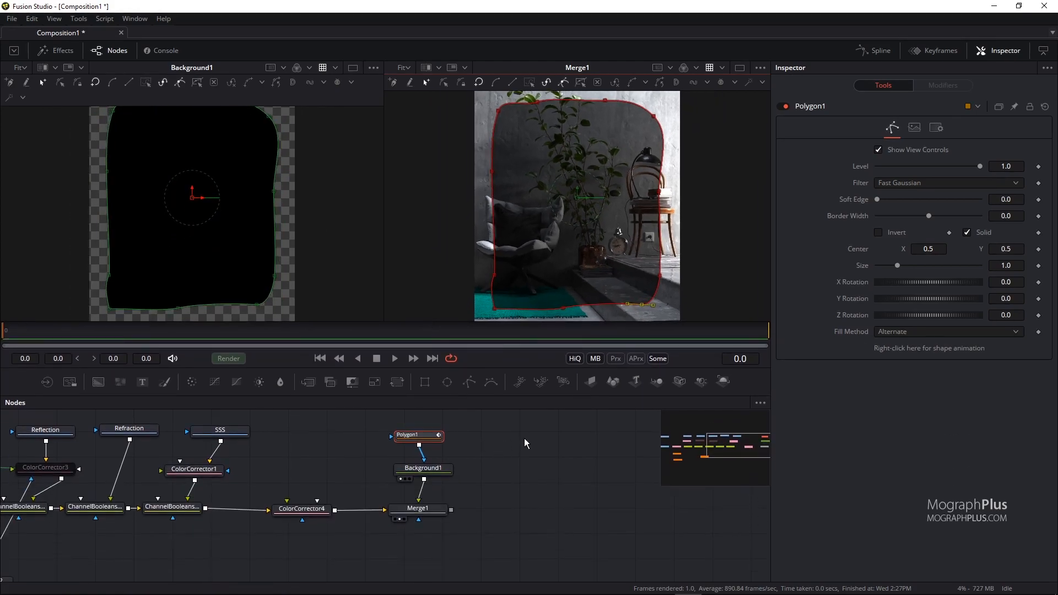
{"action": "left_click", "coordinate": [878, 233]}
{"action": "left_click_drag", "start_coordinate": [877, 200], "coordinate": [963, 207]}
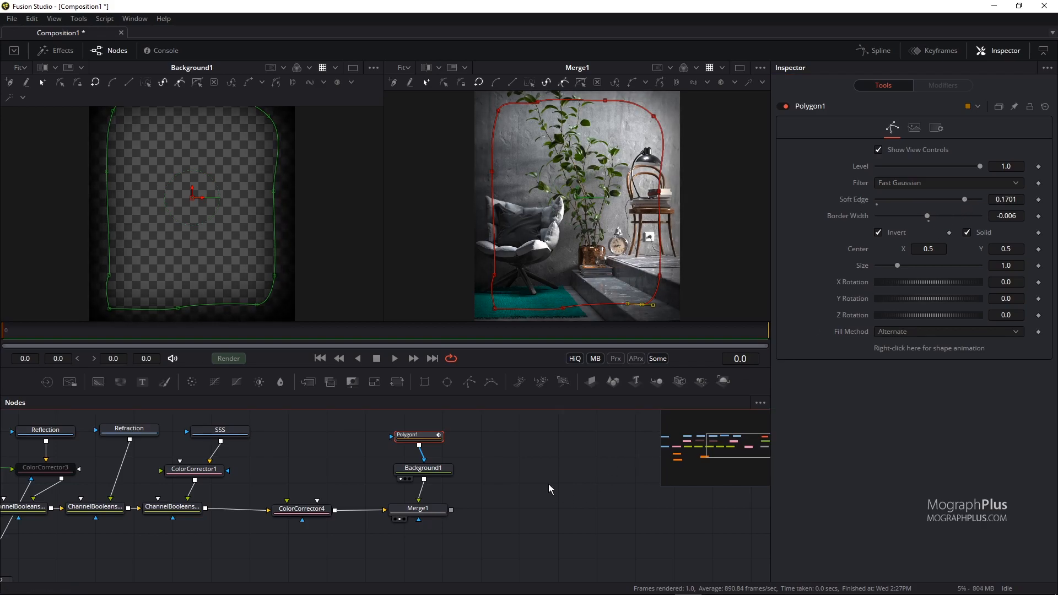
Show ColorCorrector4 in the left viewer to compare it with the vignetted merge.
{"action": "left_click", "coordinate": [518, 458]}
{"action": "left_click_drag", "start_coordinate": [425, 324], "coordinate": [385, 369]}
{"action": "left_click_drag", "start_coordinate": [301, 556], "coordinate": [303, 303]}
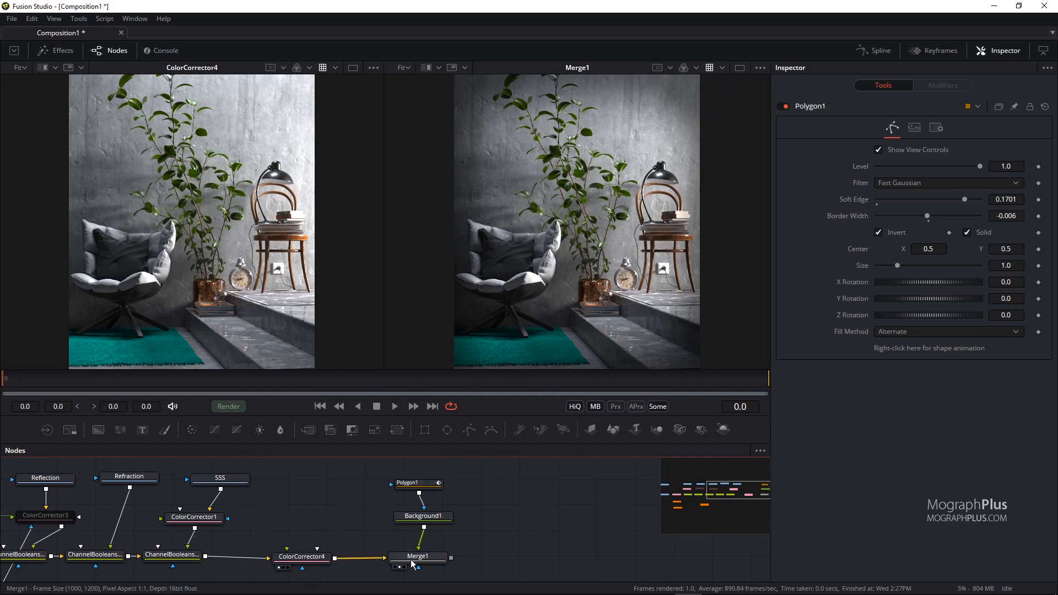
Detach ColorCorrector4 from the vignette nodes, move those nodes aside, and show ColorCorrector4 in the right viewer.
{"action": "left_click_drag", "start_coordinate": [389, 561], "coordinate": [378, 574]}
{"action": "left_click_drag", "start_coordinate": [461, 480], "coordinate": [556, 558]}
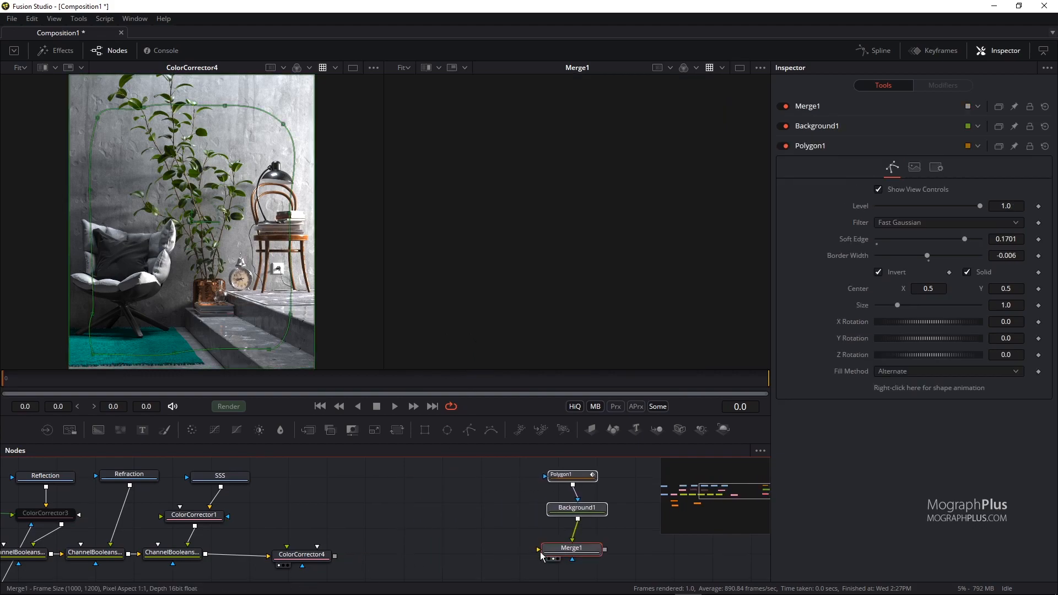
{"action": "left_click_drag", "start_coordinate": [302, 554], "coordinate": [513, 288]}
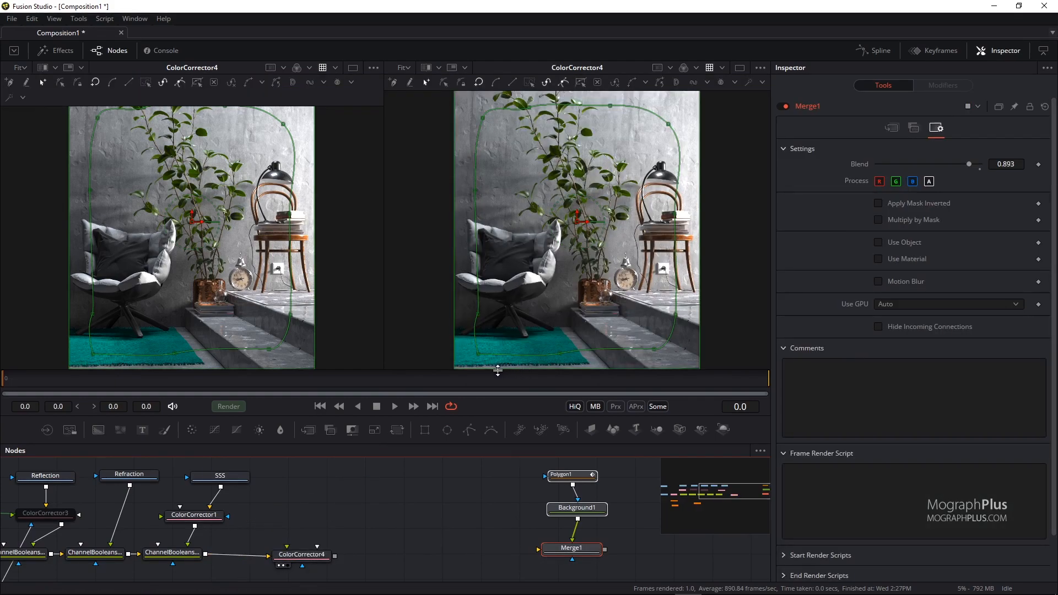
Group the Polygon1, Background1 and Merge1 nodes, and expand the group to reveal the nodes inside it.
{"action": "left_click", "coordinate": [468, 530]}
{"action": "left_click_drag", "start_coordinate": [491, 511], "coordinate": [513, 563]}
{"action": "left_click", "coordinate": [441, 552]}
{"action": "right_click", "coordinate": [440, 552]}
{"action": "left_click", "coordinate": [478, 352]}
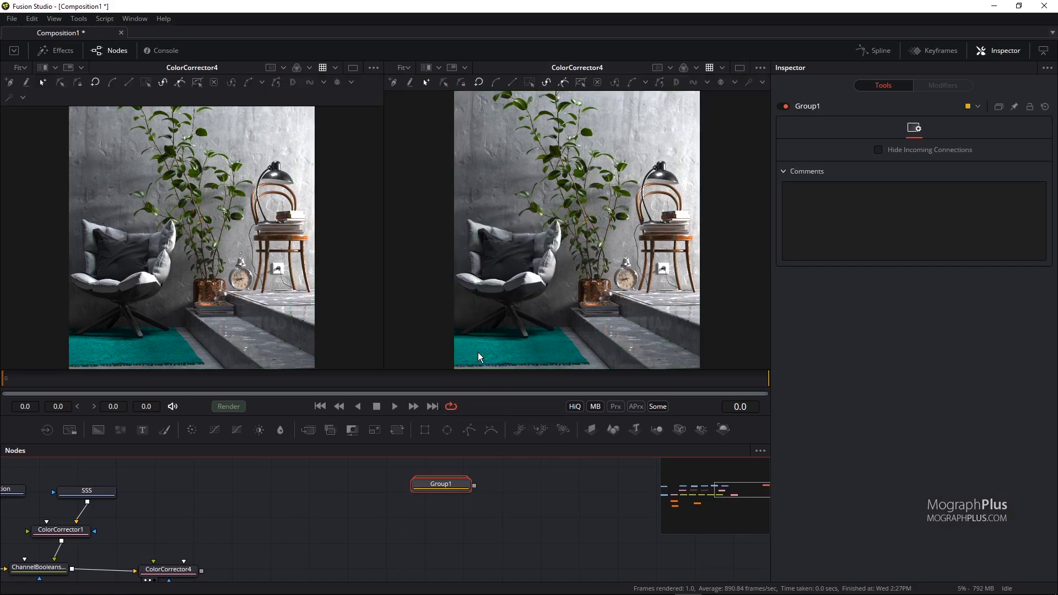
{"action": "double_click", "coordinate": [443, 488]}
{"action": "left_click_drag", "start_coordinate": [444, 472], "coordinate": [497, 489]}
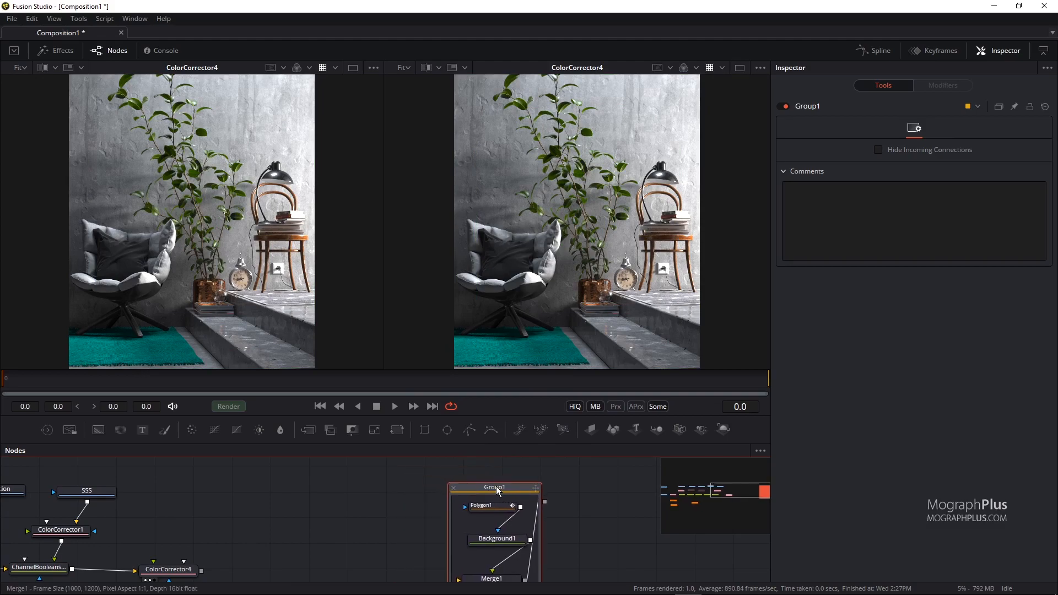
Rename the group as Vigniatting and move it slightly farther from the main node chain.
{"action": "key", "text": "F2"}
{"action": "type", "text": "Vigniatting"}
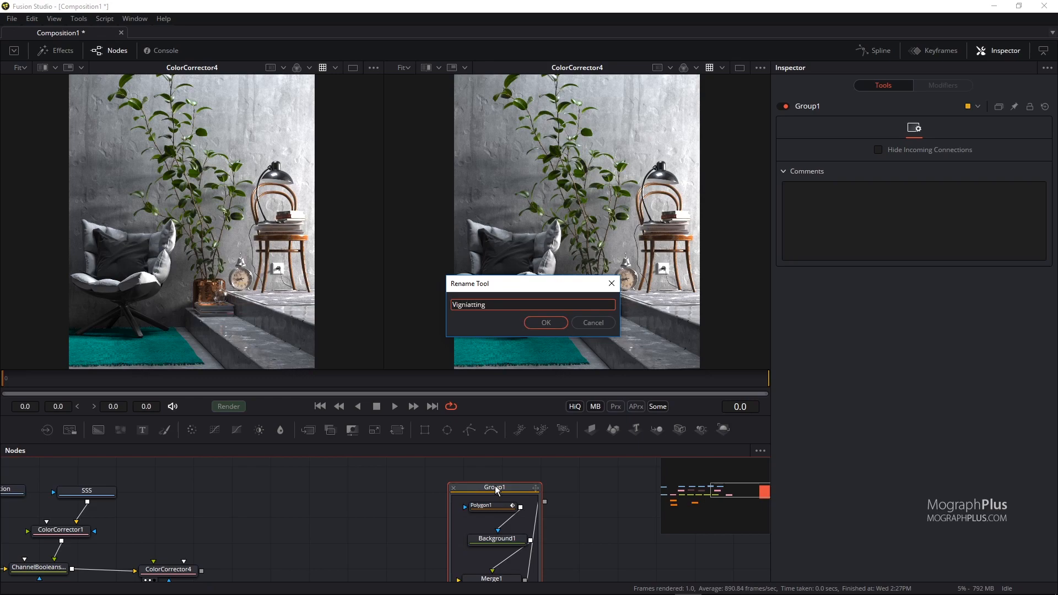
{"action": "key", "text": "Return"}
{"action": "left_click_drag", "start_coordinate": [496, 488], "coordinate": [545, 480]}
Show the Beauty pass in the left viewer to compare it with the graded ColorCorrector4 result.
{"action": "left_click_drag", "start_coordinate": [436, 368], "coordinate": [435, 339]}
{"action": "left_click_drag", "start_coordinate": [175, 543], "coordinate": [690, 539]}
{"action": "mouse_move", "coordinate": [546, 521]}
{"action": "left_mouse_down"}
{"action": "mouse_move", "coordinate": [487, 535]}
{"action": "mouse_move", "coordinate": [530, 534]}
{"action": "left_mouse_up"}
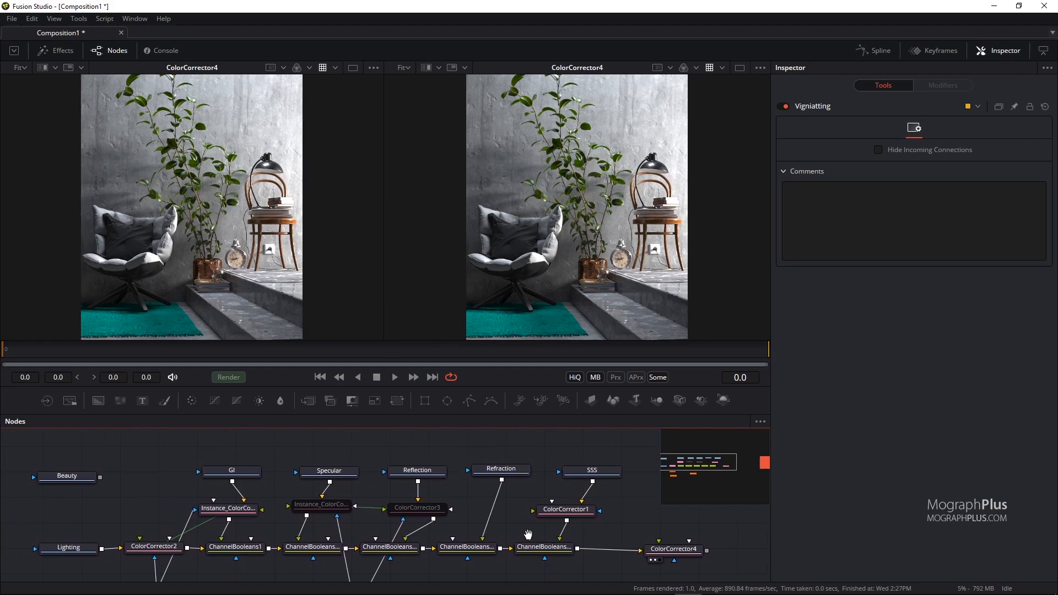
{"action": "left_click_drag", "start_coordinate": [67, 476], "coordinate": [139, 263]}
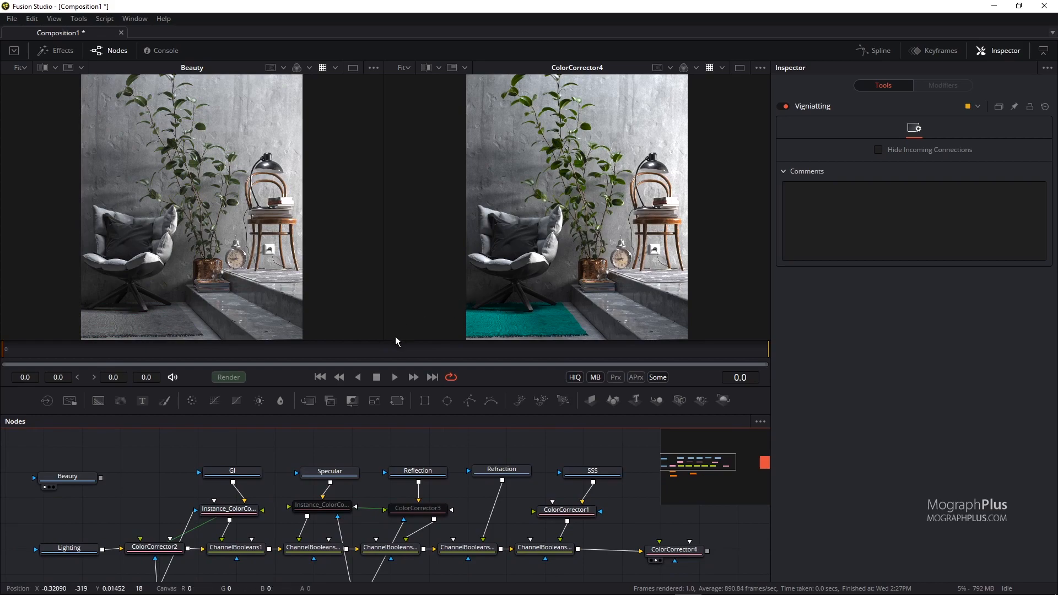
Compare Beauty with ColorCorrector4 without the node graph and Inspector, view the graded image alone, and restore the dual-viewer layout.
{"action": "left_click_drag", "start_coordinate": [395, 341], "coordinate": [403, 381]}
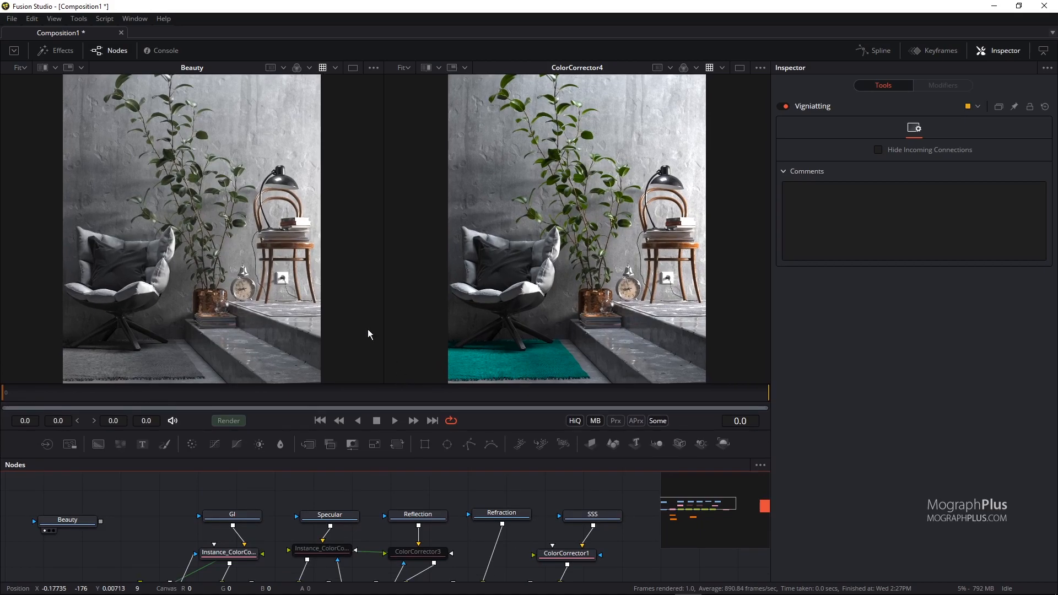
{"action": "left_click", "coordinate": [113, 51]}
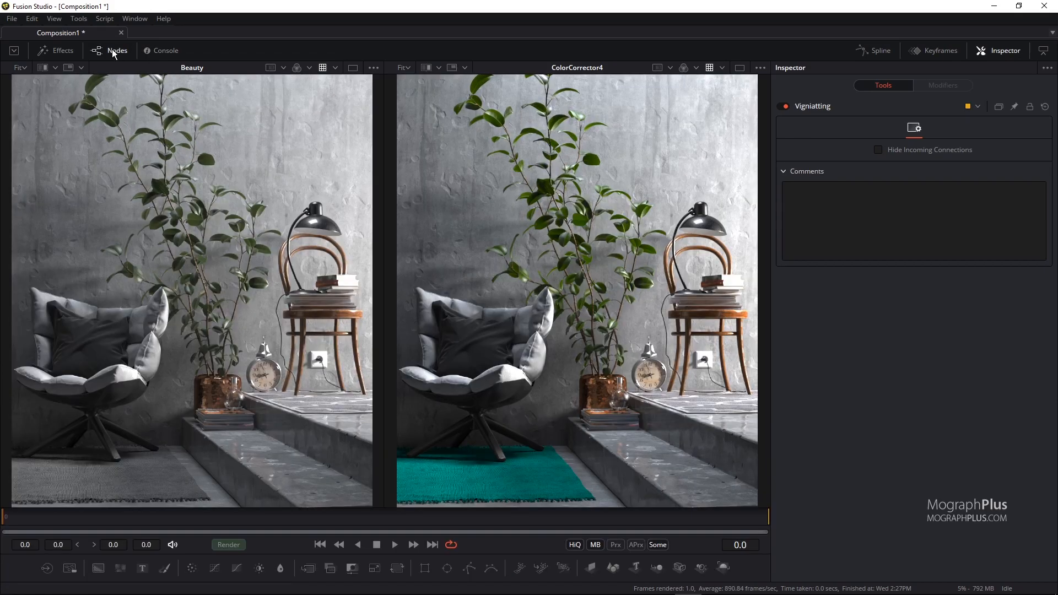
{"action": "left_click", "coordinate": [989, 54]}
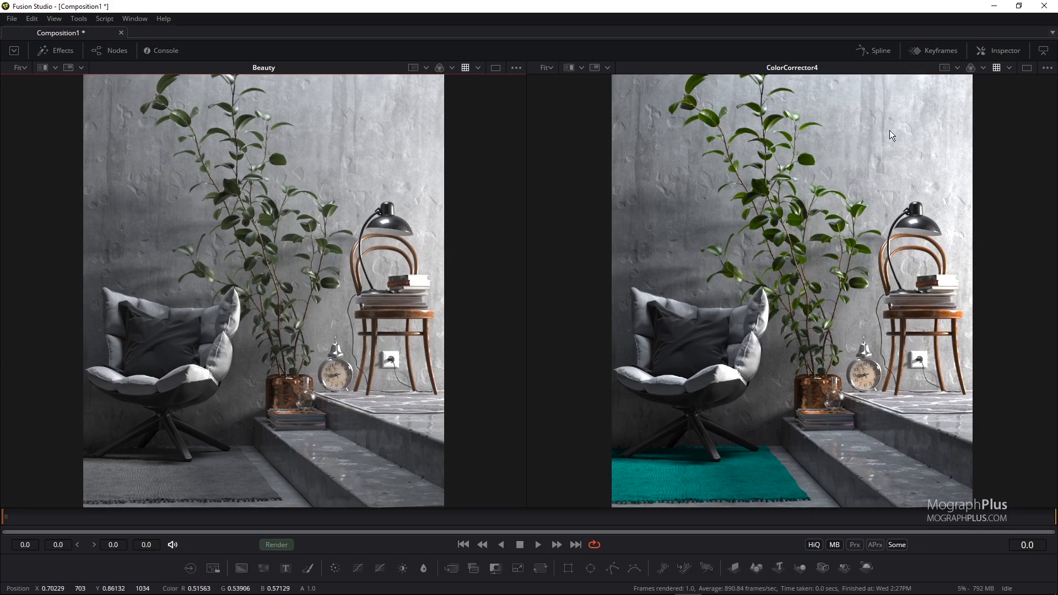
{"action": "left_click", "coordinate": [1026, 68]}
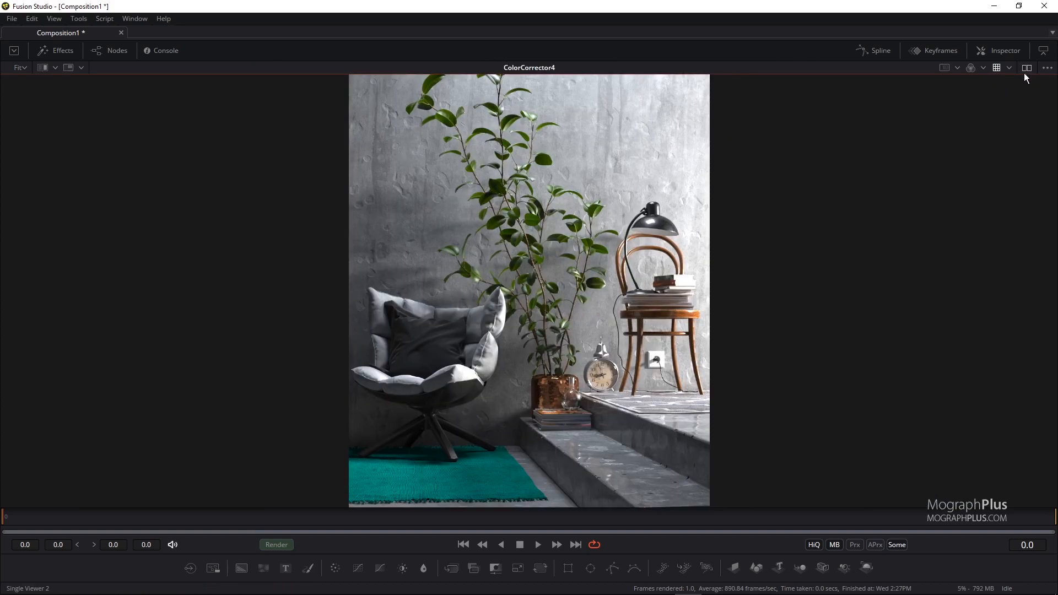
{"action": "left_click", "coordinate": [1026, 68]}
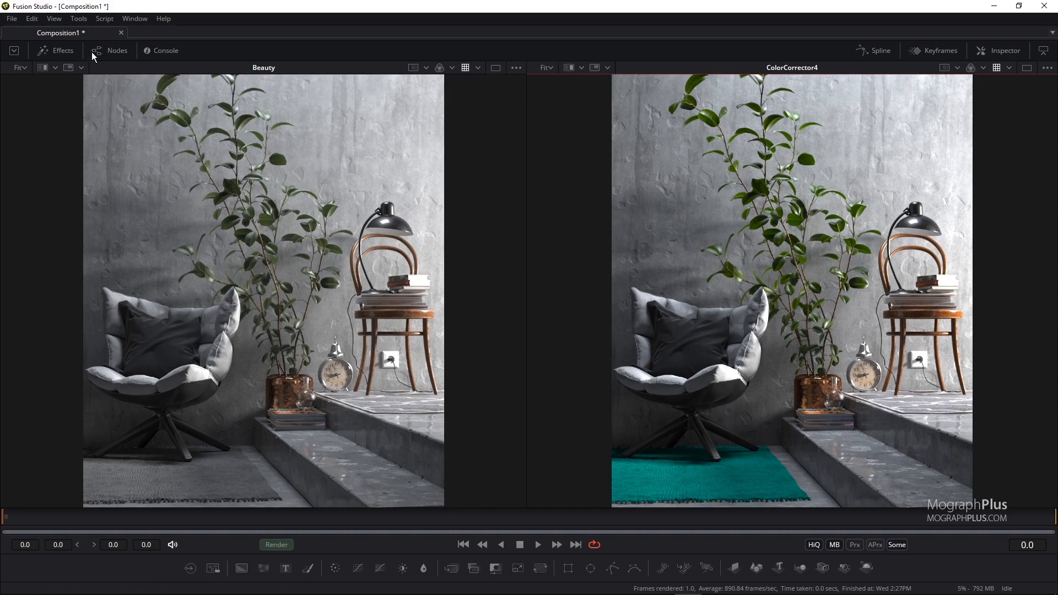
{"action": "left_click", "coordinate": [110, 51]}
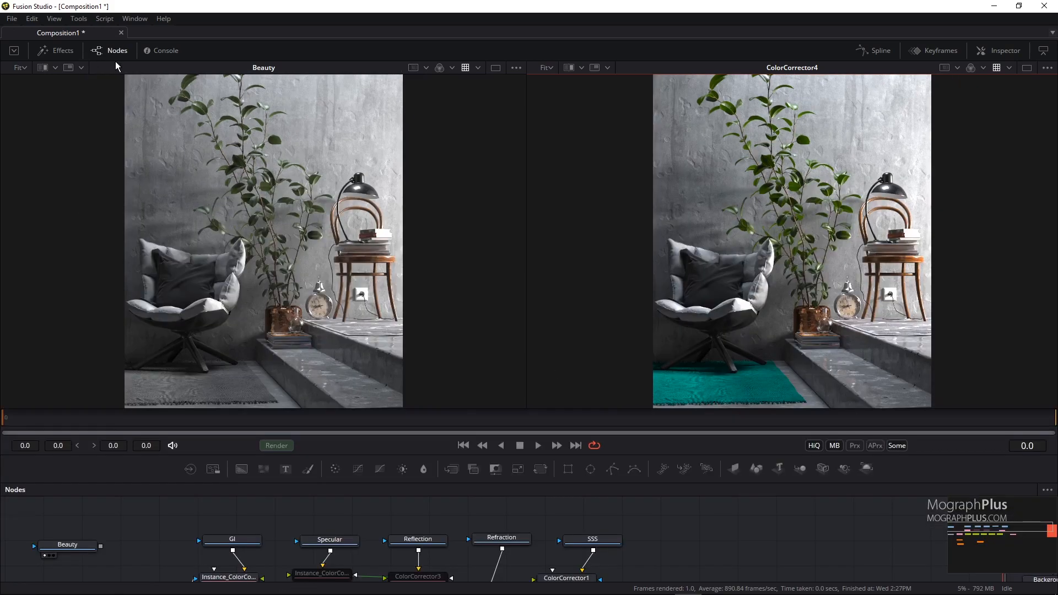
{"action": "left_click", "coordinate": [1005, 54]}
{"action": "left_click_drag", "start_coordinate": [374, 409], "coordinate": [408, 281]}
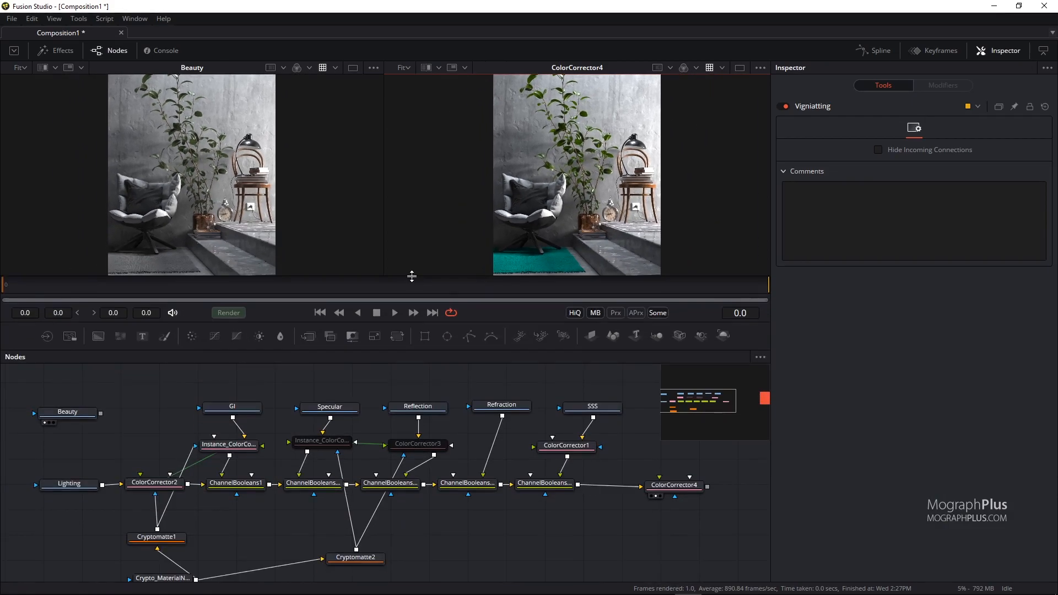
{"action": "left_click_drag", "start_coordinate": [615, 540], "coordinate": [173, 538]}
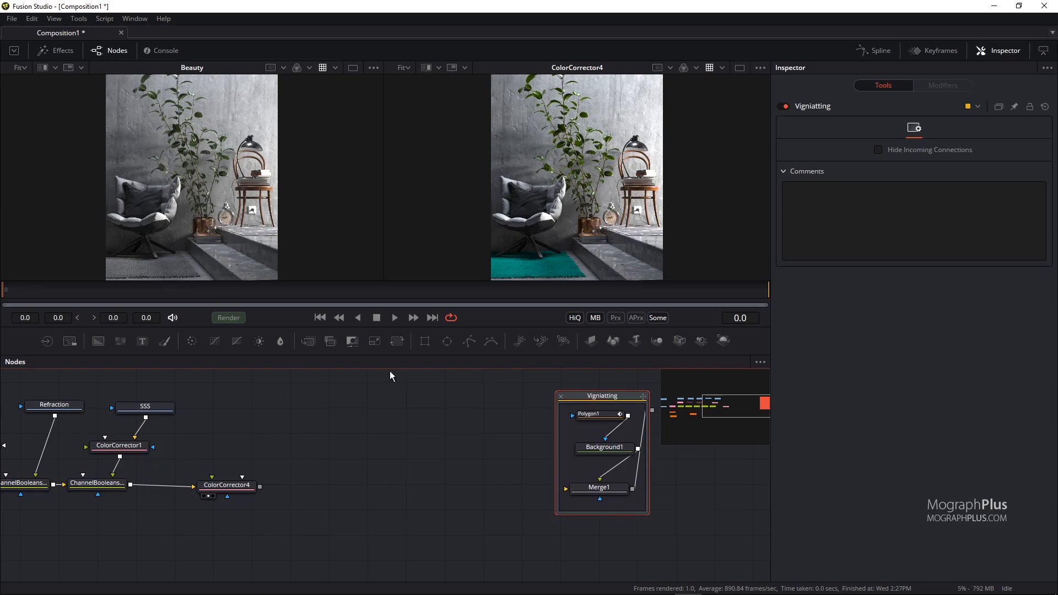
{"action": "left_click_drag", "start_coordinate": [411, 281], "coordinate": [429, 371]}
{"action": "left_click_drag", "start_coordinate": [292, 559], "coordinate": [318, 536]}
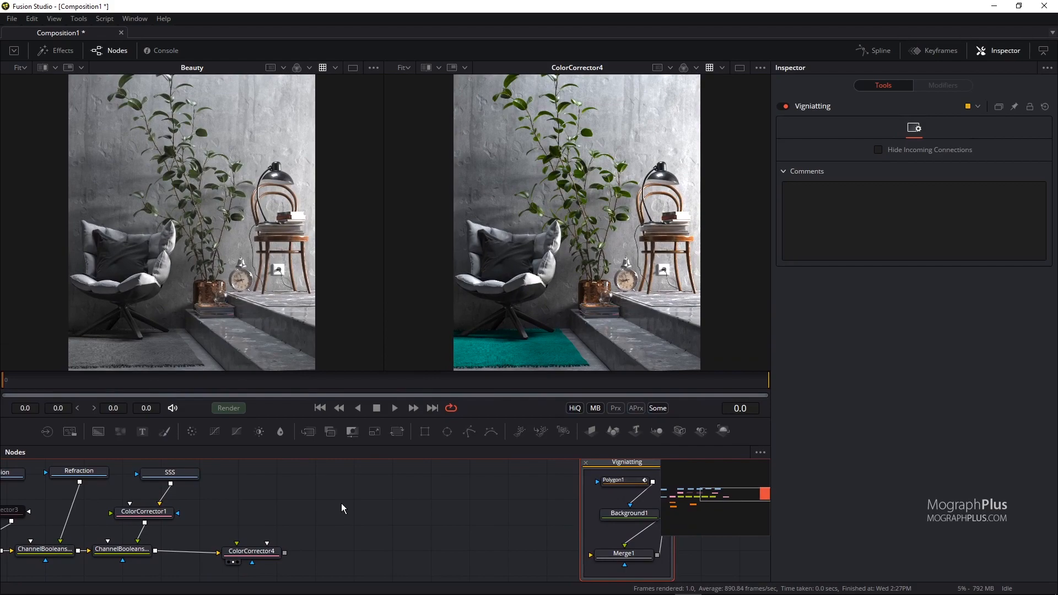
Set the color gamma of the right viewer's Fusion View LUT to 2.2, and switch that LUT off.
{"action": "left_click", "coordinate": [721, 67]}
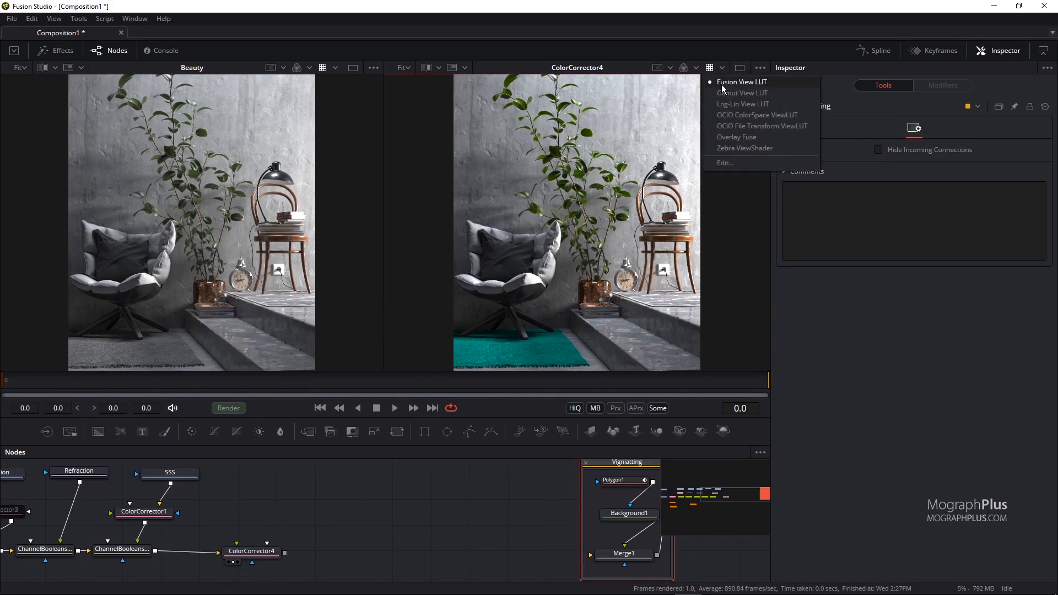
{"action": "left_click", "coordinate": [731, 169]}
{"action": "left_click", "coordinate": [722, 67]}
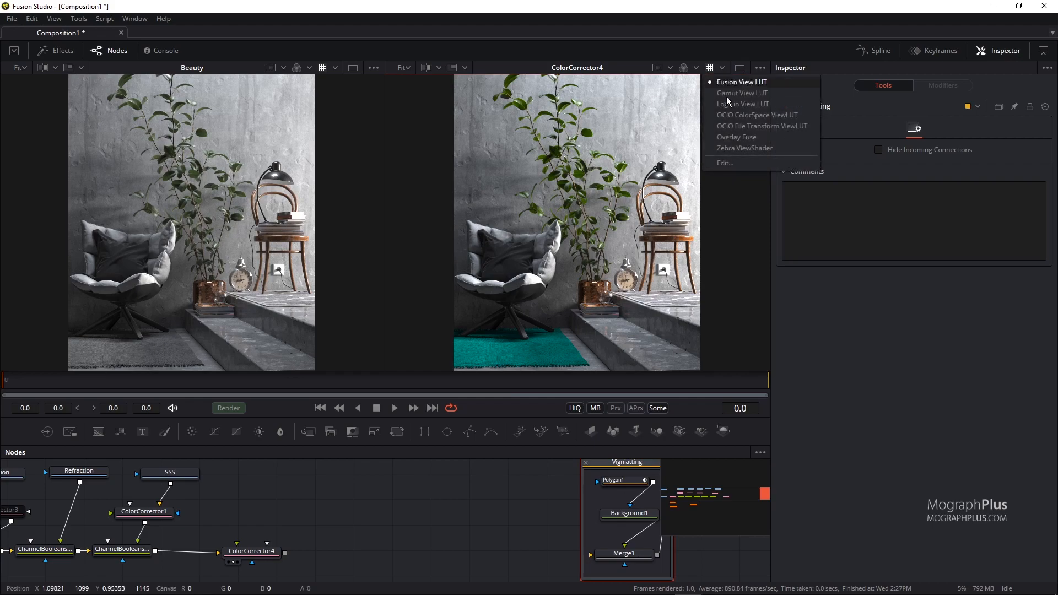
{"action": "left_click", "coordinate": [734, 163]}
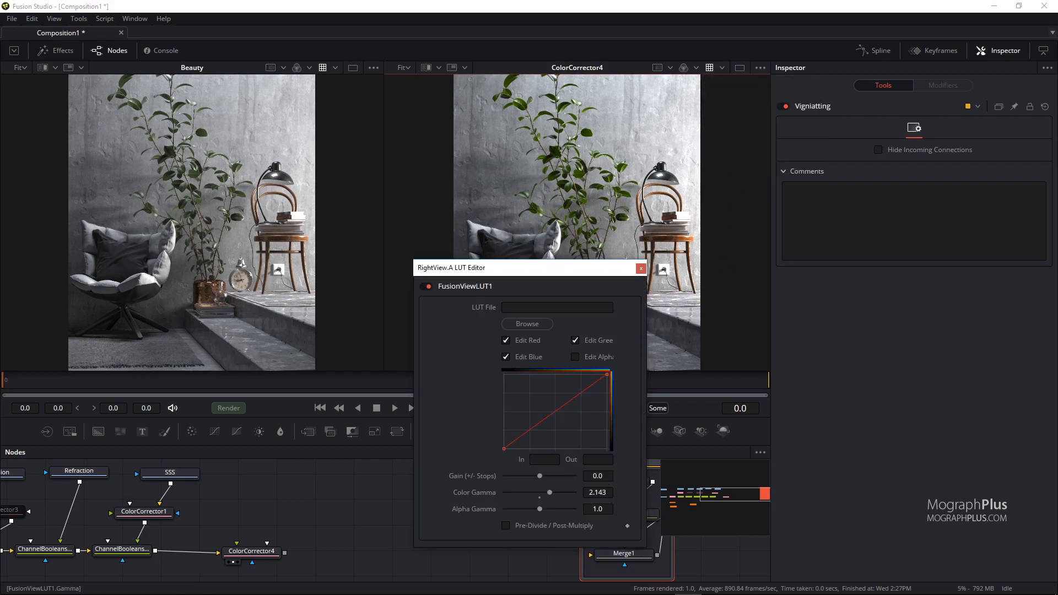
{"action": "left_click", "coordinate": [608, 493]}
{"action": "key", "text": "BackSpace"}
{"action": "key", "text": "BackSpace"}
{"action": "key", "text": "BackSpace"}
{"action": "type", "text": "2.2"}
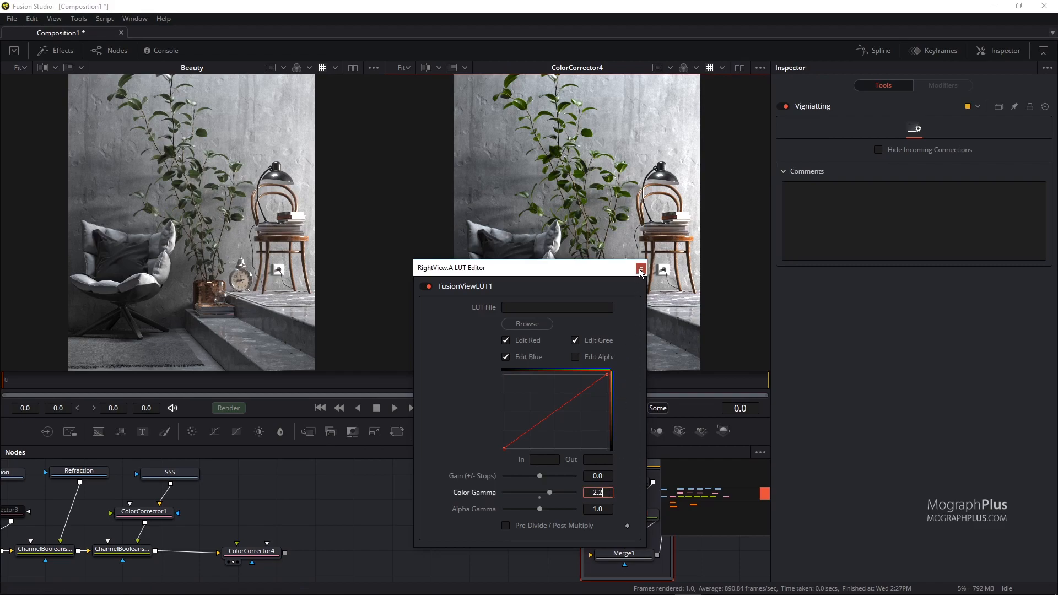
{"action": "left_click", "coordinate": [640, 269]}
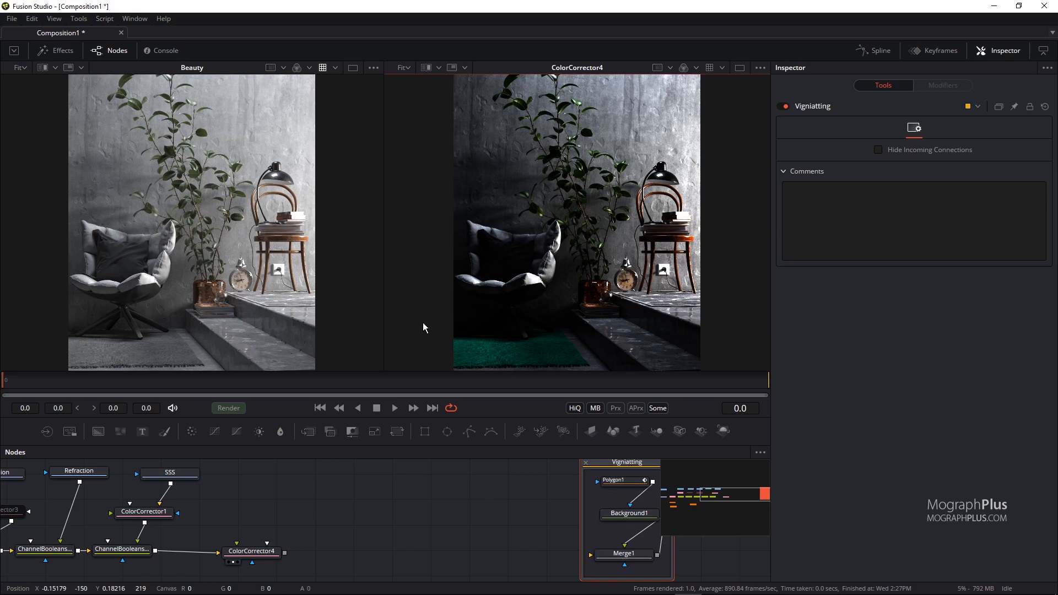
Add a Saver node with the output file Ever_49_FINAL_POST and connect ColorCorrector4's output to it.
{"action": "mouse_move", "coordinate": [351, 372]}
{"action": "left_mouse_down"}
{"action": "mouse_move", "coordinate": [360, 331]}
{"action": "mouse_move", "coordinate": [353, 363]}
{"action": "left_mouse_up"}
{"action": "left_click_drag", "start_coordinate": [308, 507], "coordinate": [281, 505]}
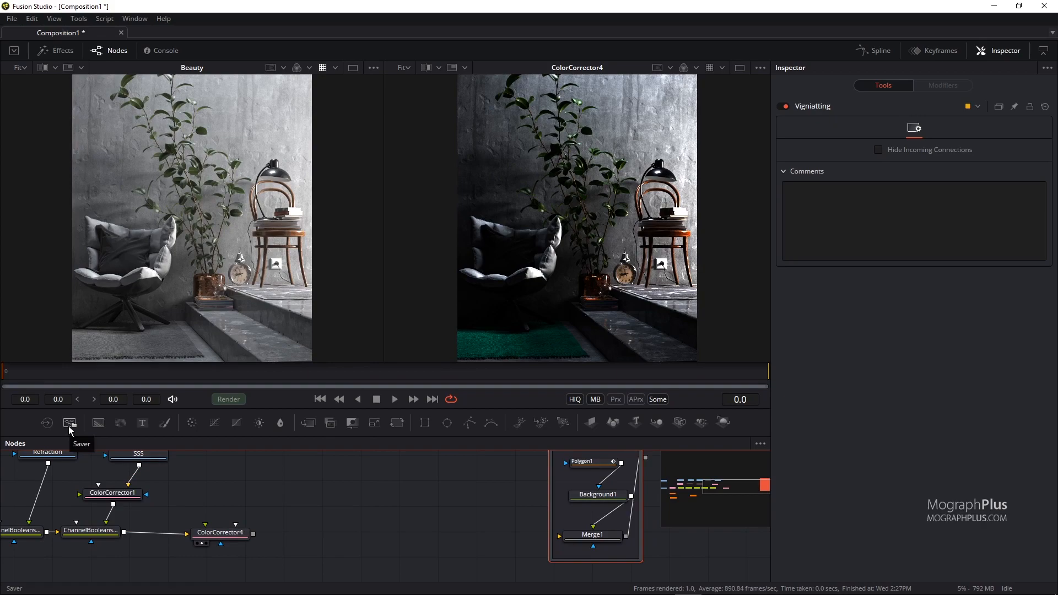
{"action": "left_click", "coordinate": [275, 488]}
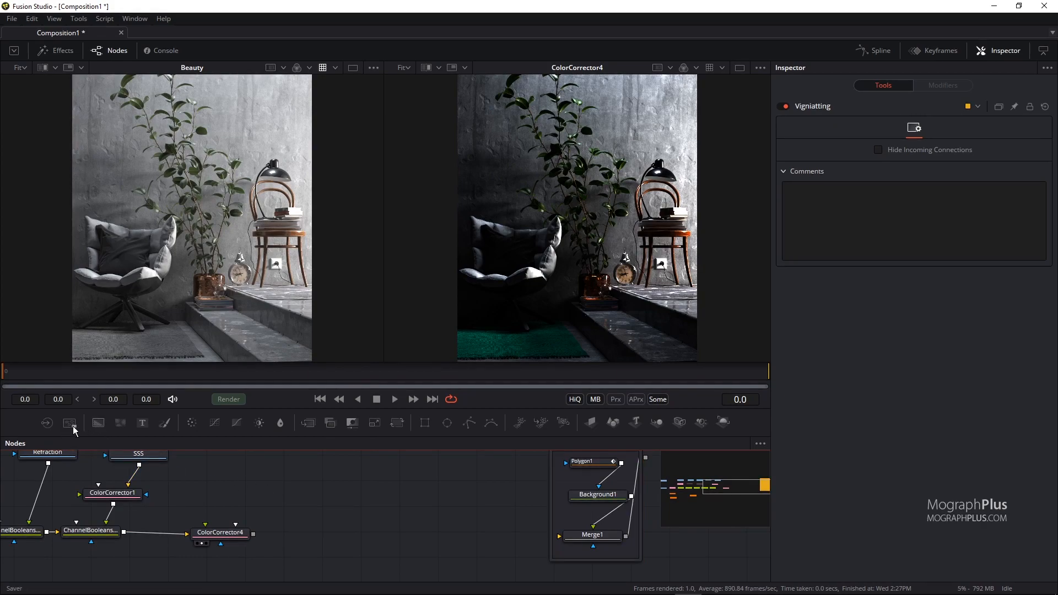
{"action": "left_click", "coordinate": [70, 425]}
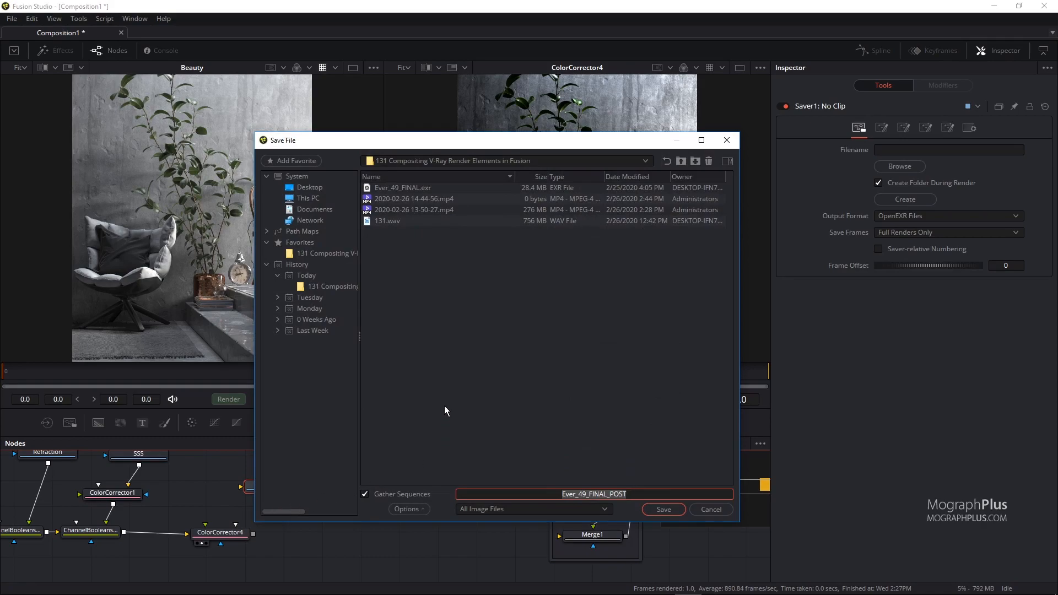
{"action": "left_click", "coordinate": [637, 494]}
{"action": "left_click_drag", "start_coordinate": [637, 494], "coordinate": [610, 494]}
{"action": "left_click", "coordinate": [661, 510]}
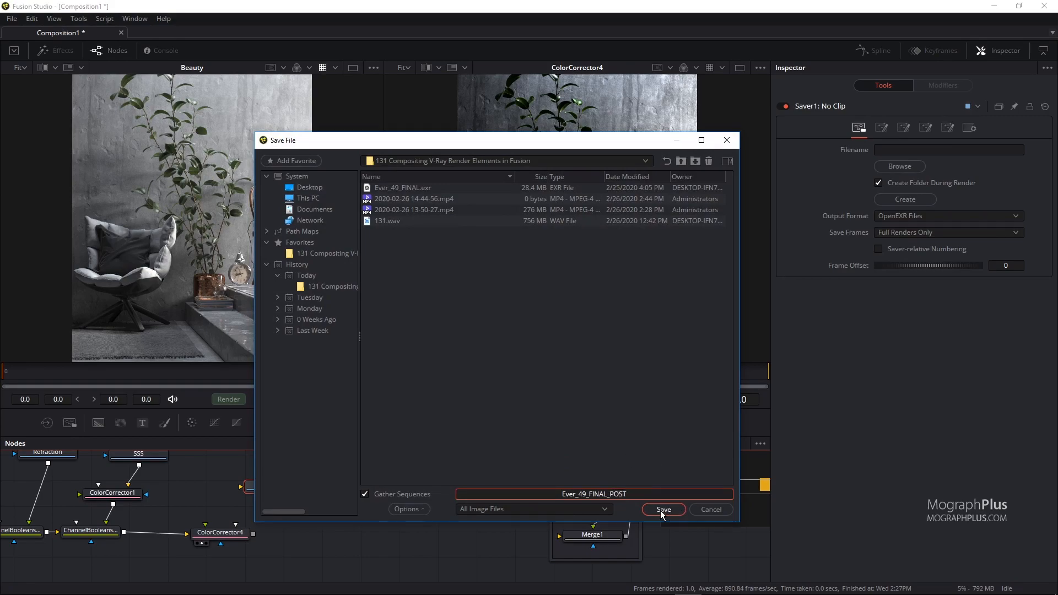
{"action": "left_click", "coordinate": [661, 510]}
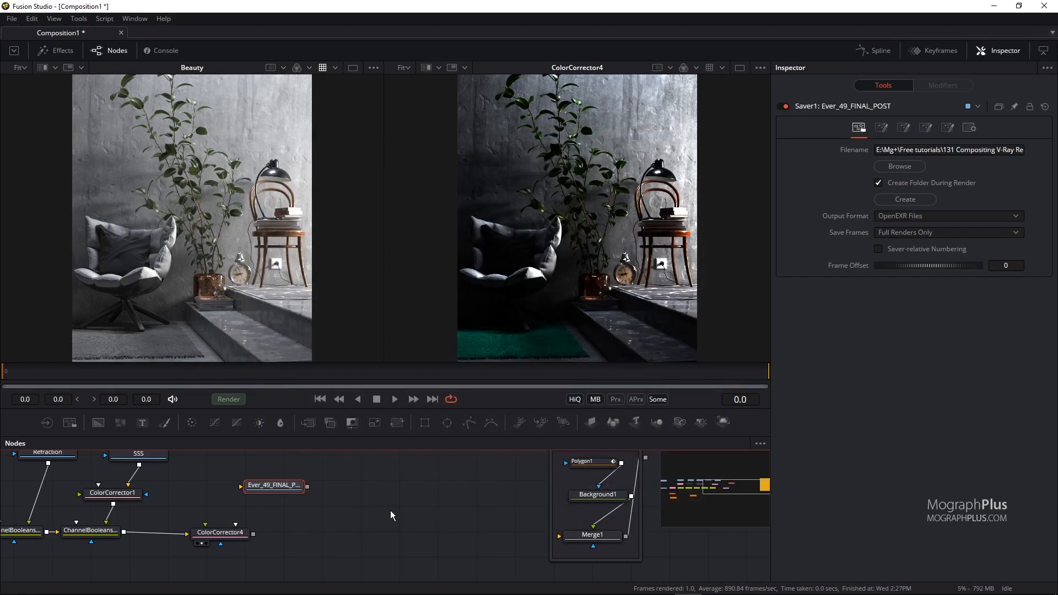
{"action": "left_click_drag", "start_coordinate": [255, 485], "coordinate": [341, 492]}
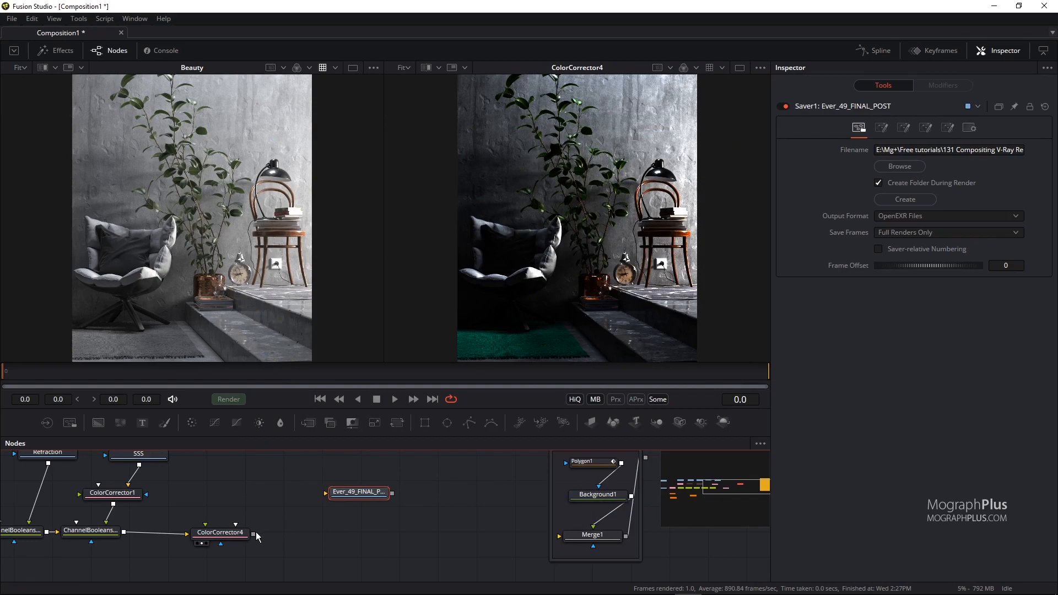
{"action": "left_click_drag", "start_coordinate": [254, 534], "coordinate": [326, 493]}
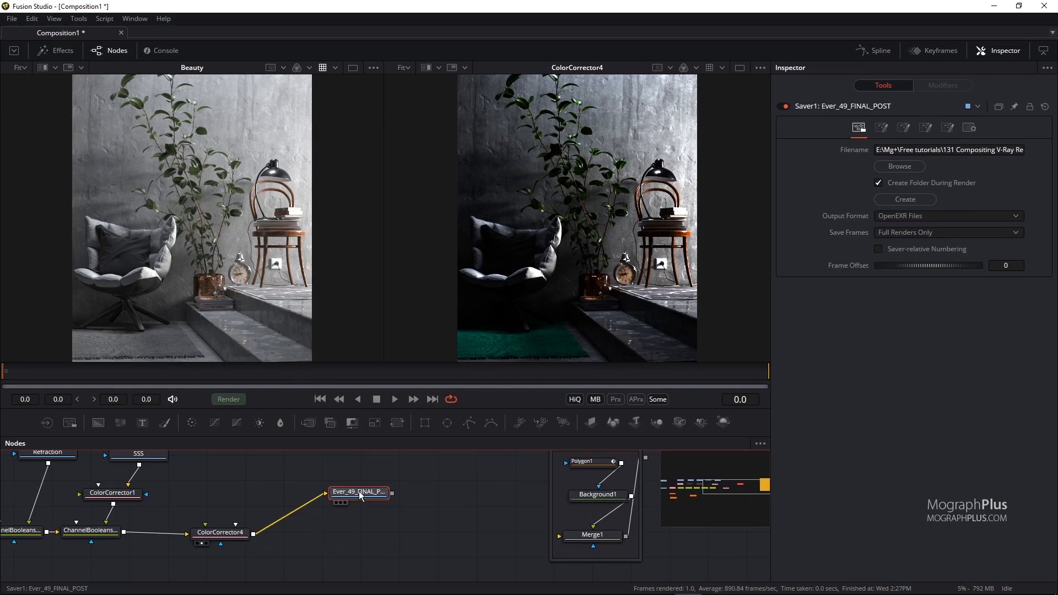
Set the Saver's output format to JPEG Files and its output file name to Ever_49_FINAL_POST.jpg.
{"action": "left_click", "coordinate": [928, 217]}
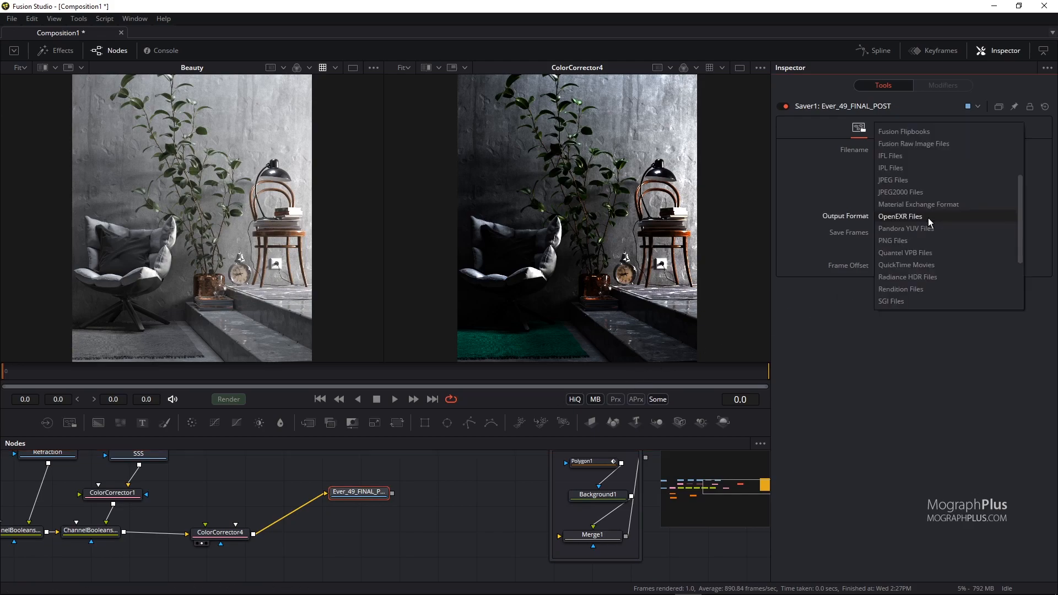
{"action": "left_click", "coordinate": [927, 180]}
{"action": "left_click", "coordinate": [1008, 150]}
{"action": "key", "text": "End"}
{"action": "type", "text": "POST"}
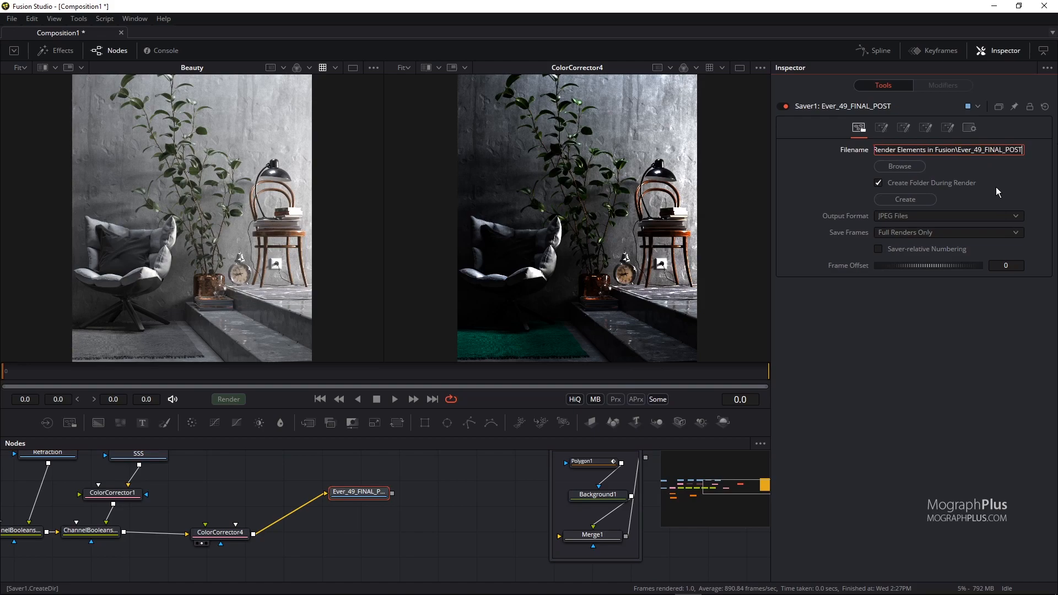
{"action": "type", "text": ".jpg"}
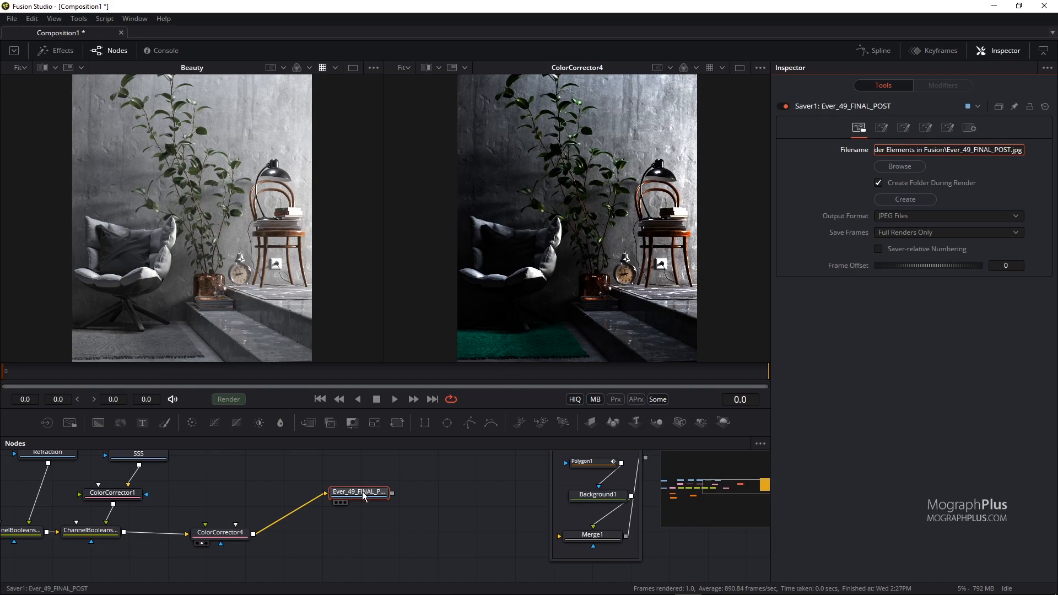
Show the Saver in the right viewer and apply its output gamma curve with Curve Type Space and Gamma Space sRGB.
{"action": "left_click", "coordinate": [344, 502]}
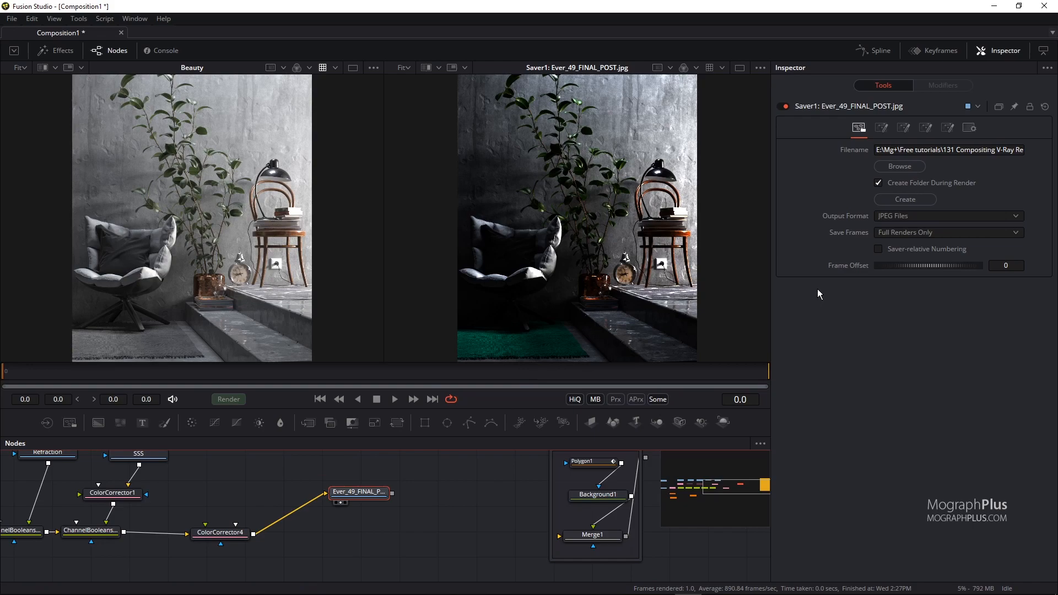
{"action": "left_click", "coordinate": [883, 128]}
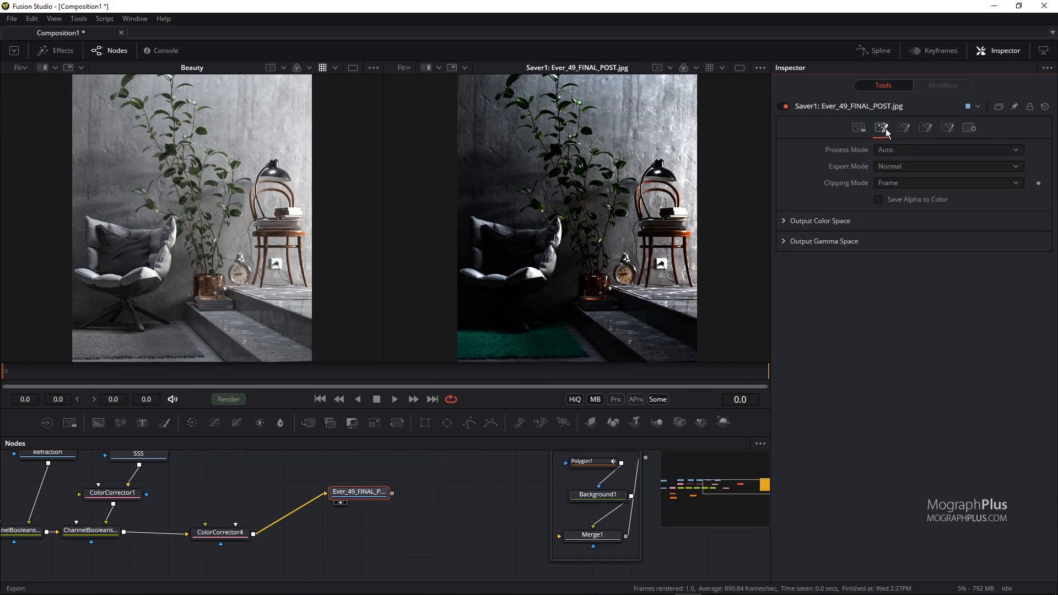
{"action": "left_click", "coordinate": [784, 243]}
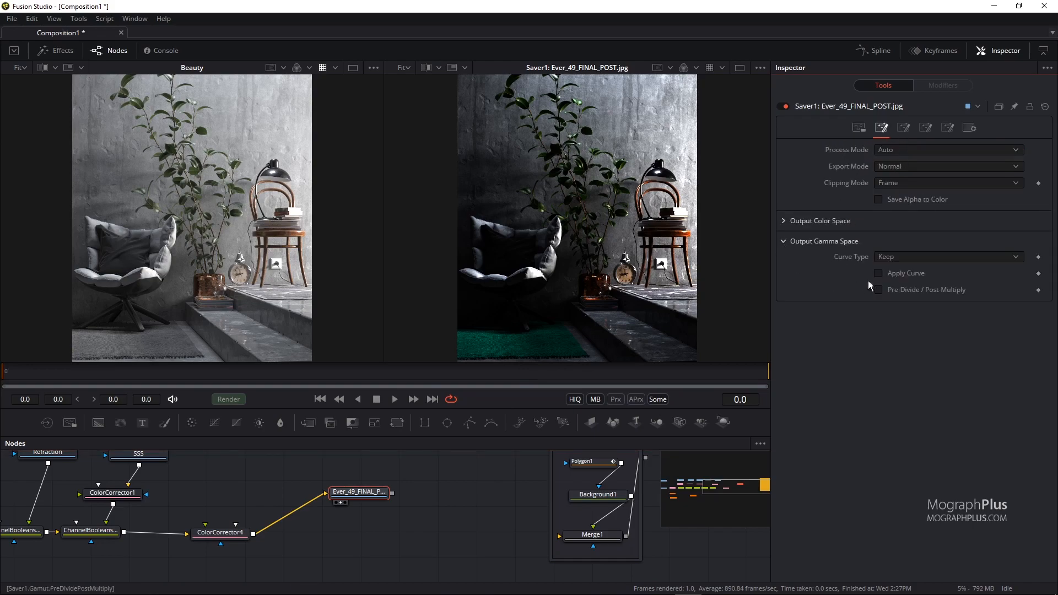
{"action": "left_click", "coordinate": [912, 256]}
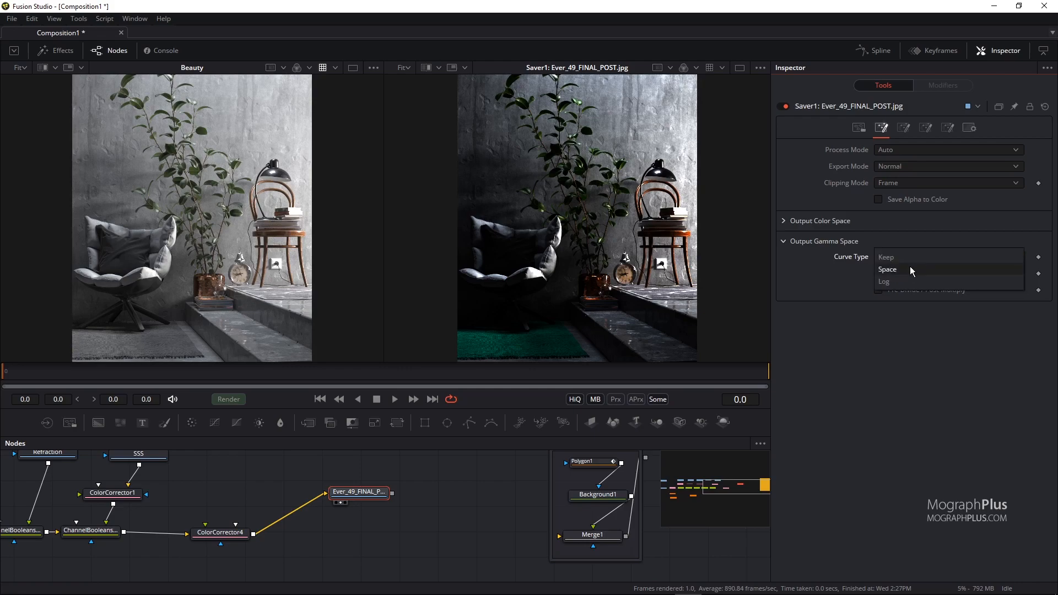
{"action": "left_click", "coordinate": [910, 269]}
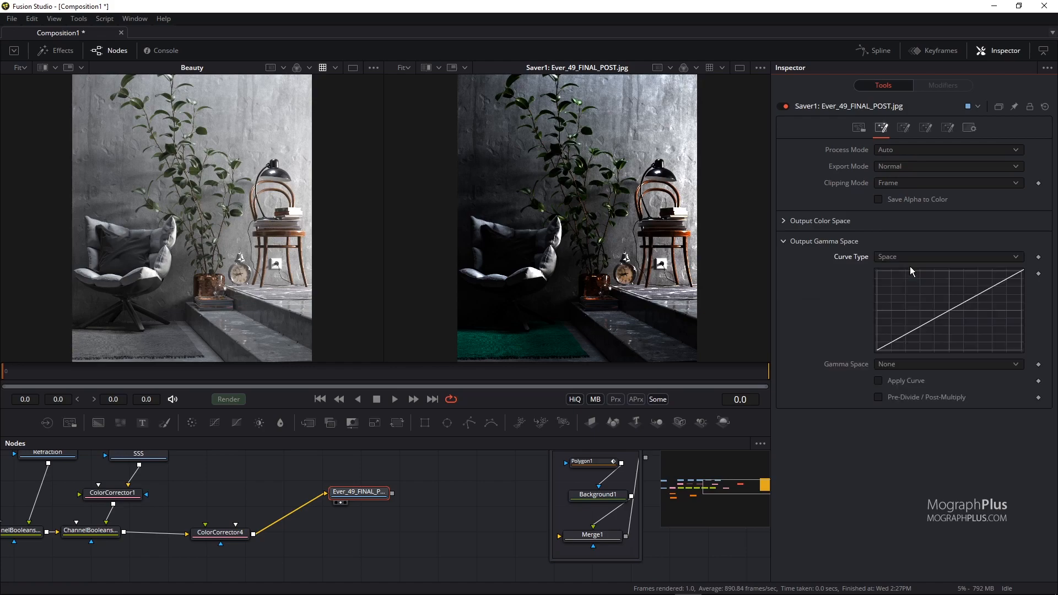
{"action": "left_click", "coordinate": [889, 364]}
{"action": "scroll", "coordinate": [920, 445], "scroll_direction": "down", "scroll_amount": 5}
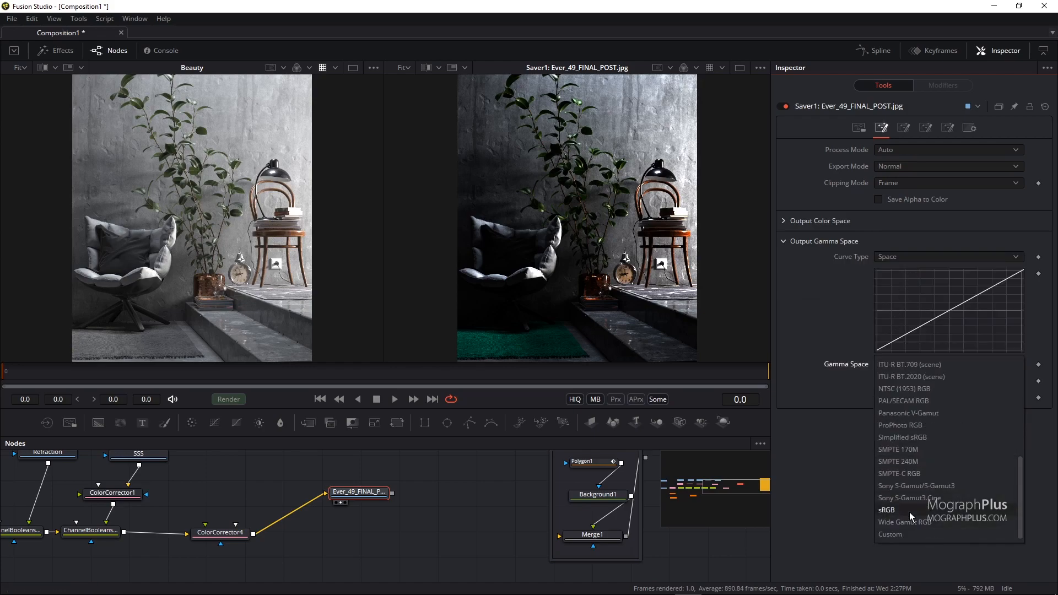
{"action": "left_click", "coordinate": [910, 513]}
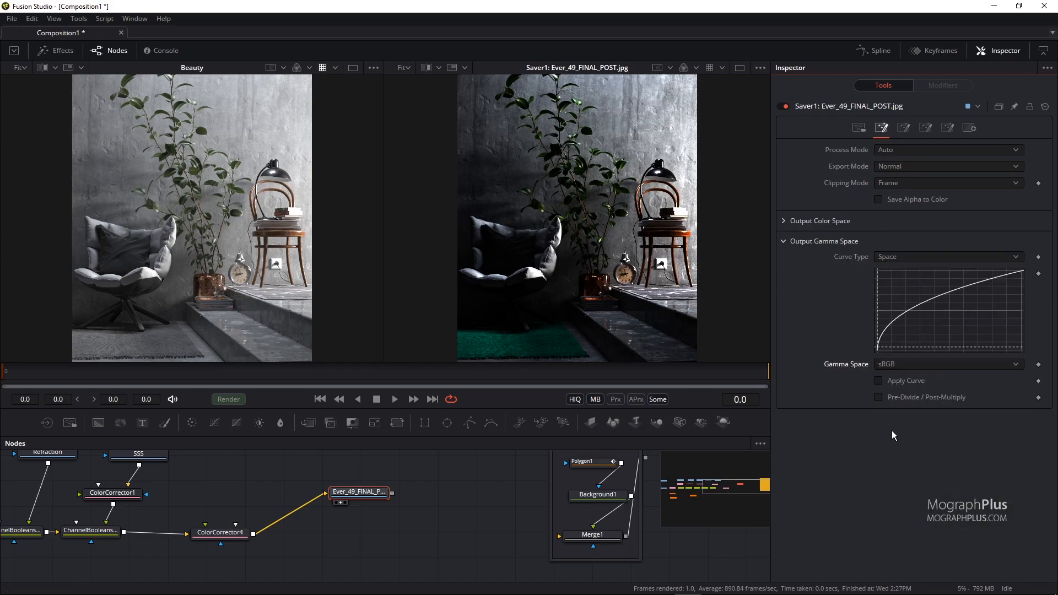
{"action": "left_click", "coordinate": [879, 380]}
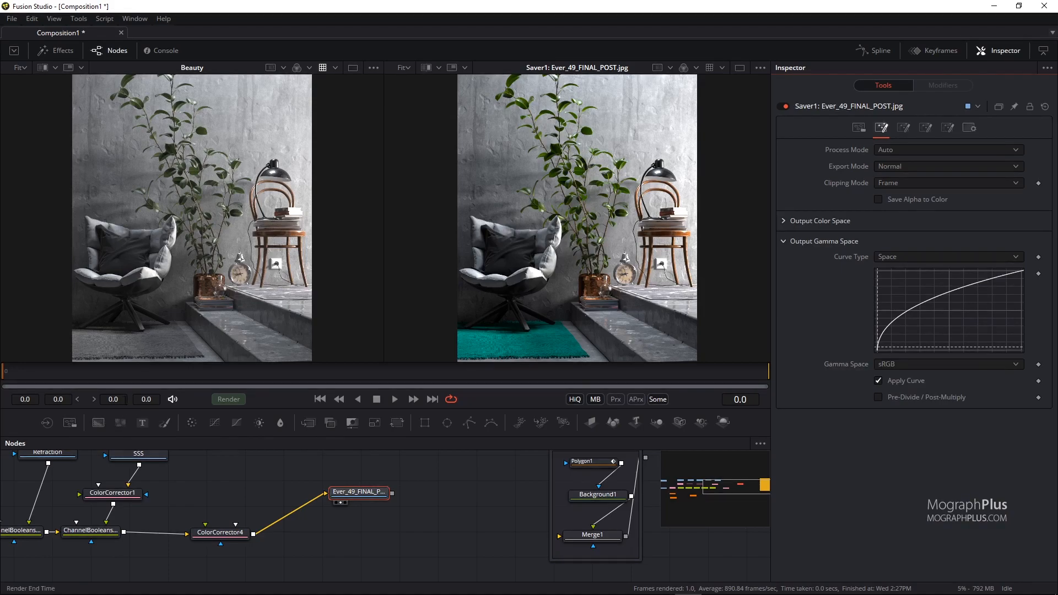
Set the composition's global end frame and render end frame to 1000.
{"action": "right_click", "coordinate": [119, 401]}
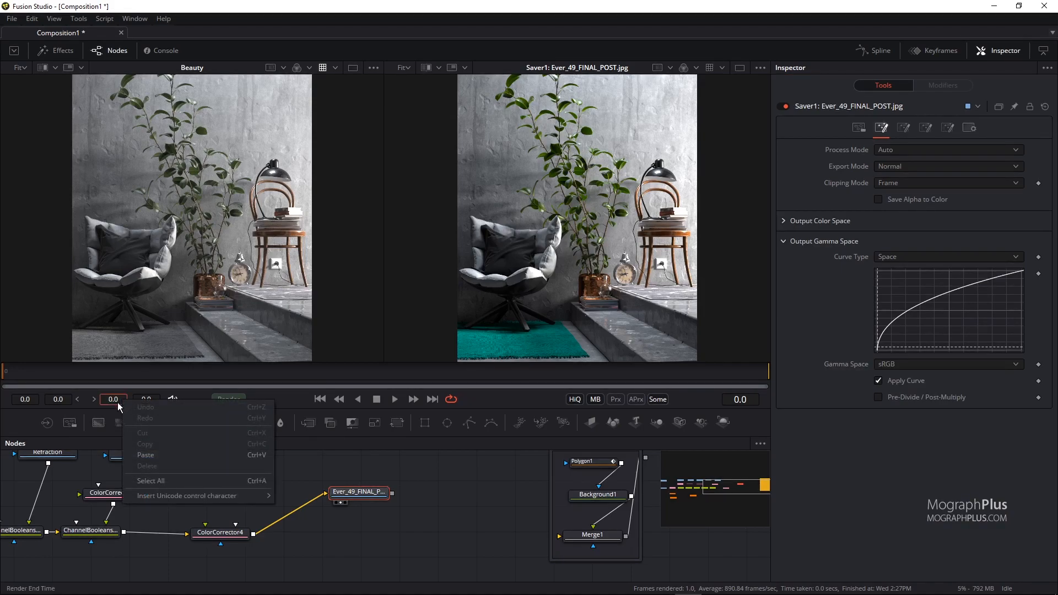
{"action": "left_click", "coordinate": [114, 398]}
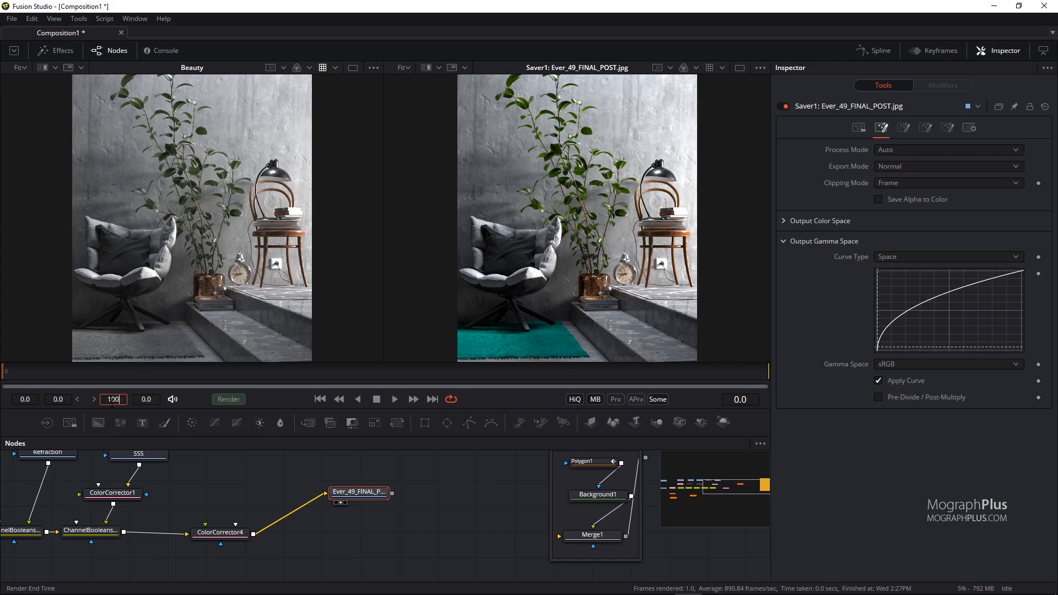
{"action": "left_click", "coordinate": [145, 400]}
{"action": "type", "text": "1000"}
{"action": "key", "text": "Return"}
{"action": "left_click", "coordinate": [114, 399]}
{"action": "type", "text": "1000"}
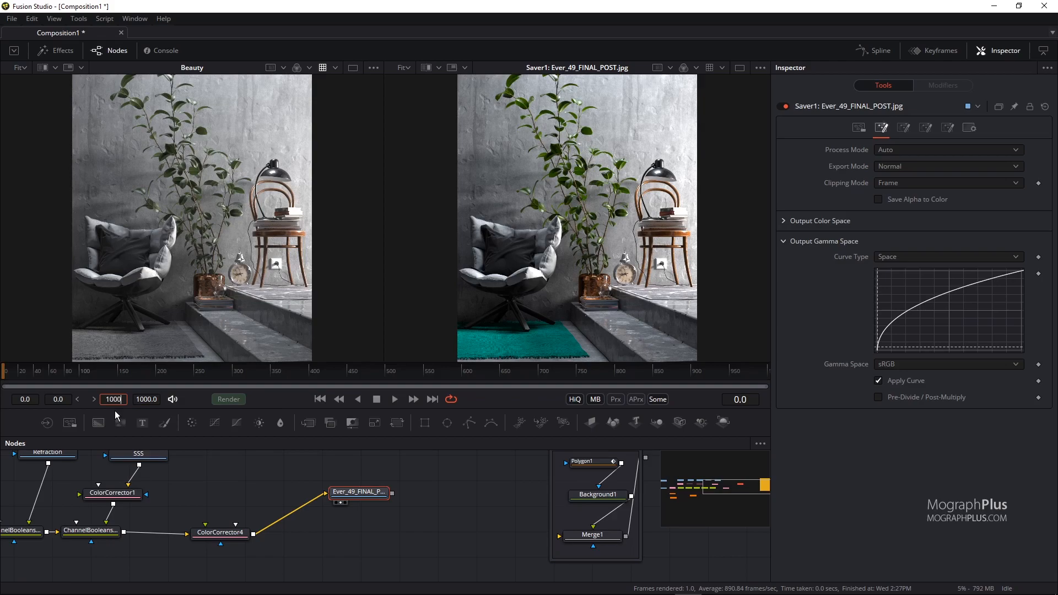
{"action": "key", "text": "Return"}
Set the render end frame and global end frame back to 0.
{"action": "double_click", "coordinate": [115, 399]}
{"action": "type", "text": "0"}
{"action": "key", "text": "Return"}
{"action": "left_click", "coordinate": [146, 399]}
{"action": "type", "text": "0"}
{"action": "key", "text": "Return"}
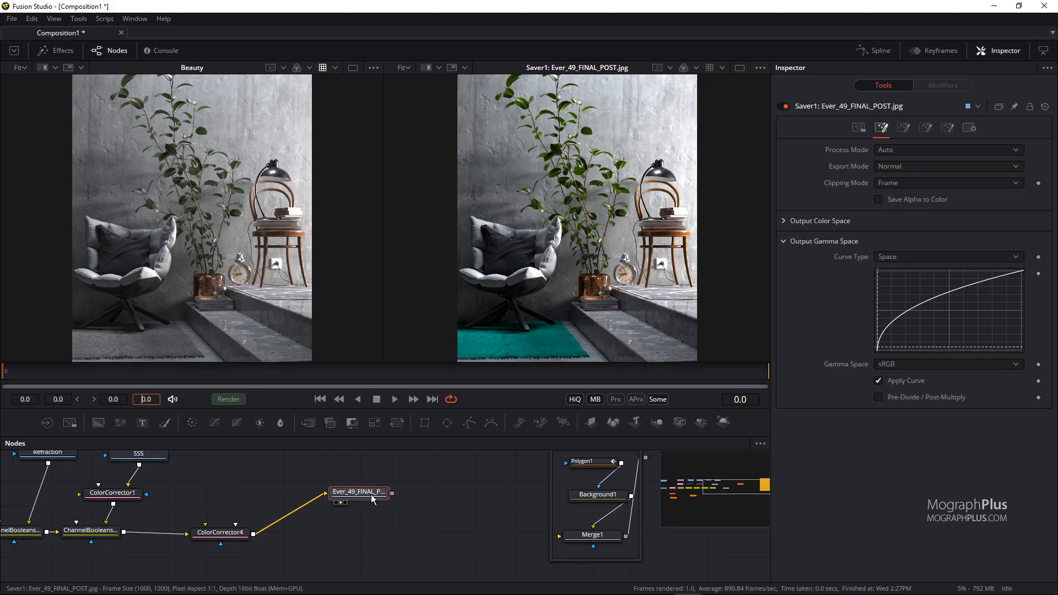
Render frame 0 through the Saver using the Final render configuration, and dismiss the completion dialog.
{"action": "left_click", "coordinate": [227, 399]}
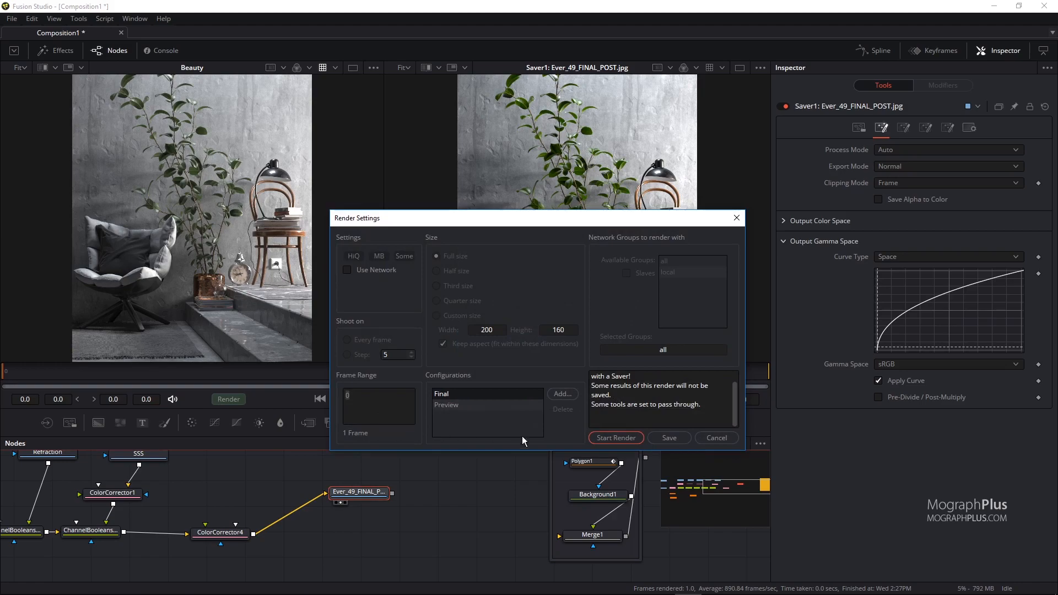
{"action": "left_click", "coordinate": [616, 437]}
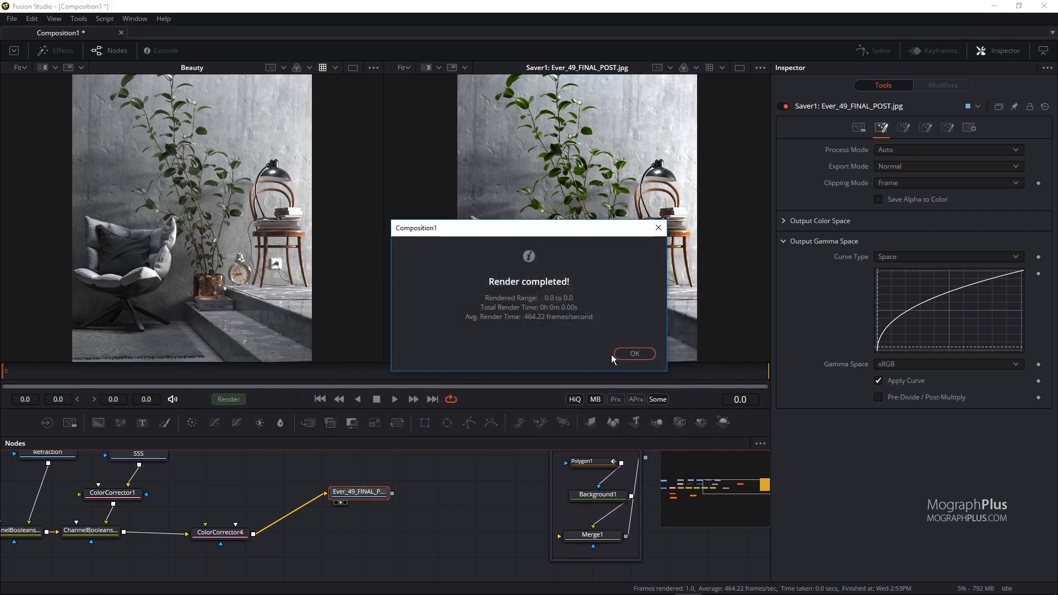
{"action": "left_click", "coordinate": [634, 354]}
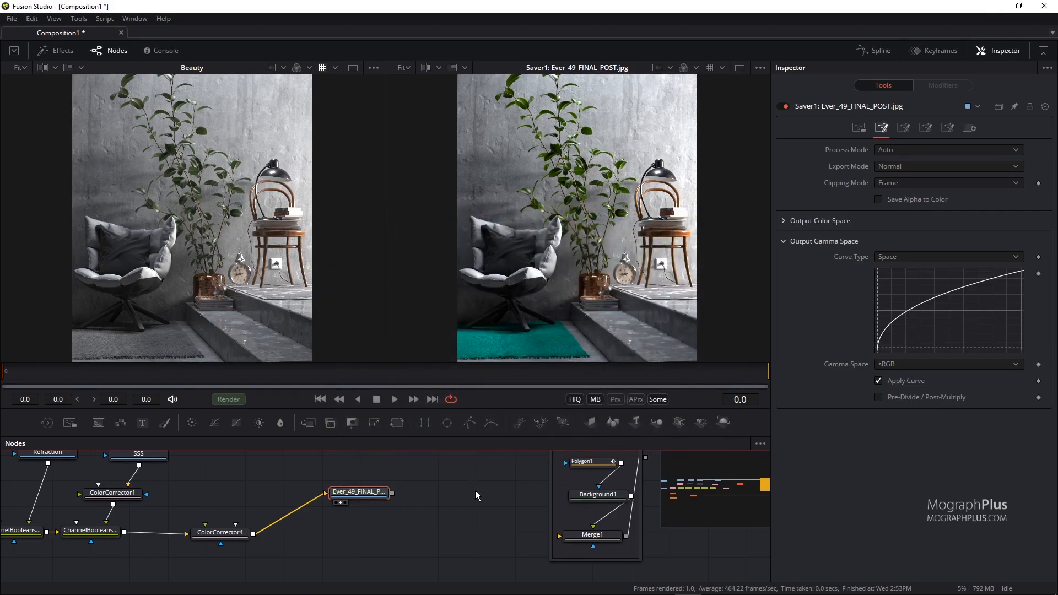
Open the rendered file Ever_49_FINAL_POST0000.jpg in Photos to check it, and close the viewer.
{"action": "key", "text": "super+e"}
{"action": "left_click_drag", "start_coordinate": [487, 314], "coordinate": [0, 346]}
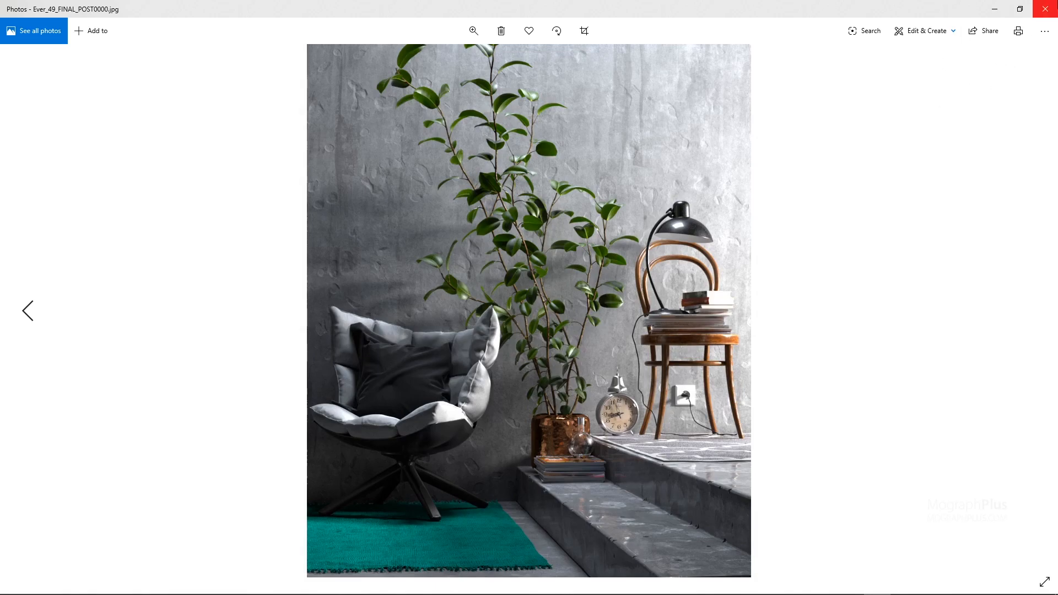
{"action": "left_click", "coordinate": [1045, 9]}
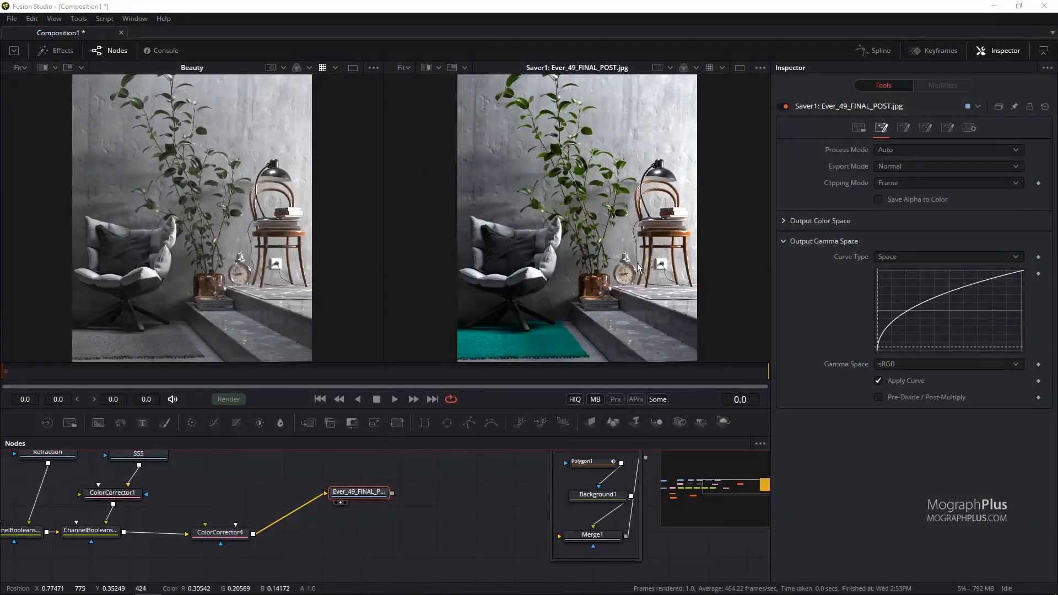
{"action": "left_click", "coordinate": [12, 20]}
{"action": "left_click", "coordinate": [280, 131]}
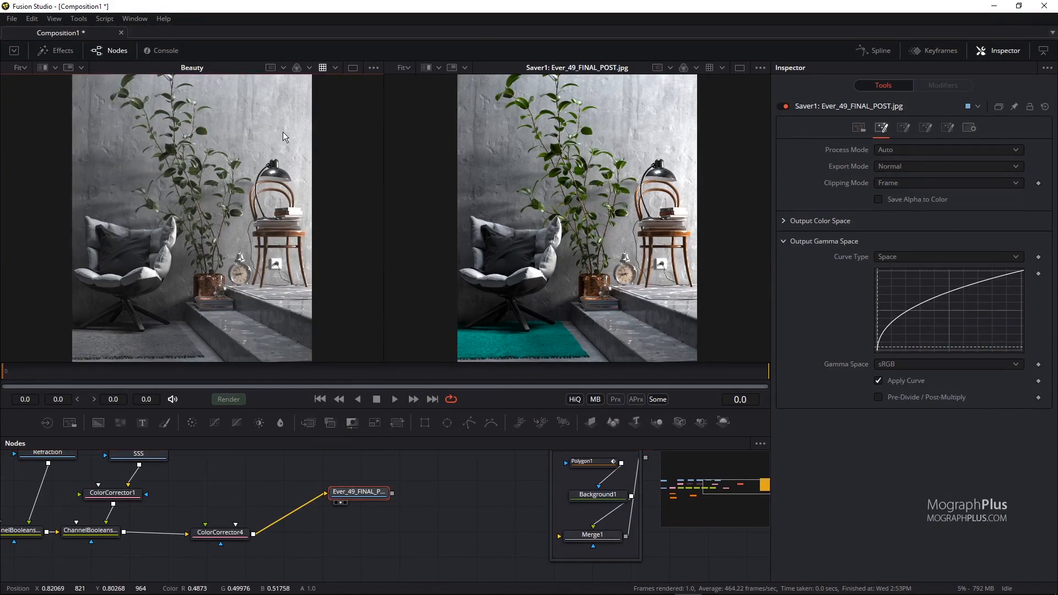
{"action": "left_click_drag", "start_coordinate": [377, 362], "coordinate": [374, 537]}
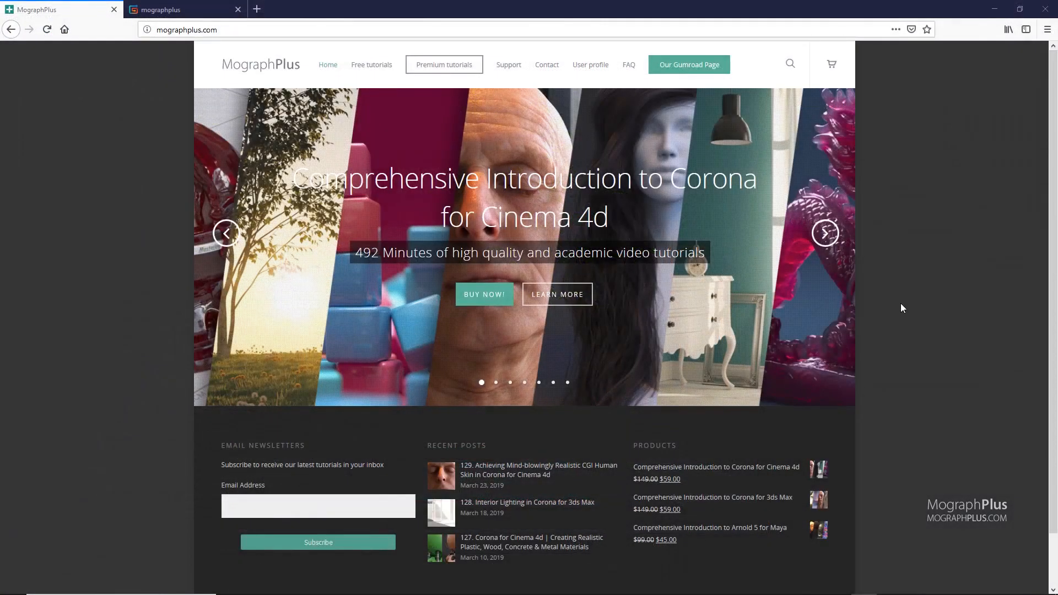
Switch to the web browser and look through the featured courses on mographplus.com and the product list on the MographPlus Gumroad page.
{"action": "left_click", "coordinate": [822, 237]}
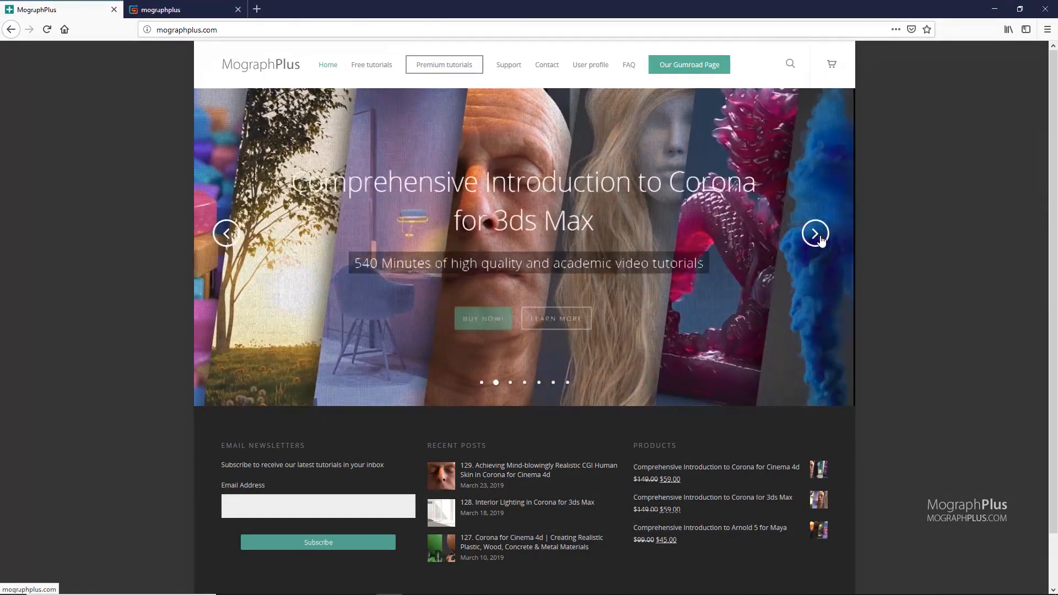
{"action": "left_click", "coordinate": [822, 237]}
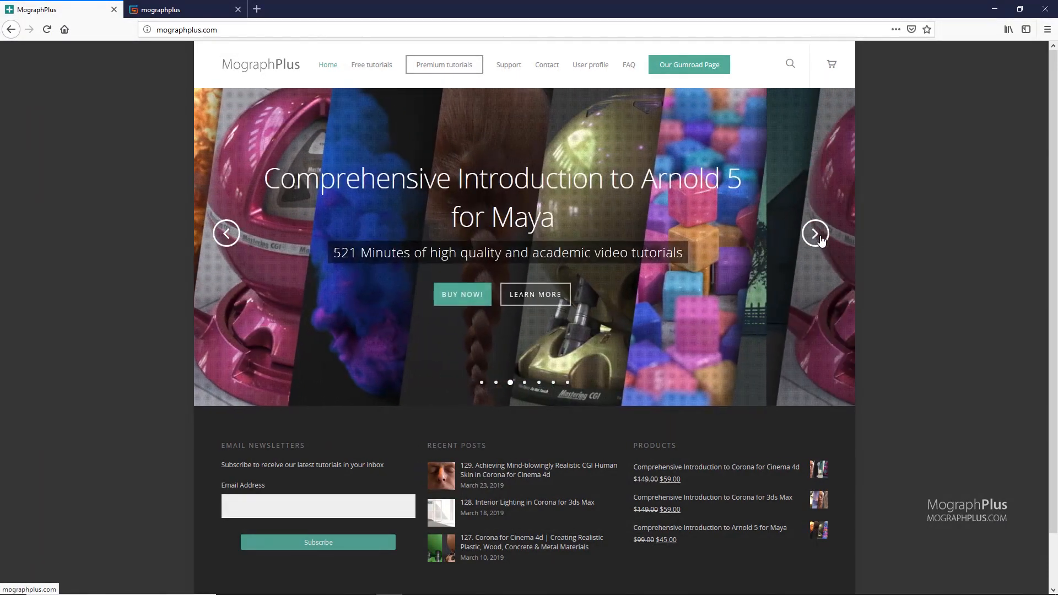
{"action": "left_click", "coordinate": [820, 237]}
{"action": "left_click", "coordinate": [181, 9]}
{"action": "scroll", "coordinate": [235, 210], "scroll_direction": "down", "scroll_amount": 6}
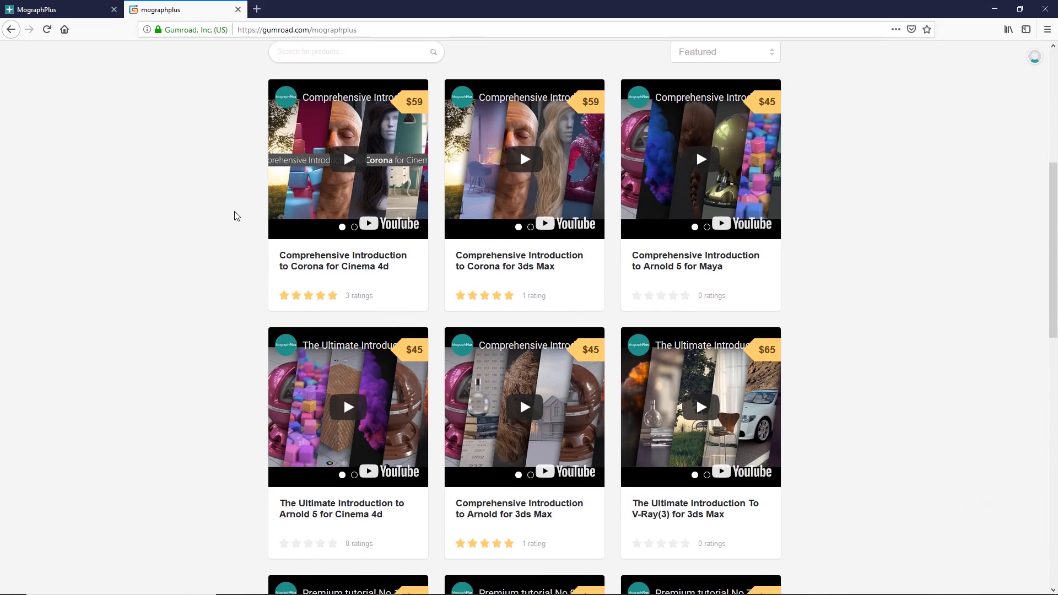
{"action": "scroll", "coordinate": [235, 216], "scroll_direction": "up", "scroll_amount": 6}
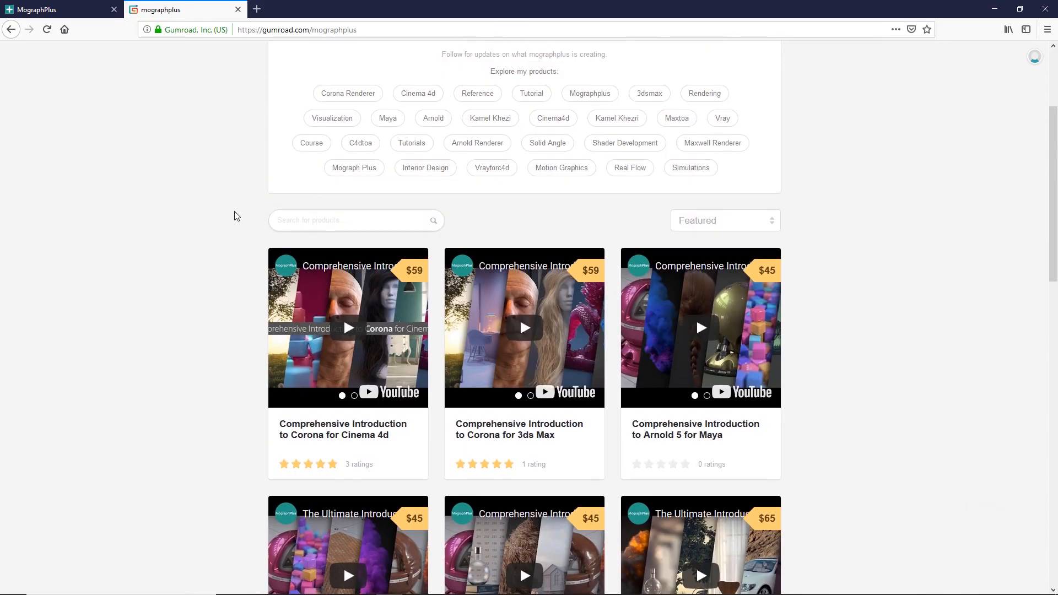